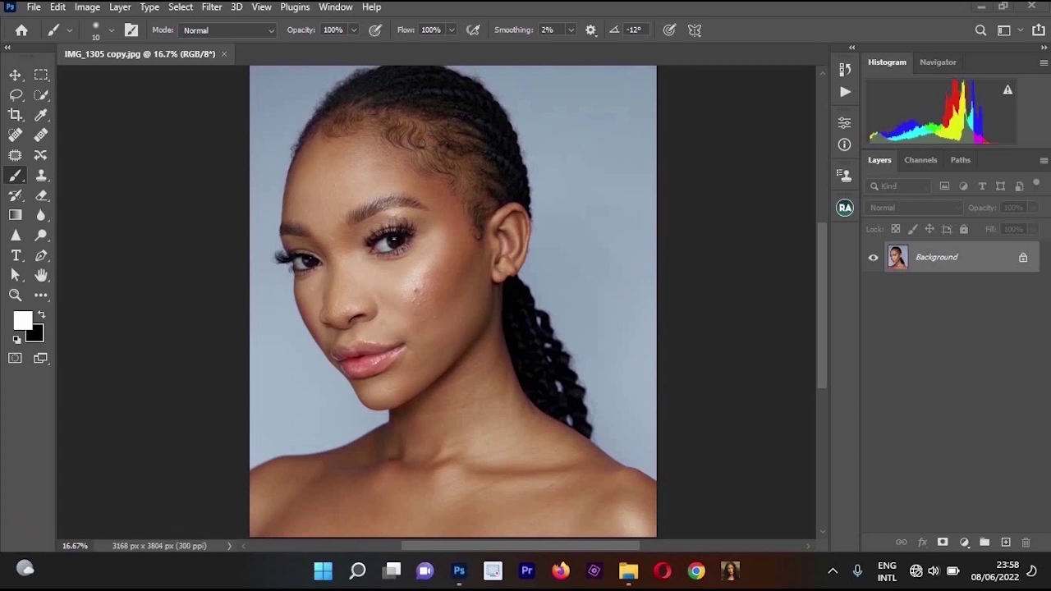
# Switch to File Explorer, show the Videos folder and try bringing the IMG_1305 copy image into Photoshop
pyautogui.click(630, 572)
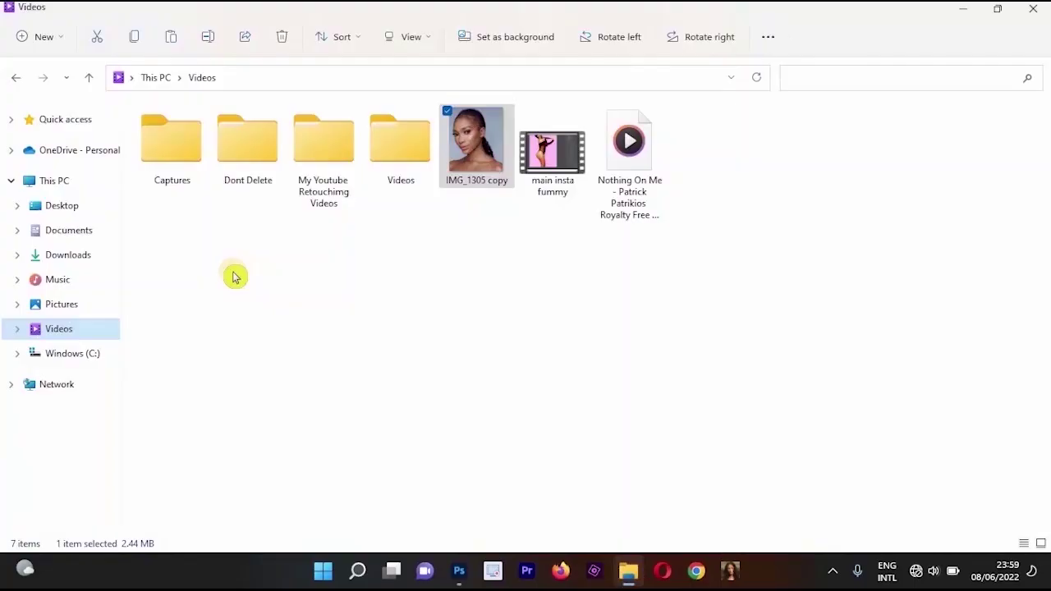
pyautogui.click(54, 305)
pyautogui.click(63, 331)
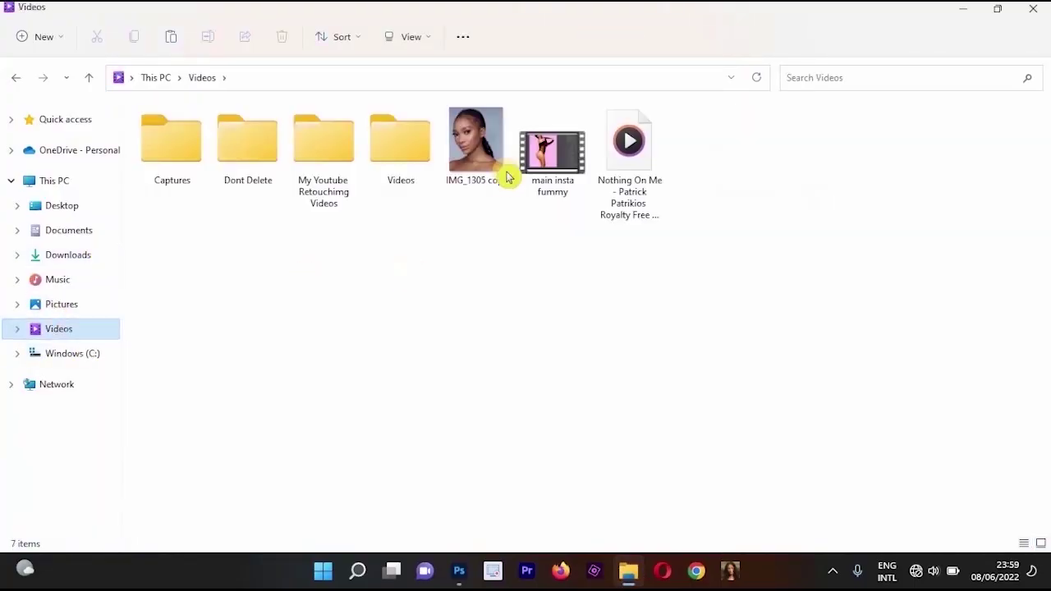
pyautogui.moveTo(509, 168); pyautogui.dragTo(901, 331)
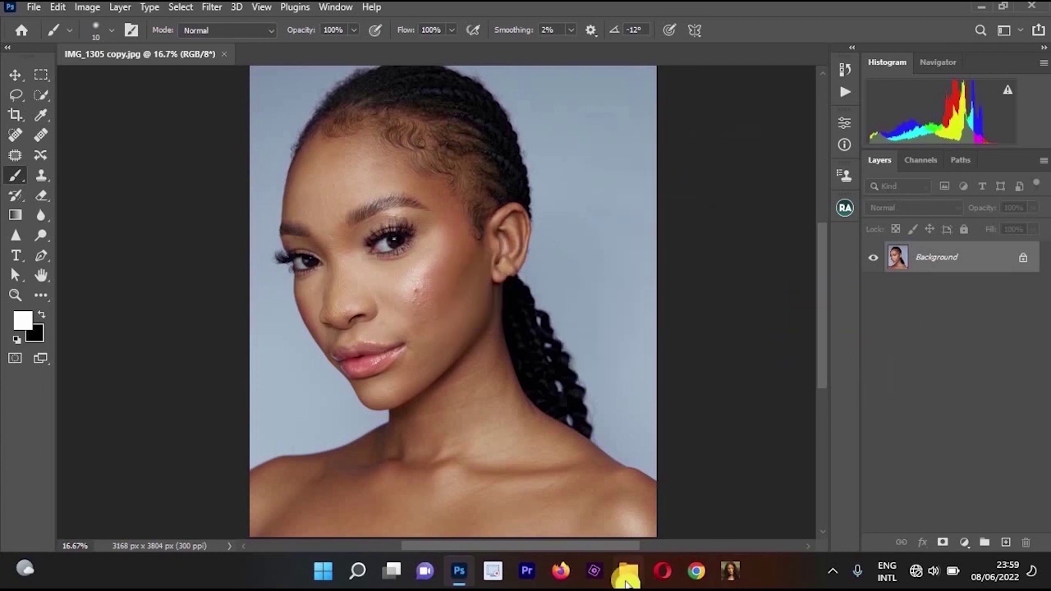
# Switch back to File Explorer and view the program choices for opening IMG_1305 copy
pyautogui.click(626, 574)
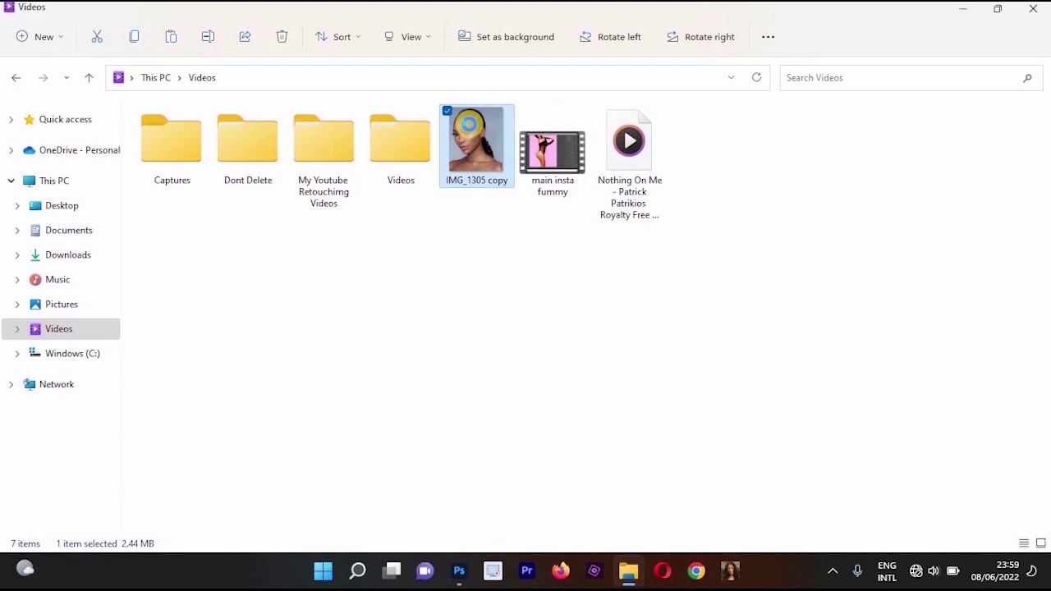
pyautogui.rightClick(473, 128)
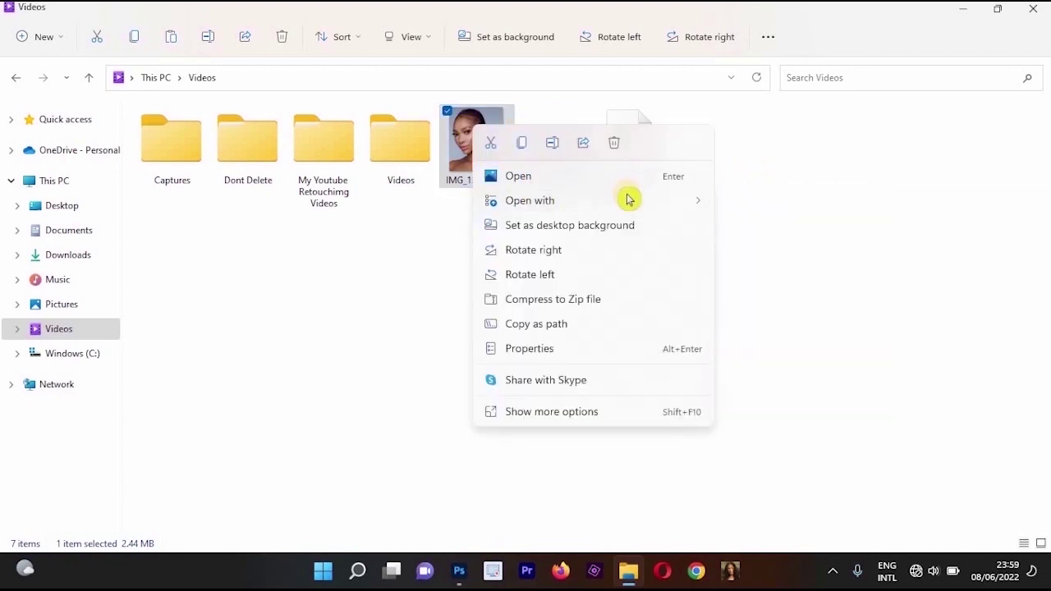
pyautogui.moveTo(624, 202)
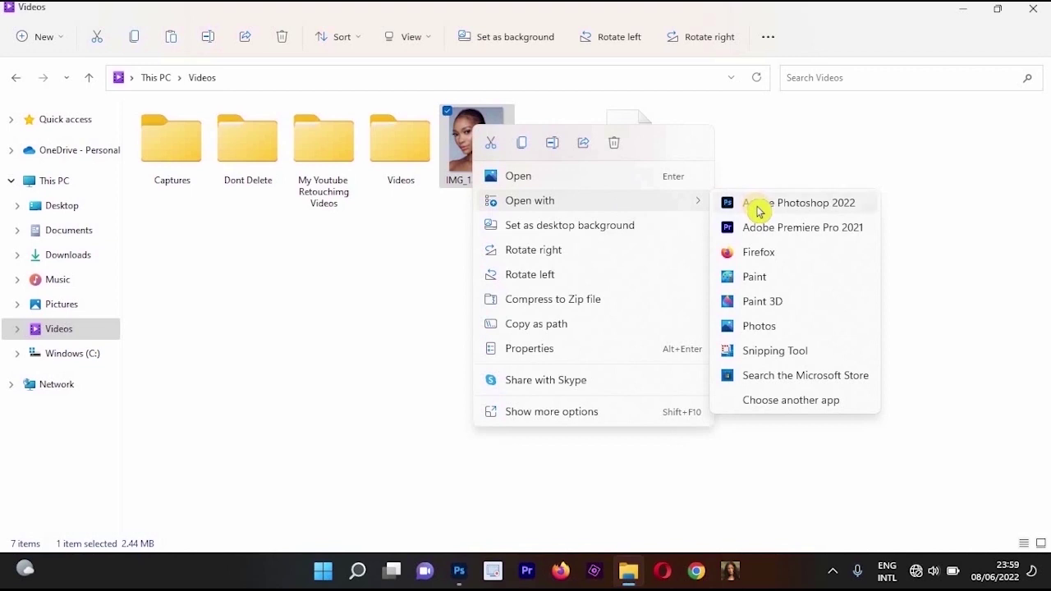
pyautogui.click(361, 360)
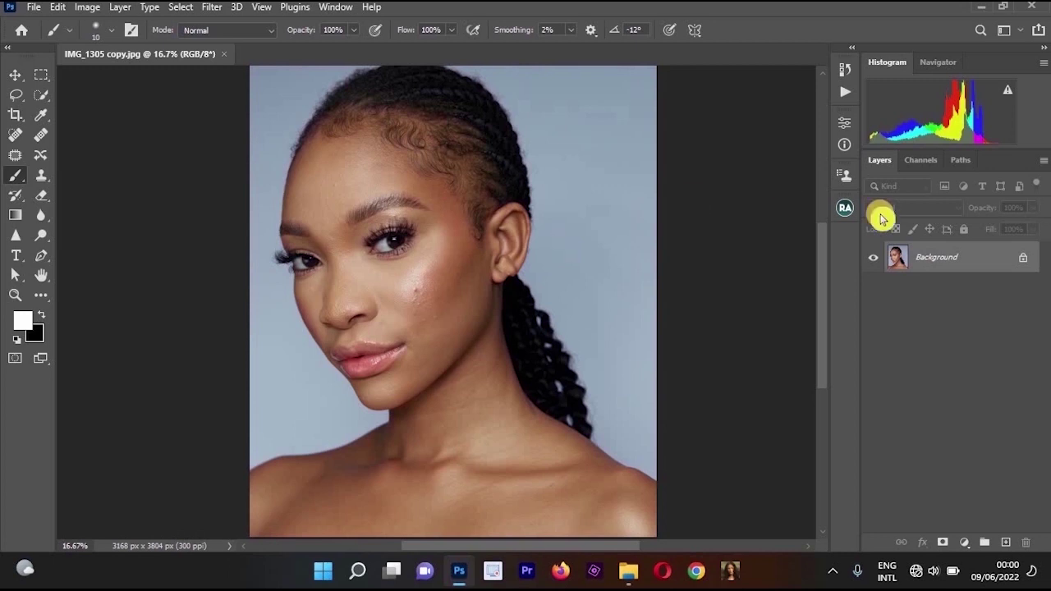
# Duplicate the Background layer as "Background copy" in the IMG_1305 copy.jpg document
pyautogui.click(923, 260)
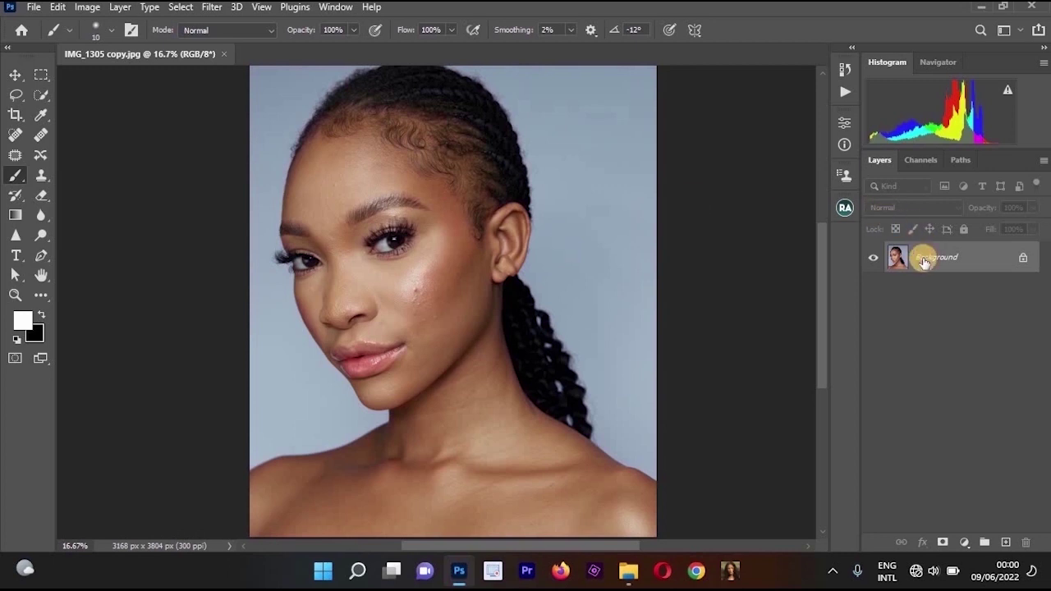
pyautogui.rightClick(923, 259)
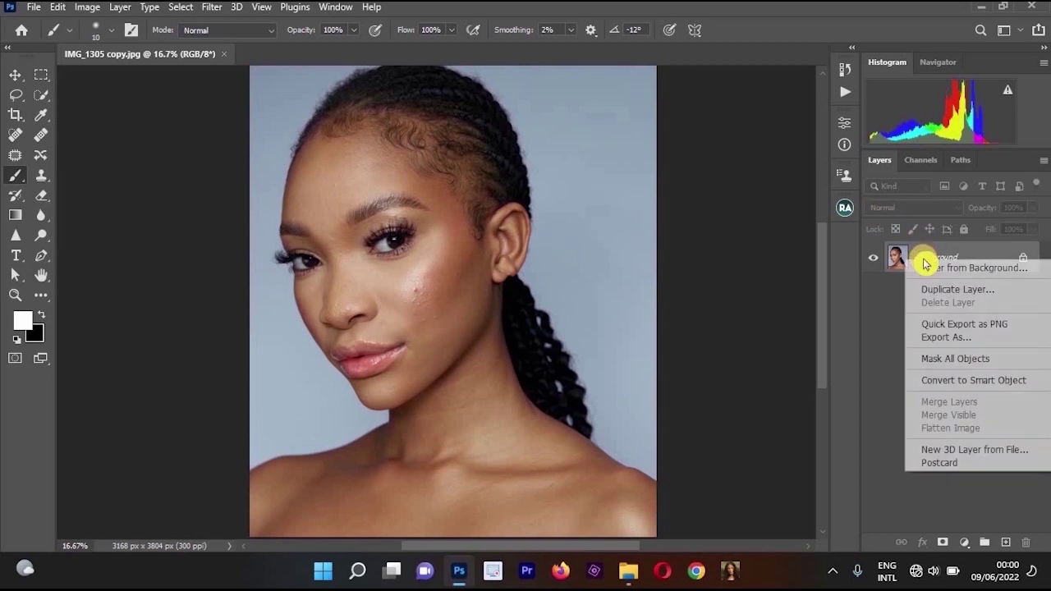
pyautogui.click(968, 291)
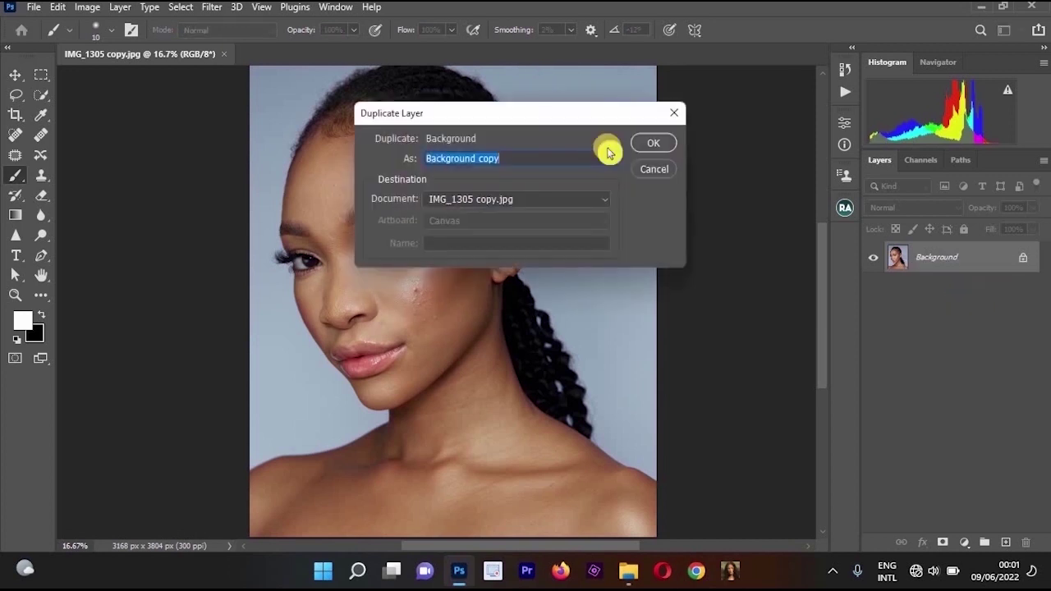
pyautogui.click(650, 141)
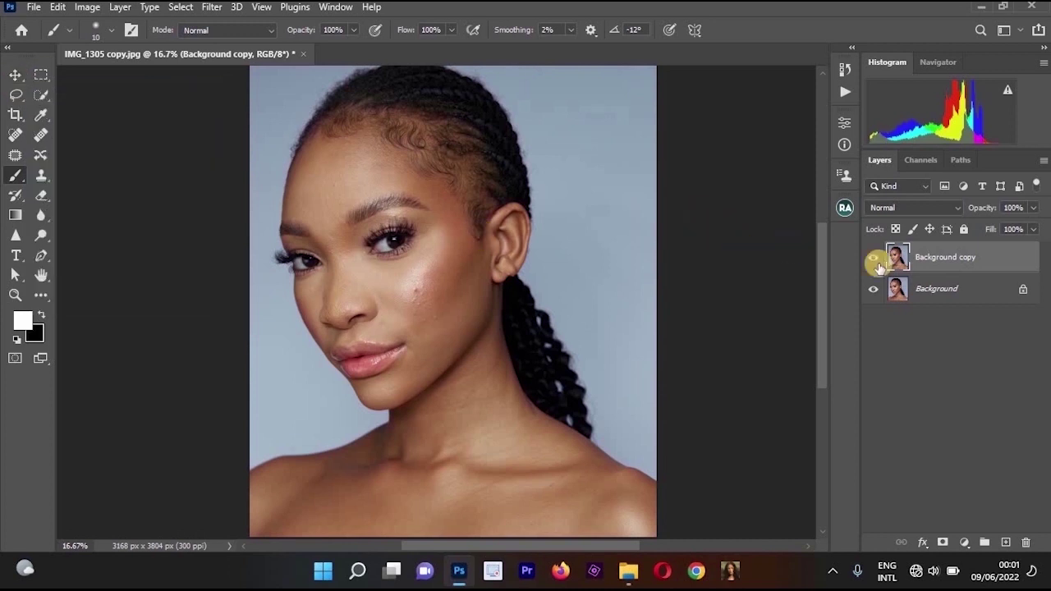
# Try adding a pink Solid Color fill layer between the Background and Background copy layers
pyautogui.click(923, 300)
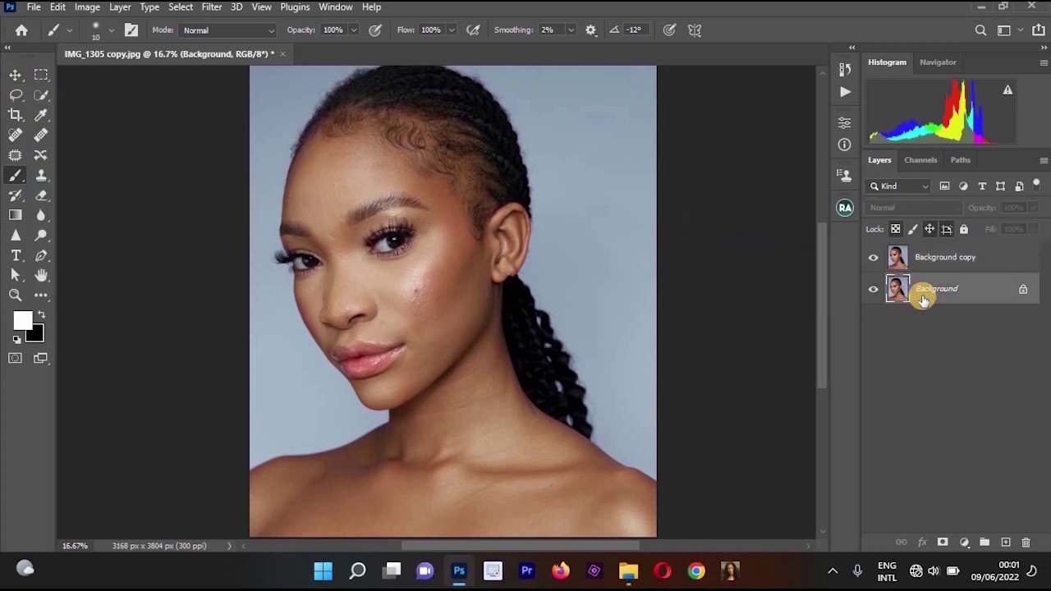
pyautogui.moveTo(923, 301); pyautogui.dragTo(959, 544)
pyautogui.click(963, 542)
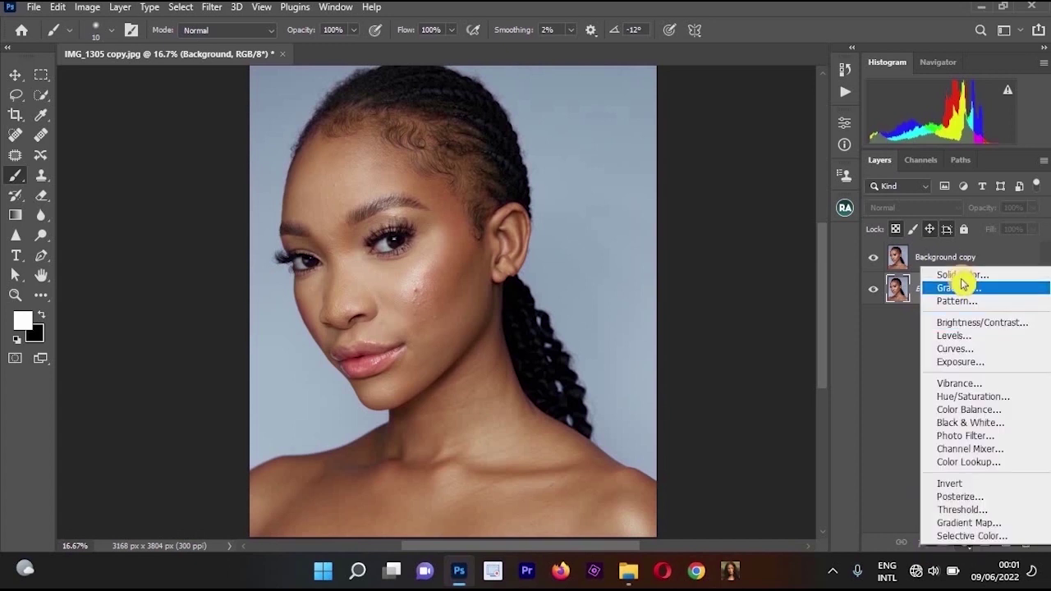
pyautogui.click(960, 275)
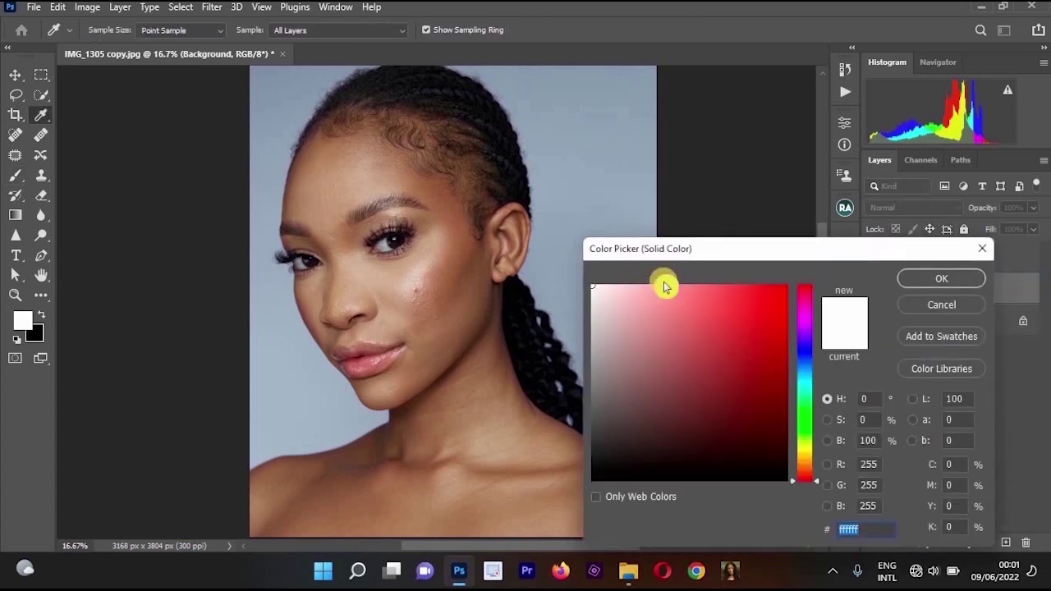
pyautogui.click(673, 295)
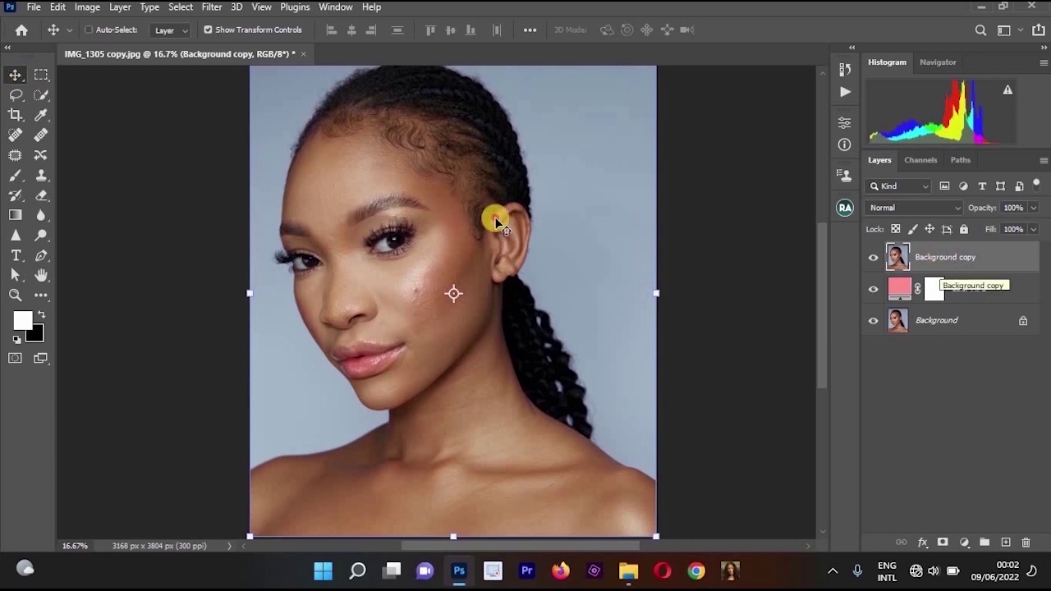
# Select the eyebrow and upper eyelid area on the Background copy layer with the Lasso tool
pyautogui.moveTo(374, 239); pyautogui.dragTo(305, 237)
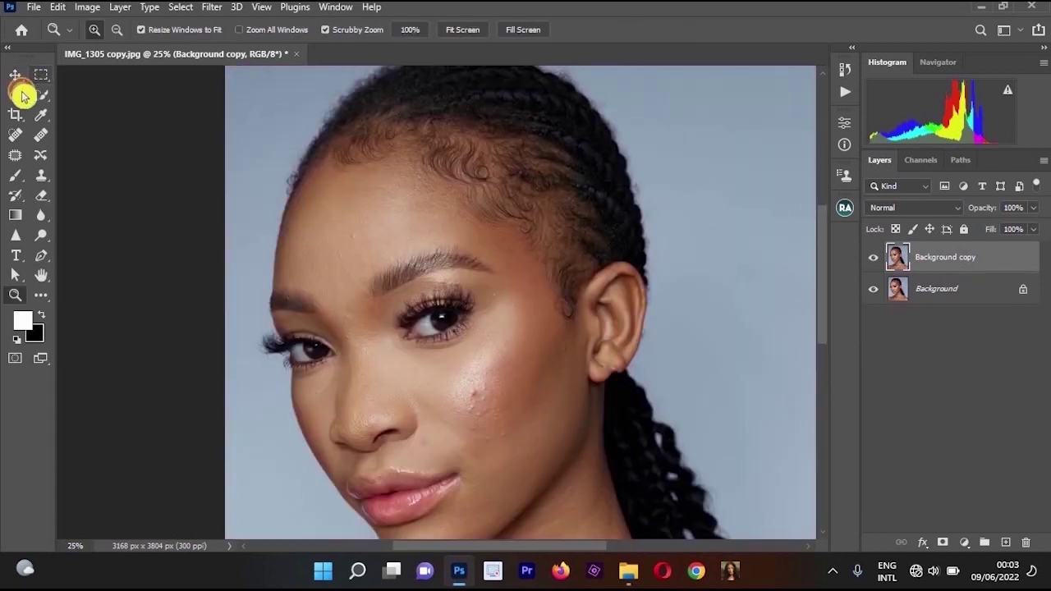
pyautogui.click(19, 96)
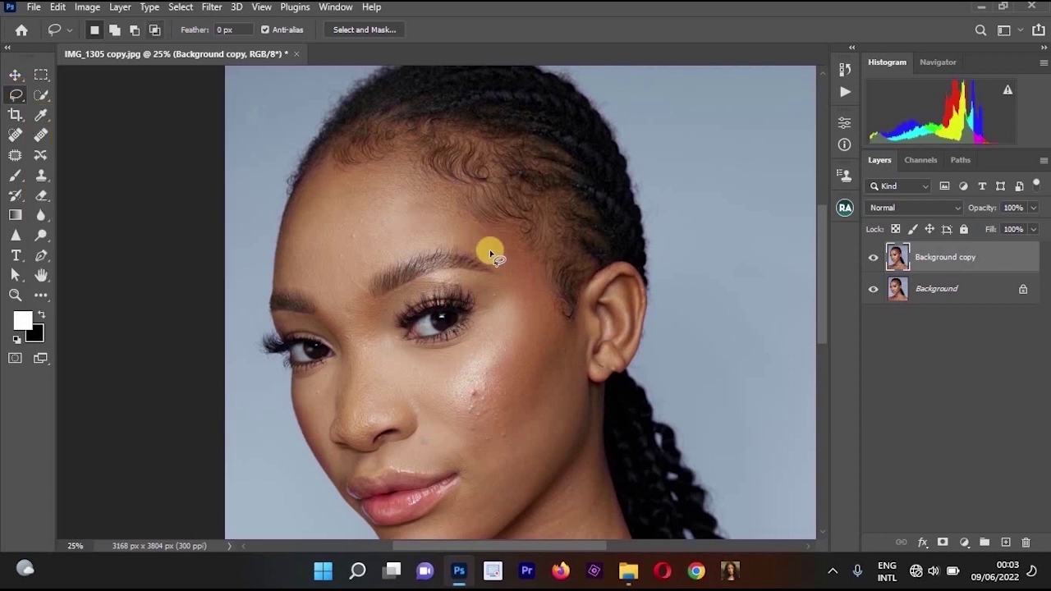
pyautogui.moveTo(431, 245)
pyautogui.mouseDown()
pyautogui.moveTo(352, 277)
pyautogui.moveTo(356, 294)
pyautogui.moveTo(390, 303)
pyautogui.moveTo(490, 286)
pyautogui.moveTo(502, 273)
pyautogui.moveTo(481, 244)
pyautogui.moveTo(436, 239)
pyautogui.mouseUp()
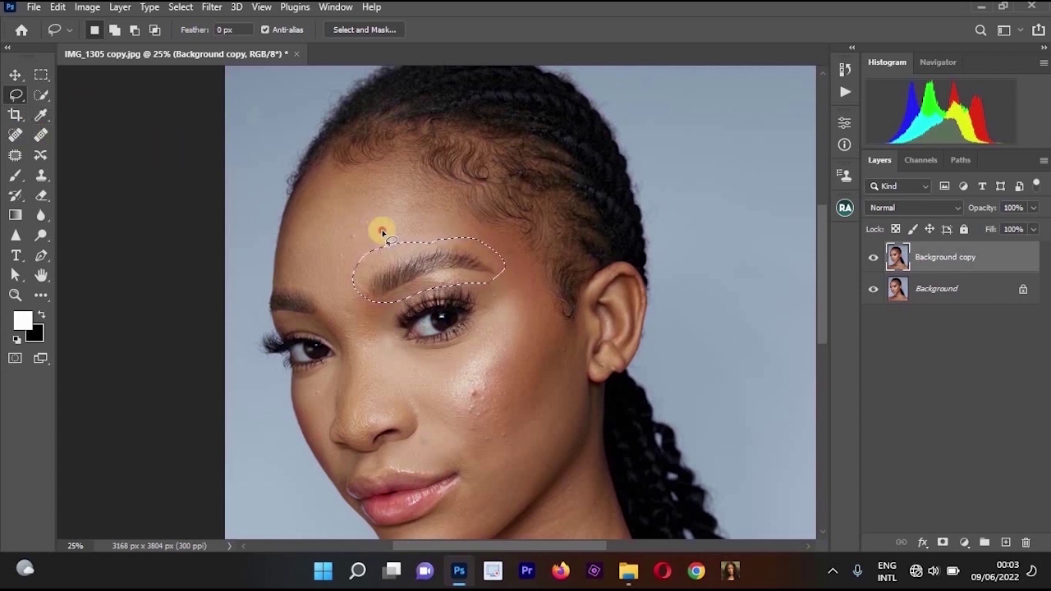
pyautogui.moveTo(452, 237)
pyautogui.mouseDown()
pyautogui.moveTo(403, 230)
pyautogui.moveTo(365, 246)
pyautogui.mouseUp()
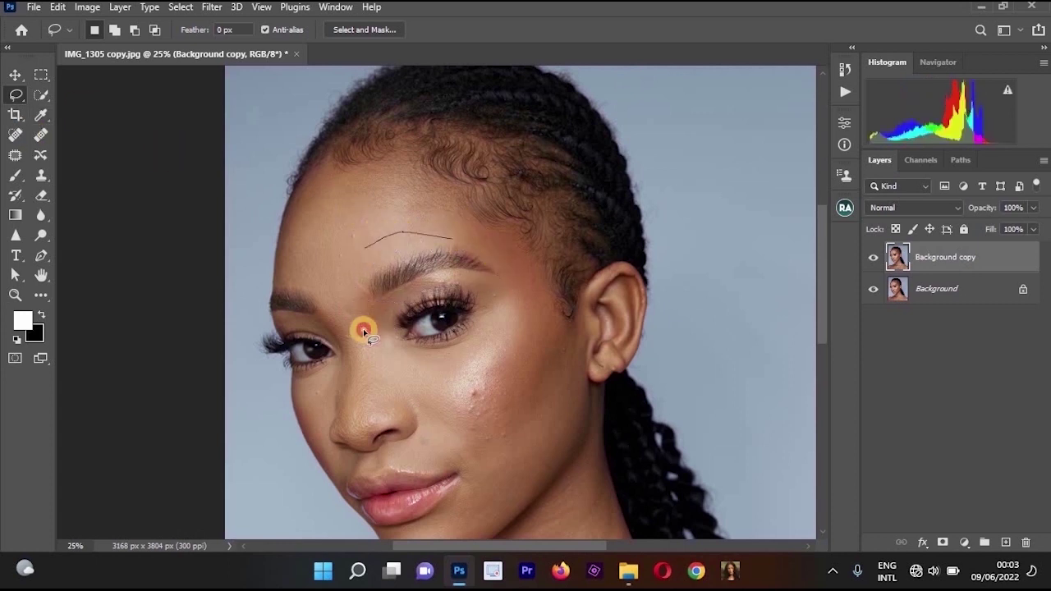
pyautogui.moveTo(364, 332); pyautogui.dragTo(401, 320)
pyautogui.moveTo(510, 305)
pyautogui.mouseDown()
pyautogui.moveTo(533, 274)
pyautogui.moveTo(438, 230)
pyautogui.moveTo(449, 286)
pyautogui.mouseUp()
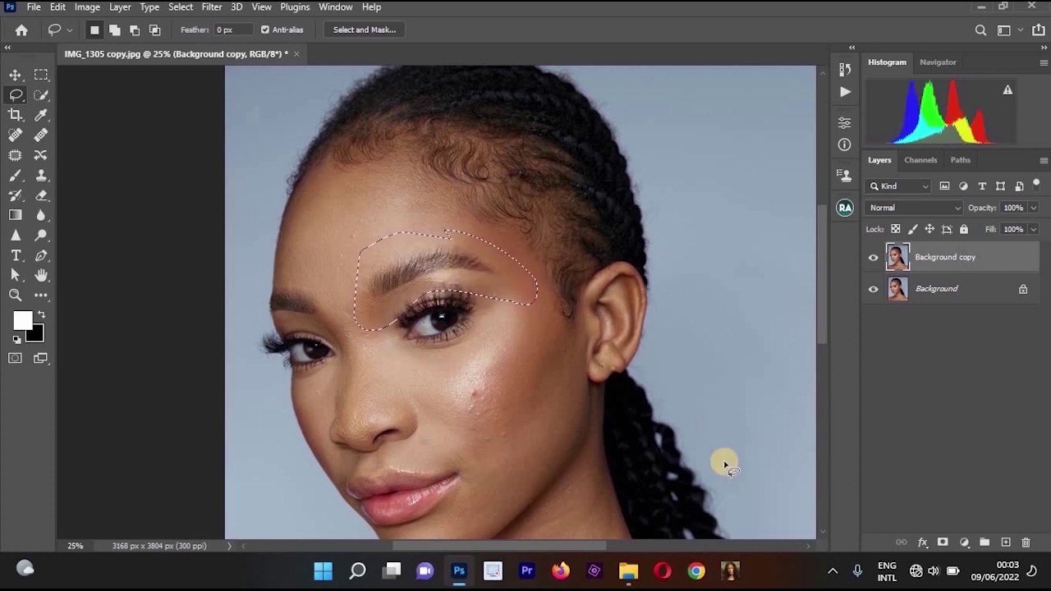
# Try a red (e81818) Solid Color fill inside the eyebrow selection and cancel it
pyautogui.click(964, 542)
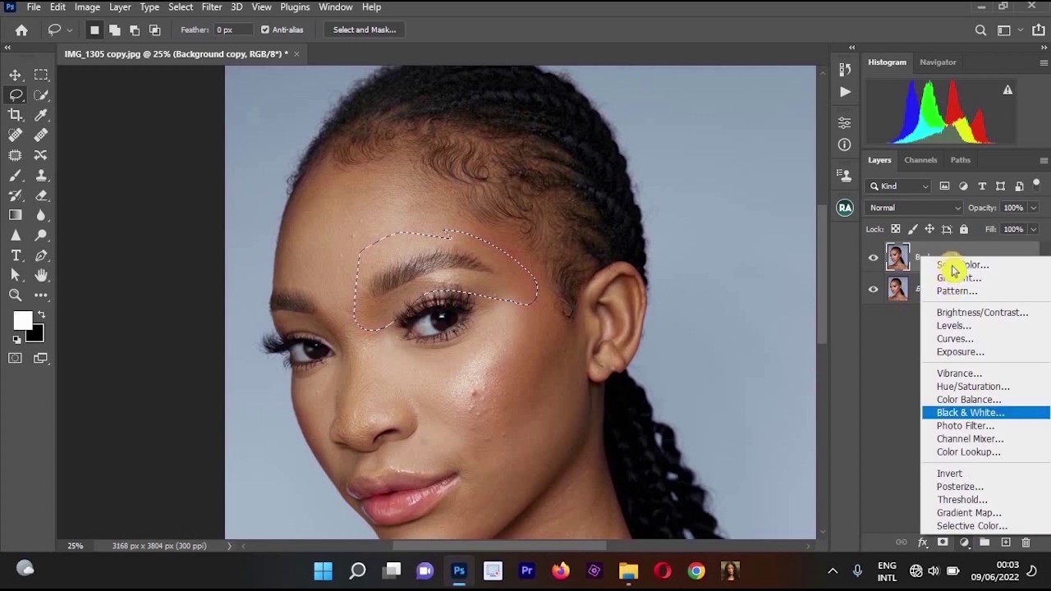
pyautogui.click(954, 265)
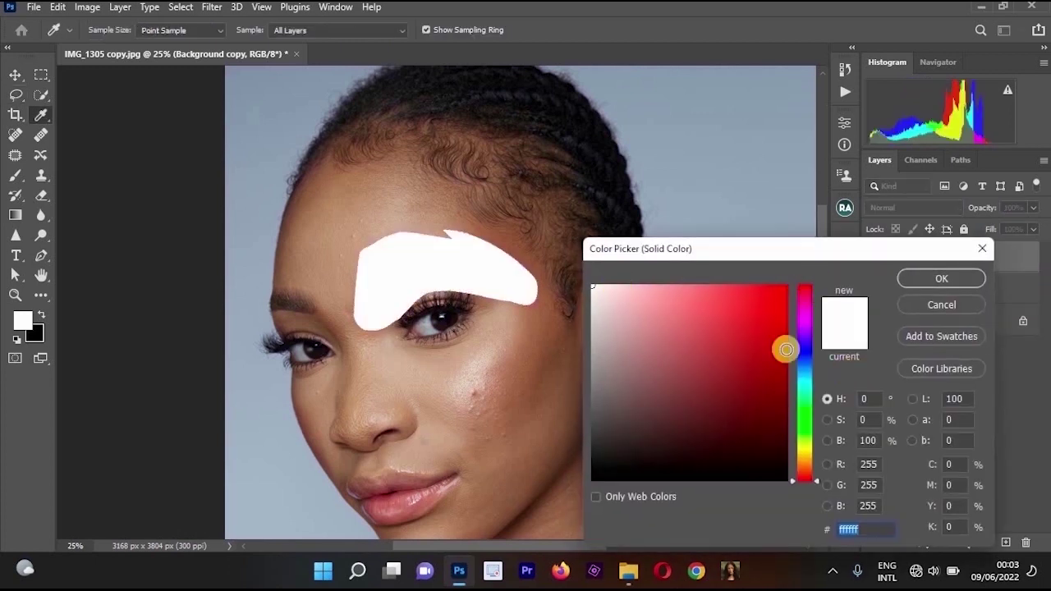
pyautogui.click(767, 302)
pyautogui.moveTo(432, 235); pyautogui.dragTo(507, 273)
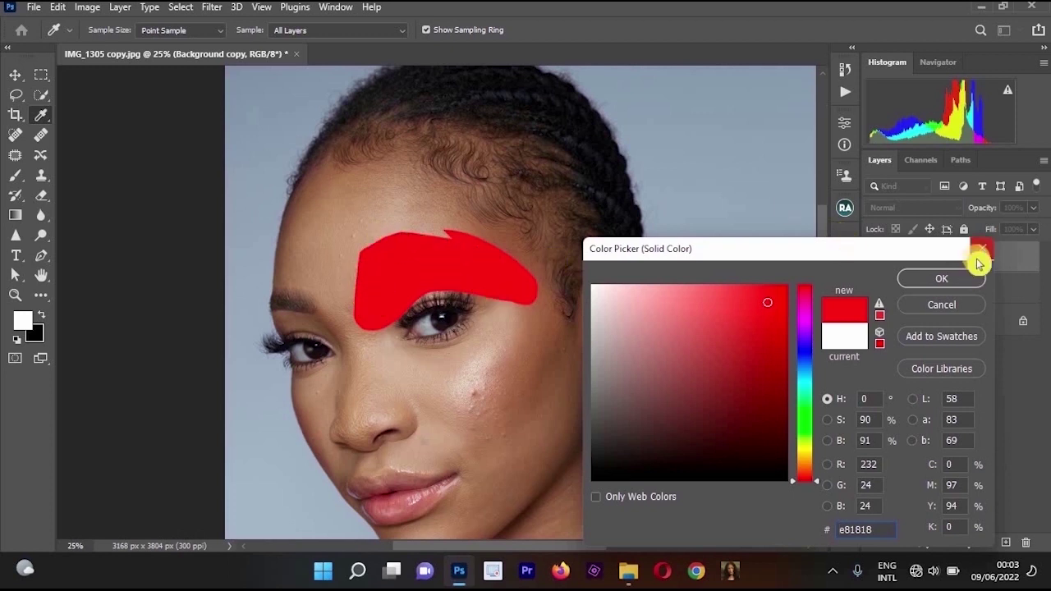
pyautogui.click(979, 256)
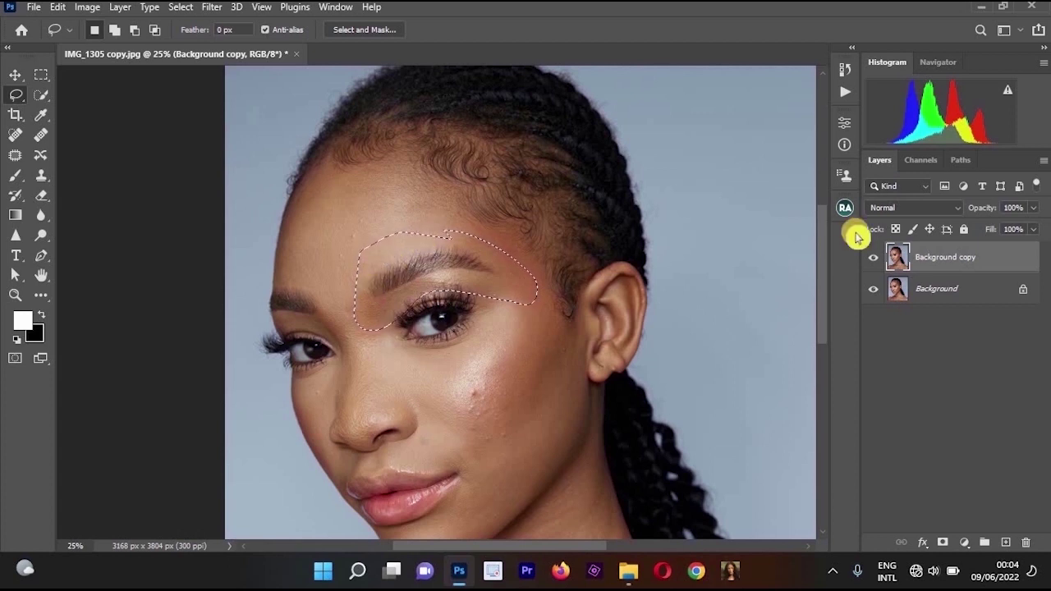
# Hide the Background layer, clear the old selection, and lasso and delete the eye area from the Background copy layer
pyautogui.click(873, 290)
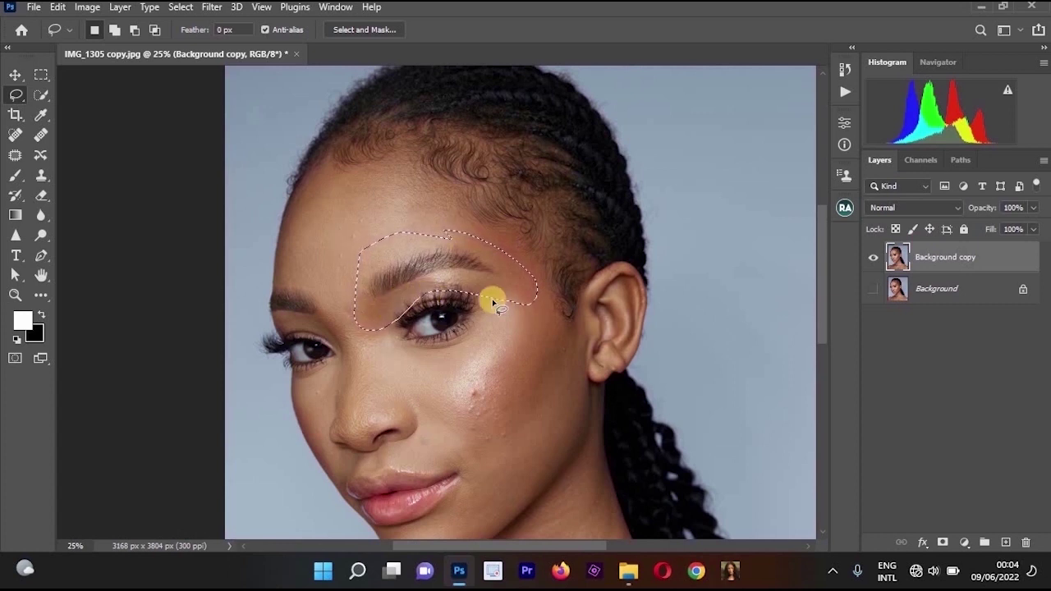
pyautogui.hotkey('ctrl', 'd')
pyautogui.moveTo(488, 302)
pyautogui.mouseDown()
pyautogui.moveTo(403, 291)
pyautogui.moveTo(381, 340)
pyautogui.moveTo(412, 364)
pyautogui.moveTo(484, 327)
pyautogui.moveTo(487, 301)
pyautogui.mouseUp()
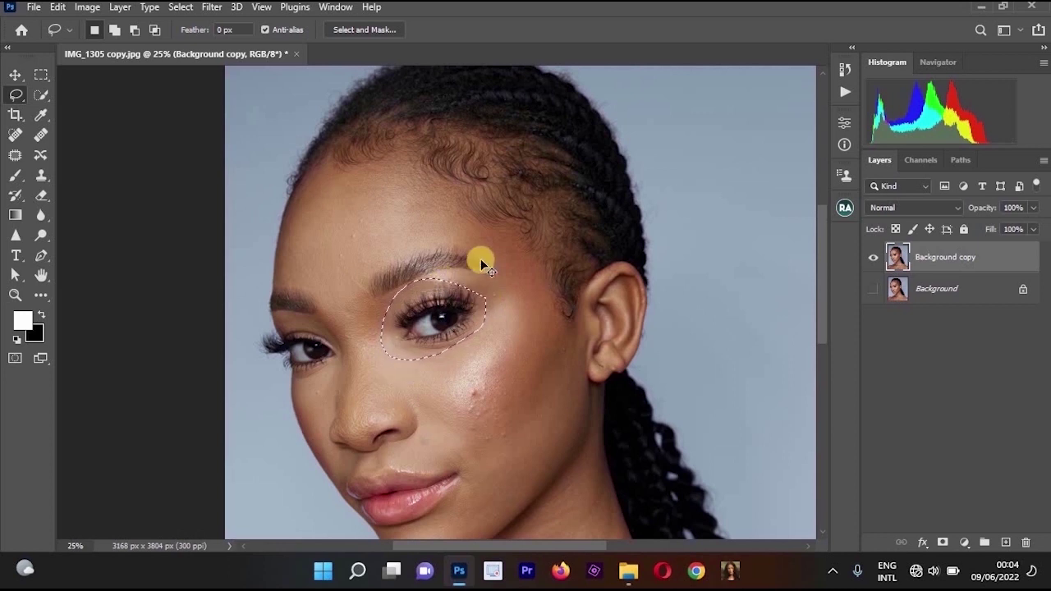
pyautogui.press('Delete')
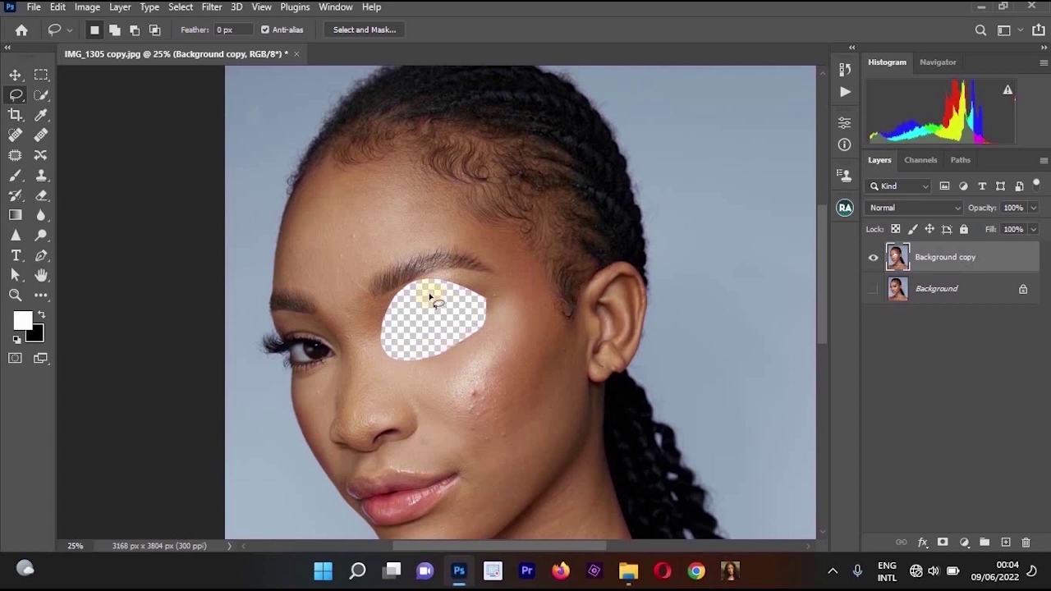
# Add a red (e31212) Solid Color fill layer directly above the Background layer
pyautogui.click(982, 302)
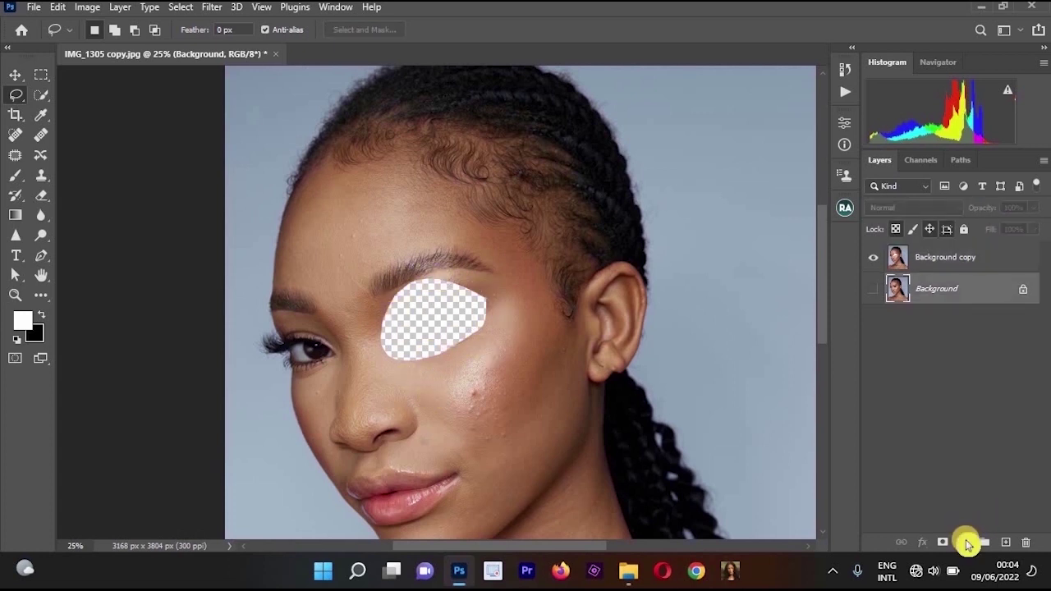
pyautogui.click(964, 542)
pyautogui.click(964, 543)
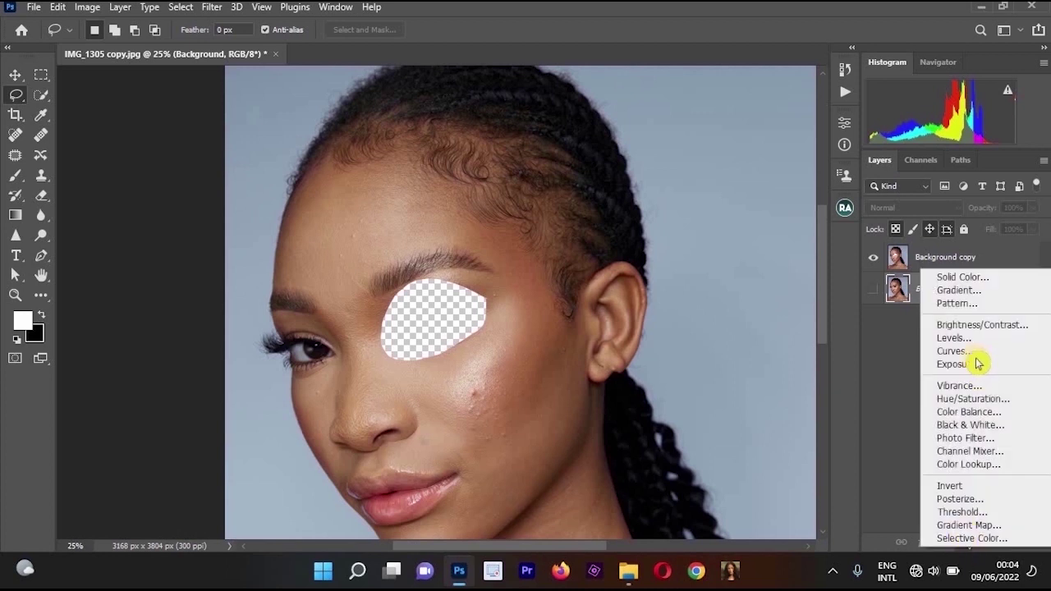
pyautogui.click(971, 278)
pyautogui.click(772, 306)
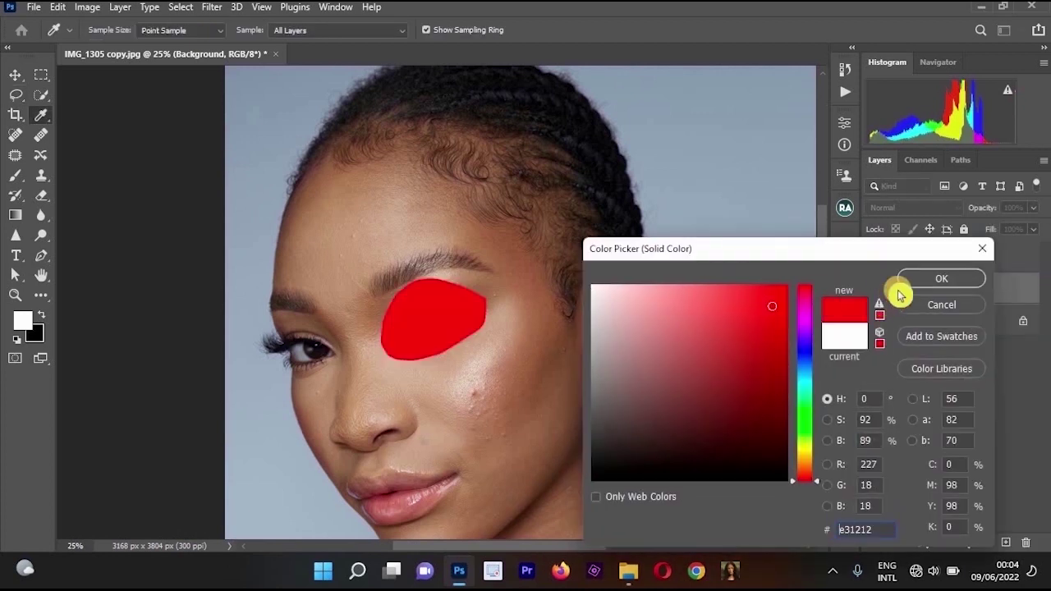
pyautogui.click(907, 280)
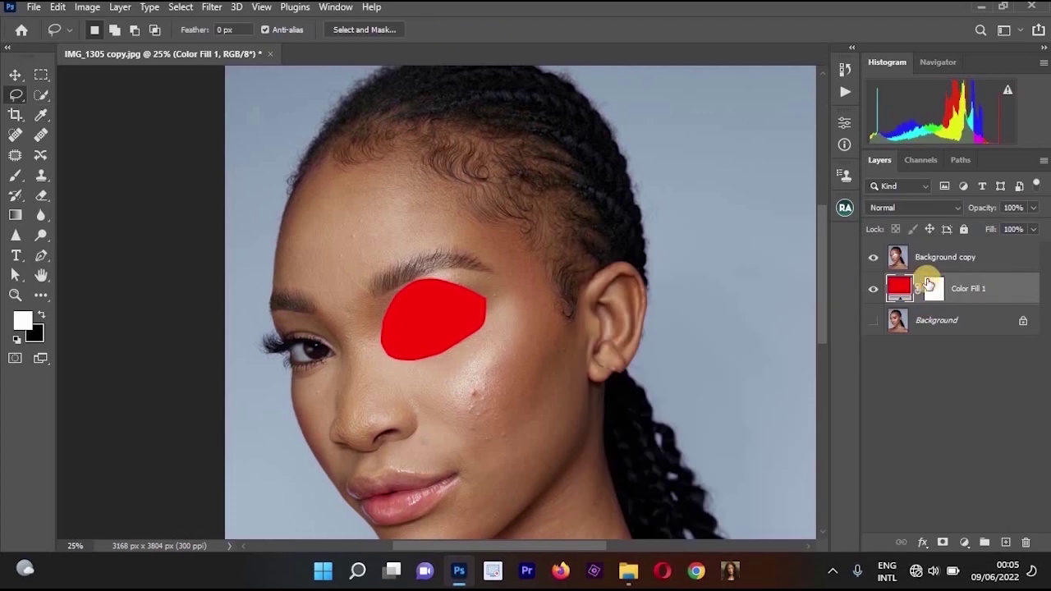
# Move the red Color Fill 1 layer above the Background copy layer
pyautogui.click(936, 287)
pyautogui.moveTo(982, 300); pyautogui.dragTo(952, 265)
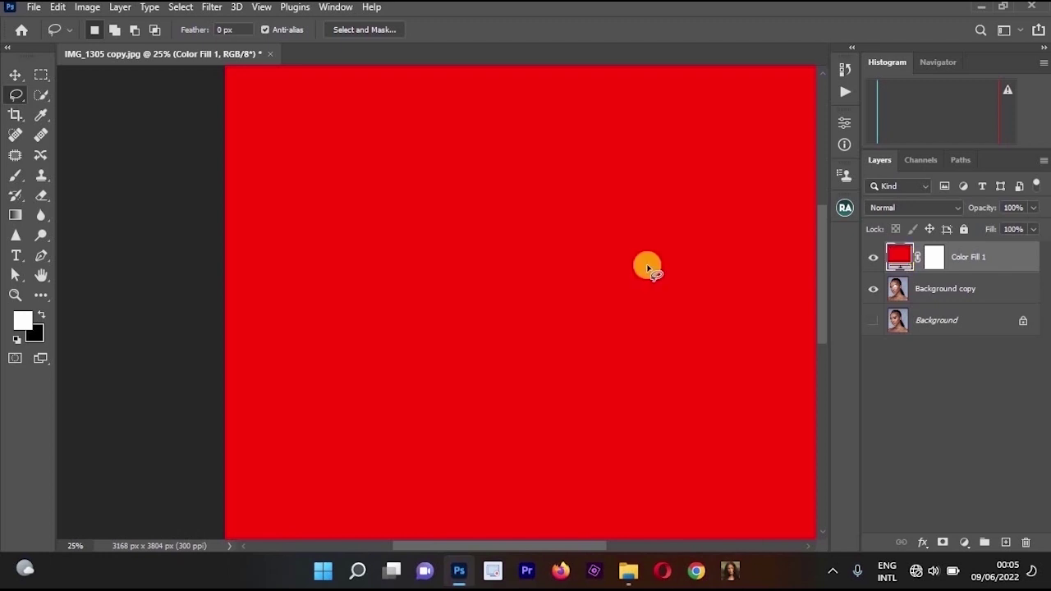
# Try moving the Background copy layer above the red fill layer and undo the reordering
pyautogui.click(935, 289)
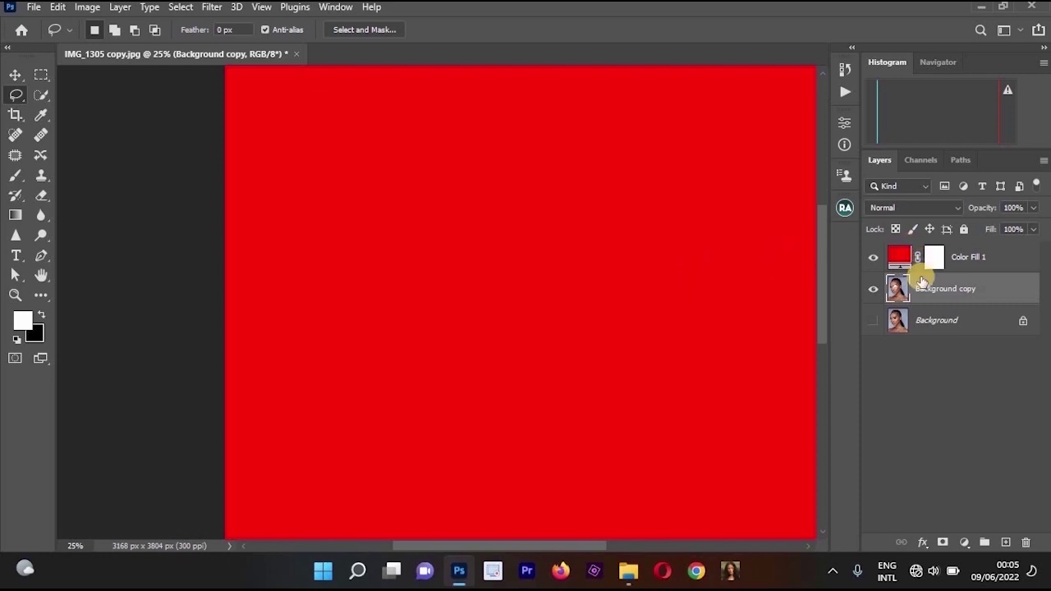
pyautogui.moveTo(918, 282); pyautogui.dragTo(918, 248)
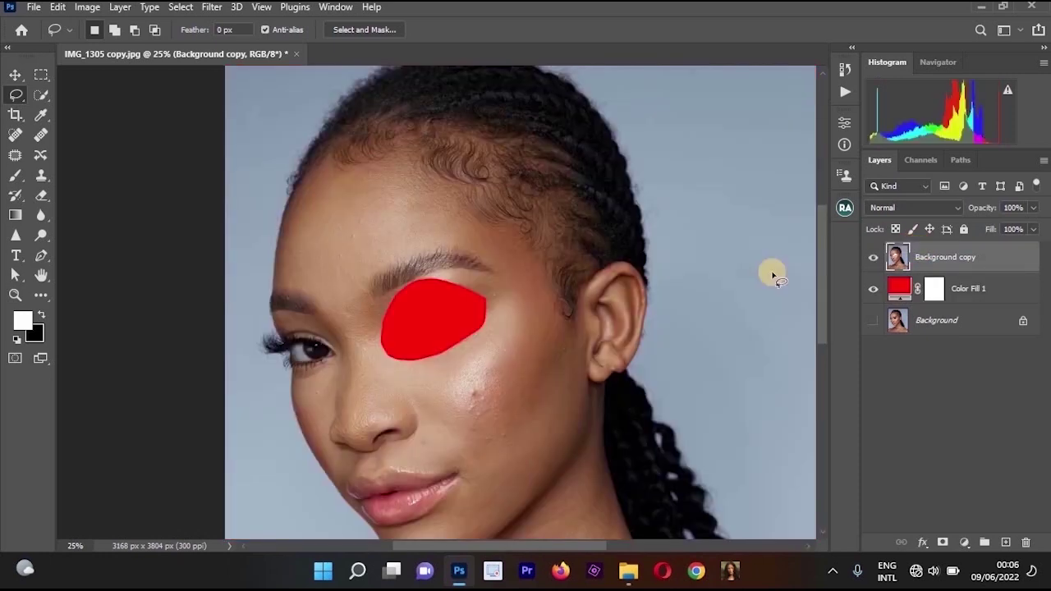
pyautogui.hotkey('ctrl', 'z')
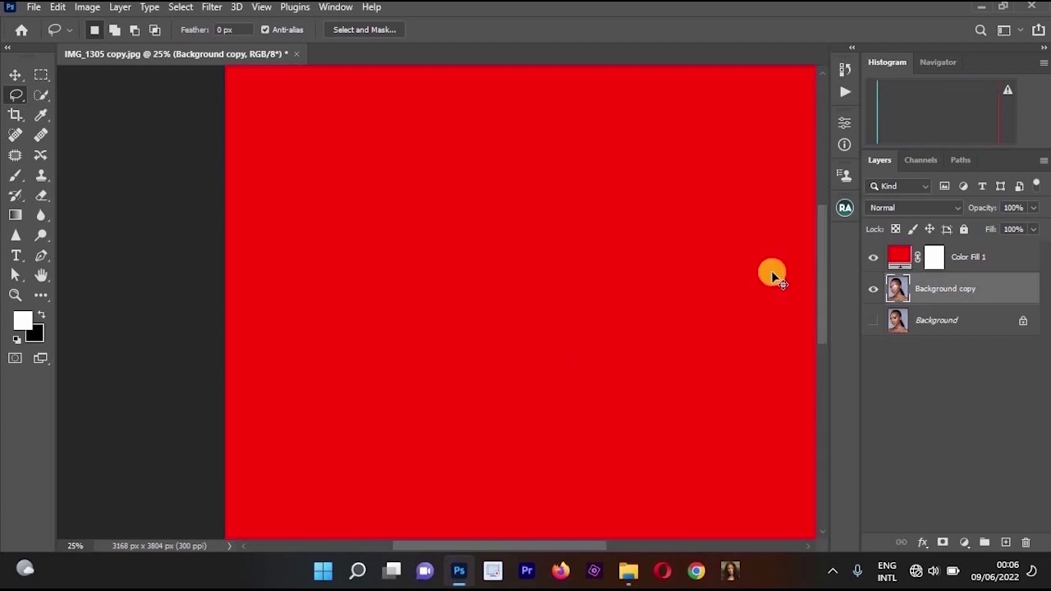
# Remove the red Color Fill 1 layer and restore the deleted eye area on the Background copy layer
pyautogui.hotkey('ctrl', 'shift', 'z')
pyautogui.press('Delete')
pyautogui.hotkey('ctrl', 'z')
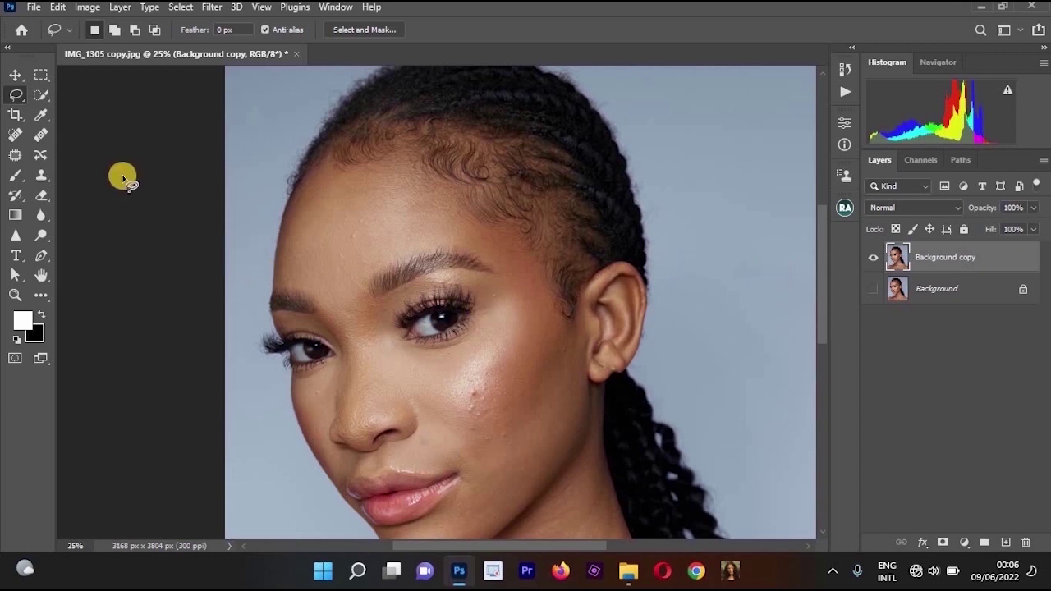
# Try cropping the portrait tightly around the face with the Crop tool by pulling in the edges of the frame
pyautogui.click(18, 115)
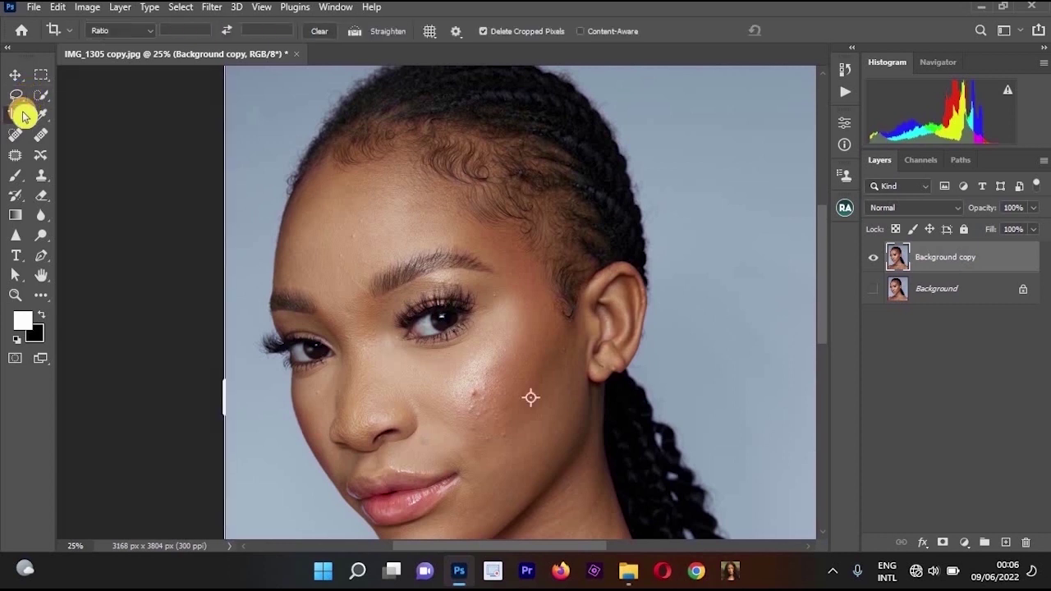
pyautogui.keyDown('ctrl'); pyautogui.keyDown('alt'); pyautogui.click(442, 266); pyautogui.keyUp('alt'); pyautogui.keyUp('ctrl')
pyautogui.keyDown('ctrl'); pyautogui.keyDown('alt'); pyautogui.click(391, 262); pyautogui.keyUp('alt'); pyautogui.keyUp('ctrl')
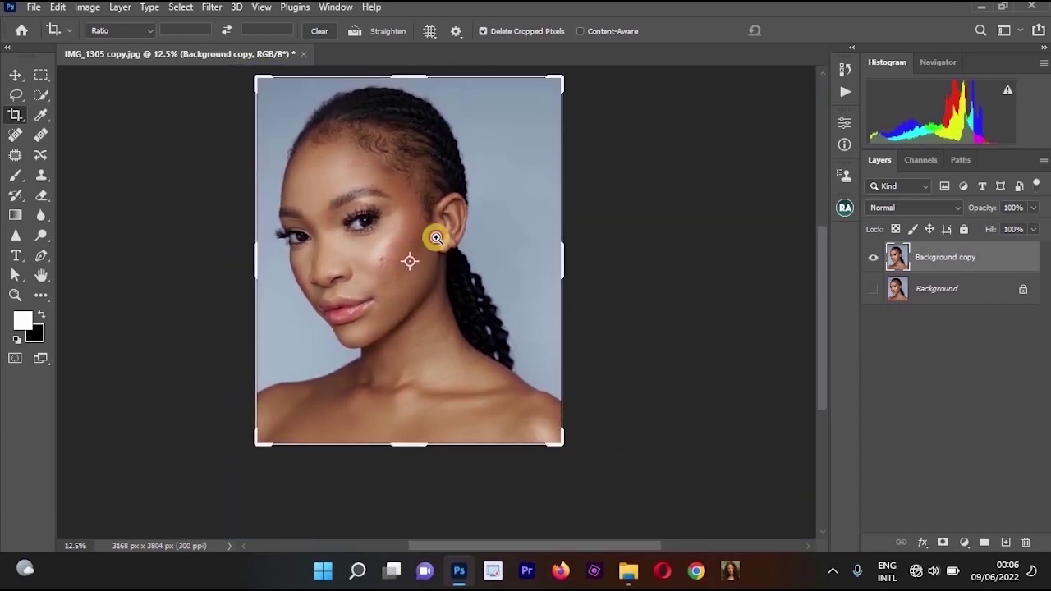
pyautogui.keyDown('ctrl'); pyautogui.click(441, 244); pyautogui.keyUp('ctrl')
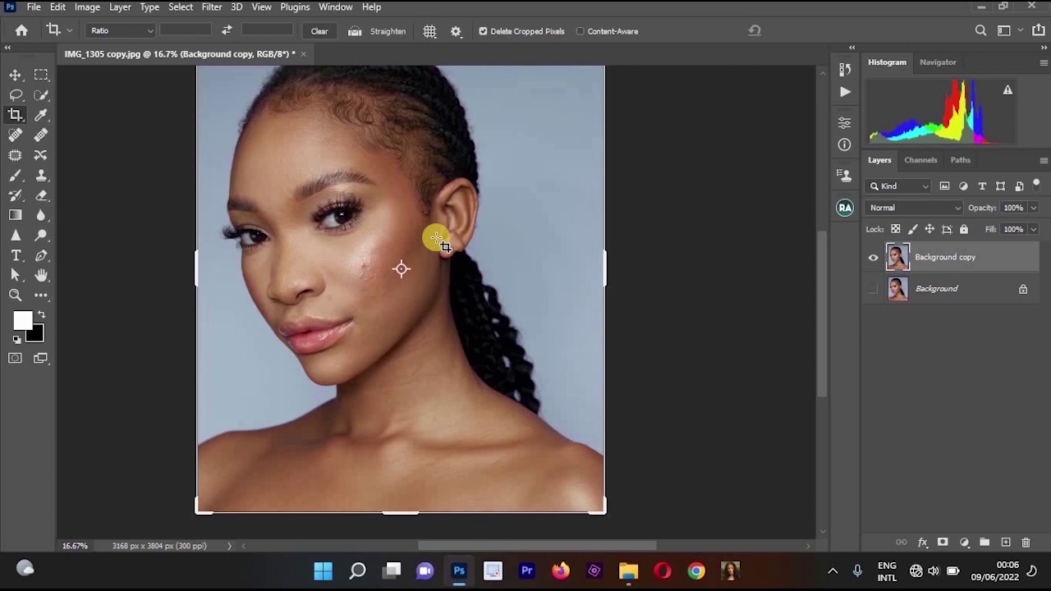
pyautogui.click(492, 241)
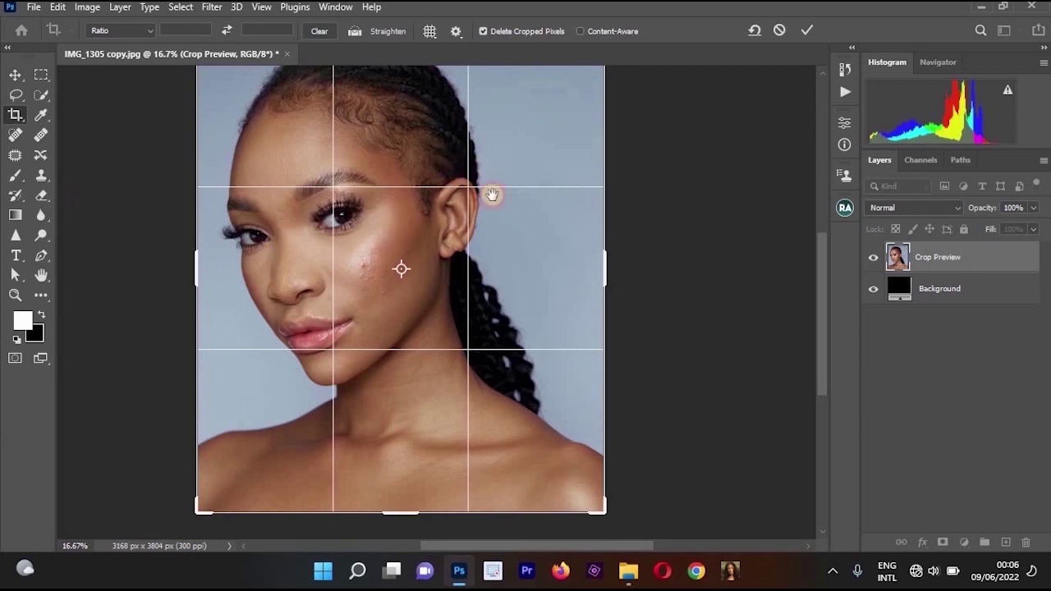
pyautogui.moveTo(493, 195); pyautogui.dragTo(645, 409)
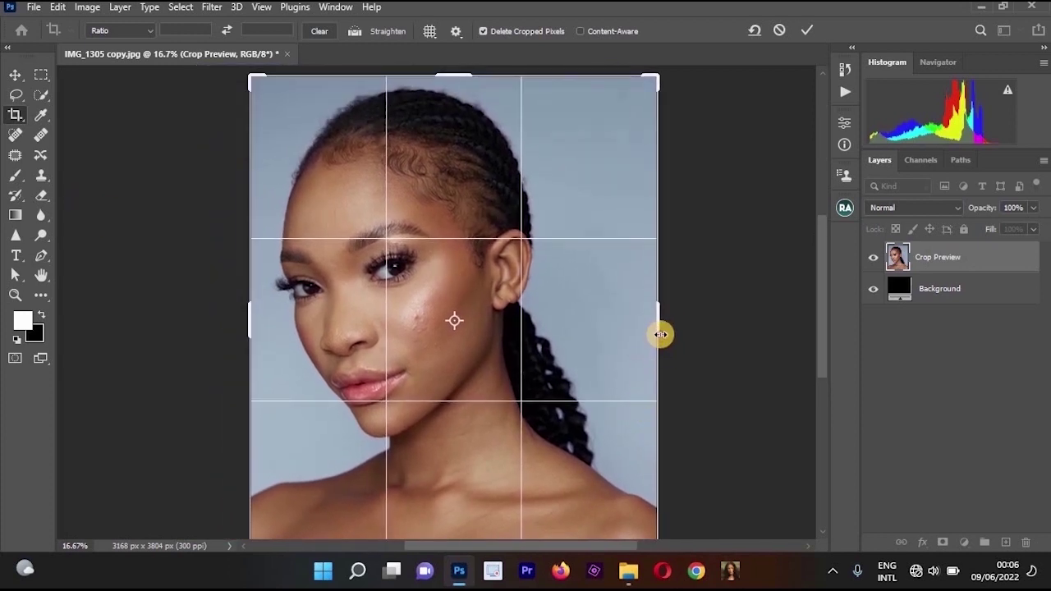
pyautogui.moveTo(661, 334); pyautogui.dragTo(488, 270)
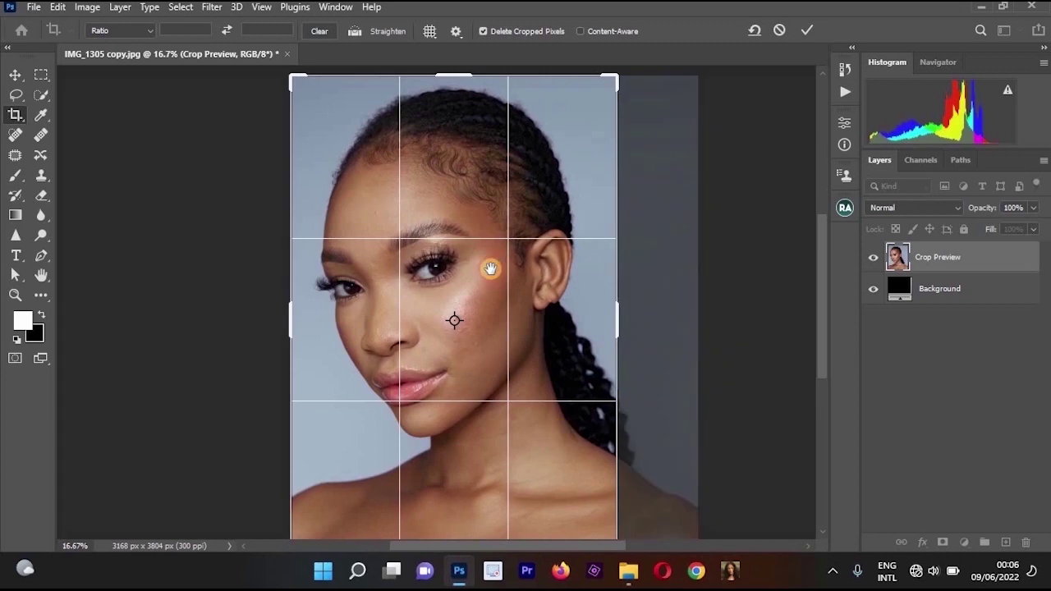
pyautogui.moveTo(387, 384); pyautogui.dragTo(380, 342)
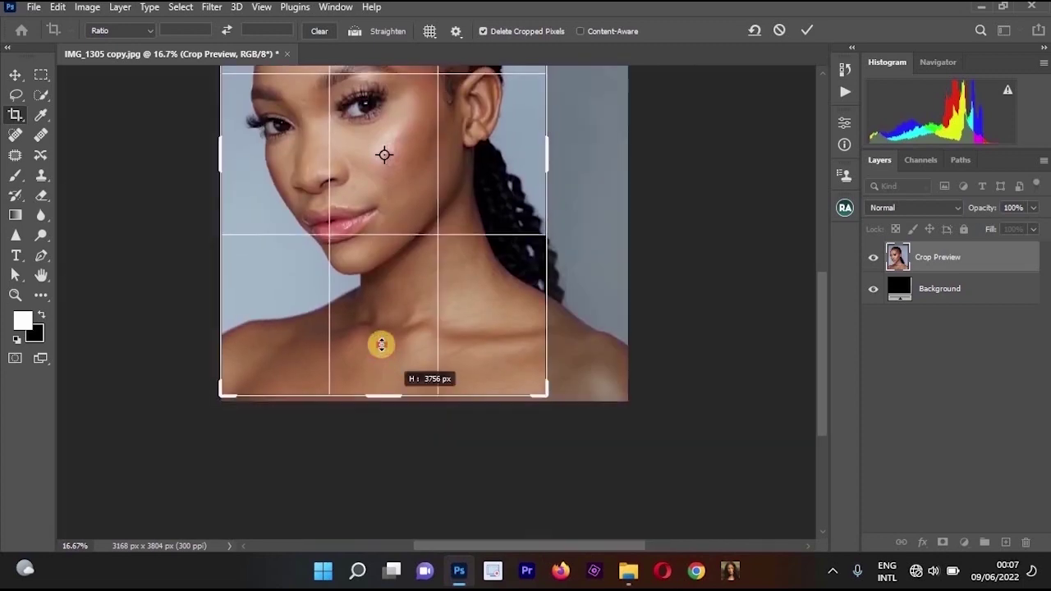
pyautogui.moveTo(278, 233); pyautogui.dragTo(298, 233)
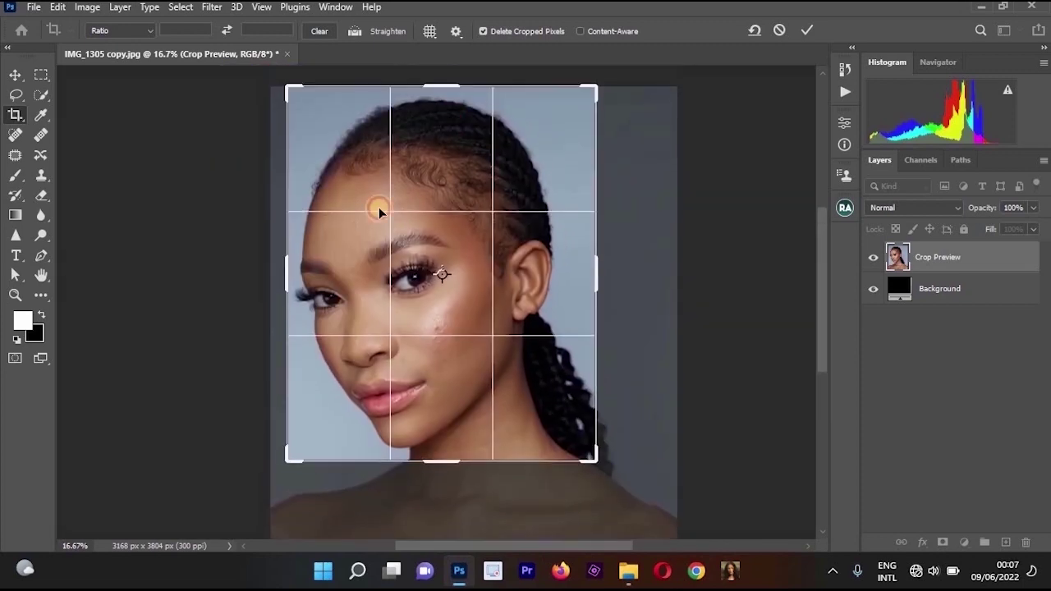
pyautogui.moveTo(446, 105); pyautogui.dragTo(450, 128)
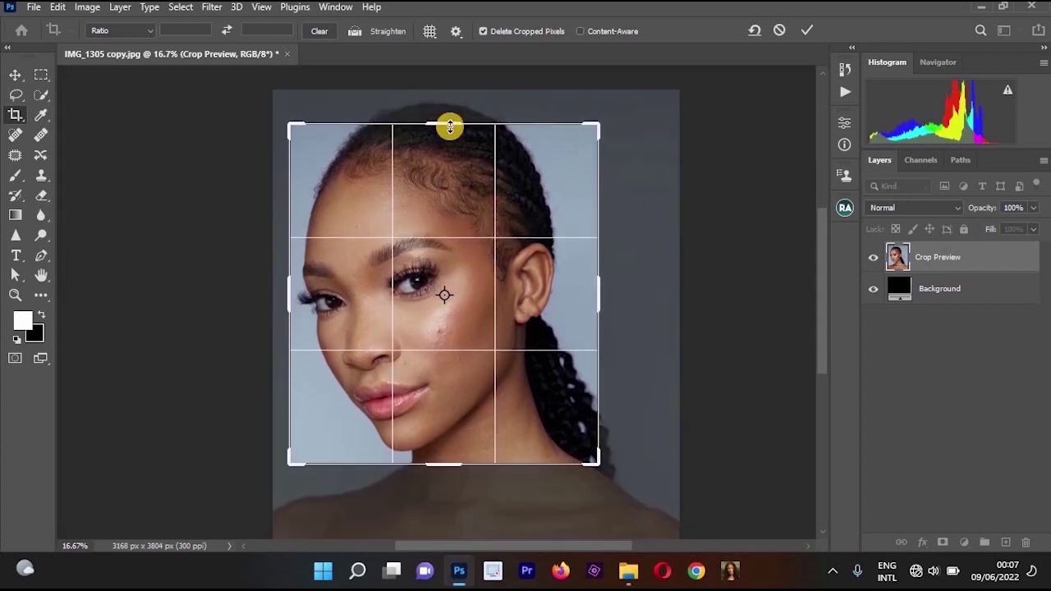
pyautogui.press('Return')
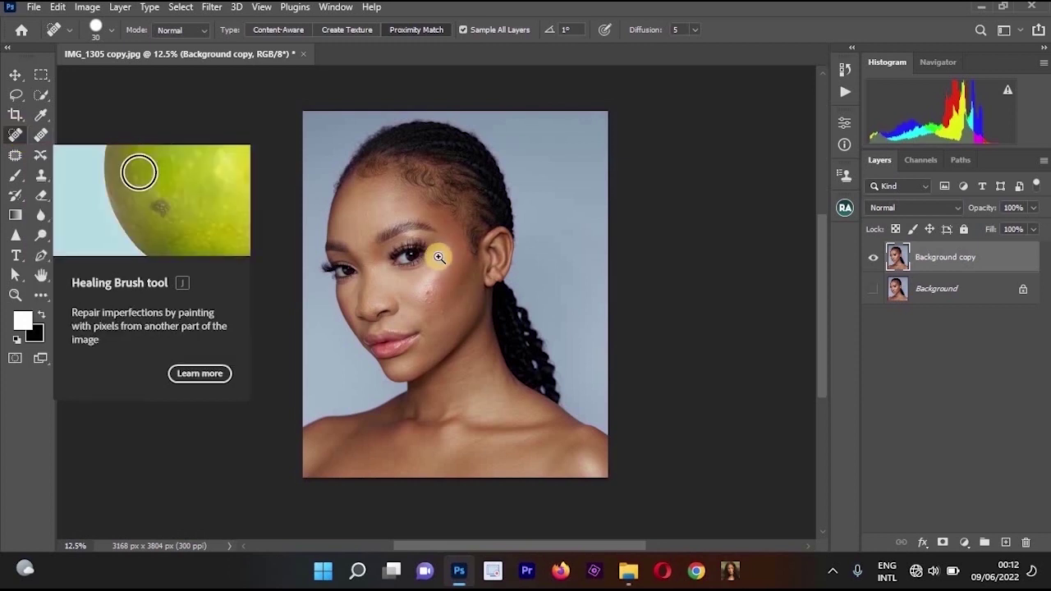
# Heal the blemishes on the cheek and around the mouth with the healing brush and enlarge the brush to 80
pyautogui.click(447, 264)
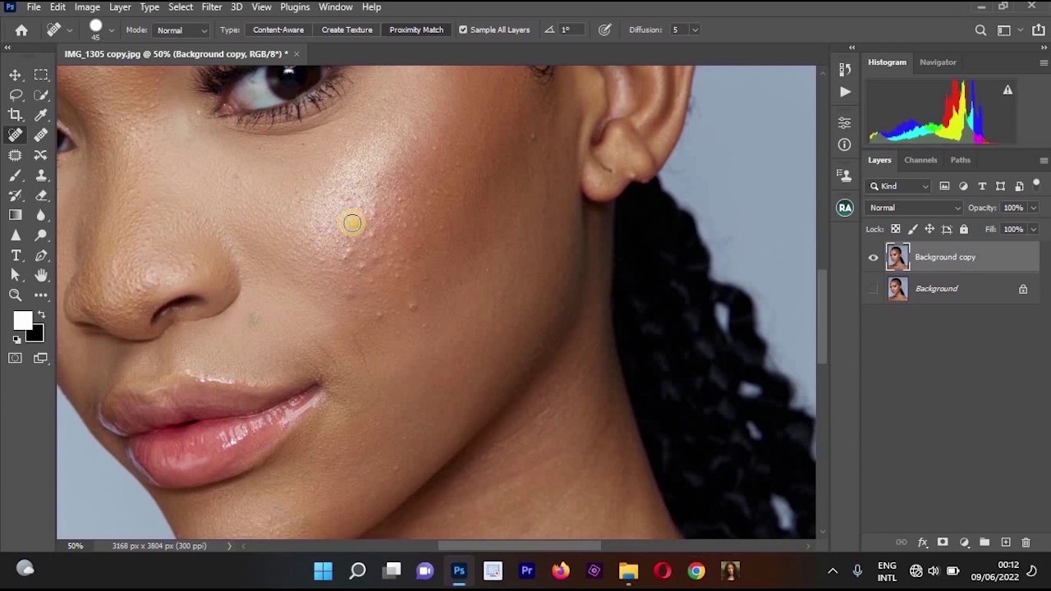
pyautogui.click(359, 223)
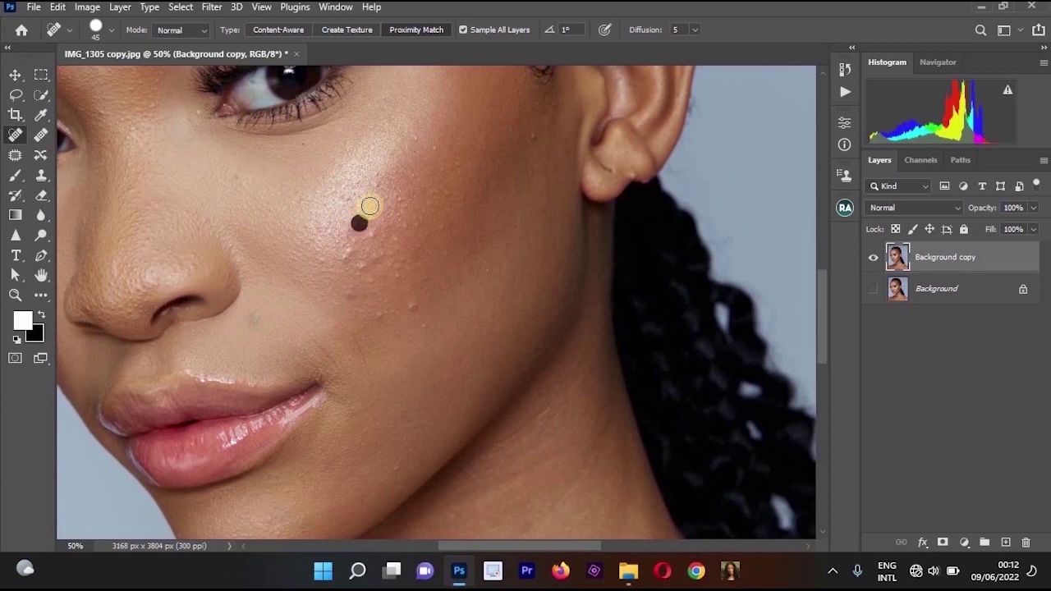
pyautogui.click(371, 242)
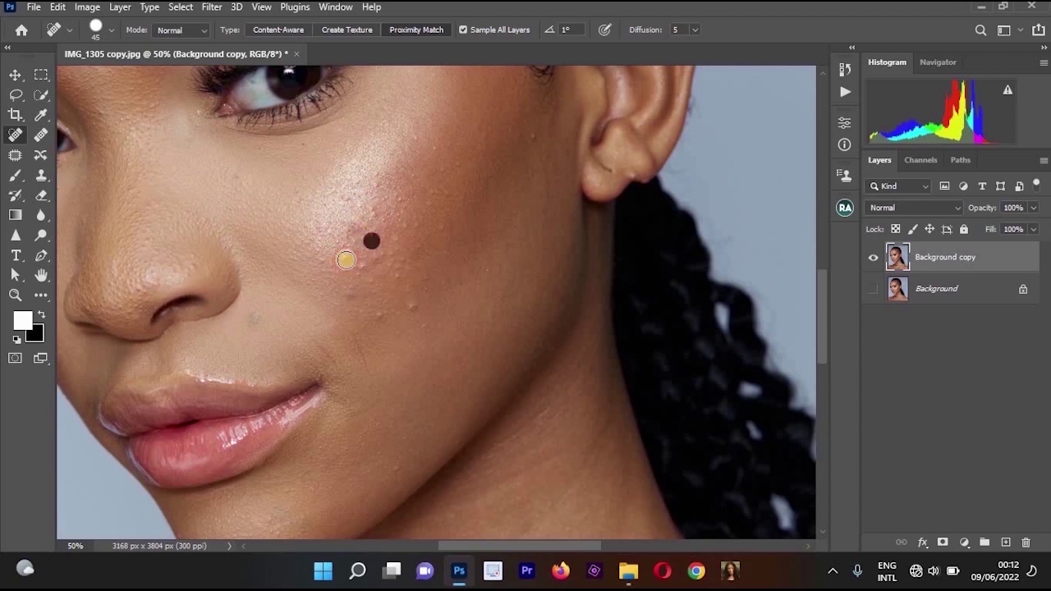
pyautogui.moveTo(411, 300); pyautogui.dragTo(366, 313)
pyautogui.moveTo(240, 316)
pyautogui.mouseDown()
pyautogui.moveTo(296, 331)
pyautogui.moveTo(338, 372)
pyautogui.mouseUp()
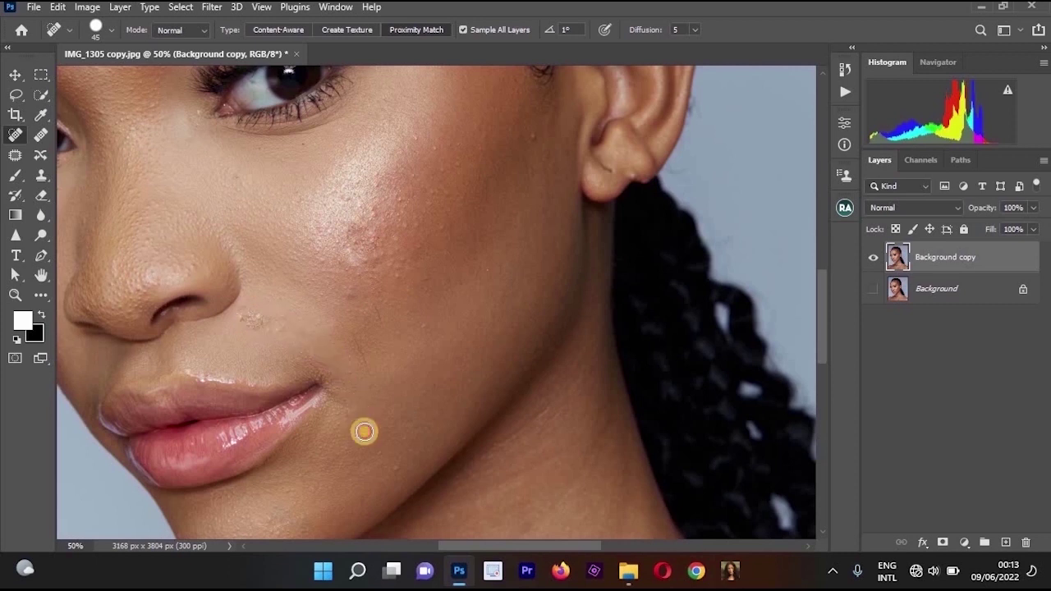
pyautogui.click(364, 430)
pyautogui.press(']')
pyautogui.press(']')
pyautogui.press(']')
pyautogui.press(']')
pyautogui.hotkey('ctrl', '-')
pyautogui.hotkey('ctrl', '-')
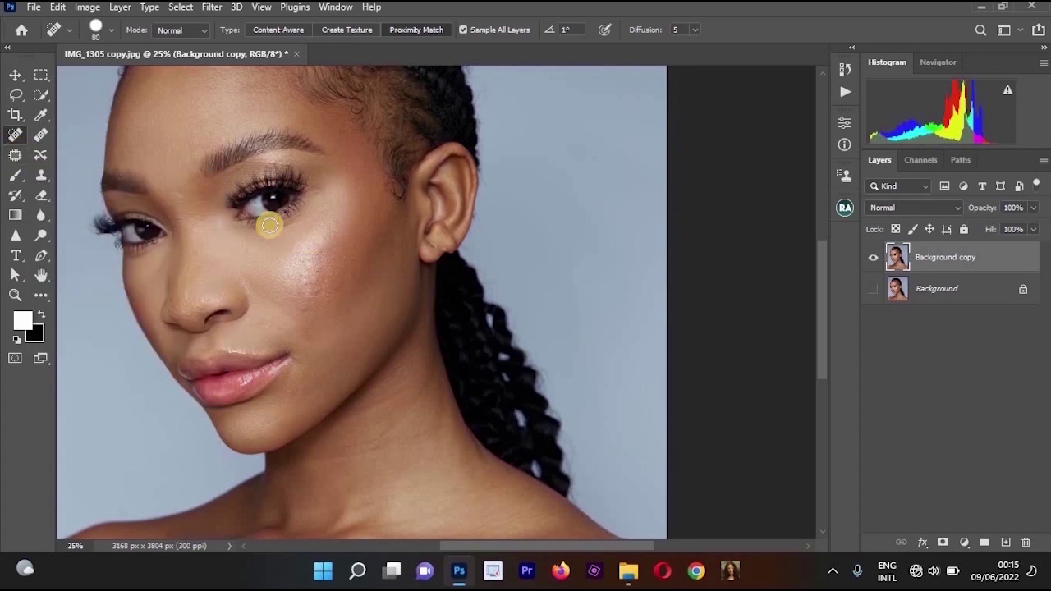
# Smooth the crease below the eye nearer the ear by patching it with the skin just beneath, and clear the selection
pyautogui.click(18, 157)
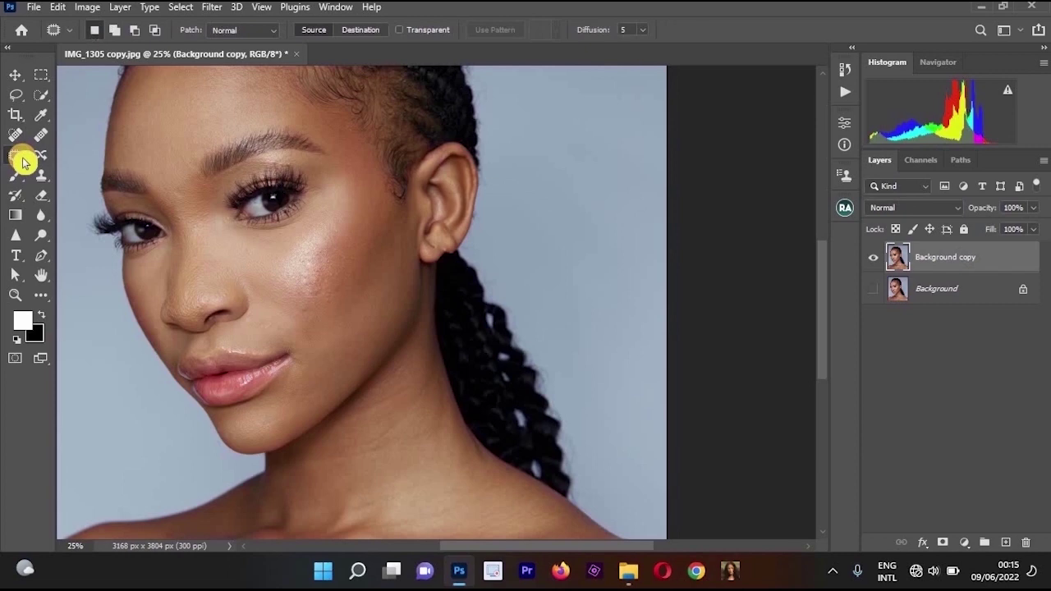
pyautogui.click(303, 215)
pyautogui.click(301, 212)
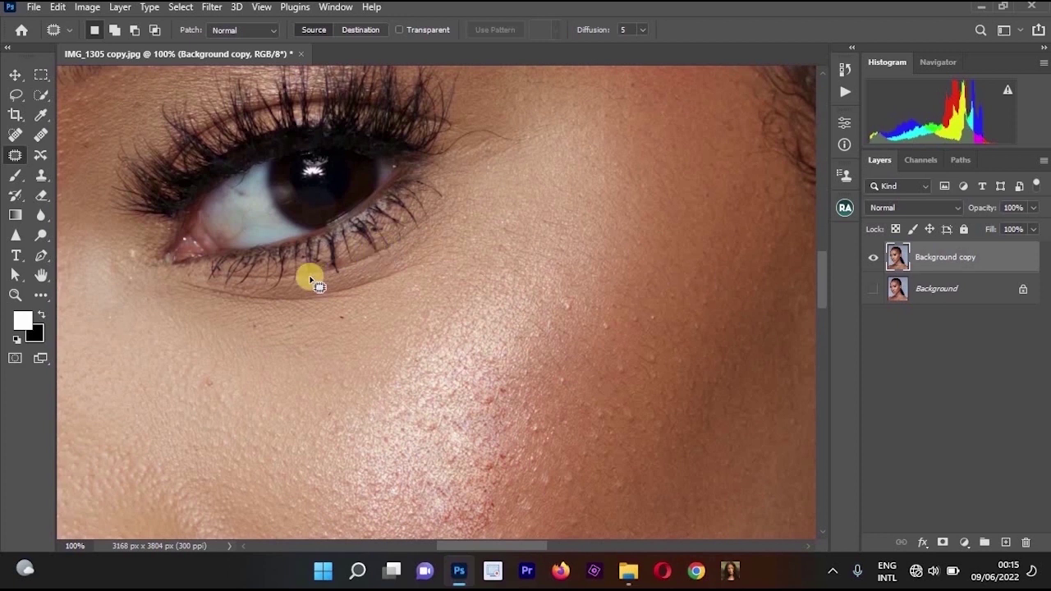
pyautogui.moveTo(192, 273)
pyautogui.mouseDown()
pyautogui.moveTo(334, 262)
pyautogui.moveTo(429, 206)
pyautogui.moveTo(451, 265)
pyautogui.moveTo(363, 315)
pyautogui.moveTo(268, 321)
pyautogui.moveTo(188, 303)
pyautogui.moveTo(155, 272)
pyautogui.moveTo(174, 276)
pyautogui.mouseUp()
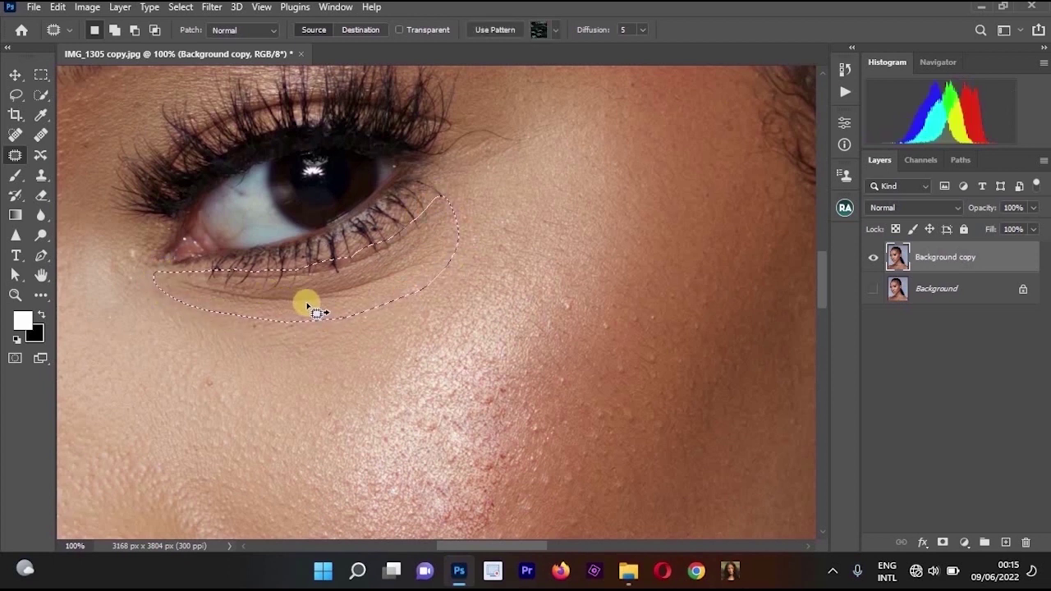
pyautogui.moveTo(307, 304); pyautogui.dragTo(317, 352)
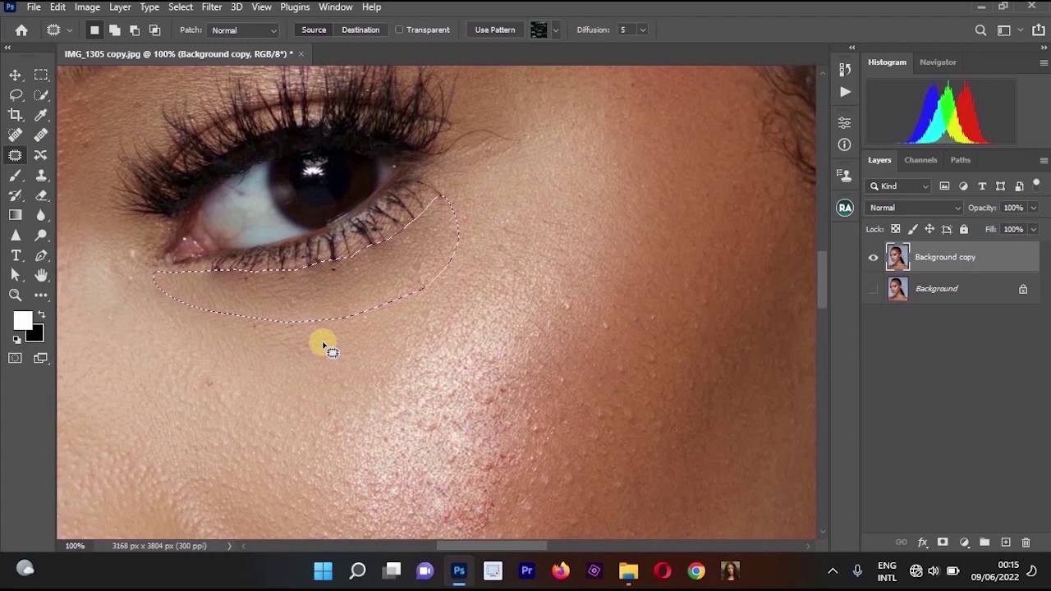
pyautogui.hotkey('ctrl', 'd')
# Patch the creased skin beneath the other eye with smooth skin from the cheek
pyautogui.hotkey('ctrl', '-')
pyautogui.hscroll(-5, 678, 270)
pyautogui.click(296, 273)
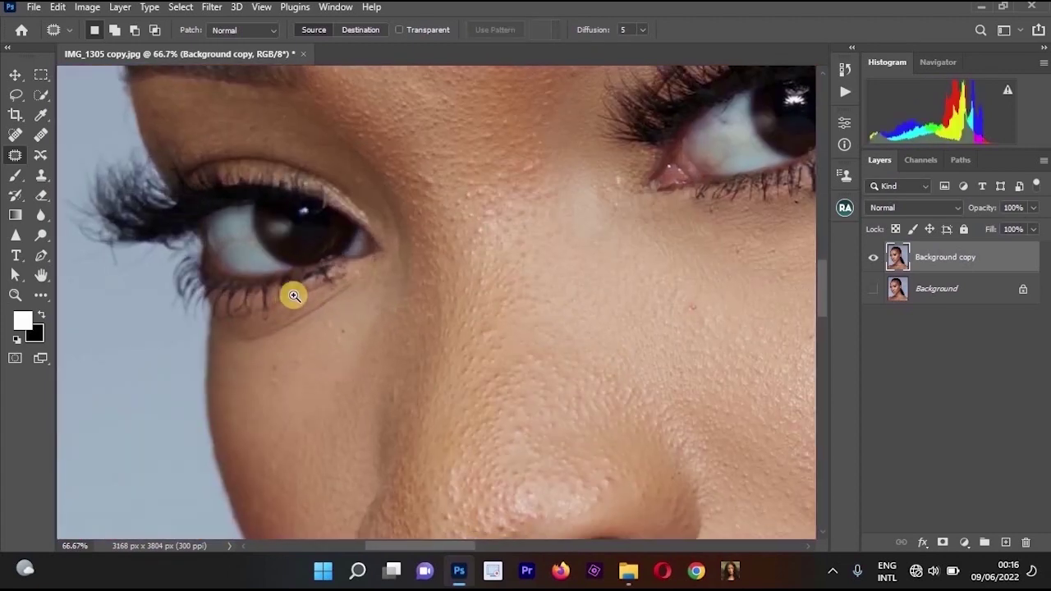
pyautogui.click(282, 308)
pyautogui.moveTo(254, 335)
pyautogui.mouseDown()
pyautogui.moveTo(166, 375)
pyautogui.moveTo(143, 406)
pyautogui.moveTo(217, 403)
pyautogui.moveTo(369, 329)
pyautogui.moveTo(432, 270)
pyautogui.moveTo(419, 258)
pyautogui.moveTo(397, 266)
pyautogui.moveTo(358, 327)
pyautogui.moveTo(348, 324)
pyautogui.moveTo(367, 352)
pyautogui.moveTo(325, 288)
pyautogui.moveTo(236, 342)
pyautogui.moveTo(362, 295)
pyautogui.moveTo(406, 253)
pyautogui.moveTo(397, 243)
pyautogui.moveTo(277, 292)
pyautogui.mouseUp()
pyautogui.click(235, 312)
pyautogui.moveTo(276, 292); pyautogui.dragTo(178, 315)
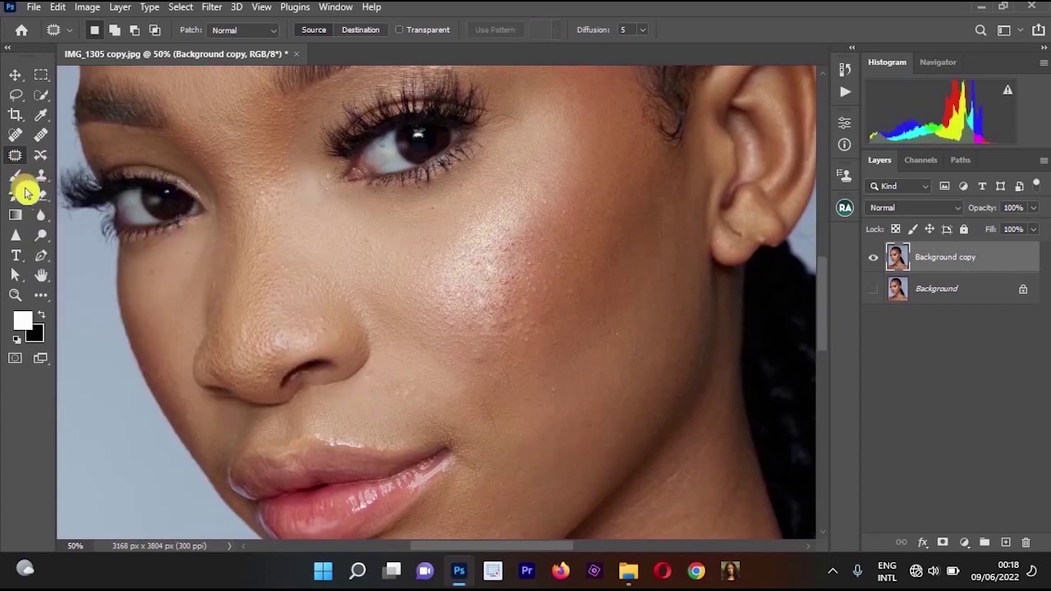
# Show the Background layer and set up the Brush tool with a size of 175
pyautogui.click(866, 291)
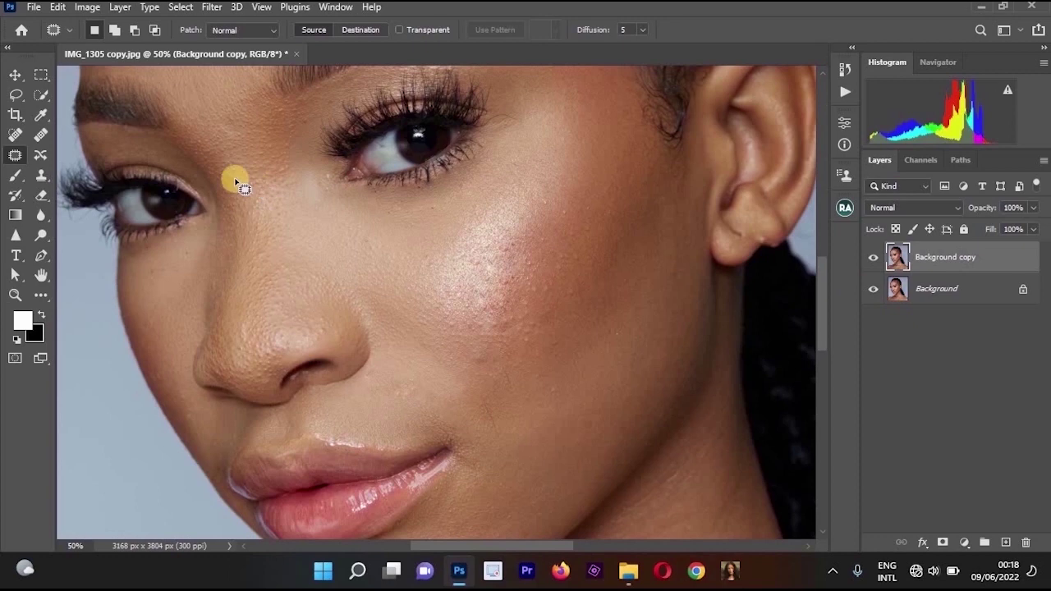
pyautogui.click(14, 176)
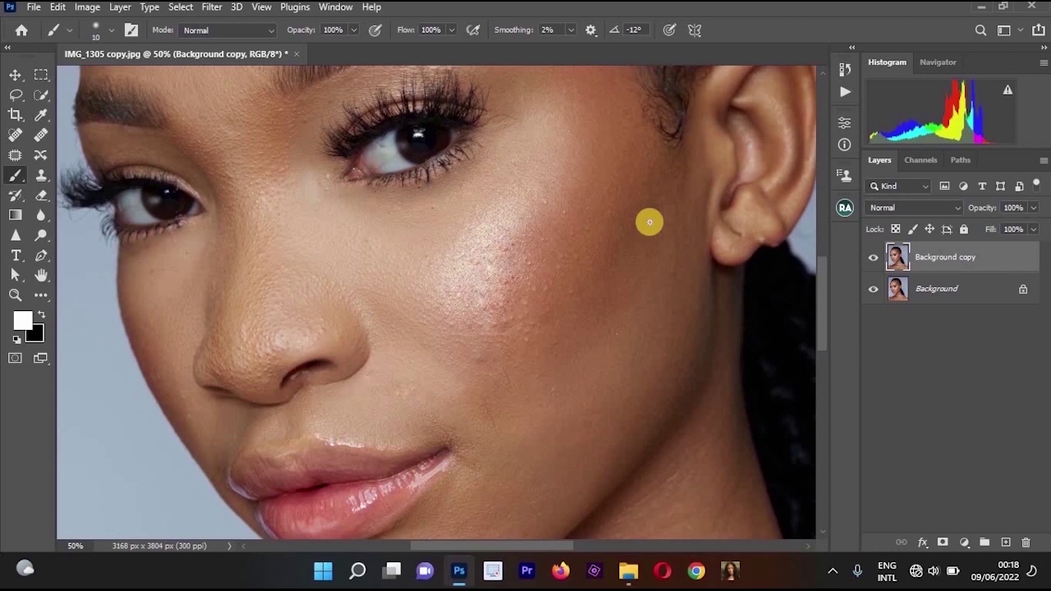
pyautogui.press(']')
pyautogui.press(']')
pyautogui.press(']')
pyautogui.press(']')
pyautogui.press(']')
pyautogui.press(']')
pyautogui.press(']')
pyautogui.press(']')
pyautogui.press(']')
pyautogui.keyDown('alt'); pyautogui.click(504, 200); pyautogui.keyUp('alt')
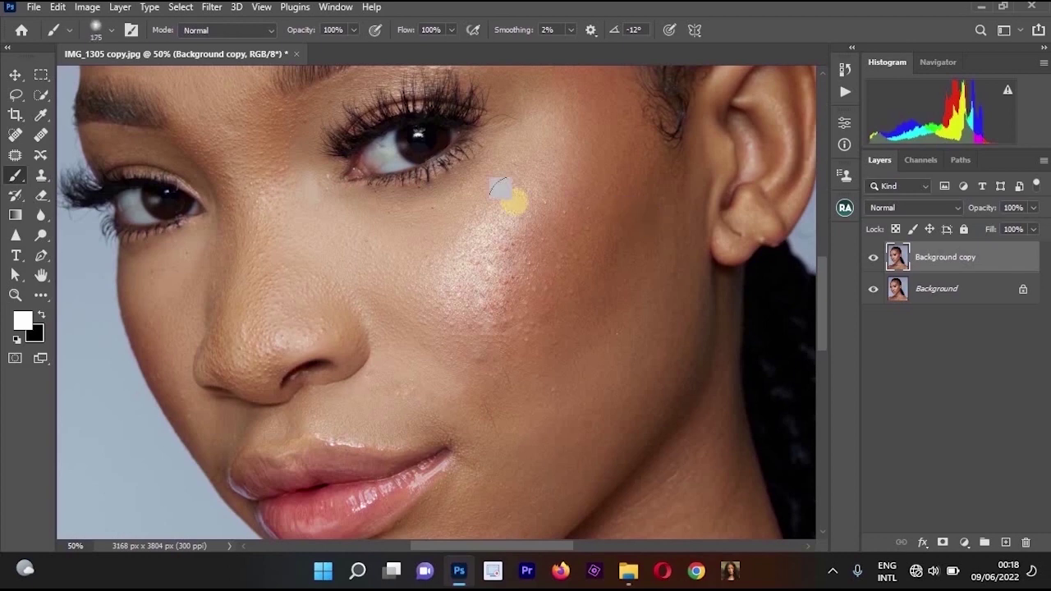
# Set the foreground colour to purple, try painting over the eye and cheek, and undo the painting
pyautogui.click(23, 319)
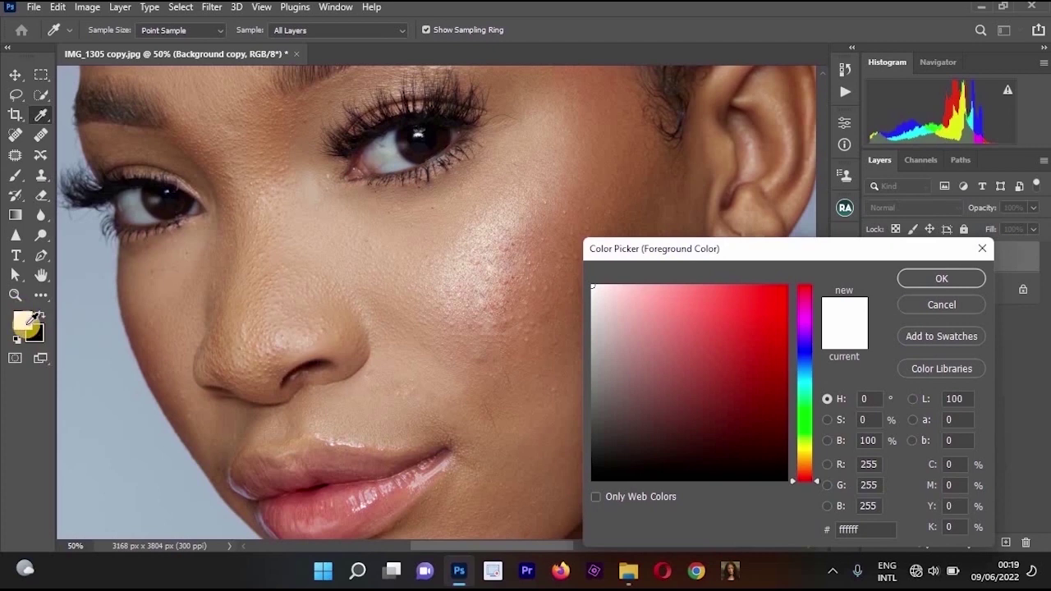
pyautogui.click(702, 416)
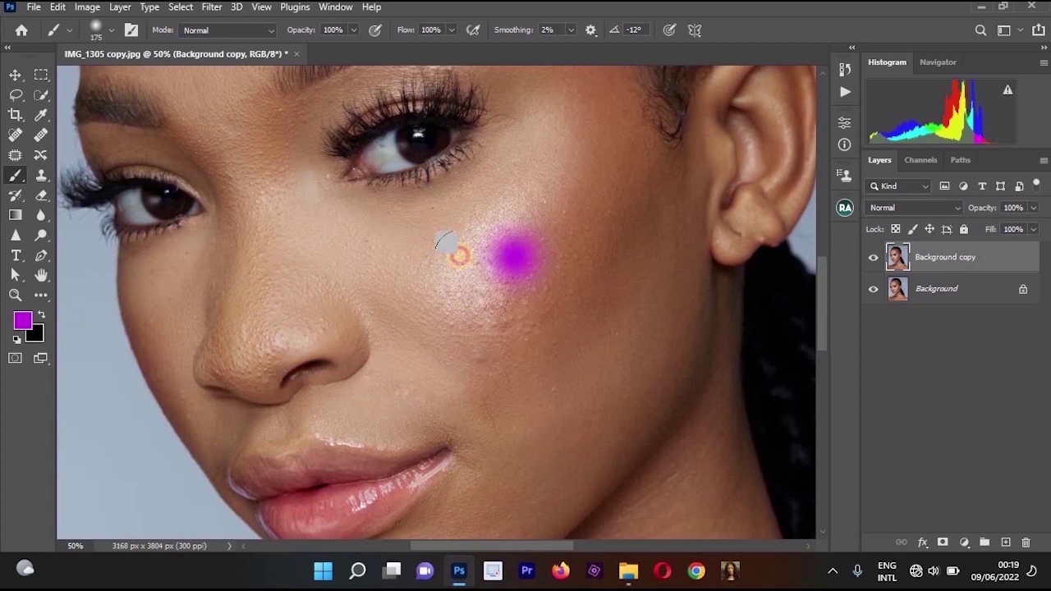
pyautogui.moveTo(450, 243)
pyautogui.mouseDown()
pyautogui.moveTo(395, 218)
pyautogui.moveTo(503, 242)
pyautogui.moveTo(584, 193)
pyautogui.moveTo(518, 300)
pyautogui.moveTo(523, 372)
pyautogui.moveTo(573, 353)
pyautogui.moveTo(589, 282)
pyautogui.moveTo(418, 295)
pyautogui.moveTo(299, 161)
pyautogui.moveTo(224, 141)
pyautogui.moveTo(289, 99)
pyautogui.moveTo(627, 205)
pyautogui.moveTo(482, 133)
pyautogui.moveTo(537, 141)
pyautogui.moveTo(542, 95)
pyautogui.moveTo(601, 381)
pyautogui.moveTo(563, 325)
pyautogui.moveTo(544, 200)
pyautogui.moveTo(391, 174)
pyautogui.mouseUp()
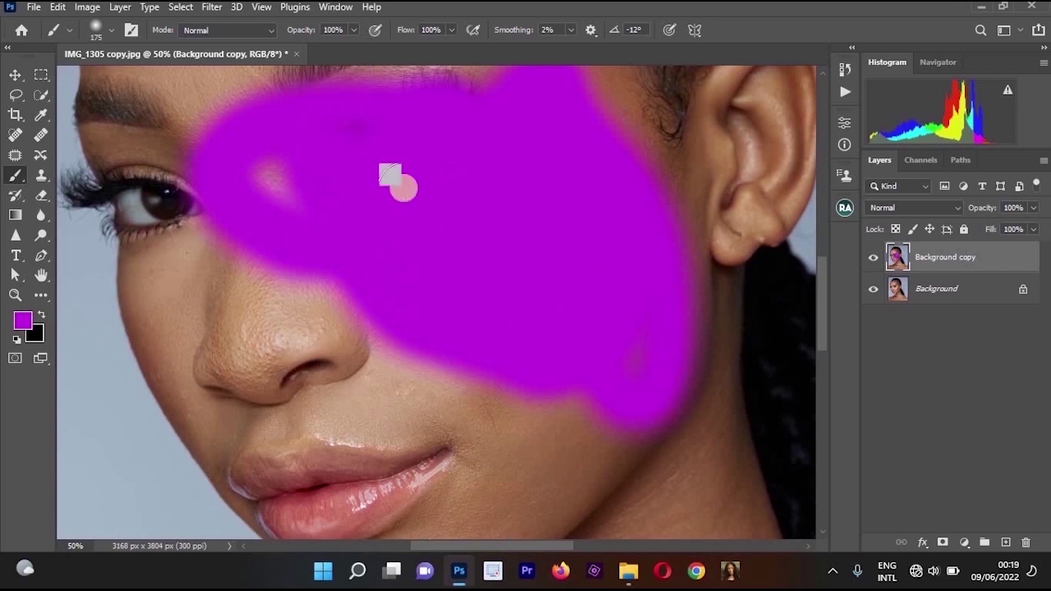
pyautogui.hotkey('ctrl', 'z')
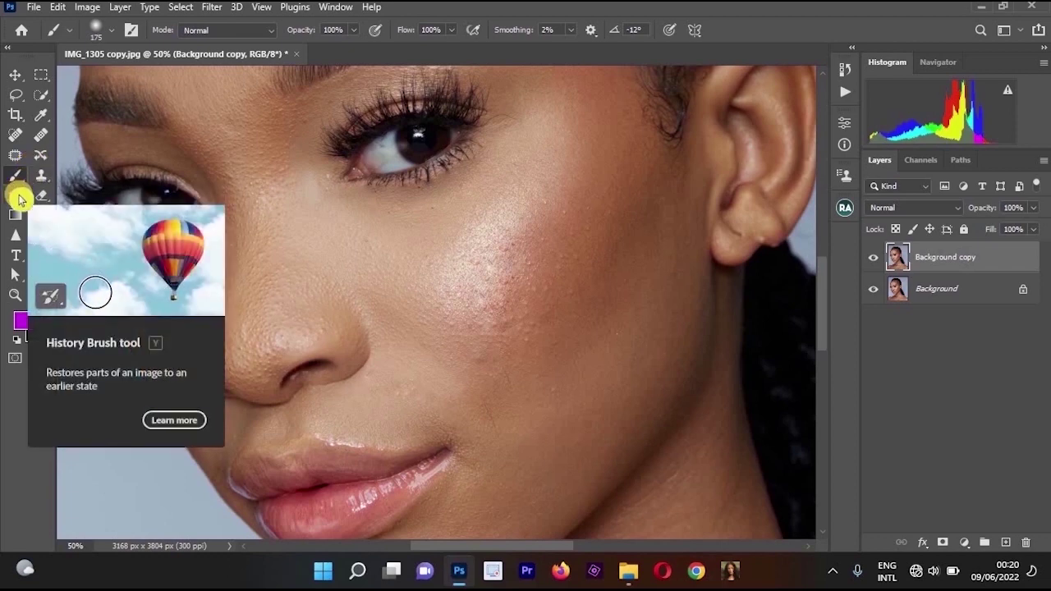
# Paint a purple patch over the eye nearer the ear and brush the original image back with the History Brush
pyautogui.click(20, 198)
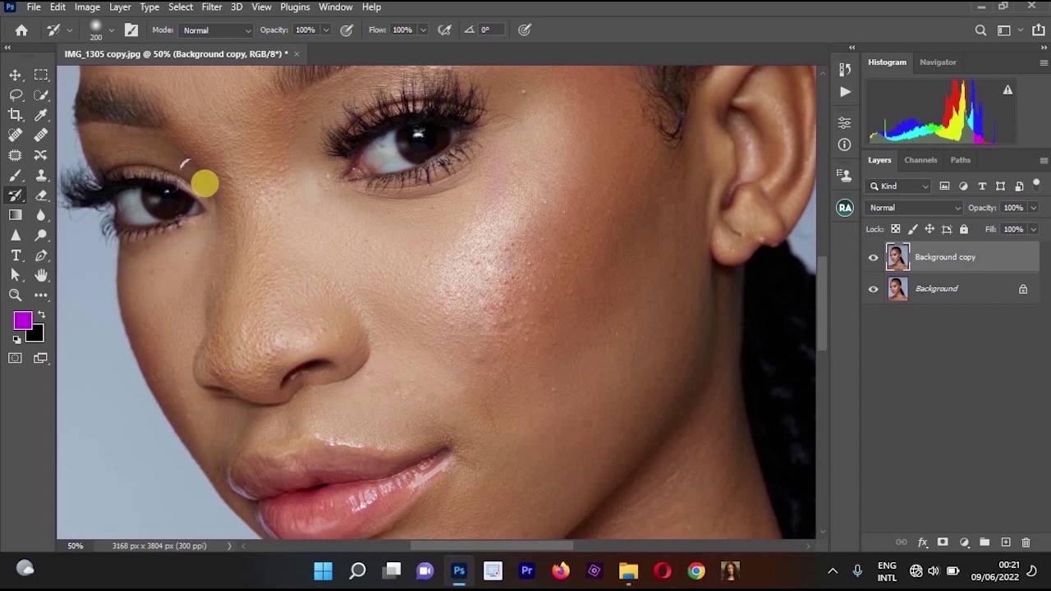
pyautogui.click(15, 174)
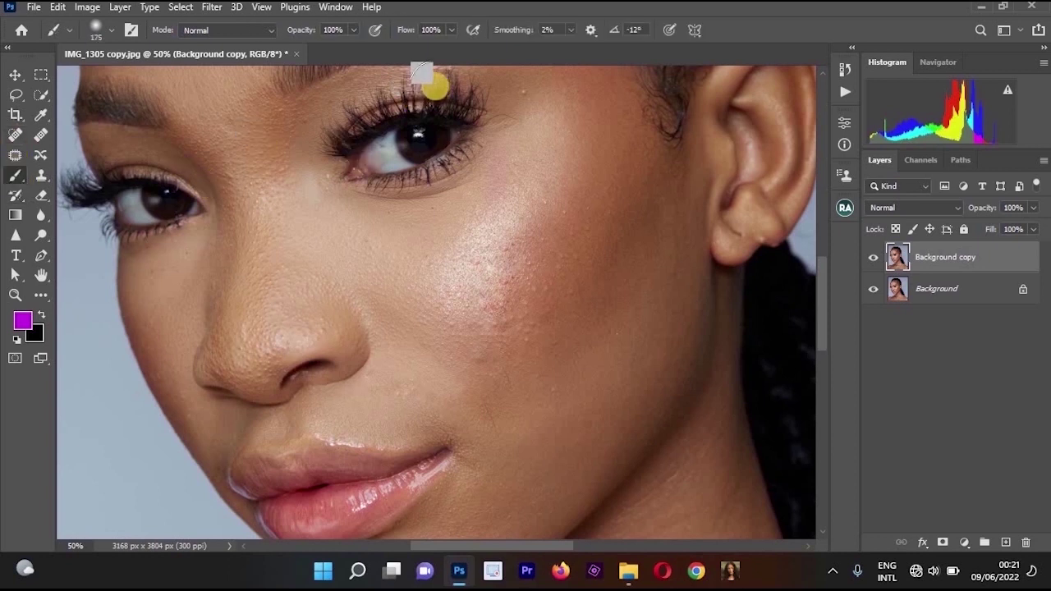
pyautogui.hscroll(1, 435, 85)
pyautogui.moveTo(411, 106)
pyautogui.mouseDown()
pyautogui.moveTo(389, 129)
pyautogui.moveTo(415, 112)
pyautogui.moveTo(350, 121)
pyautogui.moveTo(371, 190)
pyautogui.moveTo(477, 149)
pyautogui.moveTo(395, 146)
pyautogui.moveTo(385, 119)
pyautogui.moveTo(455, 99)
pyautogui.moveTo(464, 129)
pyautogui.moveTo(364, 124)
pyautogui.mouseUp()
pyautogui.hotkey('ctrl', '-')
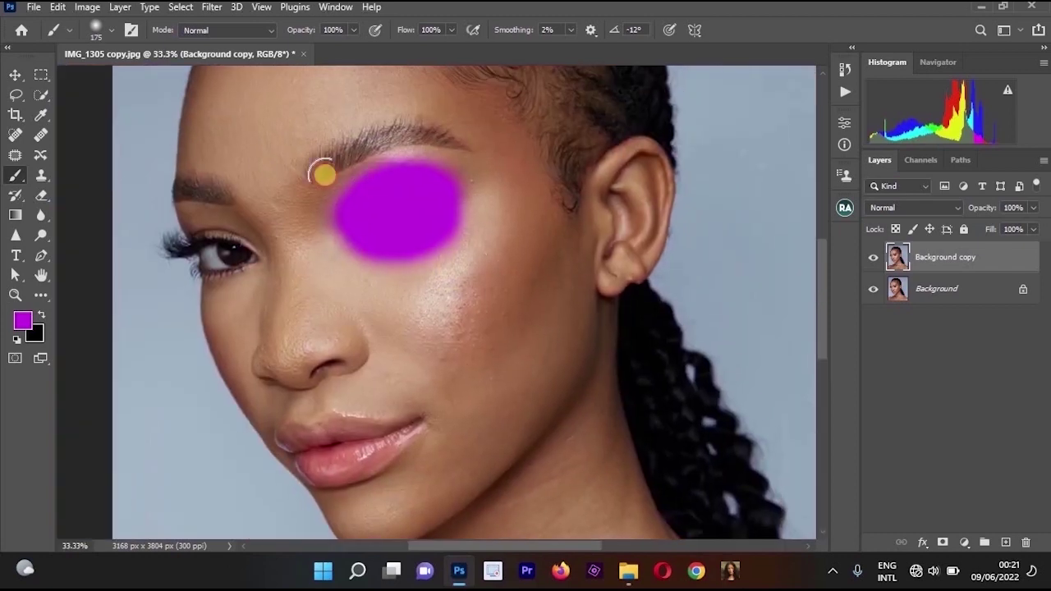
pyautogui.click(23, 199)
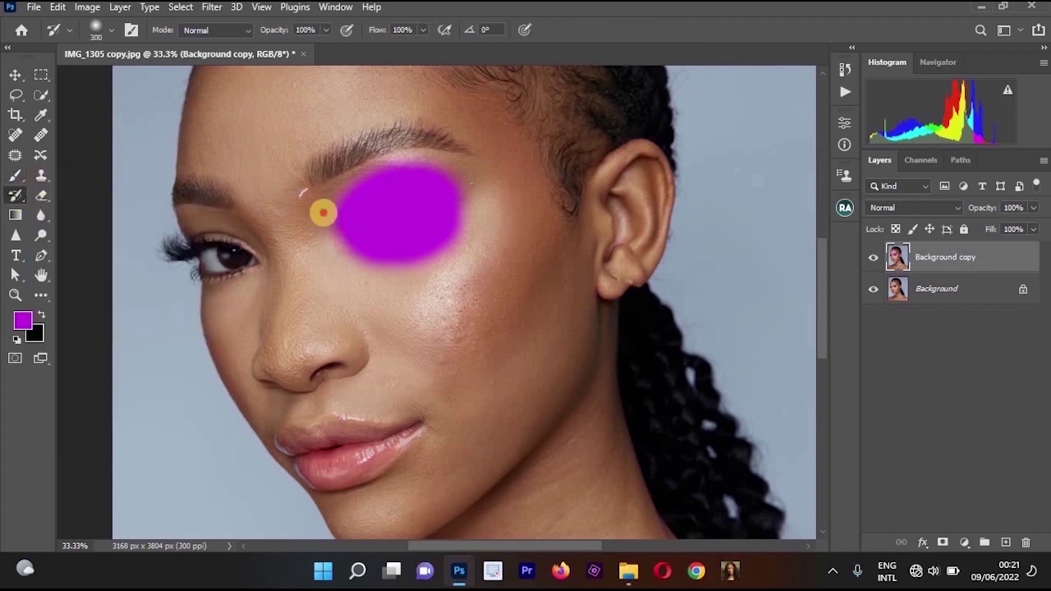
pyautogui.moveTo(323, 212)
pyautogui.mouseDown()
pyautogui.moveTo(385, 171)
pyautogui.moveTo(425, 190)
pyautogui.moveTo(316, 242)
pyautogui.moveTo(459, 273)
pyautogui.moveTo(440, 188)
pyautogui.moveTo(375, 205)
pyautogui.moveTo(350, 241)
pyautogui.moveTo(373, 255)
pyautogui.moveTo(363, 246)
pyautogui.moveTo(425, 236)
pyautogui.moveTo(468, 197)
pyautogui.mouseUp()
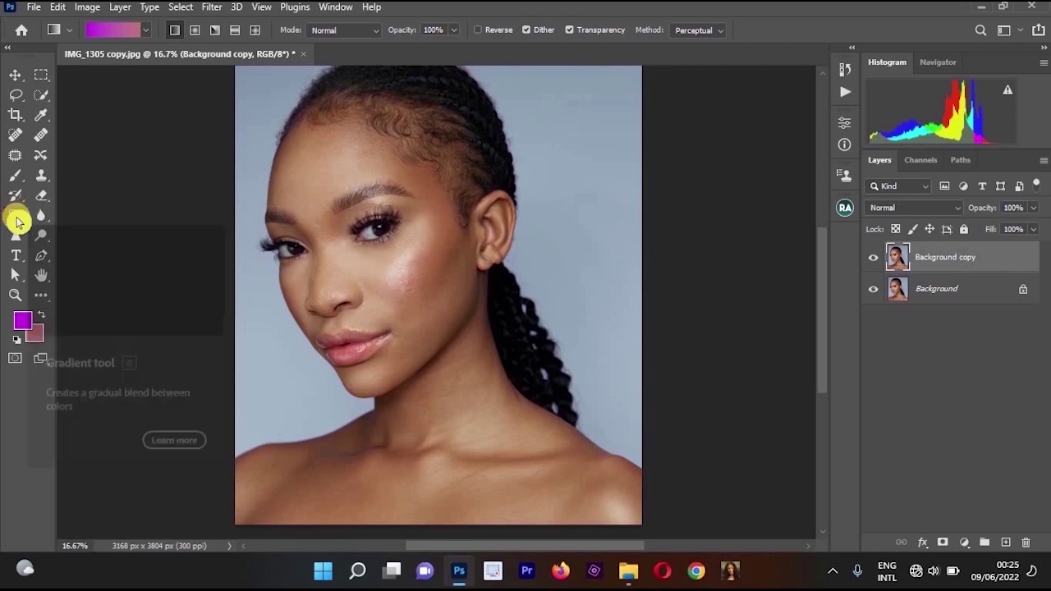
# Set the gradient opacity to 82% and draw a purple-to-pink linear gradient diagonally across the portrait
pyautogui.click(451, 31)
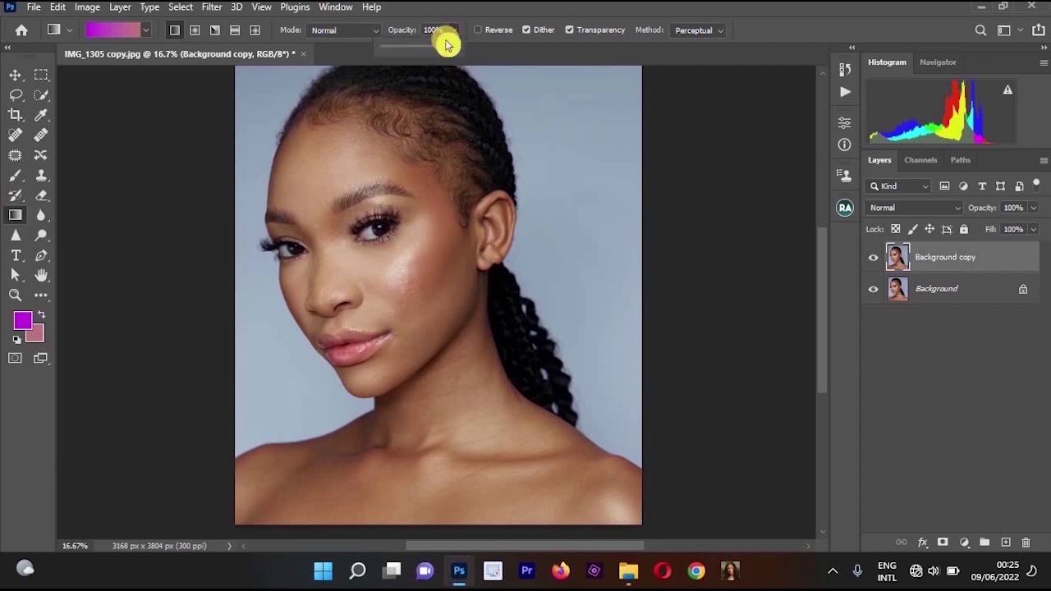
pyautogui.moveTo(442, 51); pyautogui.dragTo(439, 47)
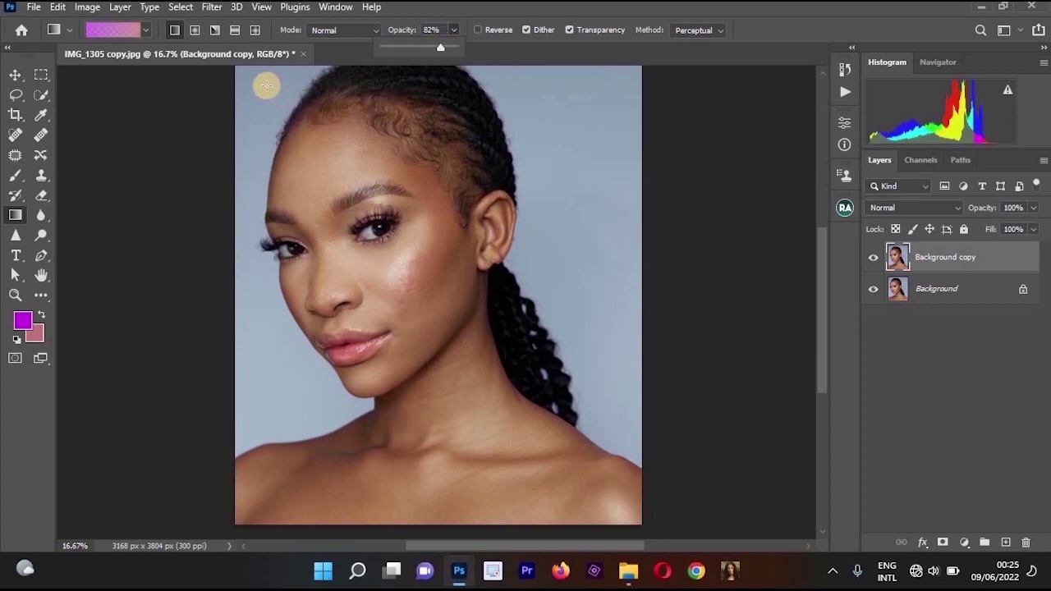
pyautogui.moveTo(266, 85); pyautogui.dragTo(521, 363)
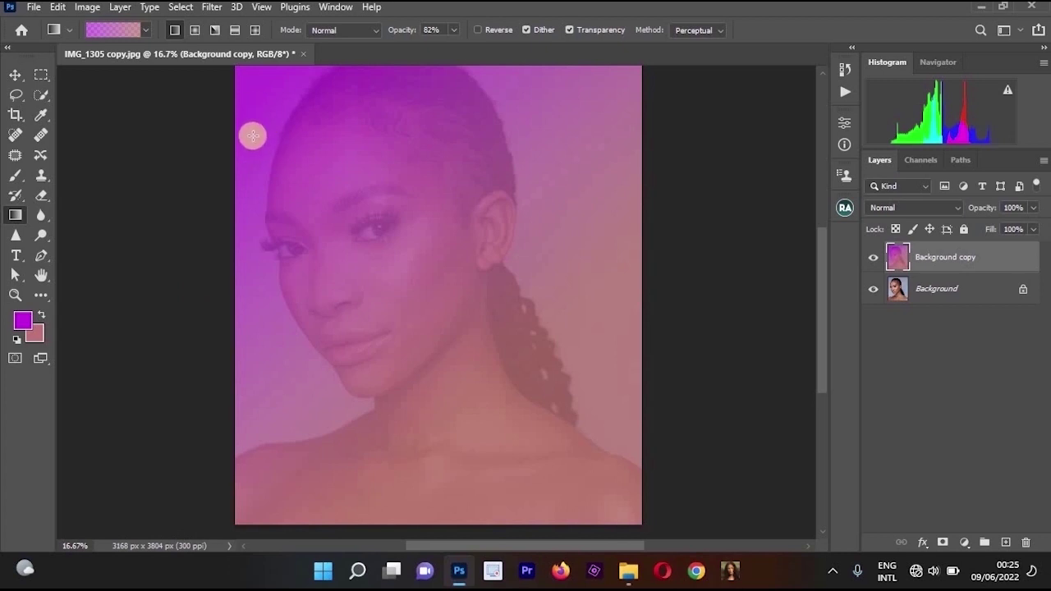
# Set the background colour to bright red and the foreground colour to green #44d01e
pyautogui.click(25, 322)
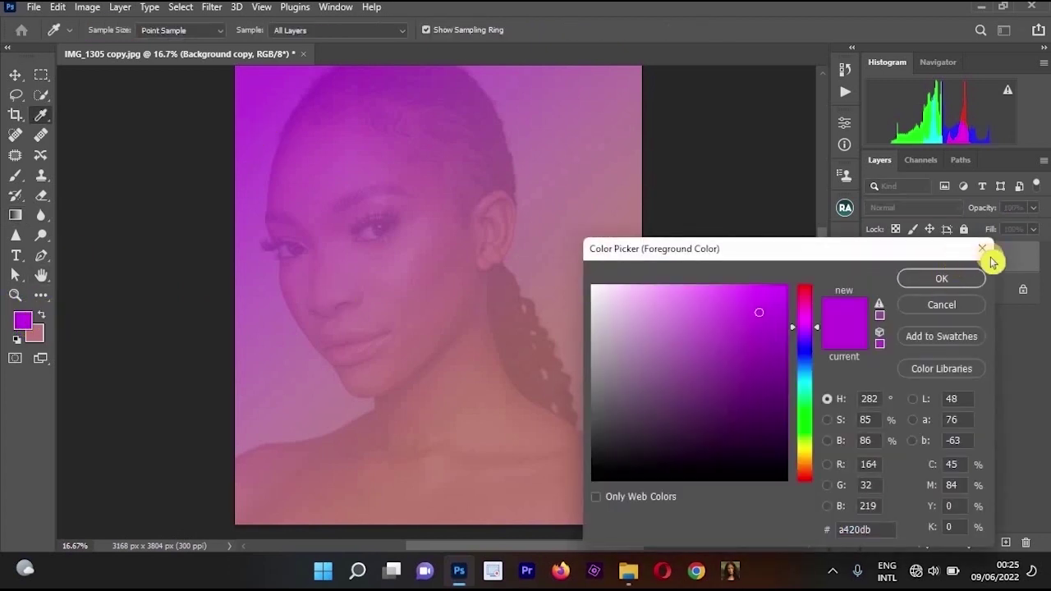
pyautogui.press('Return')
pyautogui.press('g')
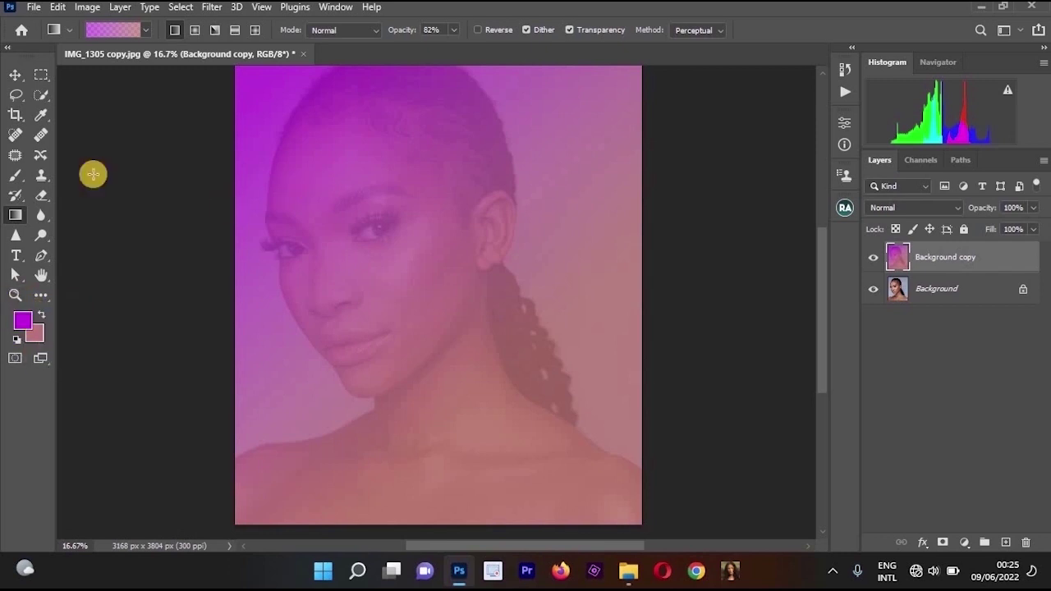
pyautogui.click(37, 333)
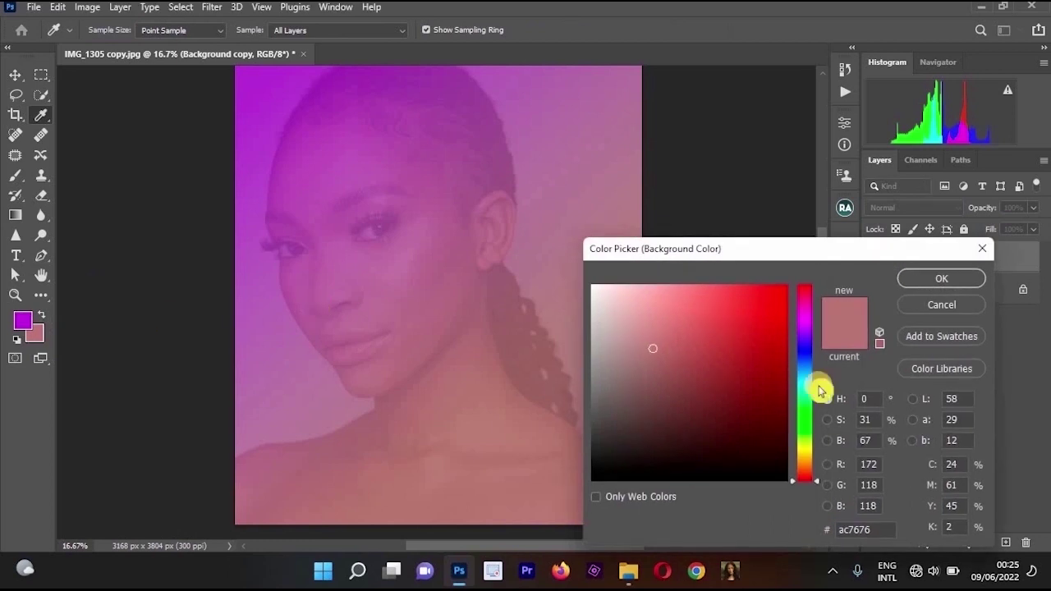
pyautogui.click(775, 305)
pyautogui.click(942, 279)
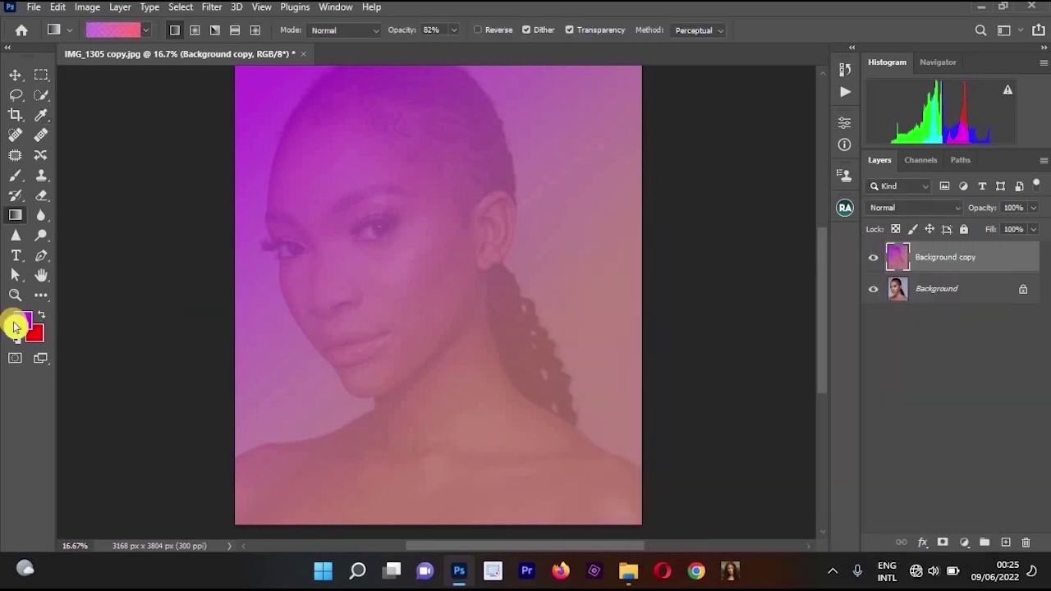
pyautogui.click(18, 326)
pyautogui.click(826, 420)
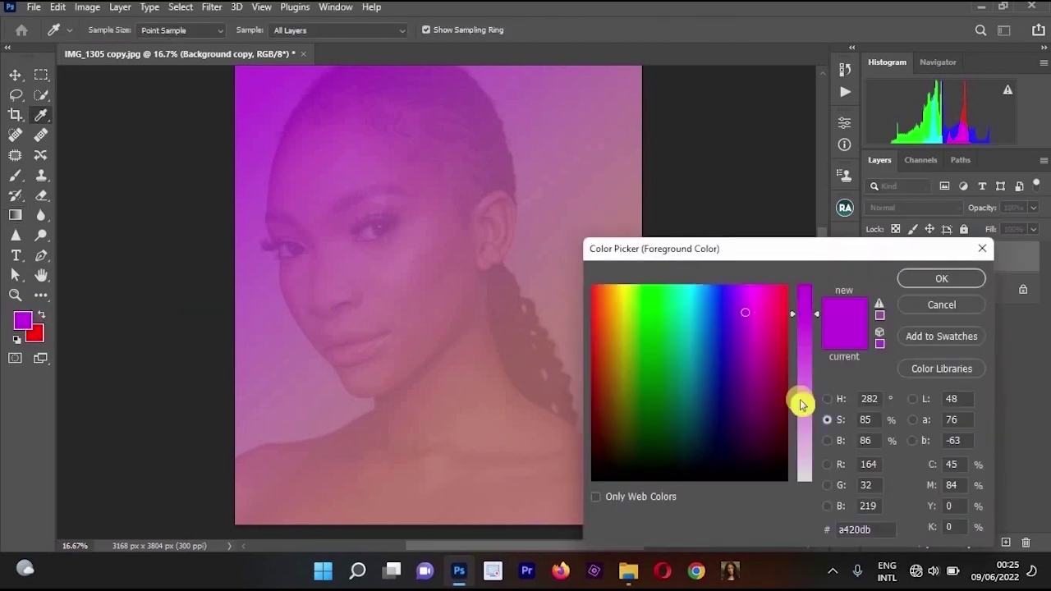
pyautogui.click(649, 320)
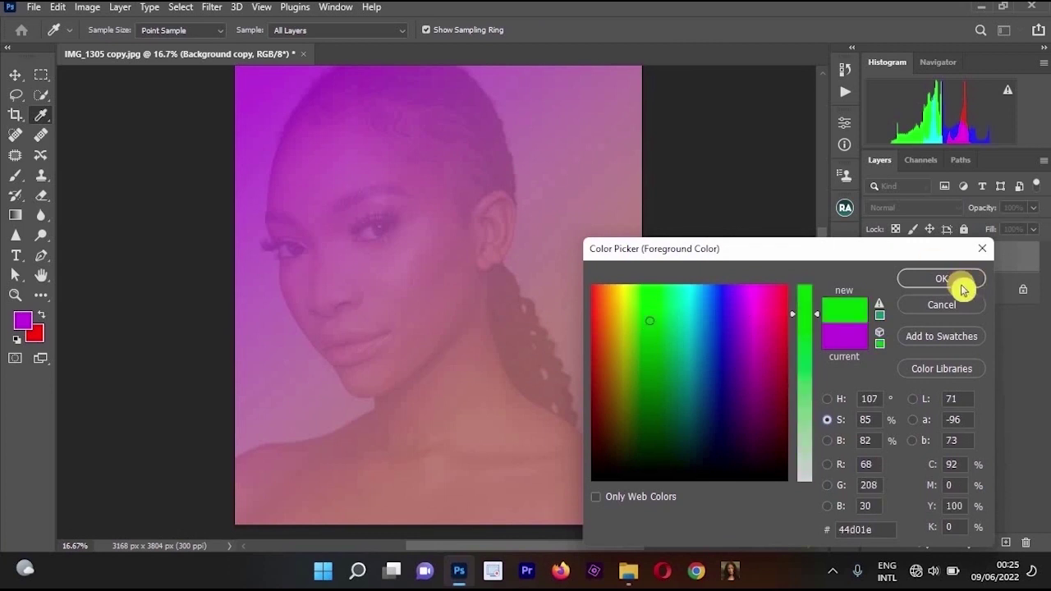
pyautogui.click(942, 278)
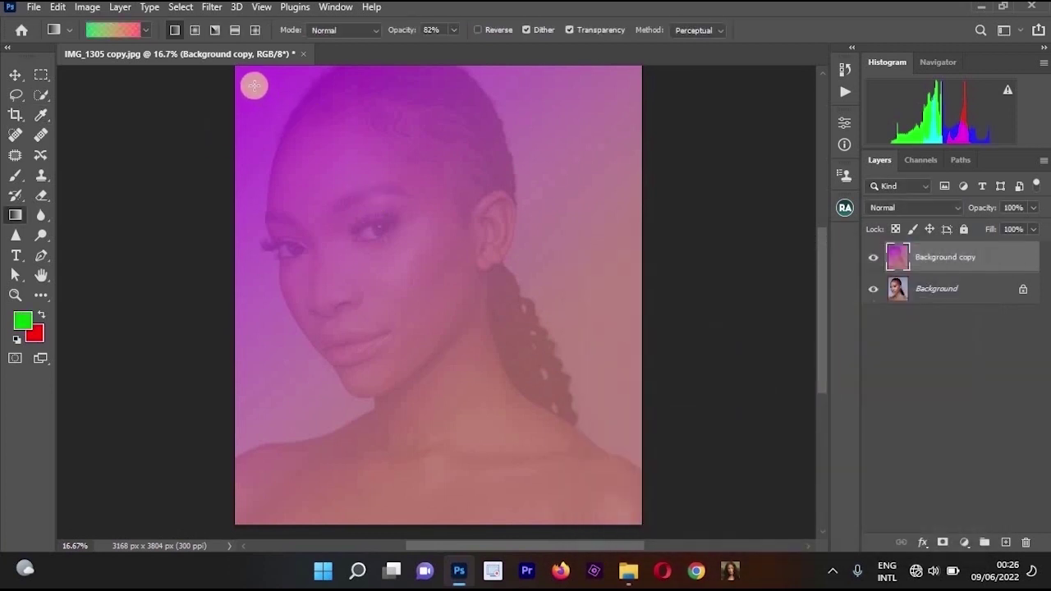
# Try a green-to-red gradient diagonally across the portrait, undo back to the retouched photo, and deselect
pyautogui.moveTo(249, 81); pyautogui.dragTo(589, 471)
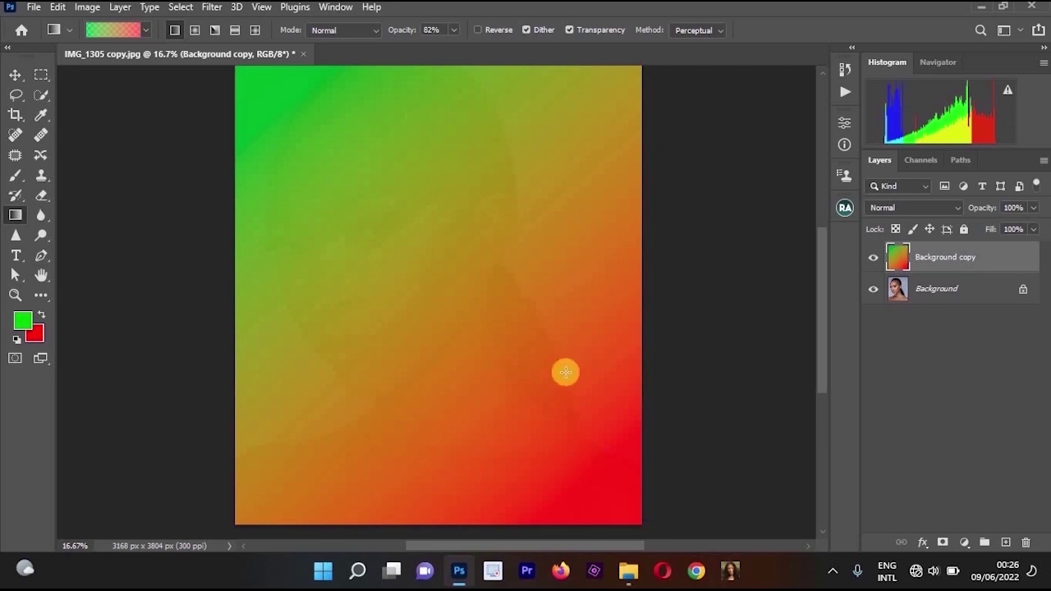
pyautogui.hotkey('ctrl', 'z')
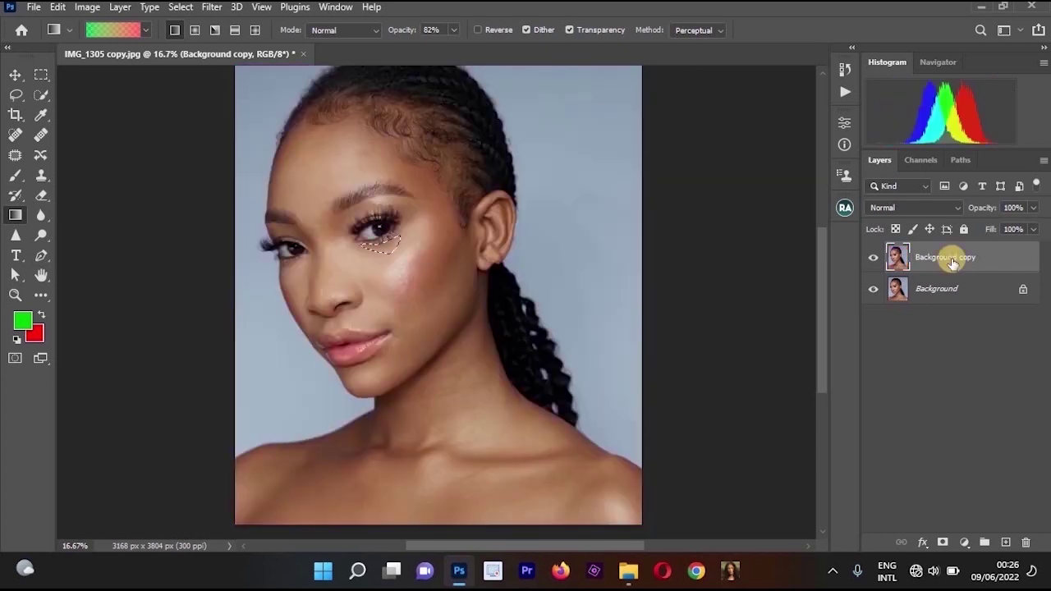
pyautogui.hotkey('ctrl', 'd')
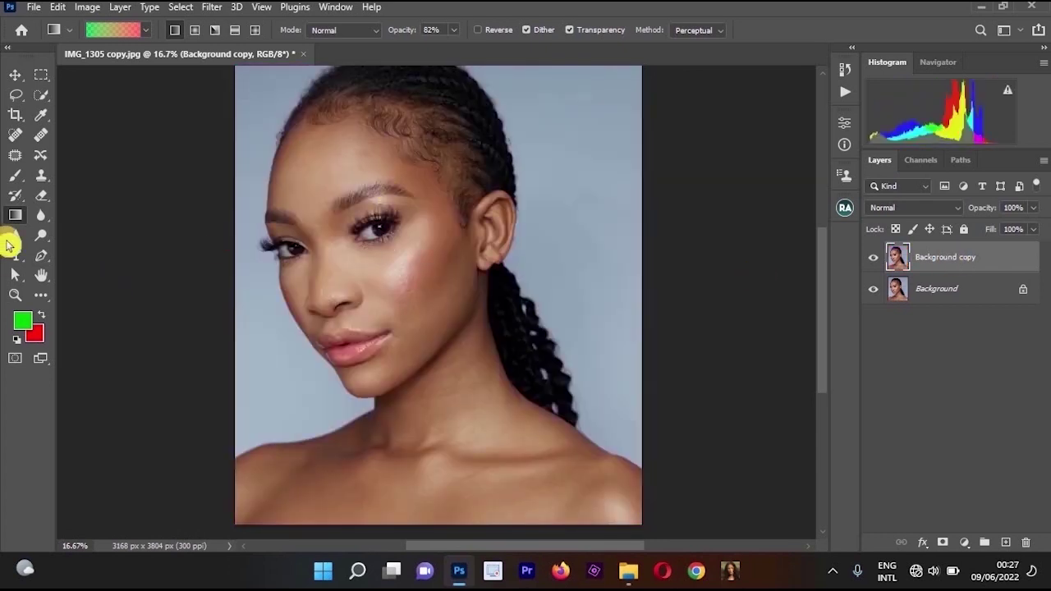
# Sharpen the cheek beside the nose using the Sharpen tool at 100% strength with a brush size of 200
pyautogui.click(12, 235)
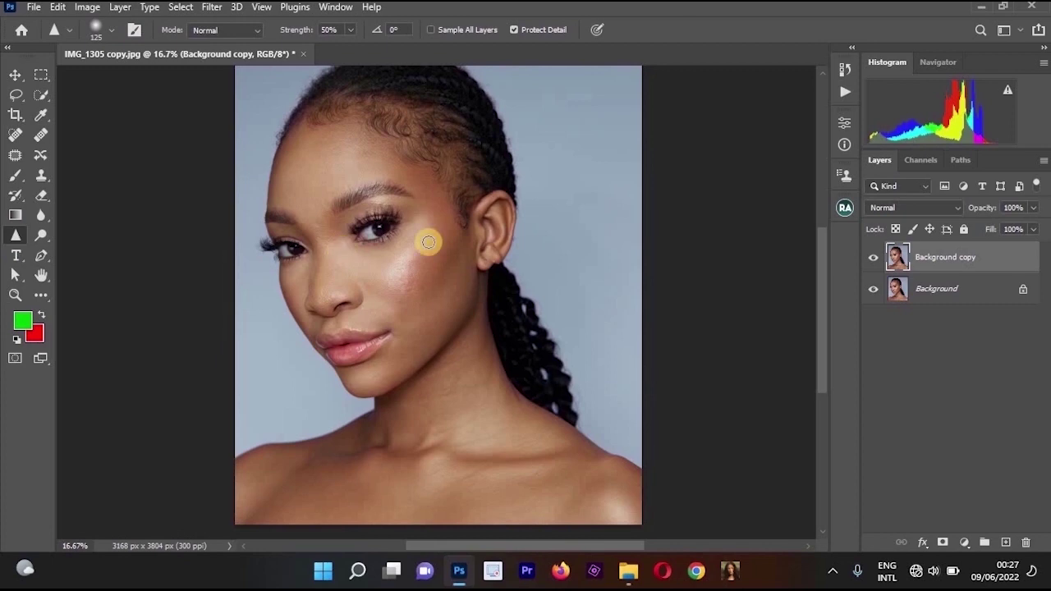
pyautogui.keyDown('ctrl'); pyautogui.click(433, 215); pyautogui.keyUp('ctrl')
pyautogui.keyDown('ctrl'); pyautogui.click(399, 251); pyautogui.keyUp('ctrl')
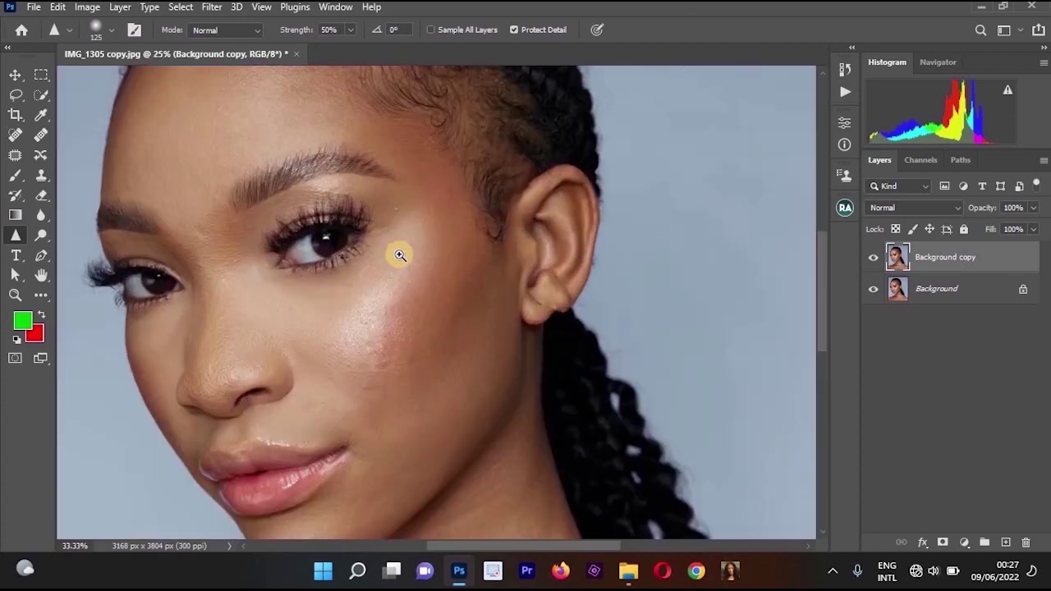
pyautogui.keyDown('ctrl'); pyautogui.click(374, 296); pyautogui.keyUp('ctrl')
pyautogui.scroll(-3, 382, 152)
pyautogui.keyDown('ctrl'); pyautogui.click(468, 182); pyautogui.keyUp('ctrl')
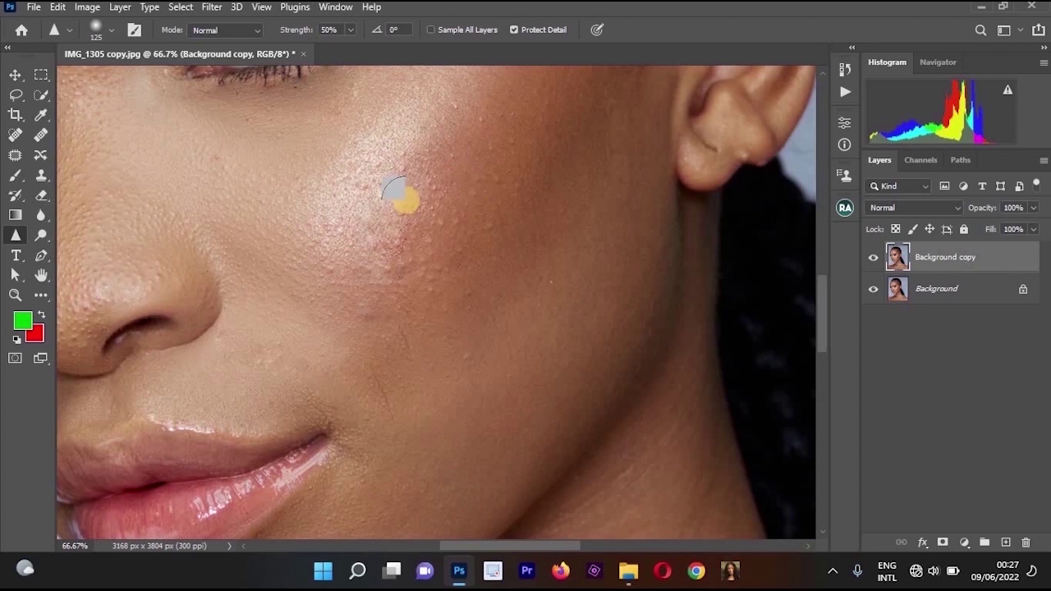
pyautogui.press('0')
pyautogui.press(']')
pyautogui.press(']')
pyautogui.press(']')
pyautogui.click(324, 271)
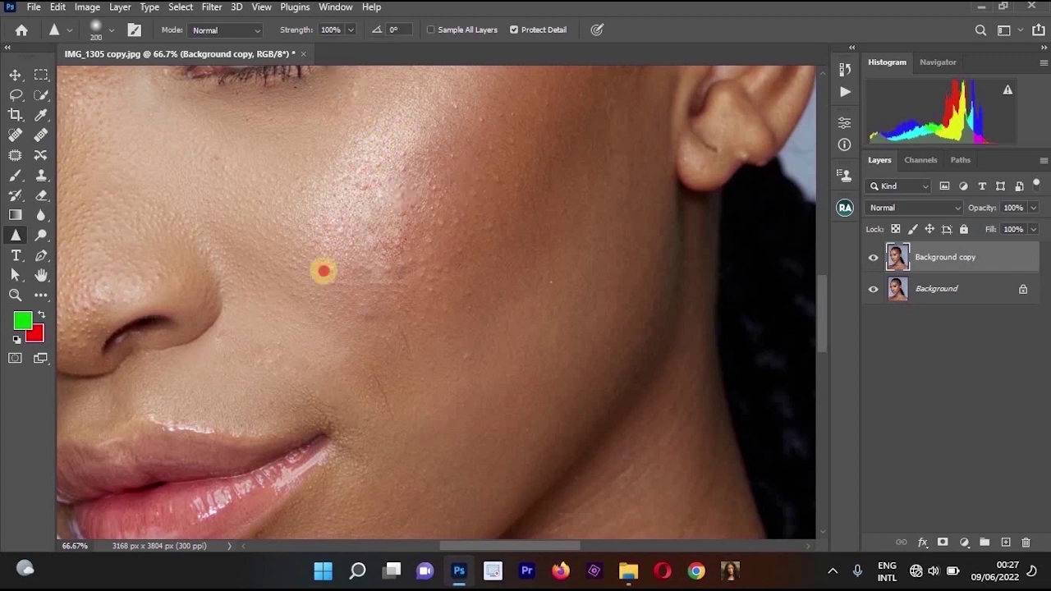
pyautogui.moveTo(353, 238)
pyautogui.mouseDown()
pyautogui.moveTo(347, 206)
pyautogui.moveTo(403, 165)
pyautogui.mouseUp()
pyautogui.click(434, 179)
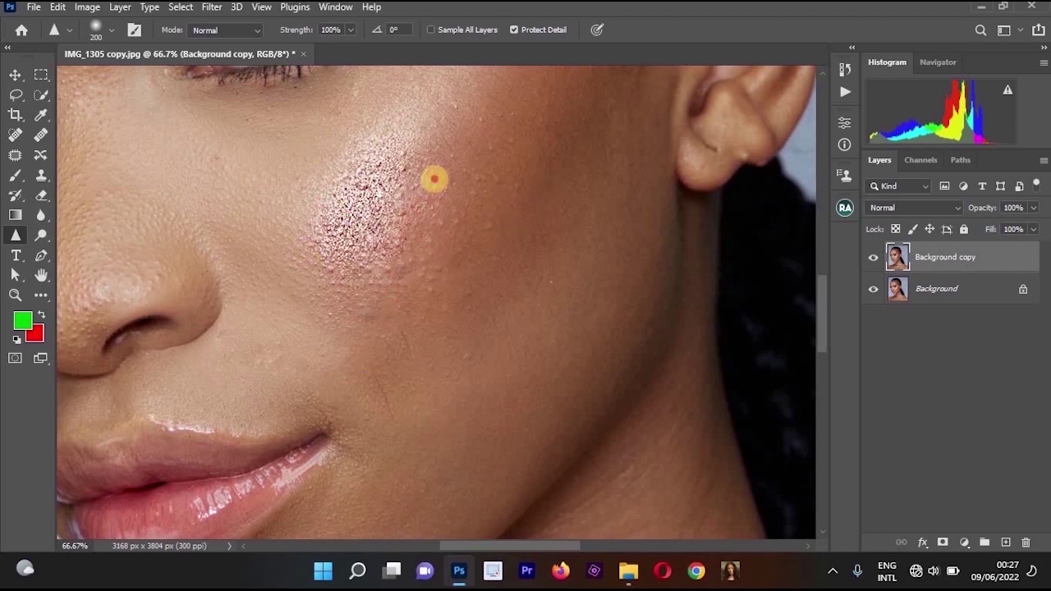
pyautogui.hscroll(2, 435, 247)
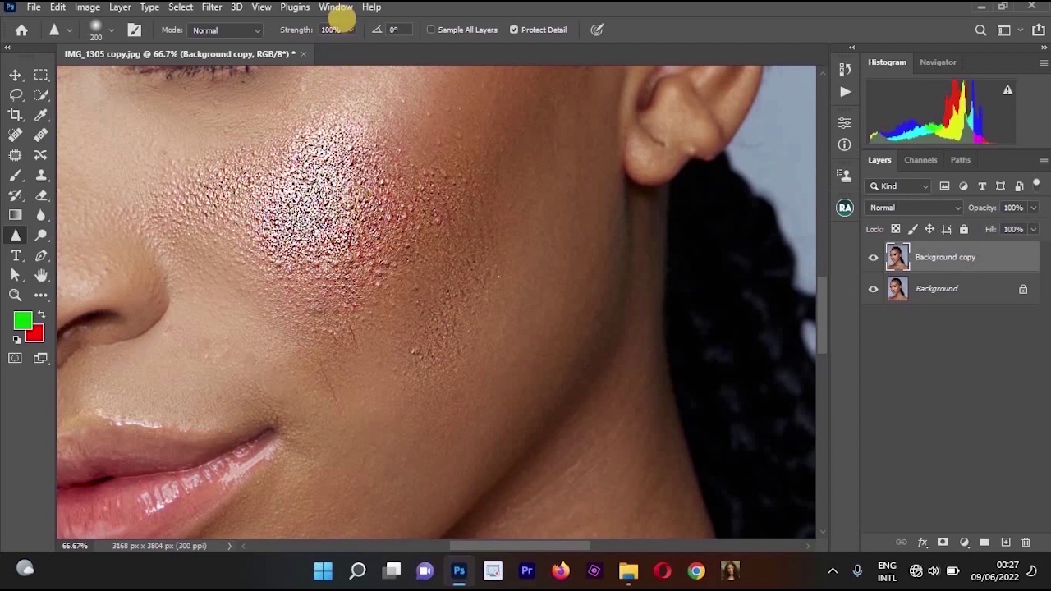
# Set the Sharpen tool's strength to 37% and undo the sharpening on the cheek
pyautogui.press('x')
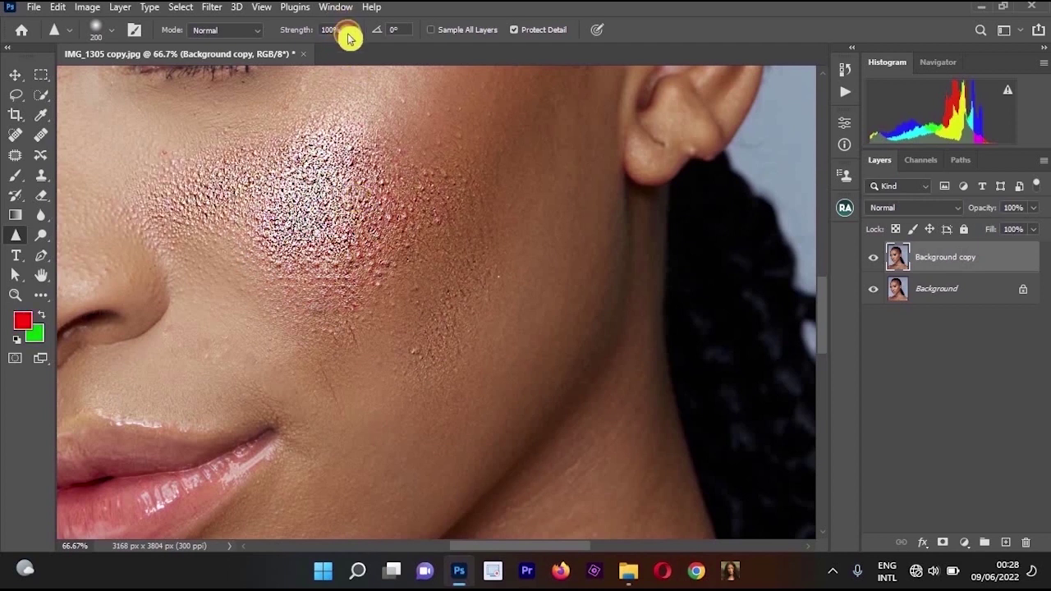
pyautogui.click(349, 31)
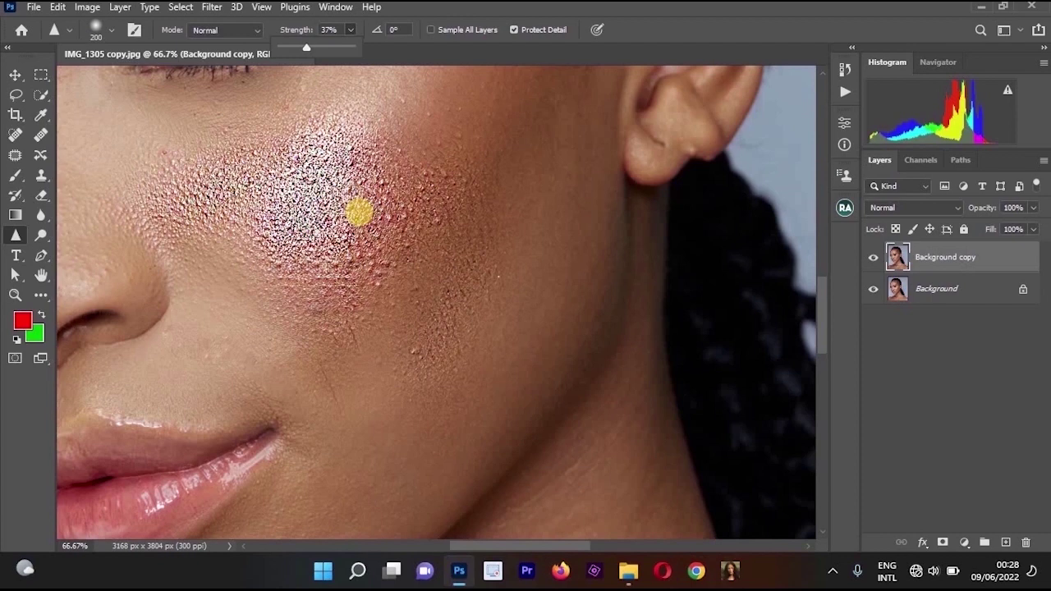
pyautogui.press('g')
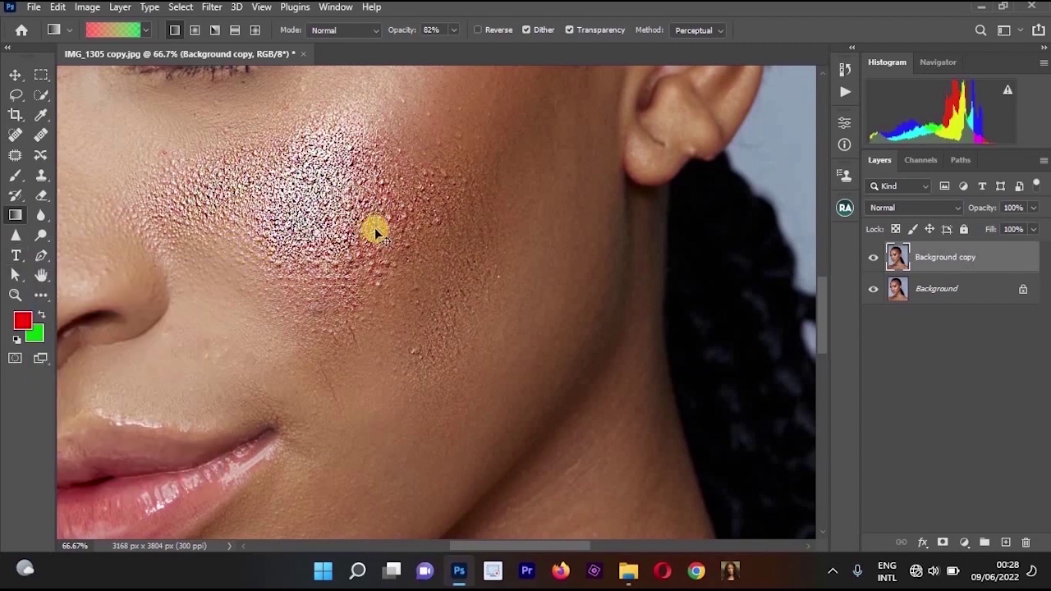
pyautogui.hotkey('ctrl', 'z')
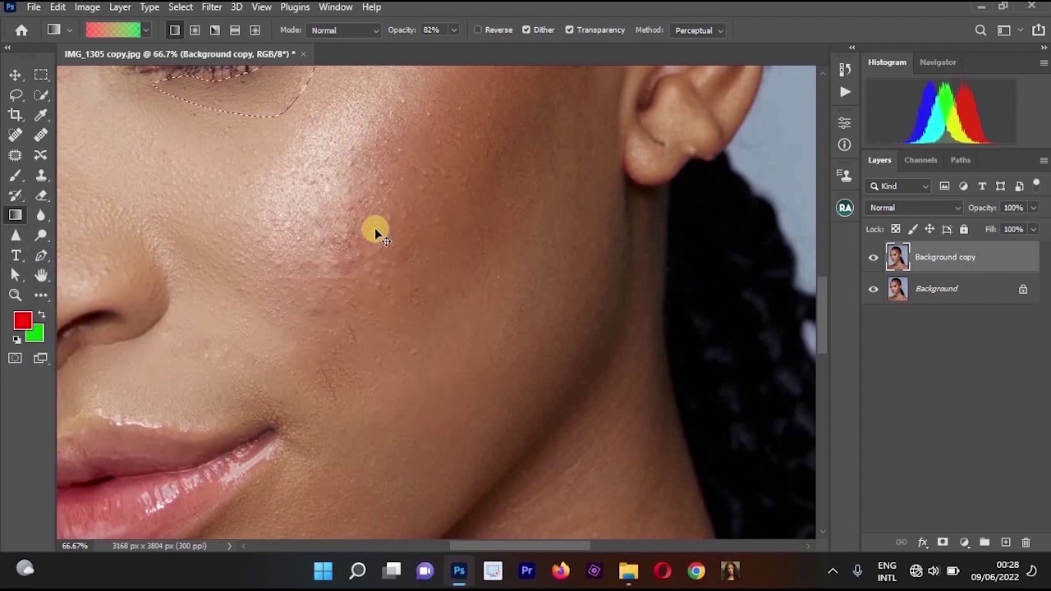
pyautogui.hotkey('ctrl', '-')
pyautogui.hotkey('ctrl', '-')
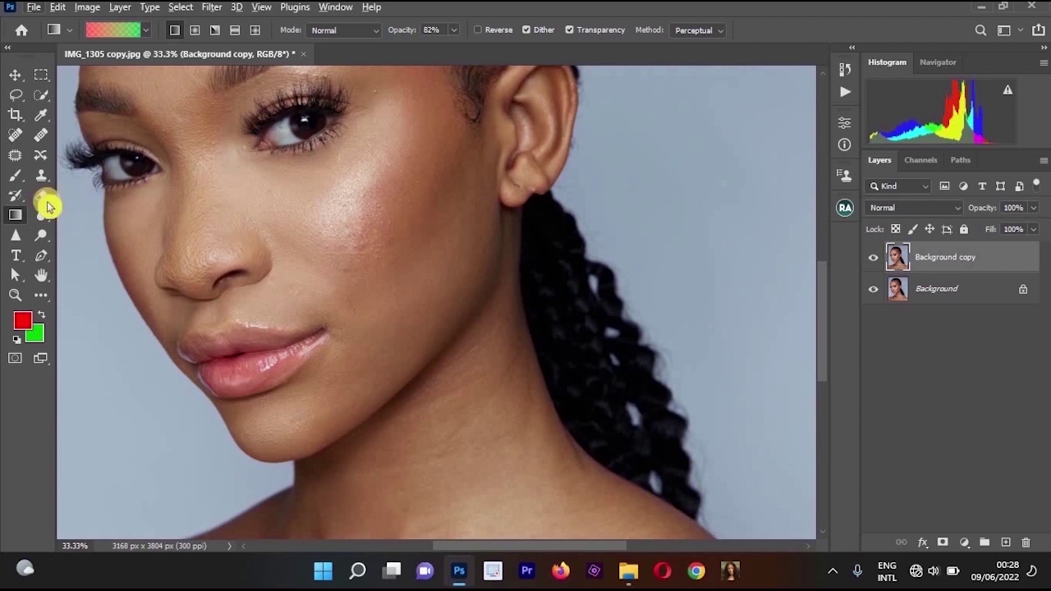
pyautogui.click(15, 255)
pyautogui.click(298, 239)
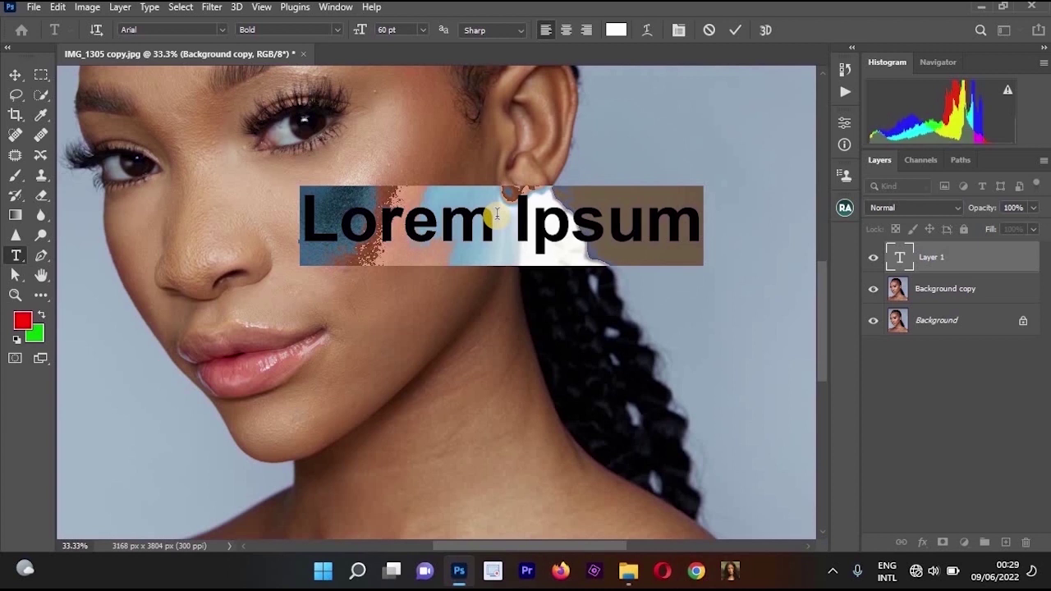
pyautogui.press('BackSpace')
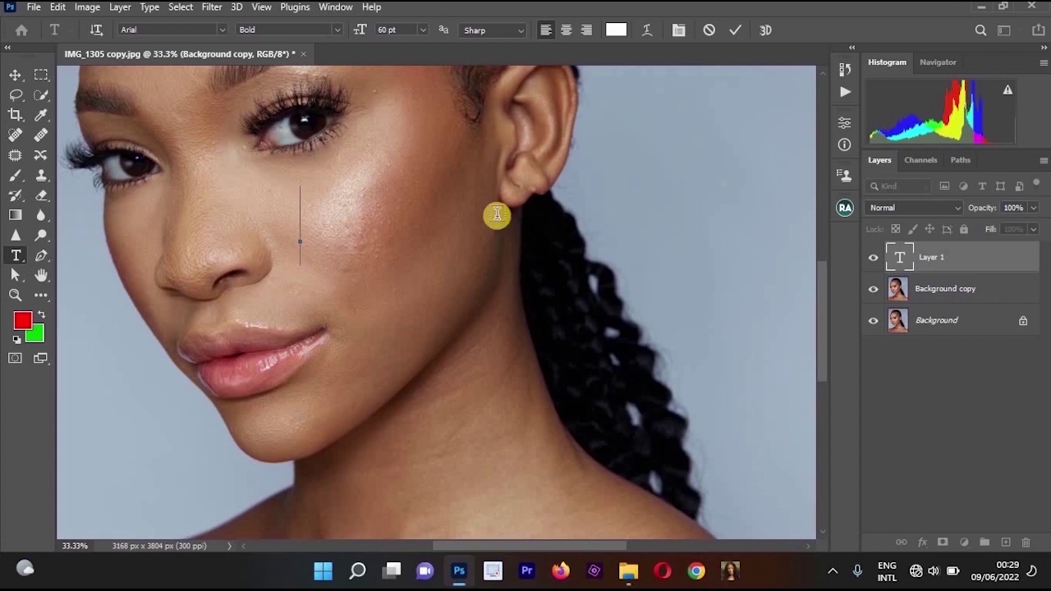
pyautogui.press('Escape')
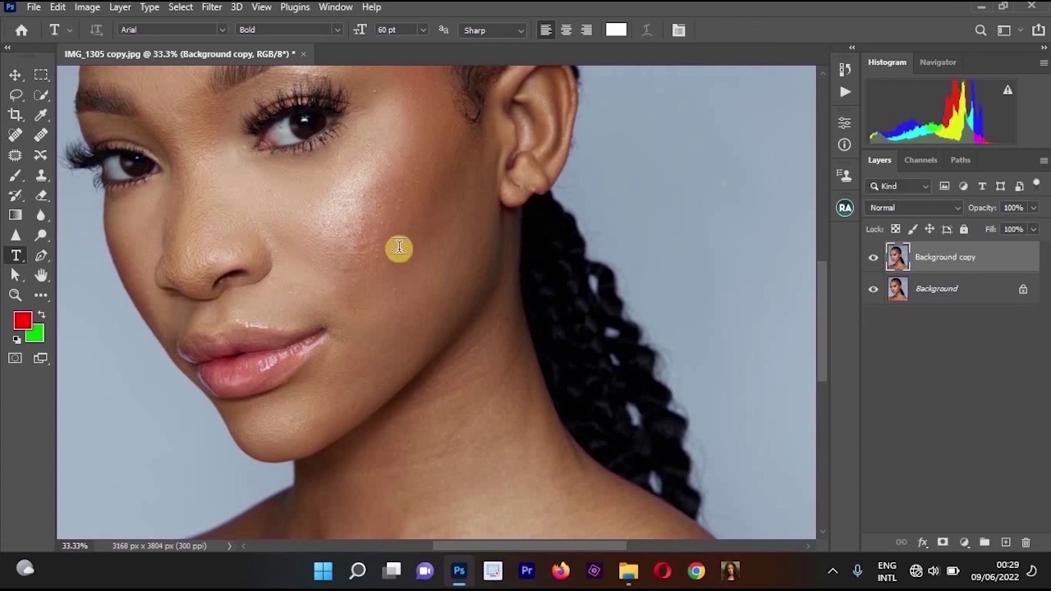
# Add the text "DETTY STUDIO" across the cheek and ear in white 60 pt Arial Bold
pyautogui.click(321, 222)
pyautogui.write('DETTY STUDIO')
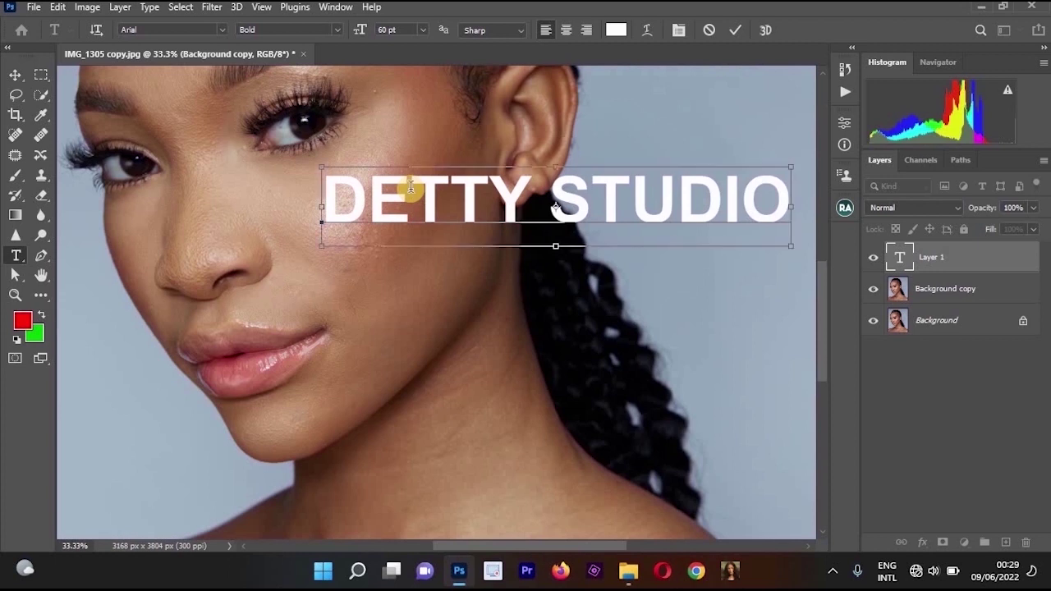
pyautogui.press('ctrl')
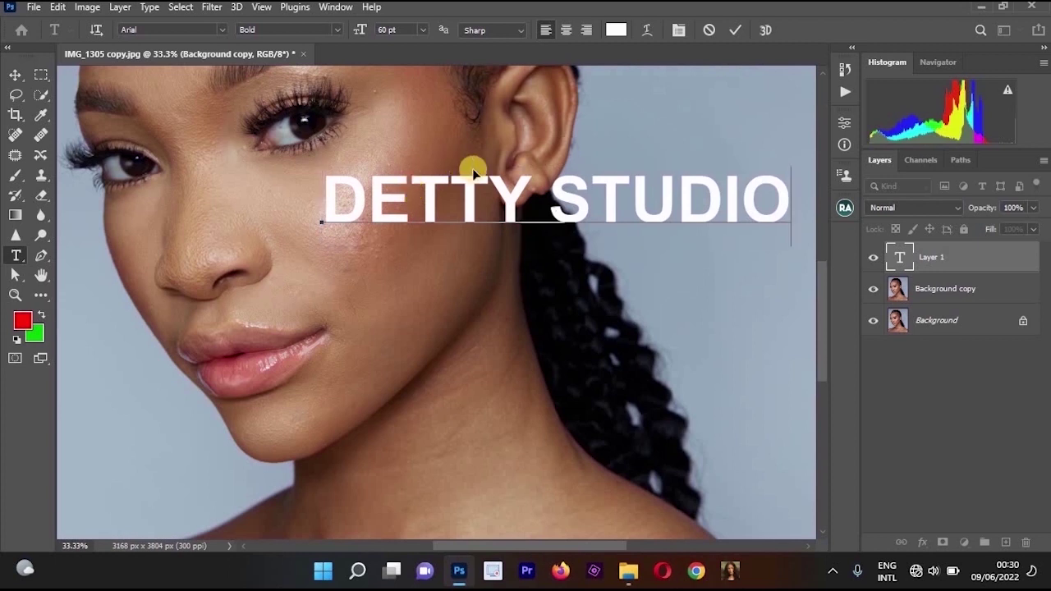
# Recolour the whole "DETTY STUDIO" text yellow (#e8eb10) and commit it with the Move tool active
pyautogui.hotkey('ctrl', 'a')
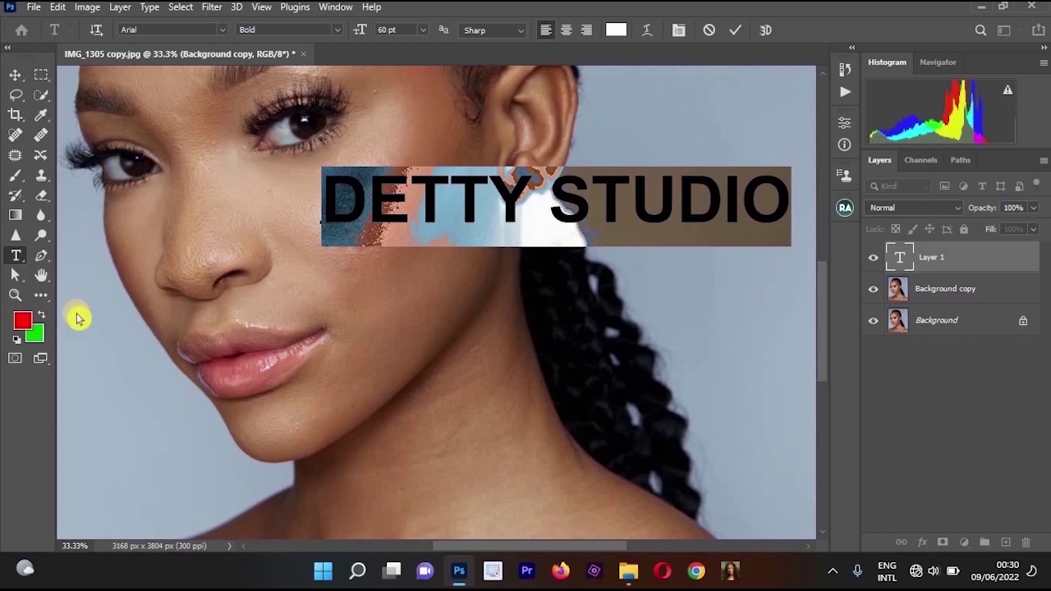
pyautogui.click(23, 320)
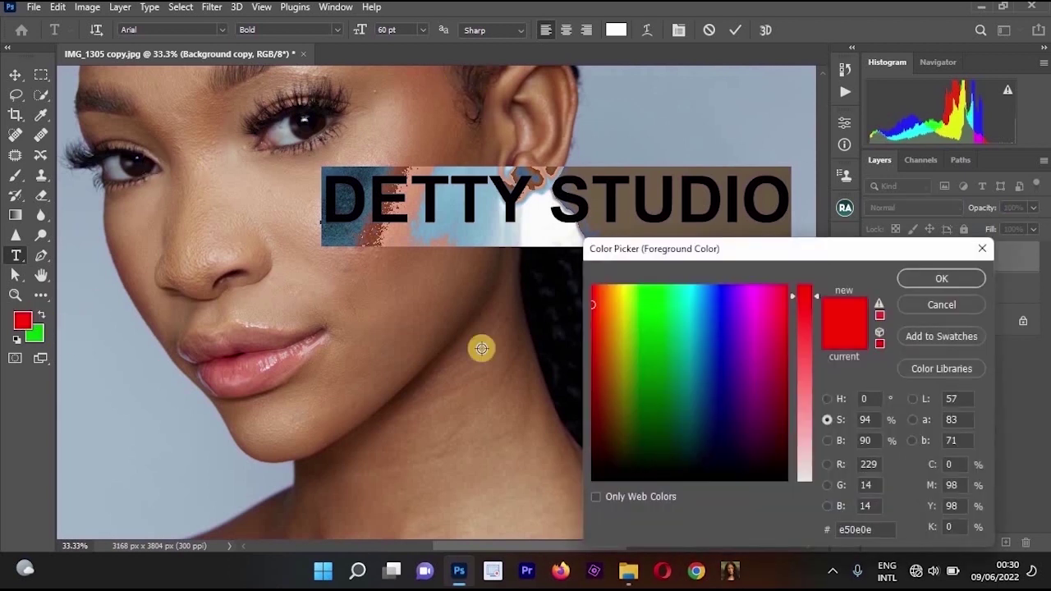
pyautogui.click(624, 293)
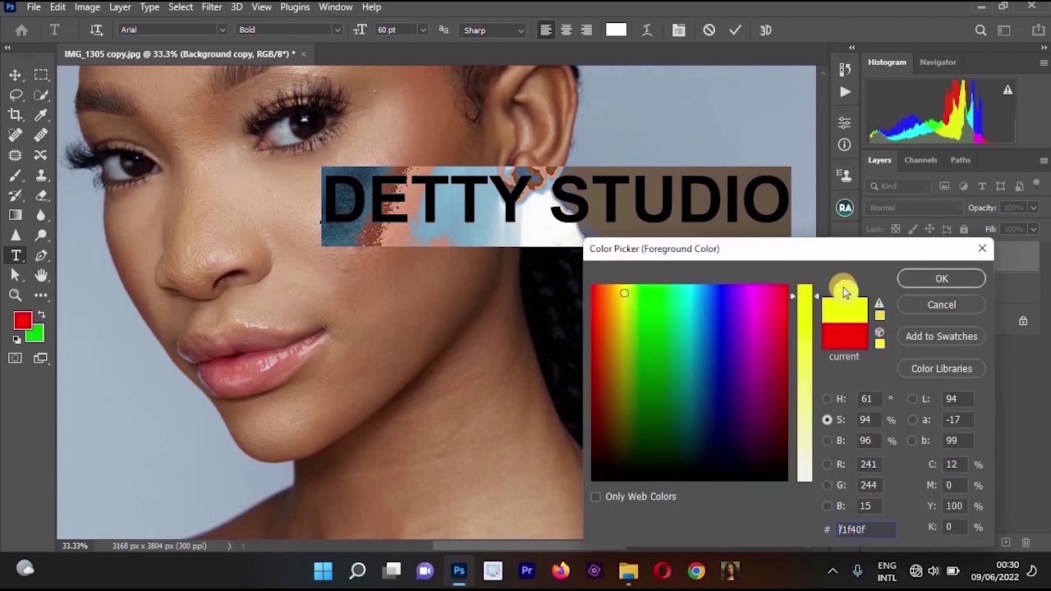
pyautogui.click(827, 398)
pyautogui.click(774, 300)
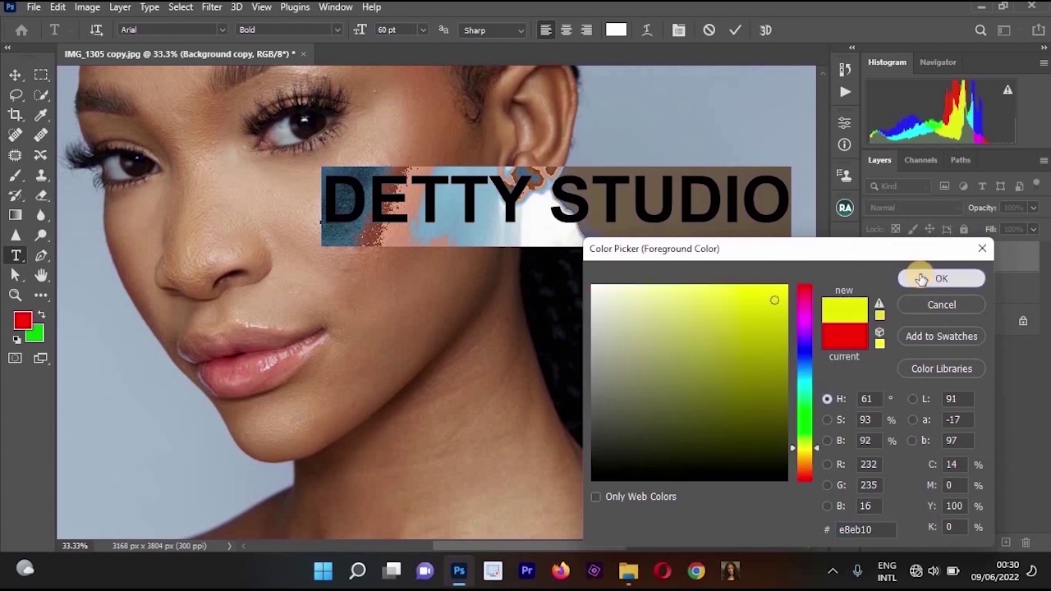
pyautogui.click(921, 279)
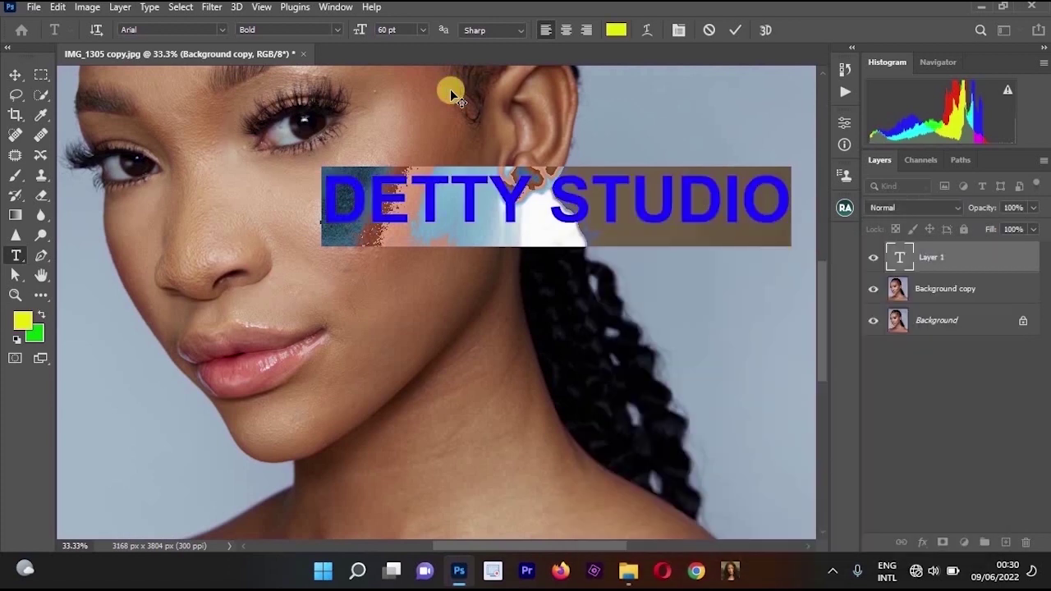
pyautogui.click(15, 75)
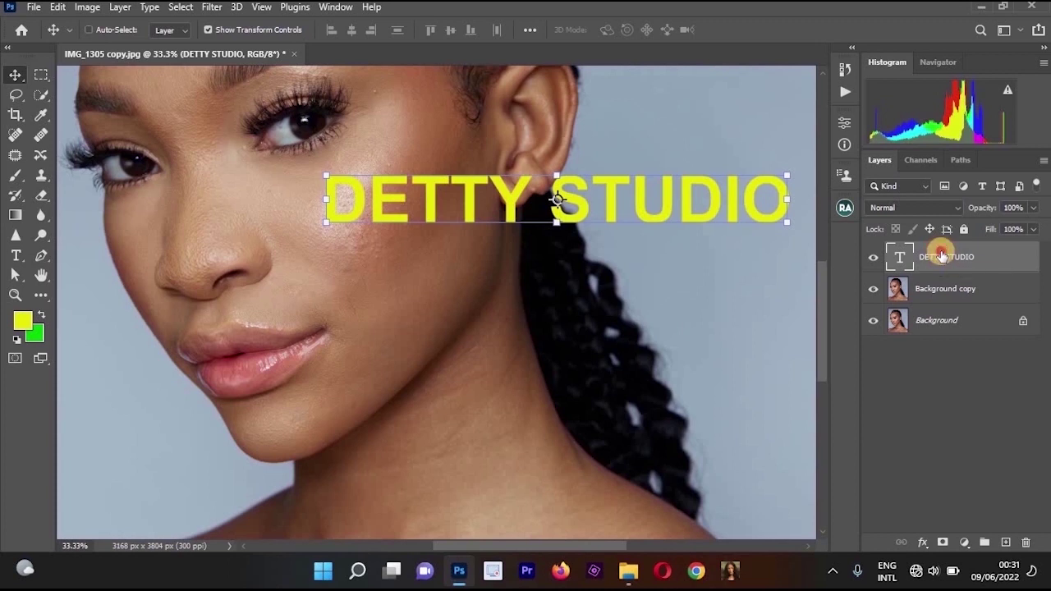
# Delete the "DETTY STUDIO" text layer
pyautogui.moveTo(940, 260); pyautogui.dragTo(1027, 543)
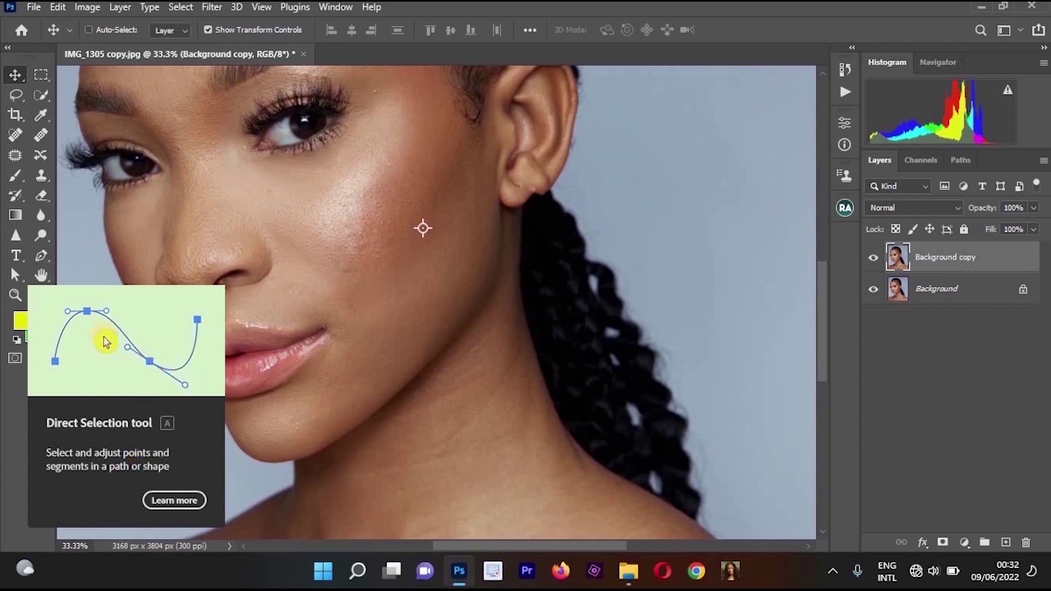
# Examine the cheek's skin texture up close and the face from further out with the Zoom tool
pyautogui.click(22, 298)
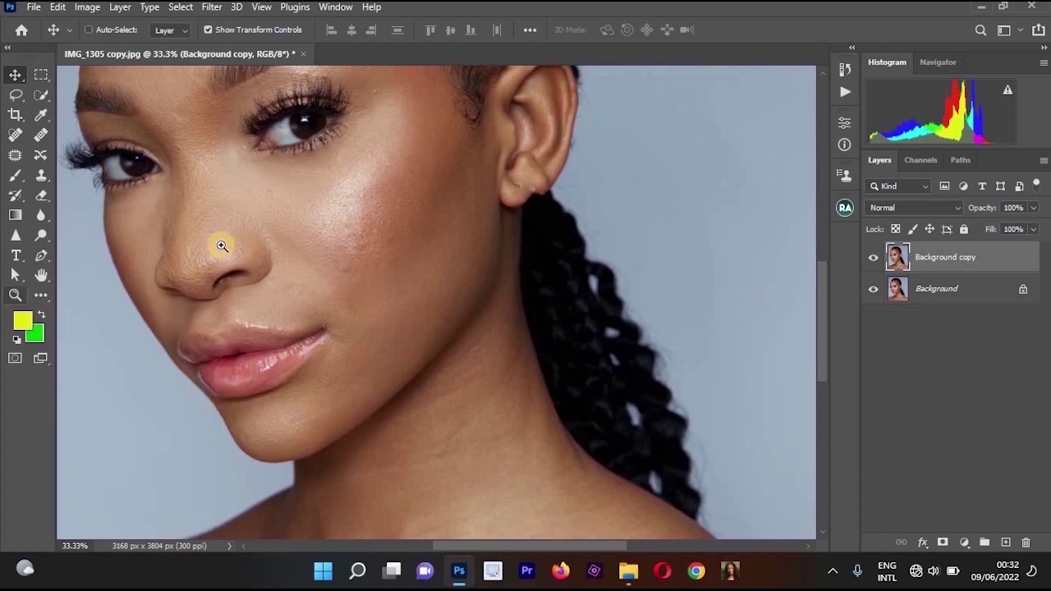
pyautogui.click(349, 199)
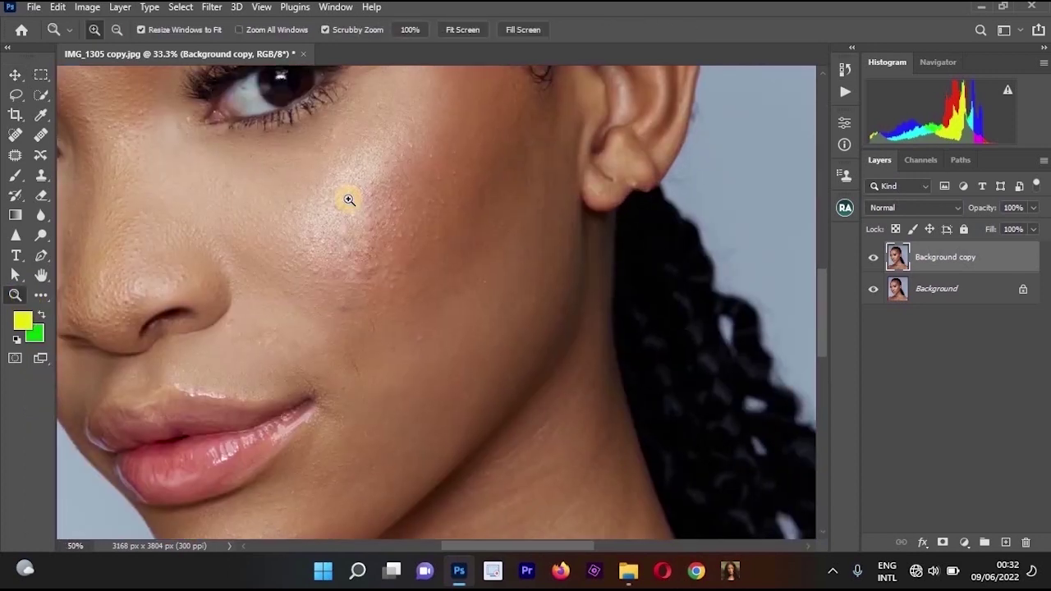
pyautogui.click(348, 198)
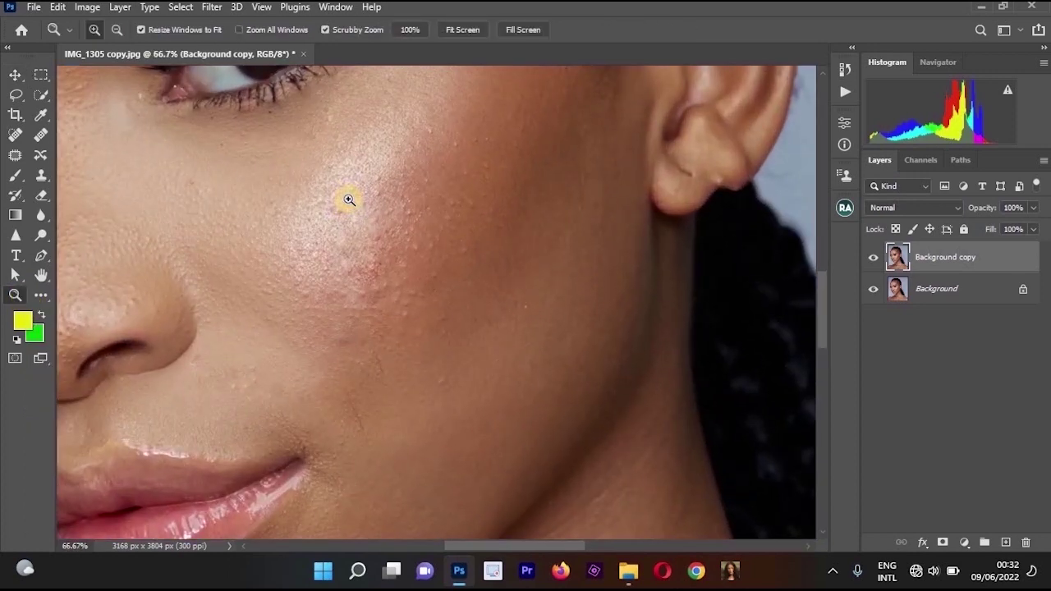
pyautogui.click(117, 31)
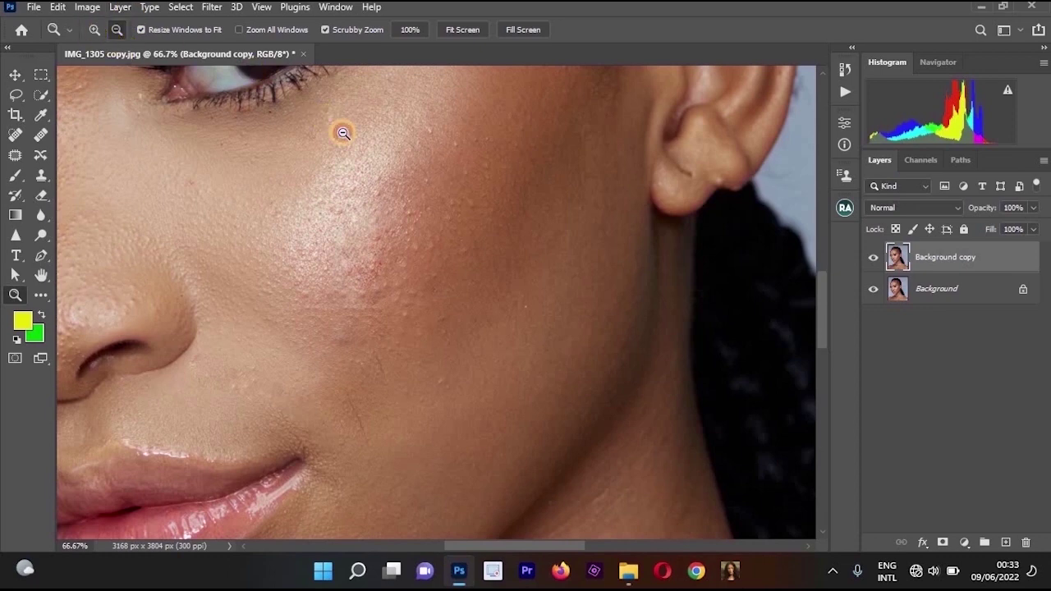
pyautogui.click(344, 133)
pyautogui.click(343, 133)
pyautogui.click(343, 133)
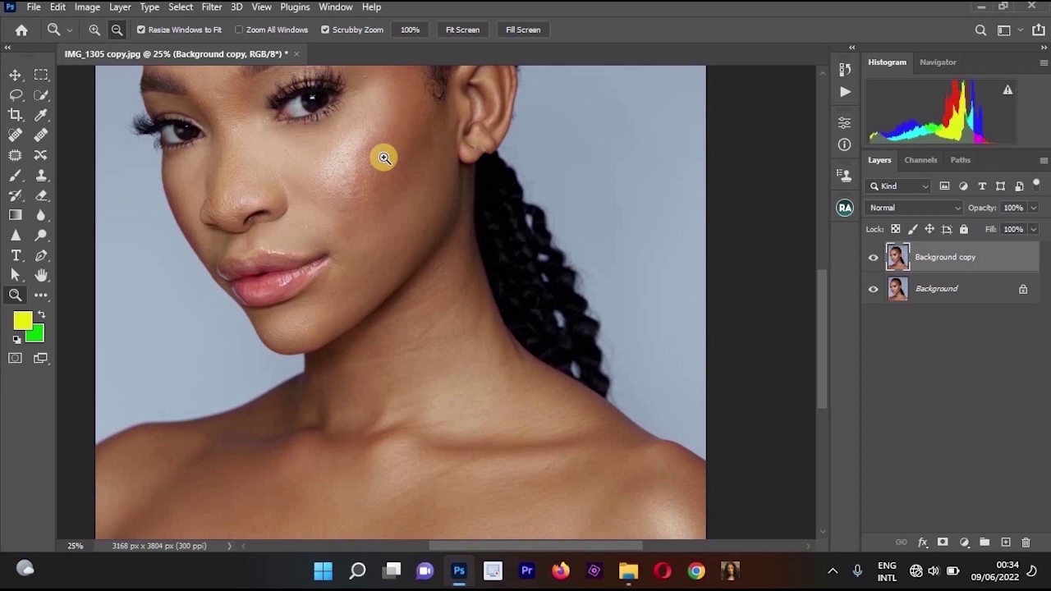
pyautogui.click(384, 158)
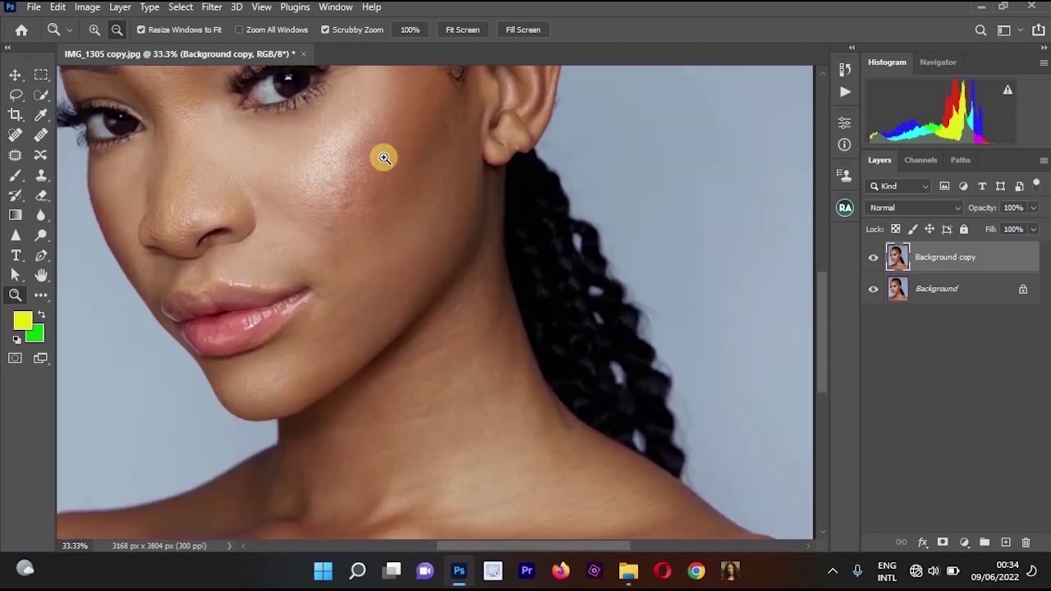
pyautogui.click(384, 158)
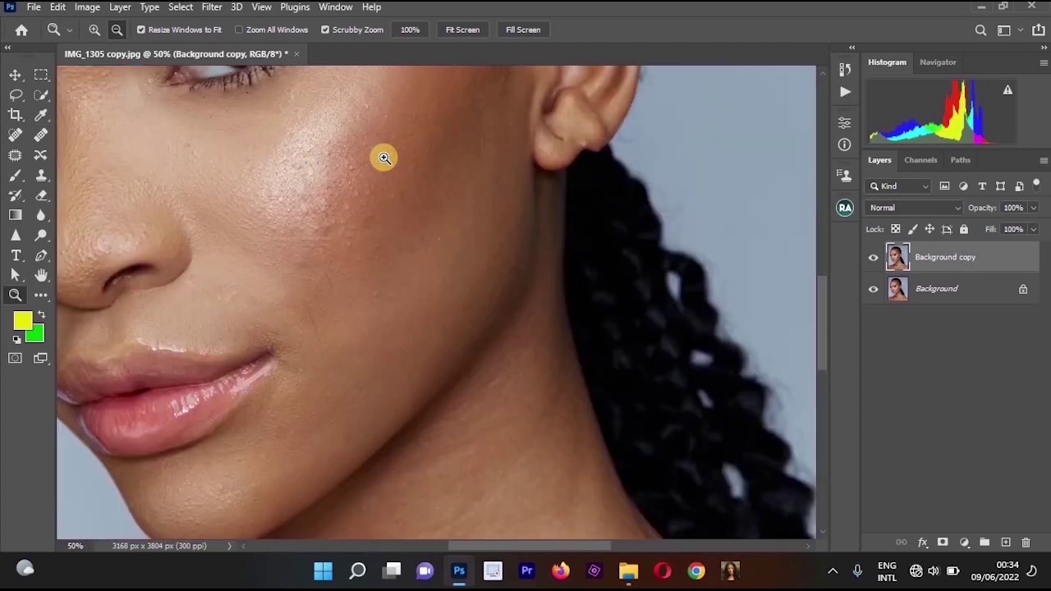
pyautogui.click(384, 158)
pyautogui.keyDown('alt'); pyautogui.click(287, 131); pyautogui.keyUp('alt')
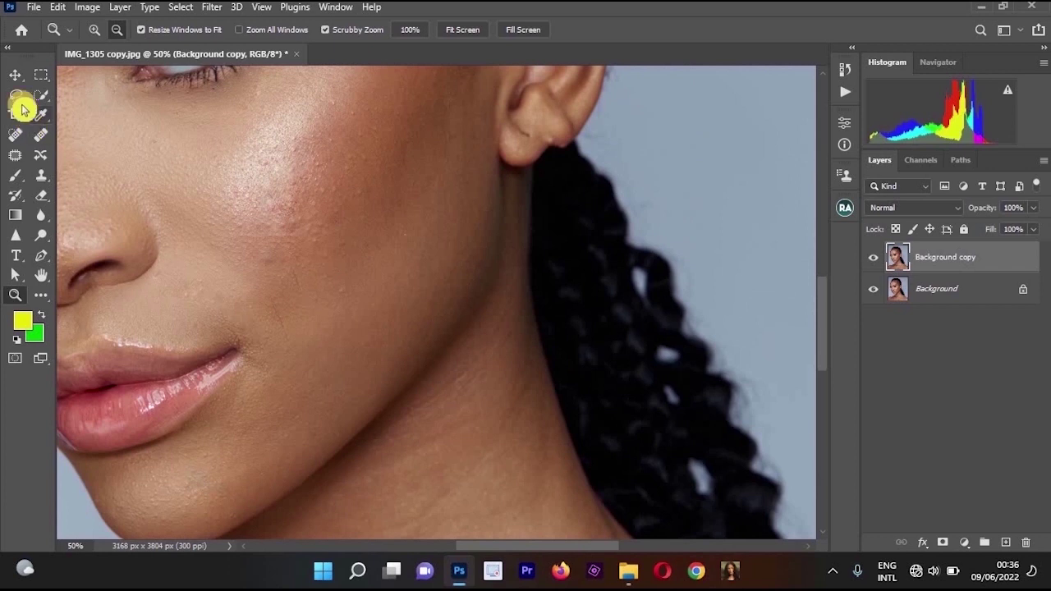
# Inspect the whole portrait and the upper face at several magnifications while the Lasso tool is active
pyautogui.click(21, 100)
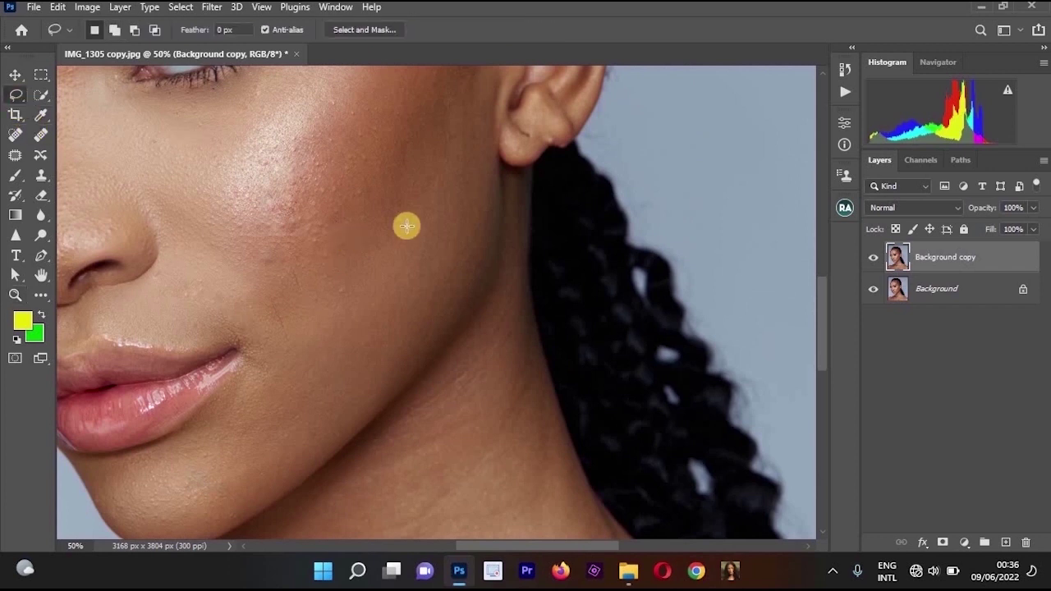
pyautogui.keyDown('alt'); pyautogui.keyDown('space'); pyautogui.click(452, 239); pyautogui.keyUp('space'); pyautogui.keyUp('alt')
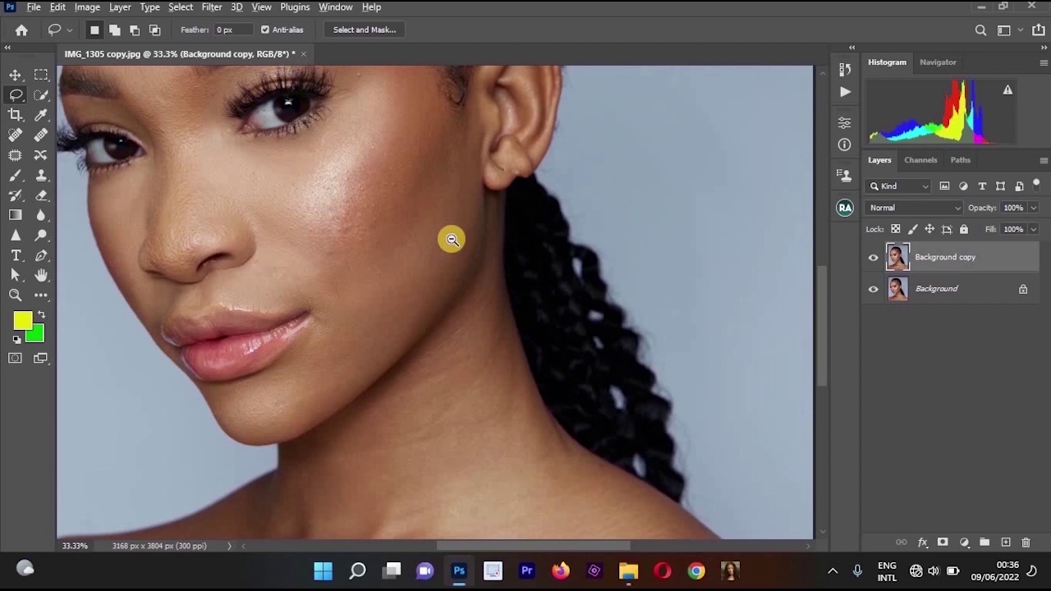
pyautogui.keyDown('alt'); pyautogui.keyDown('space'); pyautogui.click(452, 239); pyautogui.keyUp('space'); pyautogui.keyUp('alt')
pyautogui.keyDown('alt'); pyautogui.keyDown('space'); pyautogui.click(452, 239); pyautogui.keyUp('space'); pyautogui.keyUp('alt')
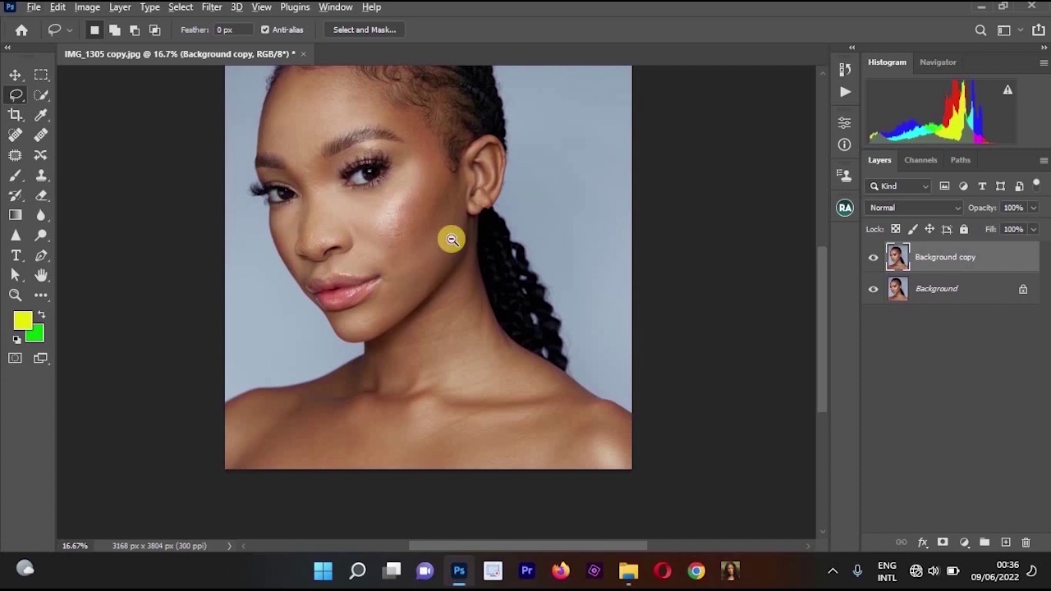
pyautogui.keyDown('alt'); pyautogui.keyDown('space'); pyautogui.click(452, 239); pyautogui.keyUp('space'); pyautogui.keyUp('alt')
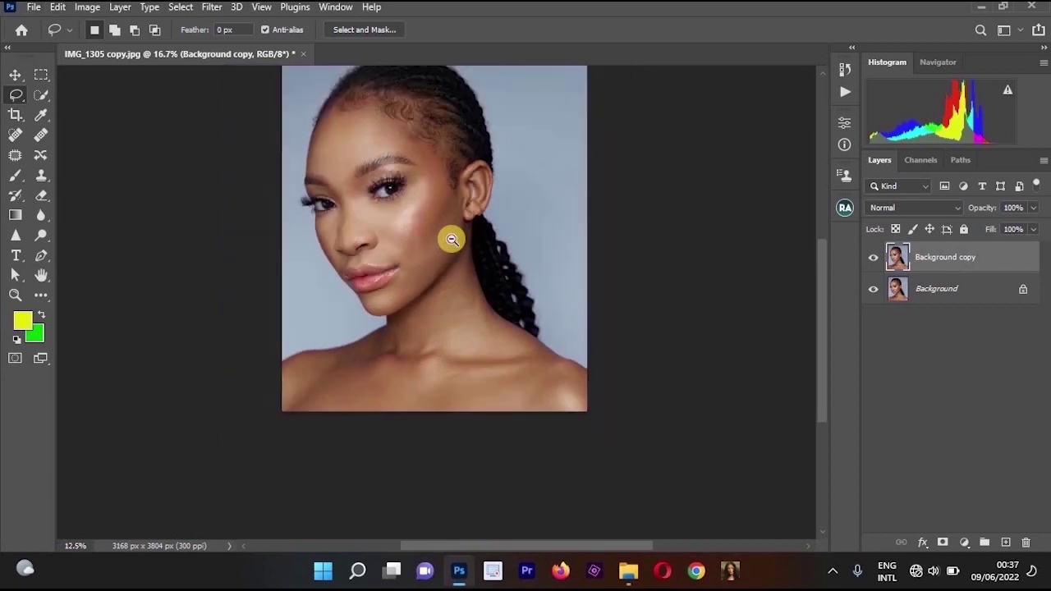
pyautogui.keyDown('alt'); pyautogui.keyDown('space'); pyautogui.click(451, 239); pyautogui.keyUp('space'); pyautogui.keyUp('alt')
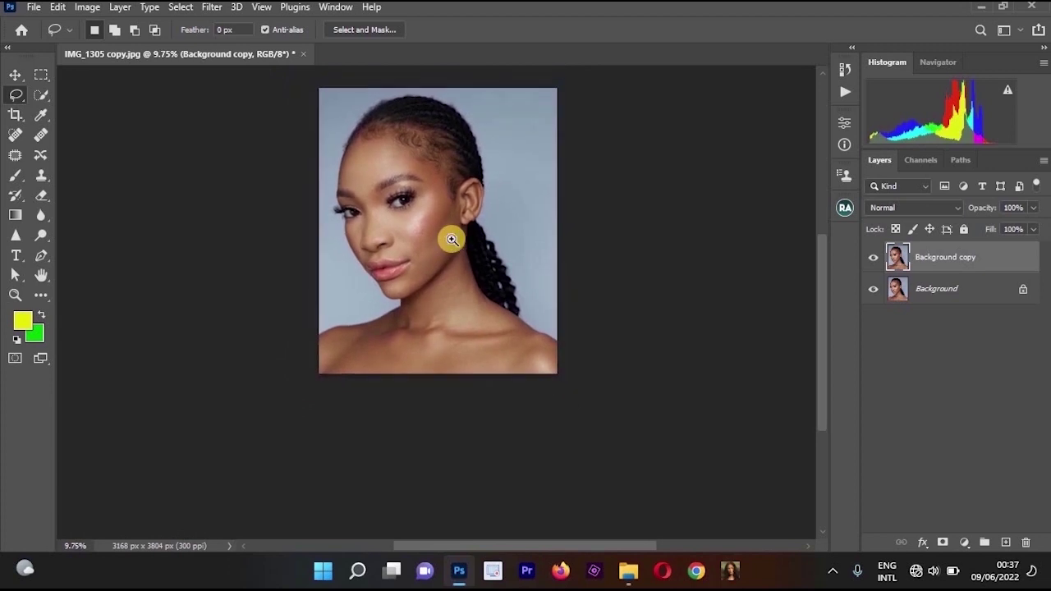
pyautogui.keyDown('ctrl'); pyautogui.keyDown('space'); pyautogui.click(452, 239); pyautogui.keyUp('space'); pyautogui.keyUp('ctrl')
pyautogui.keyDown('ctrl'); pyautogui.keyDown('space'); pyautogui.click(395, 177); pyautogui.keyUp('space'); pyautogui.keyUp('ctrl')
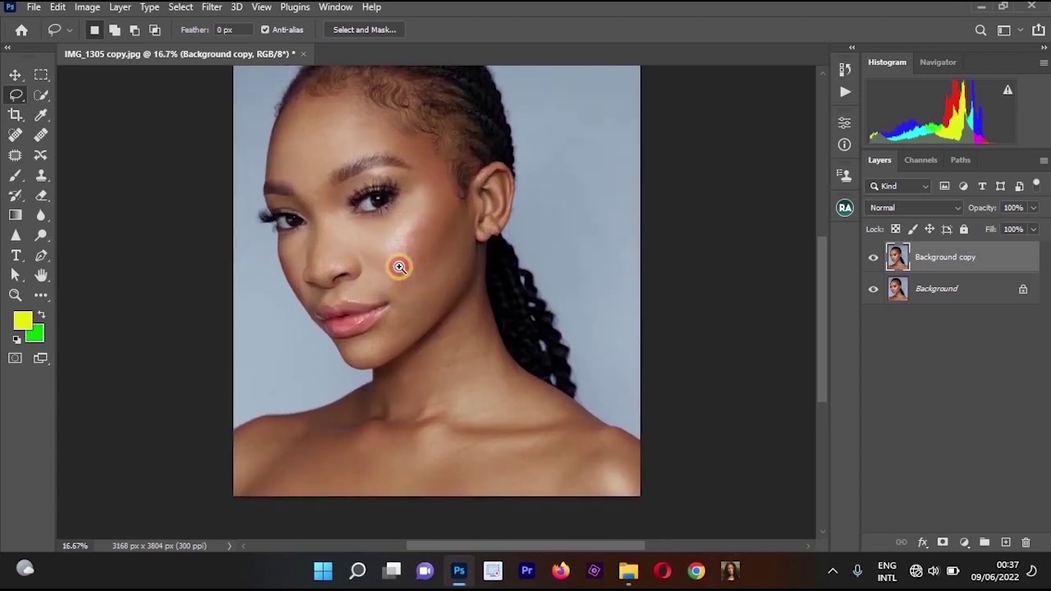
pyautogui.keyDown('ctrl'); pyautogui.keyDown('space'); pyautogui.click(399, 267); pyautogui.keyUp('space'); pyautogui.keyUp('ctrl')
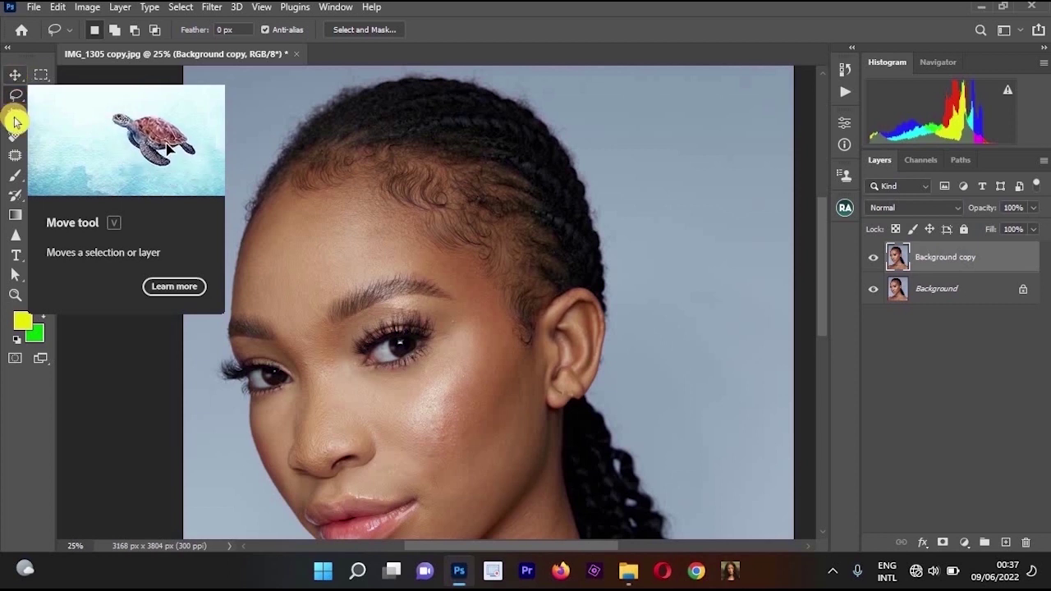
pyautogui.click(15, 75)
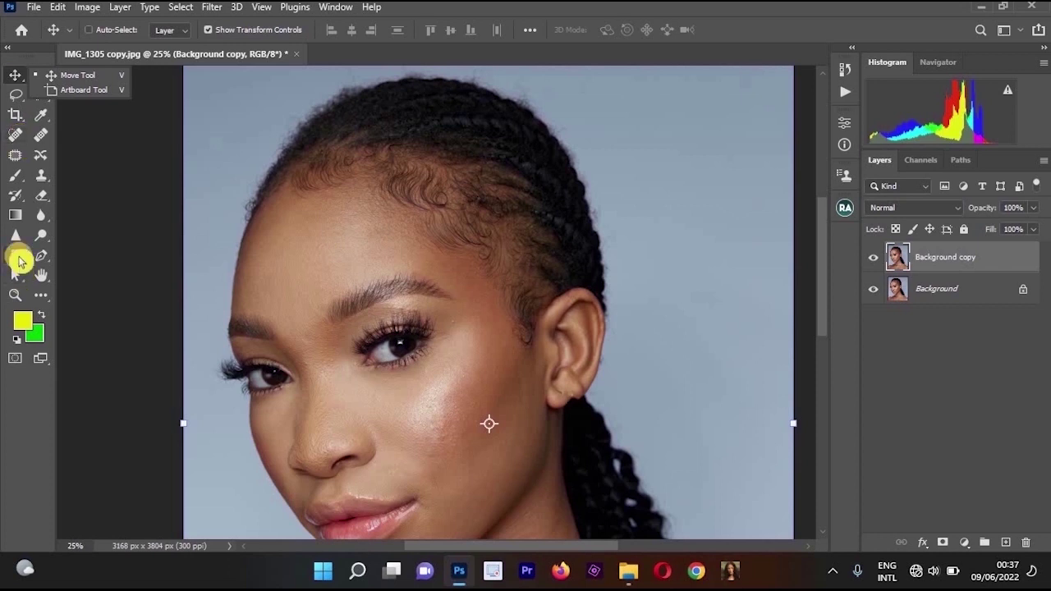
pyautogui.click(17, 256)
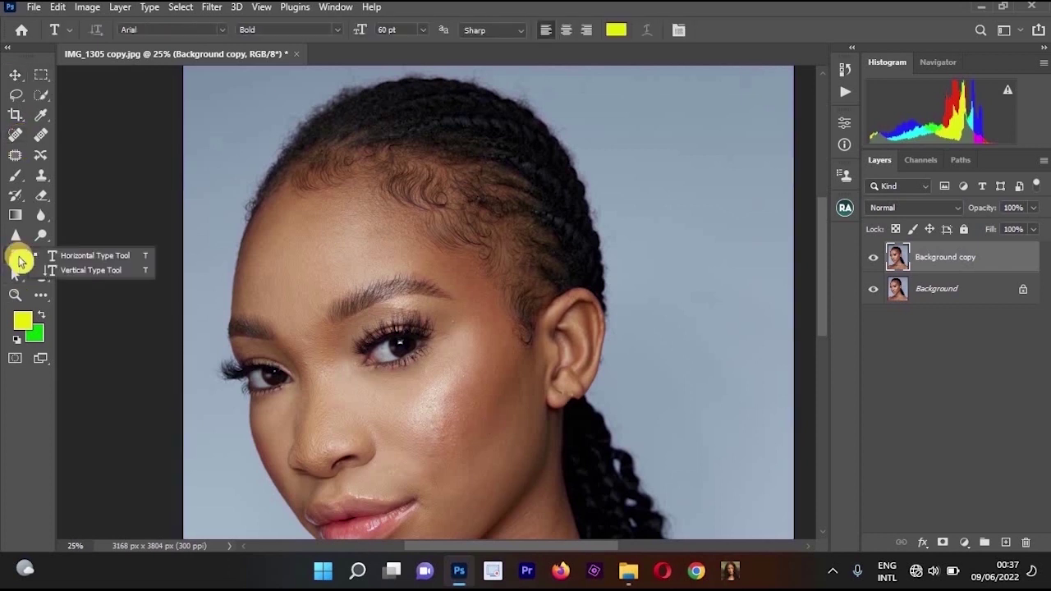
pyautogui.click(20, 181)
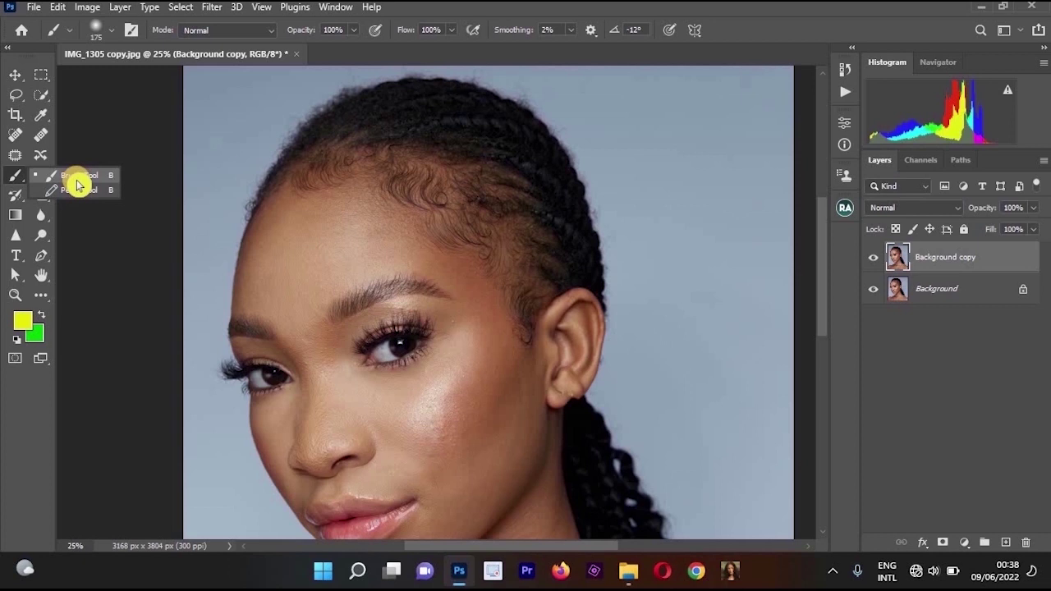
# Select a rectangle over the face with the Rectangular Marquee tool and fill it with a yellow (#e8eb10) Solid Color layer
pyautogui.click(38, 79)
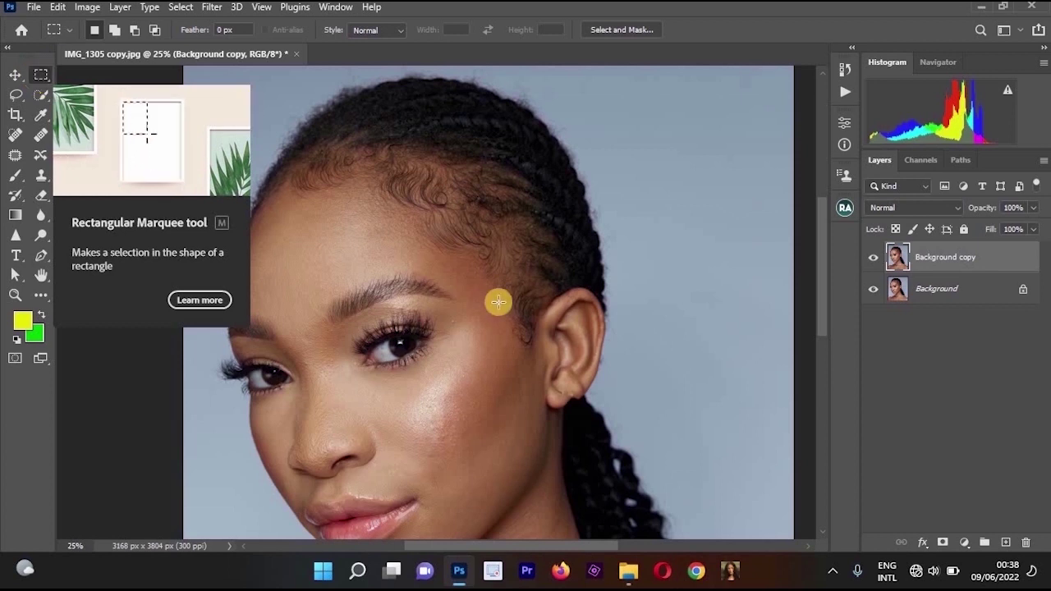
pyautogui.moveTo(301, 117); pyautogui.dragTo(551, 475)
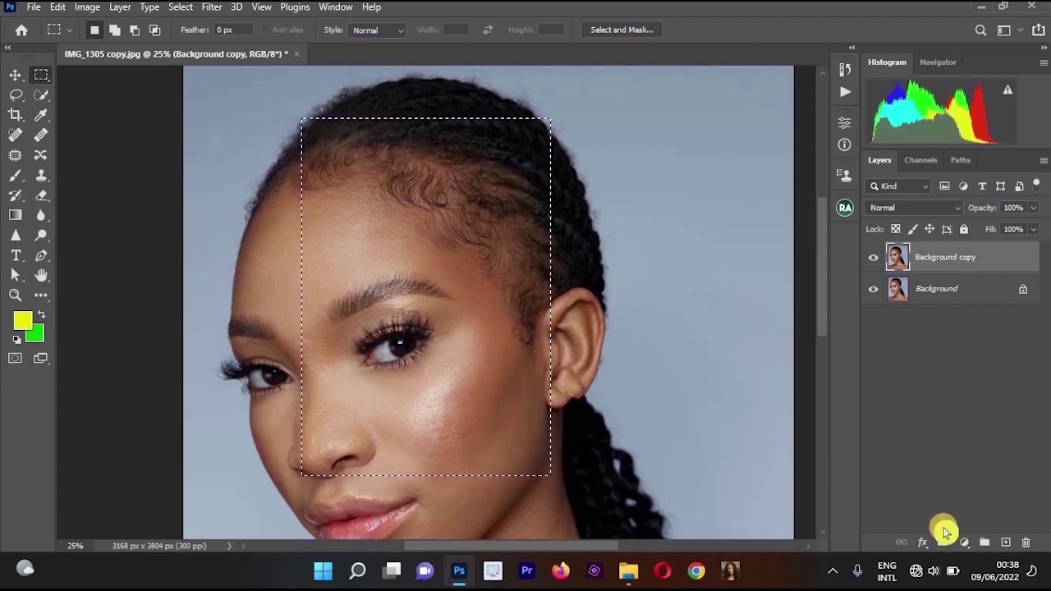
pyautogui.click(964, 542)
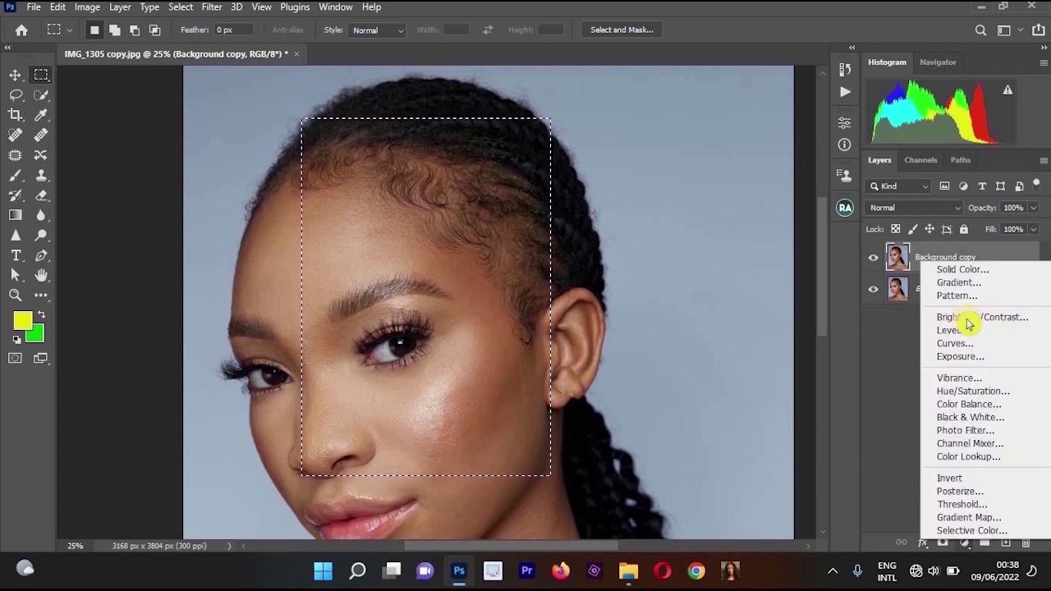
pyautogui.click(968, 272)
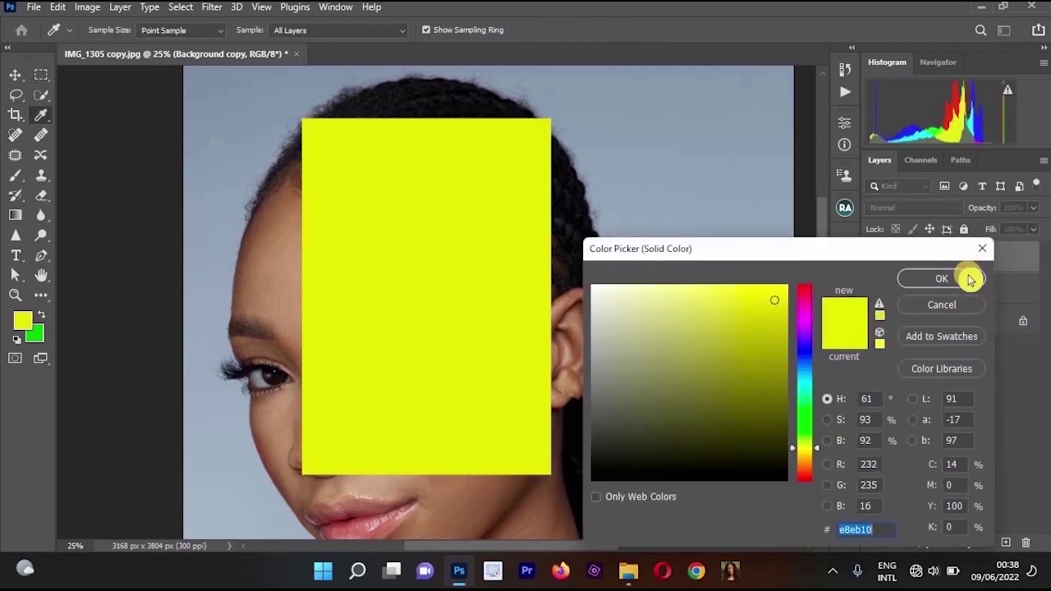
pyautogui.click(922, 279)
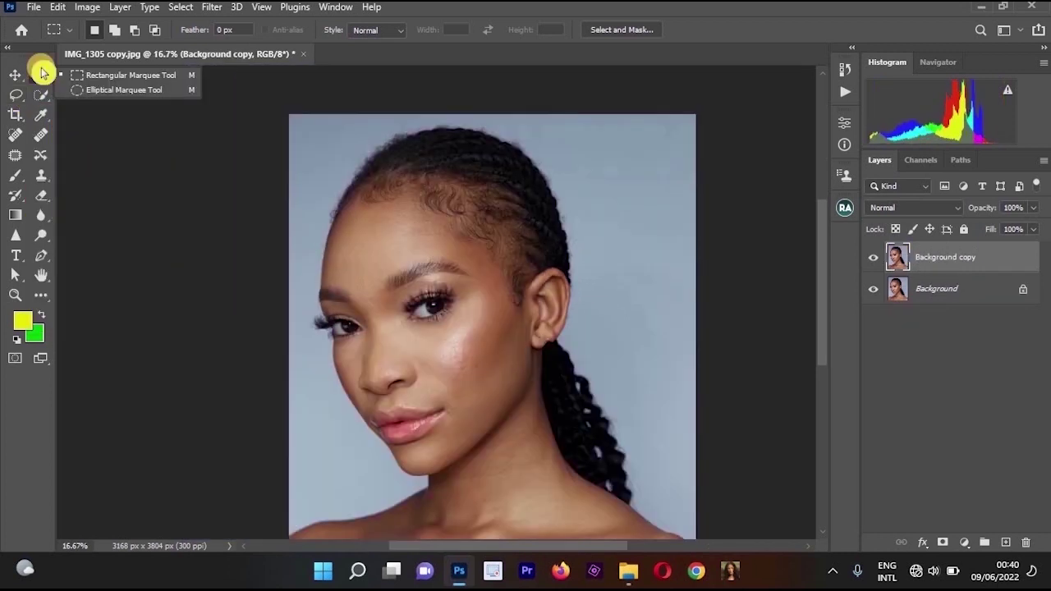
# Select the head from hairline to chin with the Elliptical Marquee tool using a 100 px feather
pyautogui.click(89, 90)
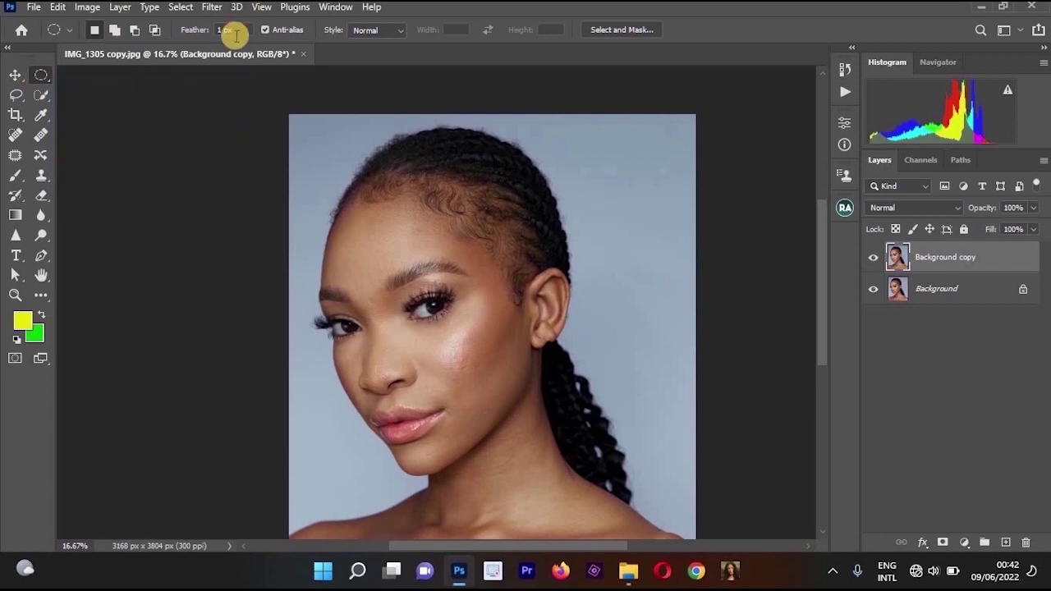
pyautogui.click(200, 35)
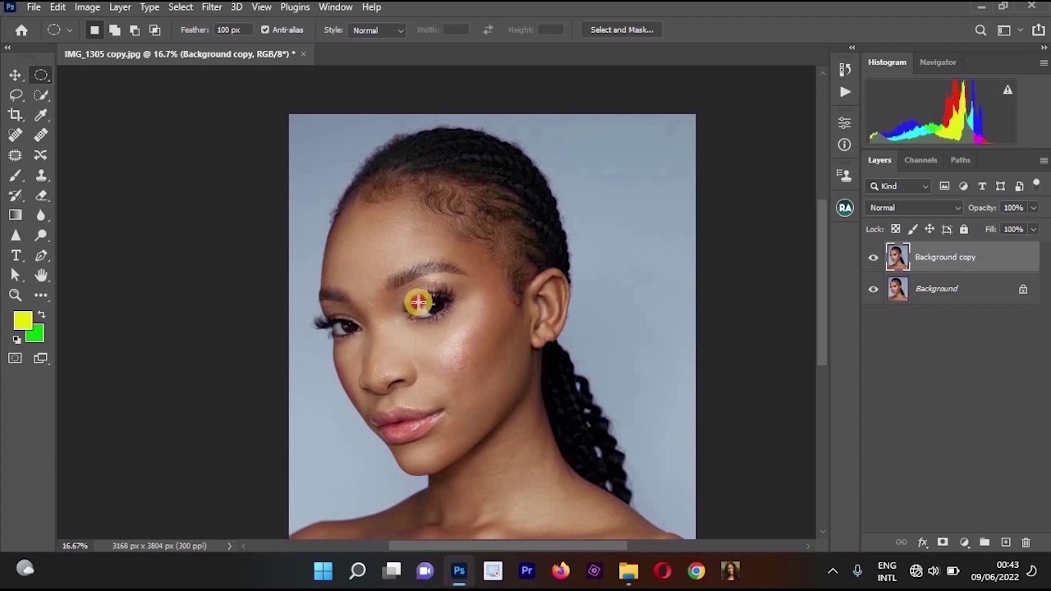
pyautogui.moveTo(520, 473); pyautogui.dragTo(487, 448)
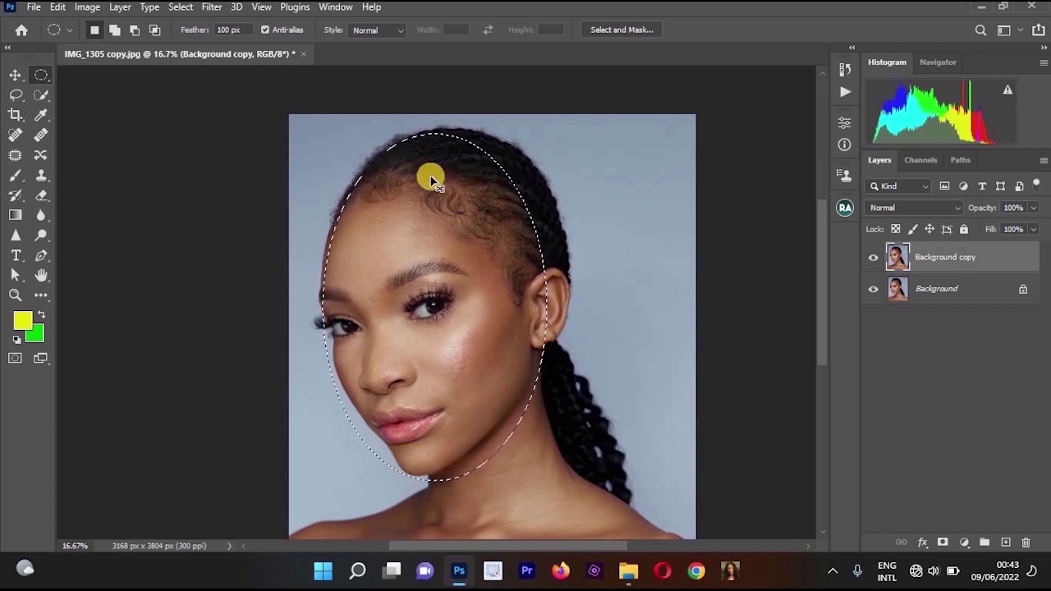
# Brighten the selected face with a Curves adjustment, placing a point at input 94 and output 111
pyautogui.hotkey('ctrl', 'm')
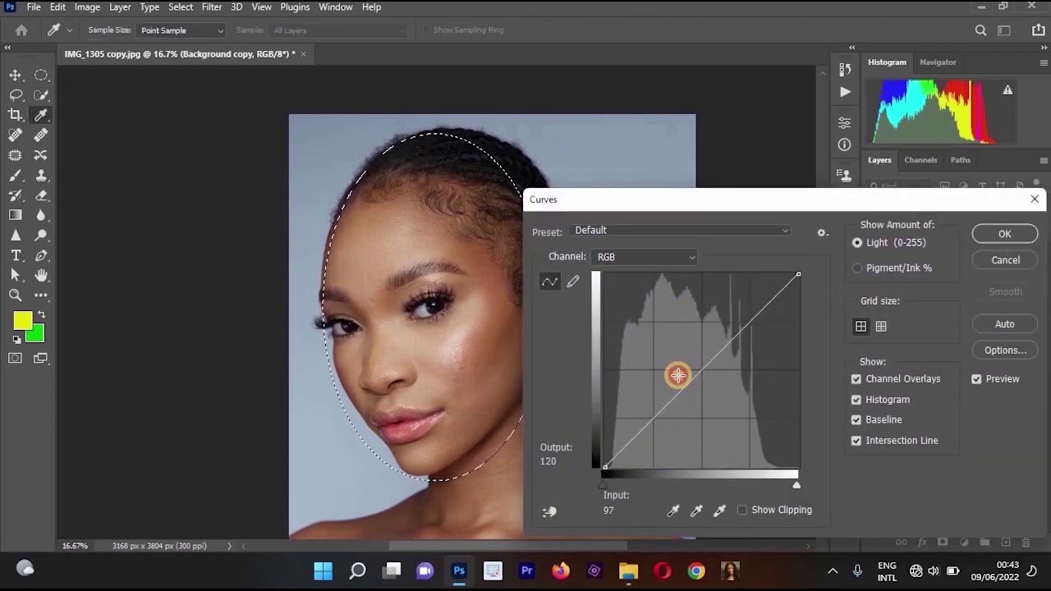
pyautogui.click(678, 377)
pyautogui.moveTo(678, 382); pyautogui.dragTo(675, 388)
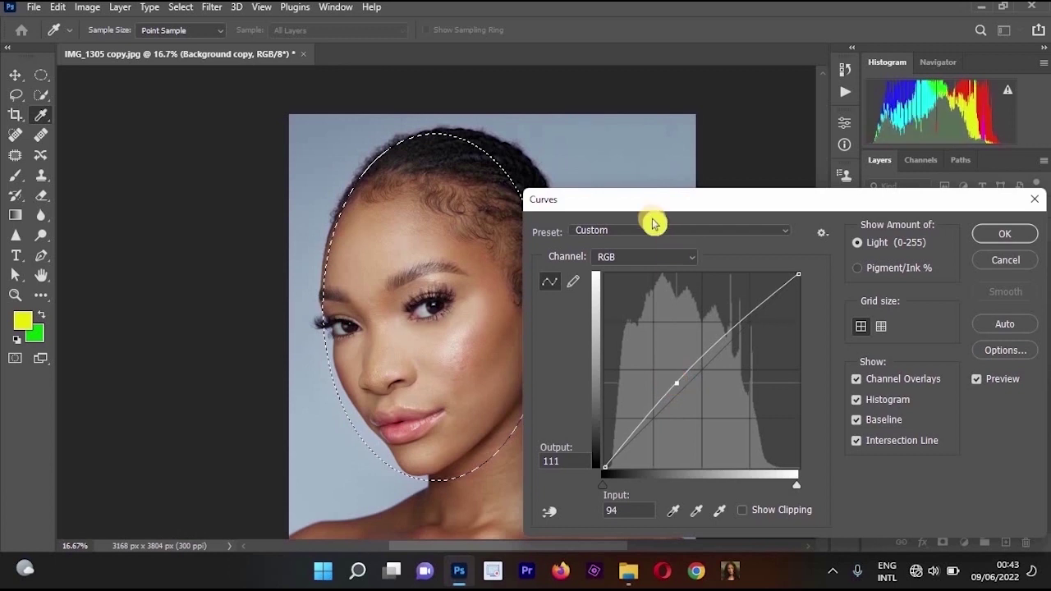
pyautogui.moveTo(650, 205); pyautogui.dragTo(718, 193)
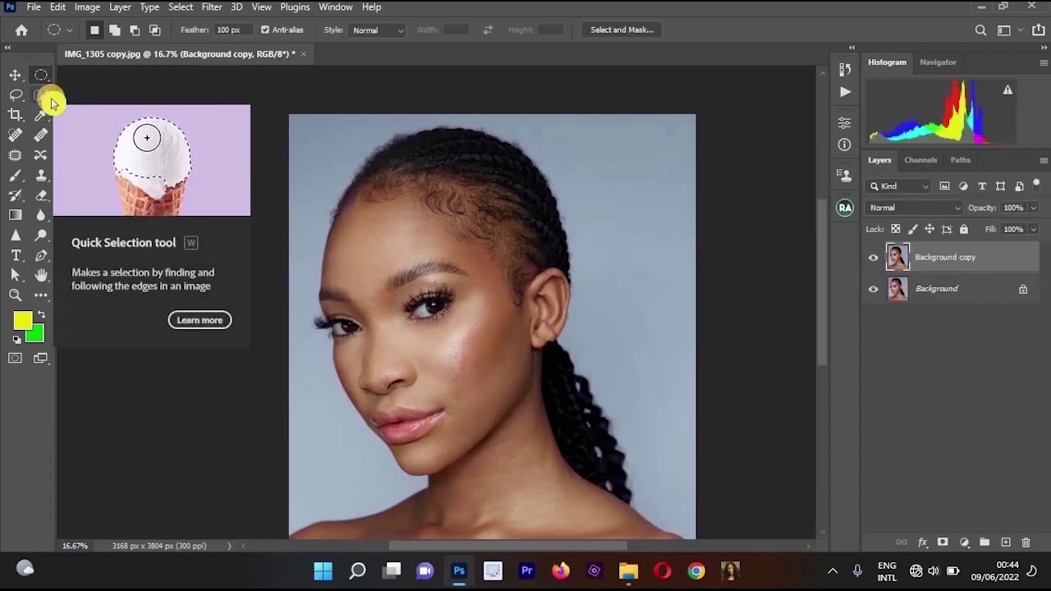
# Select the blue background on both sides of and above the woman with the Quick Selection tool
pyautogui.click(46, 97)
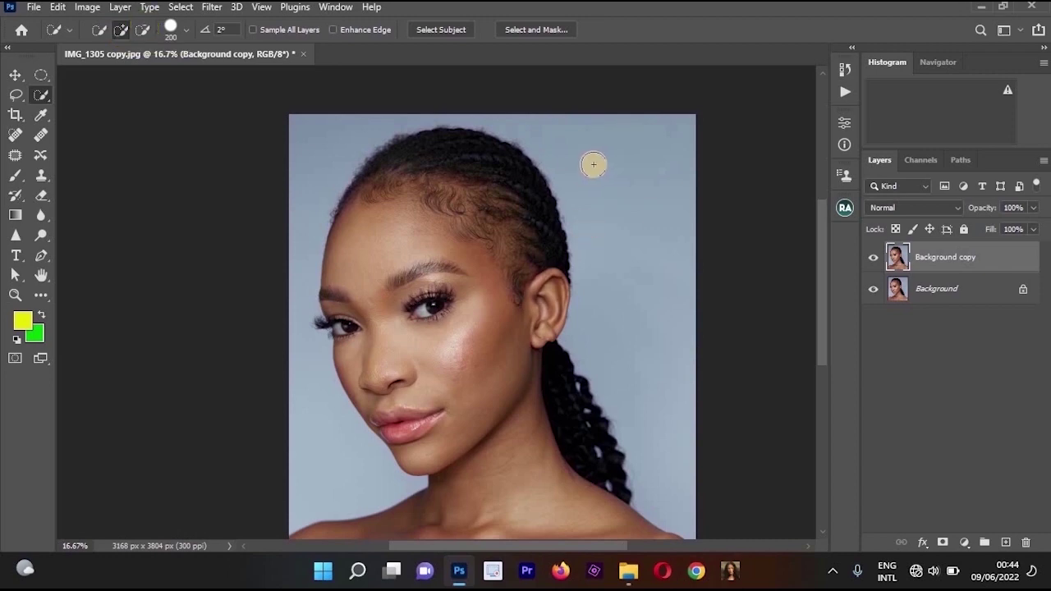
pyautogui.moveTo(626, 235); pyautogui.dragTo(633, 272)
pyautogui.scroll(-5, 370, 199)
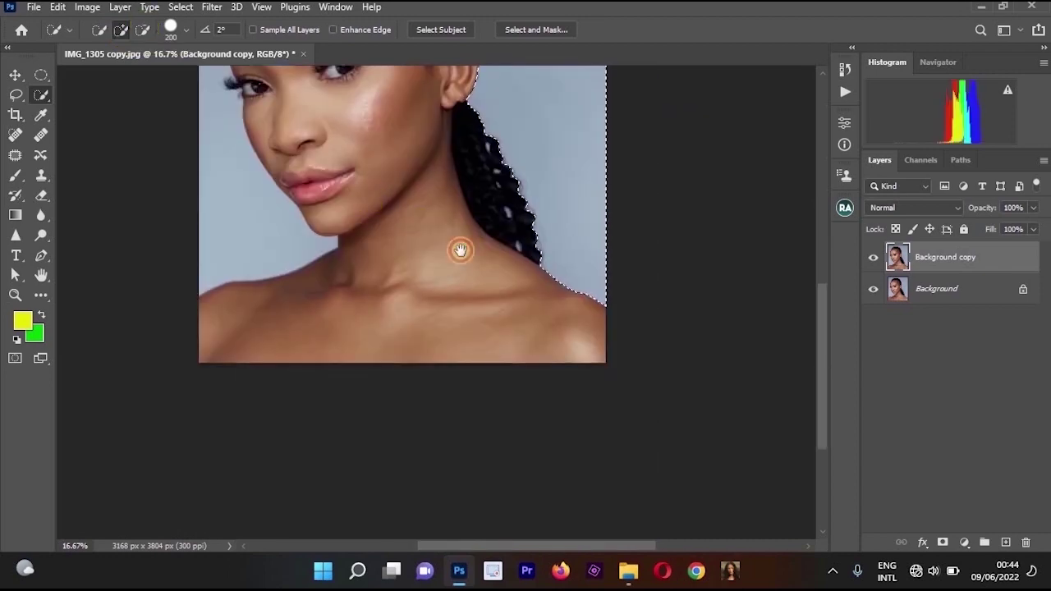
pyautogui.click(320, 246)
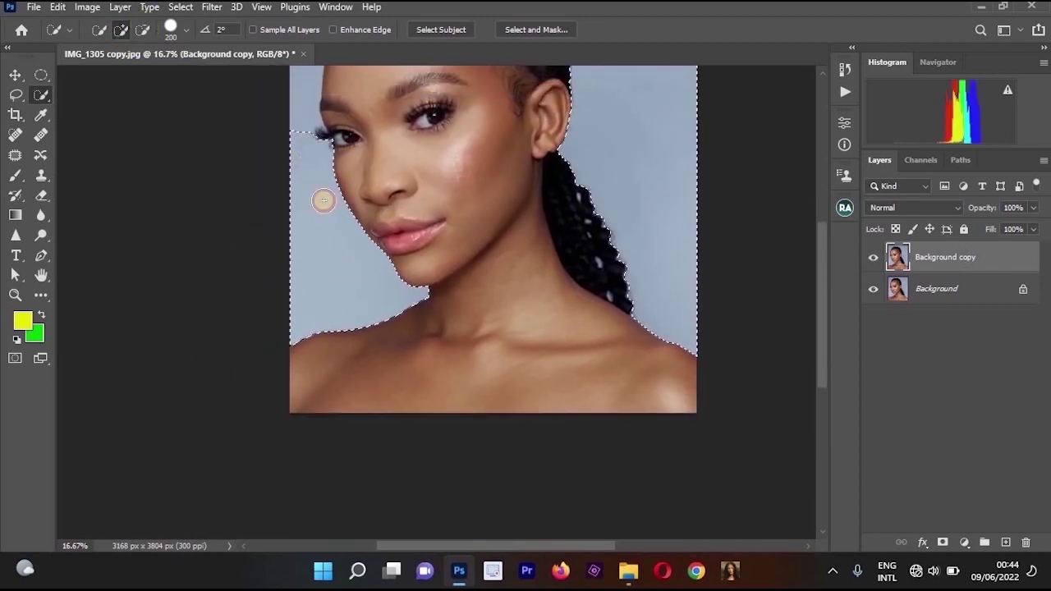
pyautogui.scroll(3, 323, 200)
pyautogui.moveTo(321, 188); pyautogui.dragTo(391, 122)
pyautogui.scroll(1, 455, 225)
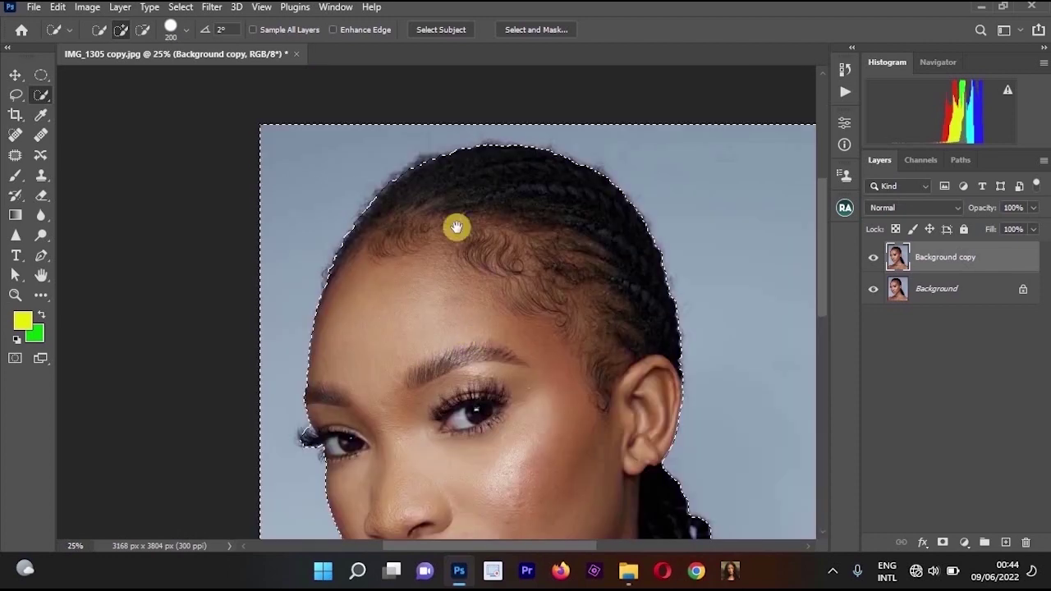
pyautogui.scroll(-1, 319, 233)
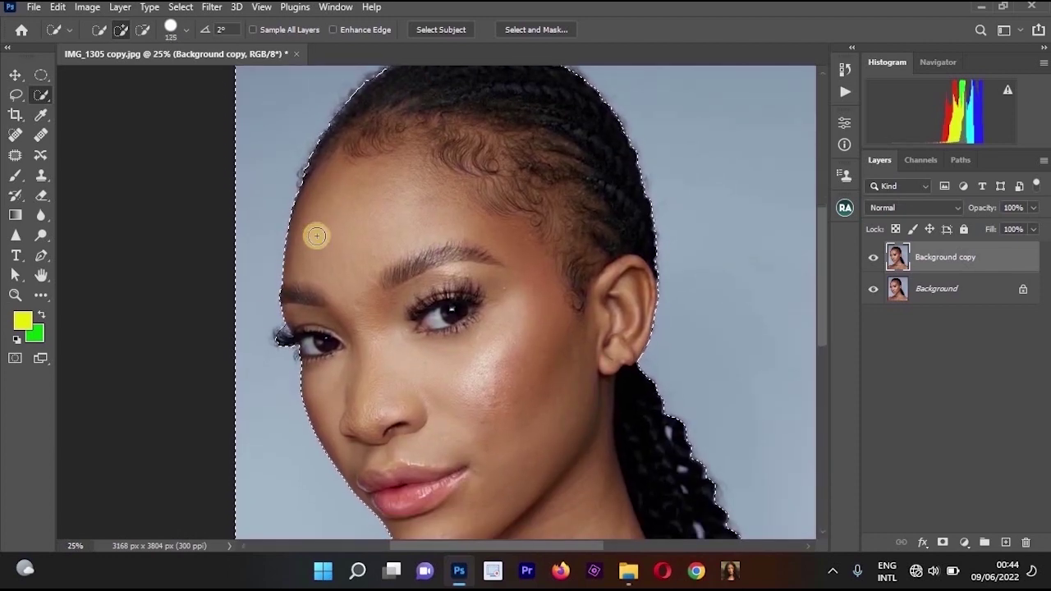
# Refine the background selection along the upper hairline with the Quick Selection tool at a brush size of 80
pyautogui.press('[')
pyautogui.press('[')
pyautogui.press('[')
pyautogui.press('[')
pyautogui.press('[')
pyautogui.press('[')
pyautogui.scroll(-1, 275, 310)
pyautogui.scroll(3, 349, 214)
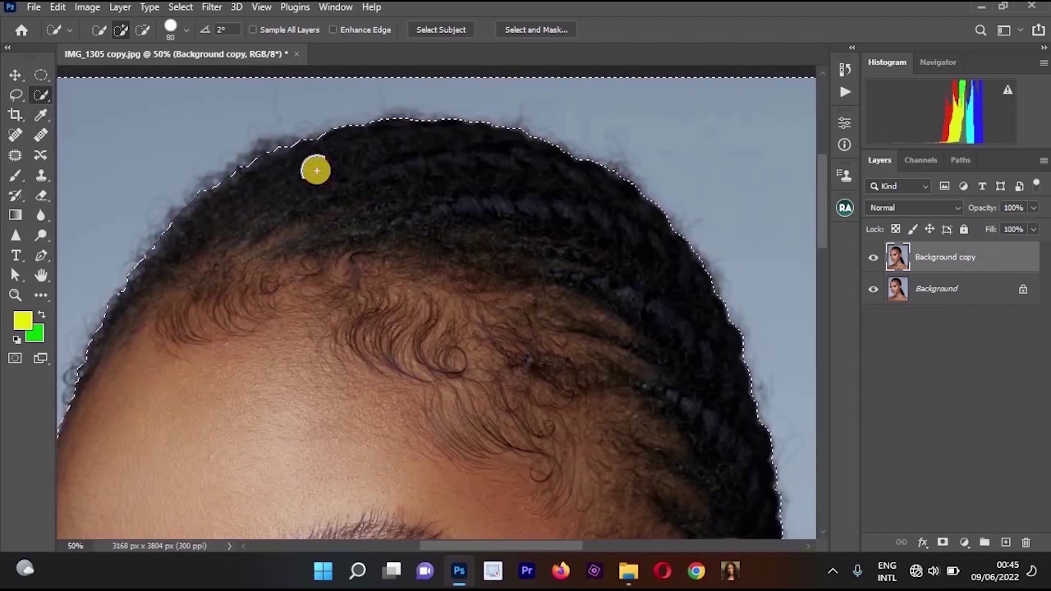
pyautogui.moveTo(250, 145)
pyautogui.mouseDown()
pyautogui.moveTo(211, 162)
pyautogui.moveTo(247, 156)
pyautogui.moveTo(217, 156)
pyautogui.moveTo(176, 200)
pyautogui.mouseUp()
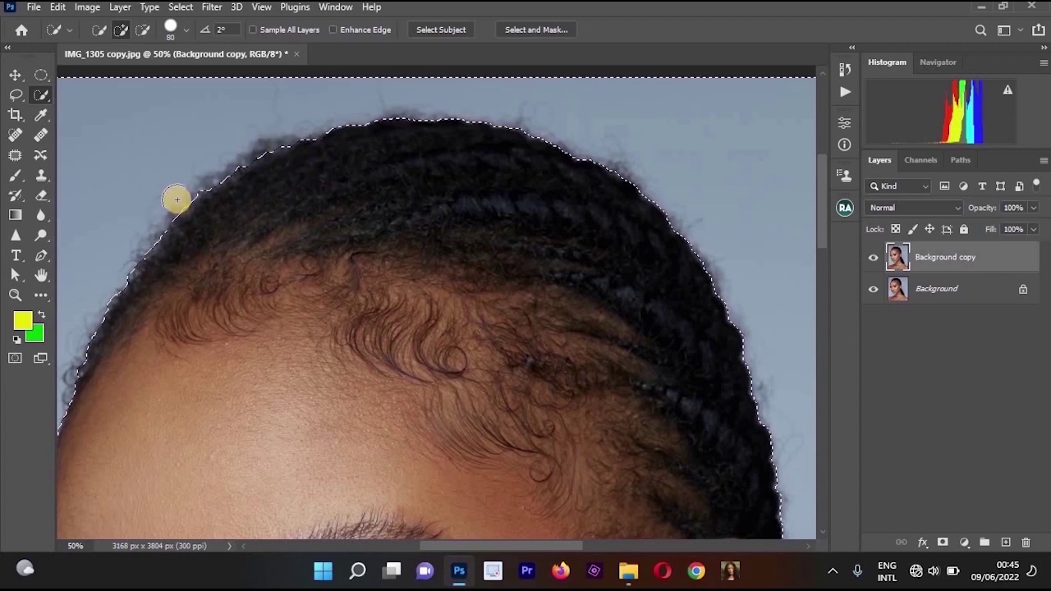
pyautogui.scroll(-3, 413, 301)
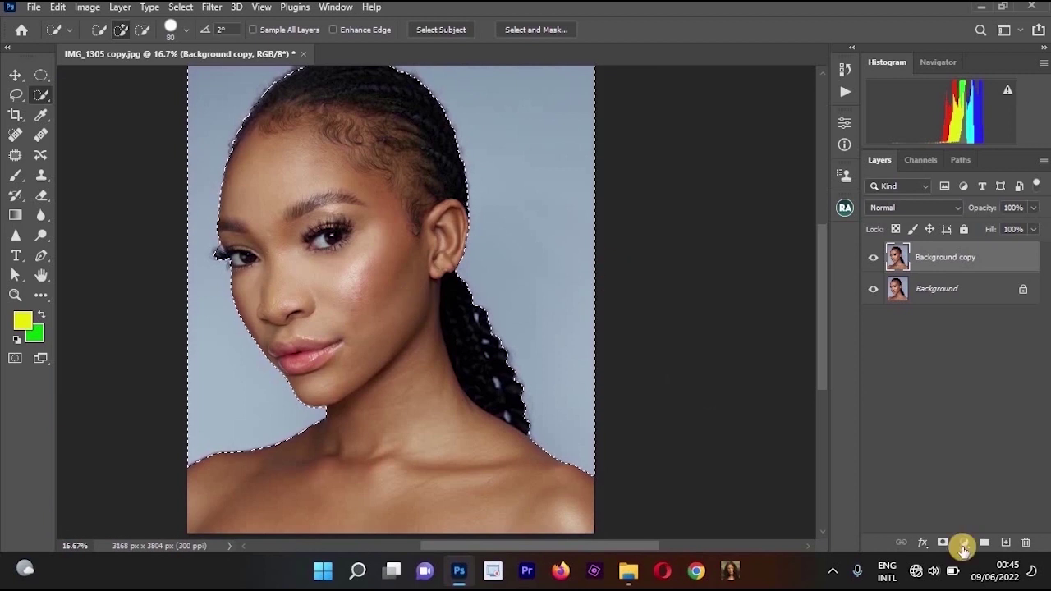
# Add a Solid Color fill layer for the selected backdrop directly above the Background layer, sampling the backdrop's blue-grey (#99a6b7)
pyautogui.click(964, 542)
pyautogui.click(959, 276)
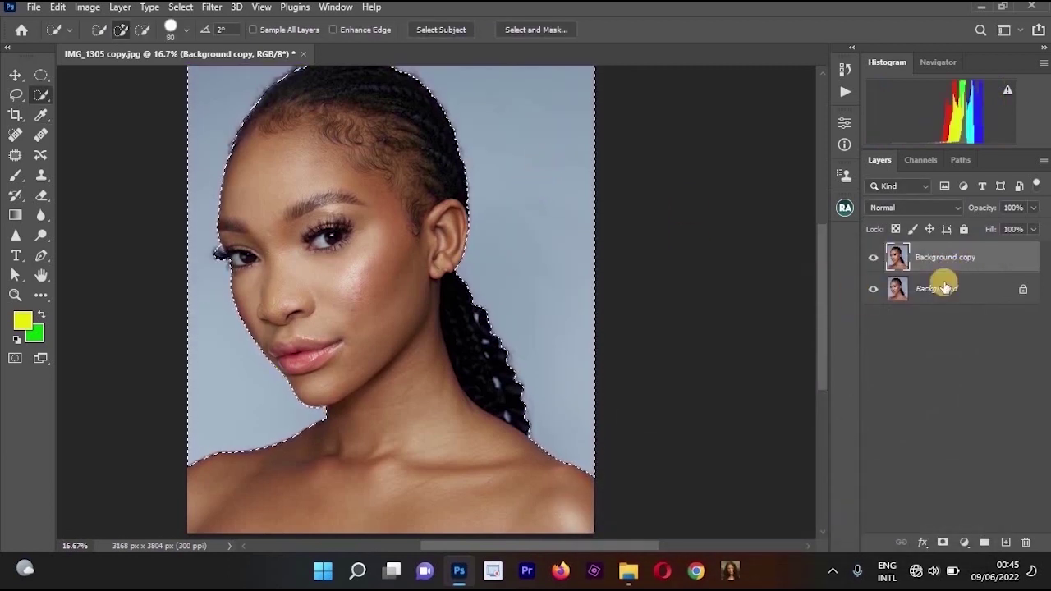
pyautogui.click(950, 288)
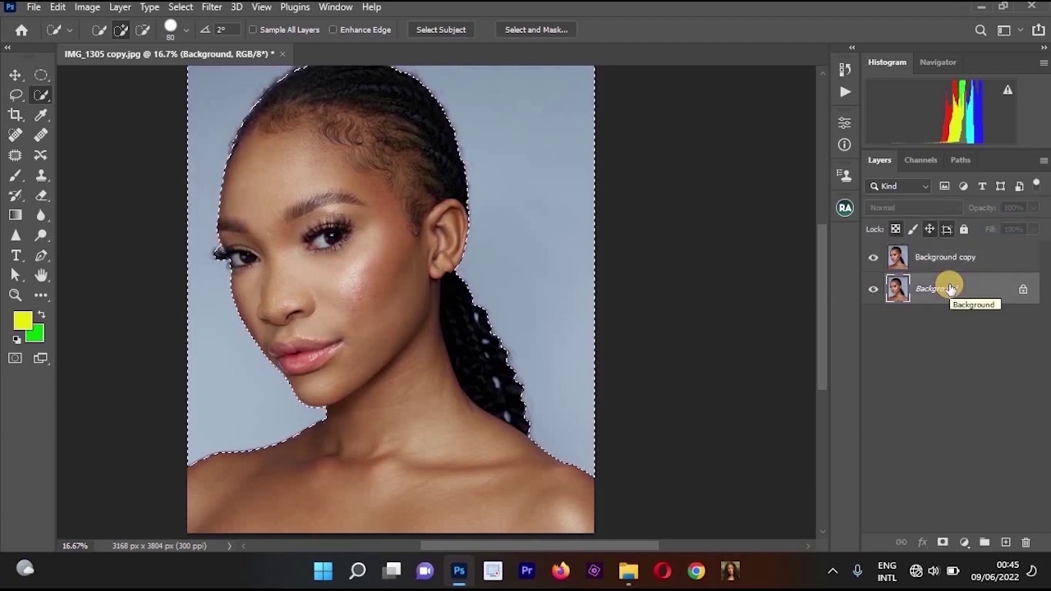
pyautogui.click(965, 541)
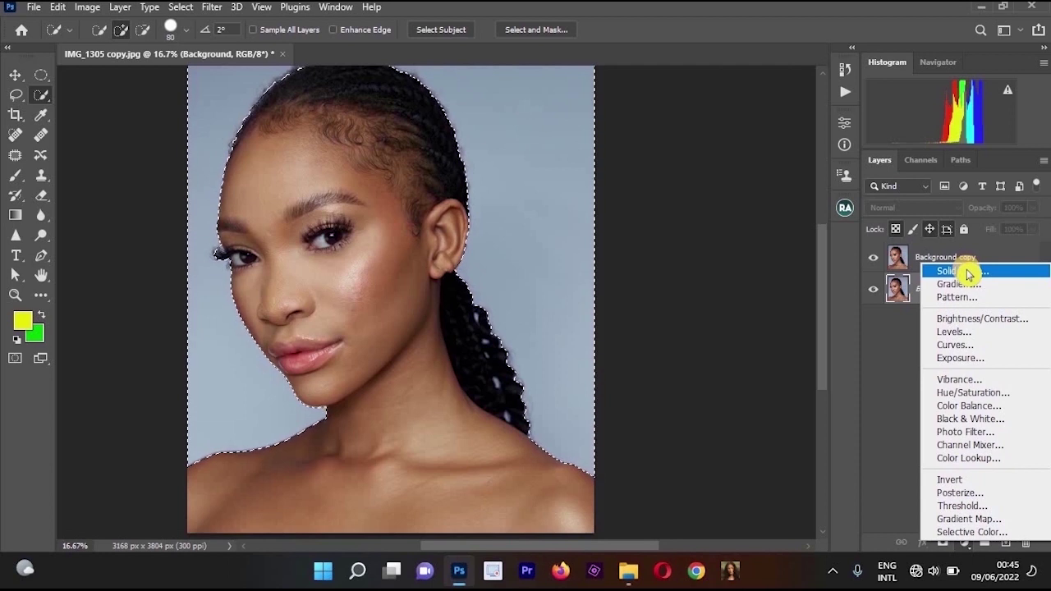
pyautogui.click(967, 273)
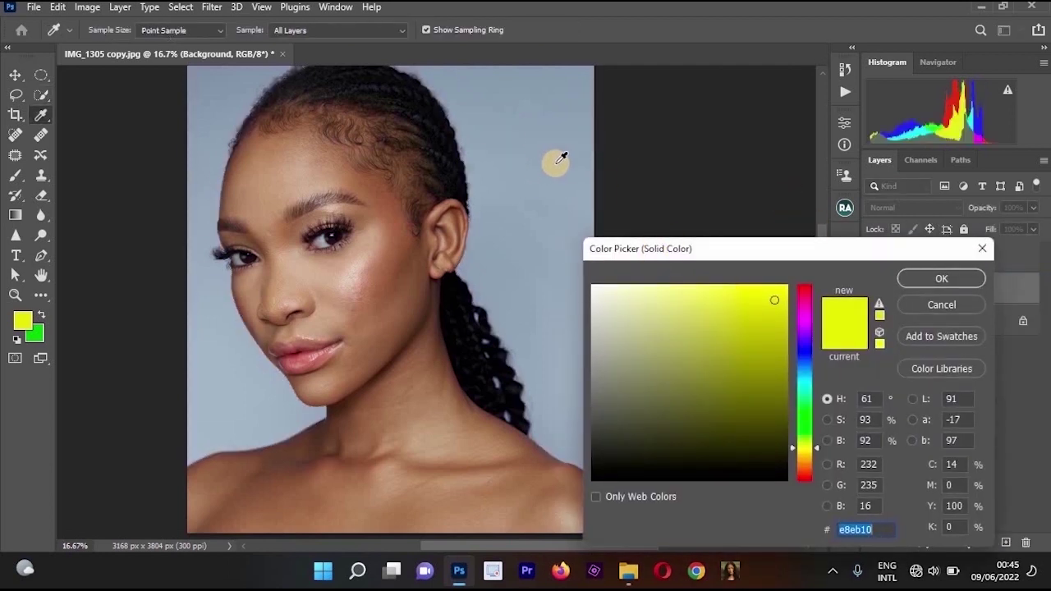
pyautogui.click(560, 157)
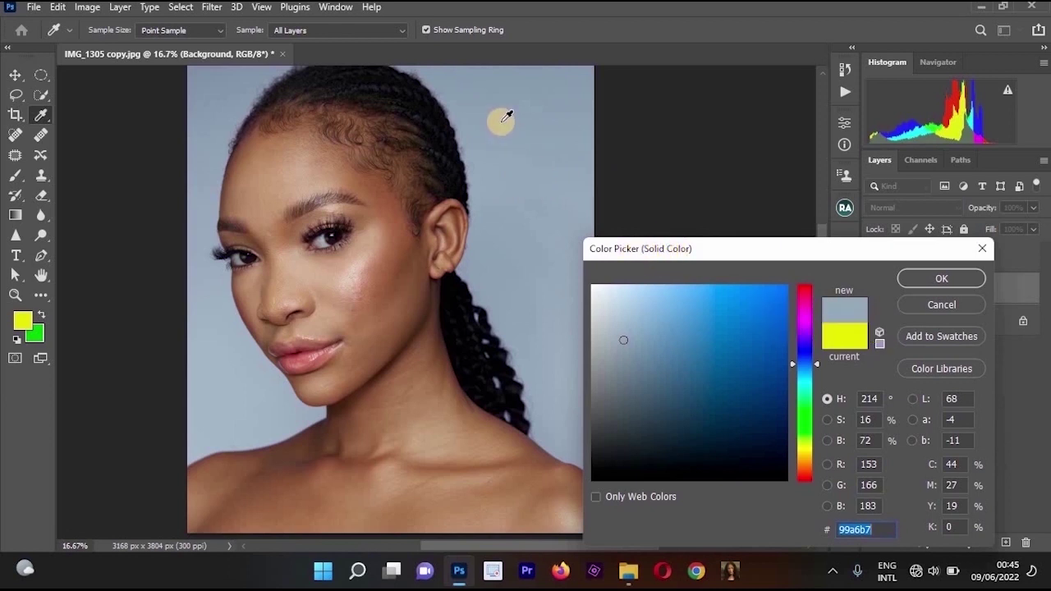
pyautogui.click(913, 281)
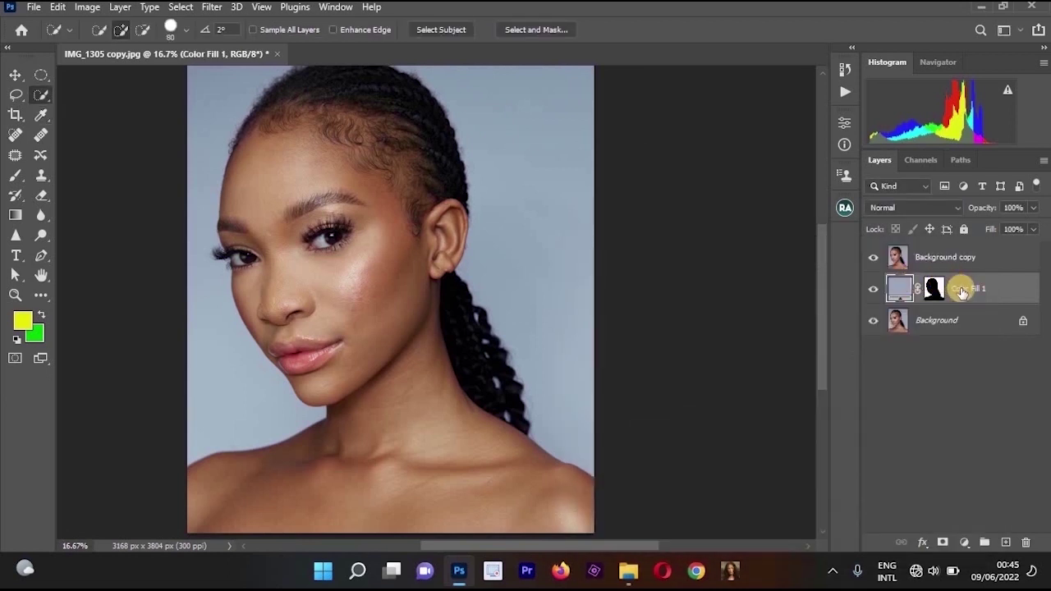
# Move the blue-grey fill layer above the Background copy layer and examine the hair edge
pyautogui.moveTo(961, 289); pyautogui.dragTo(948, 248)
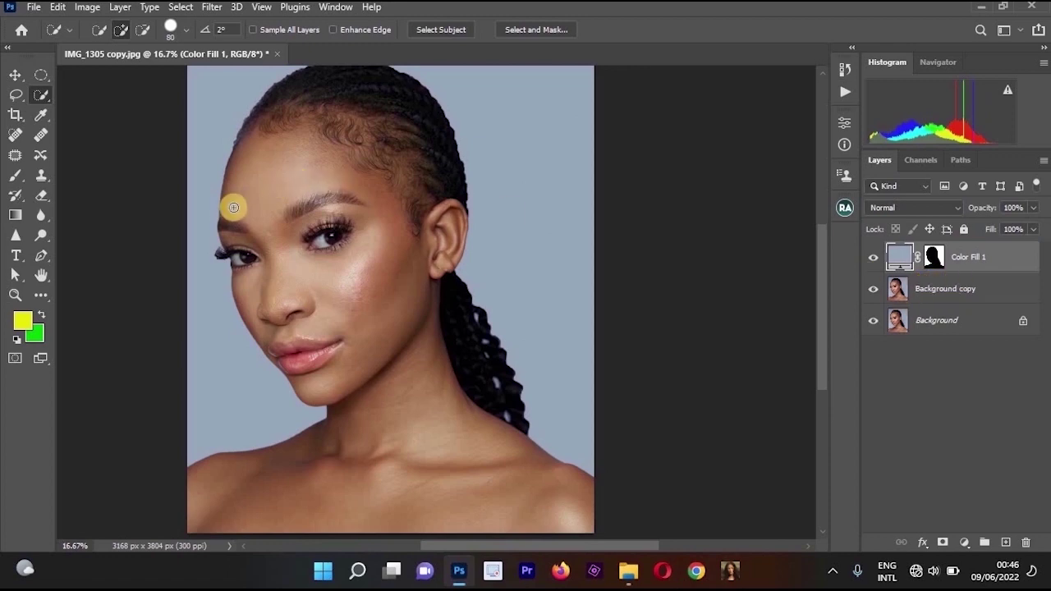
pyautogui.click(269, 169)
pyautogui.click(321, 348)
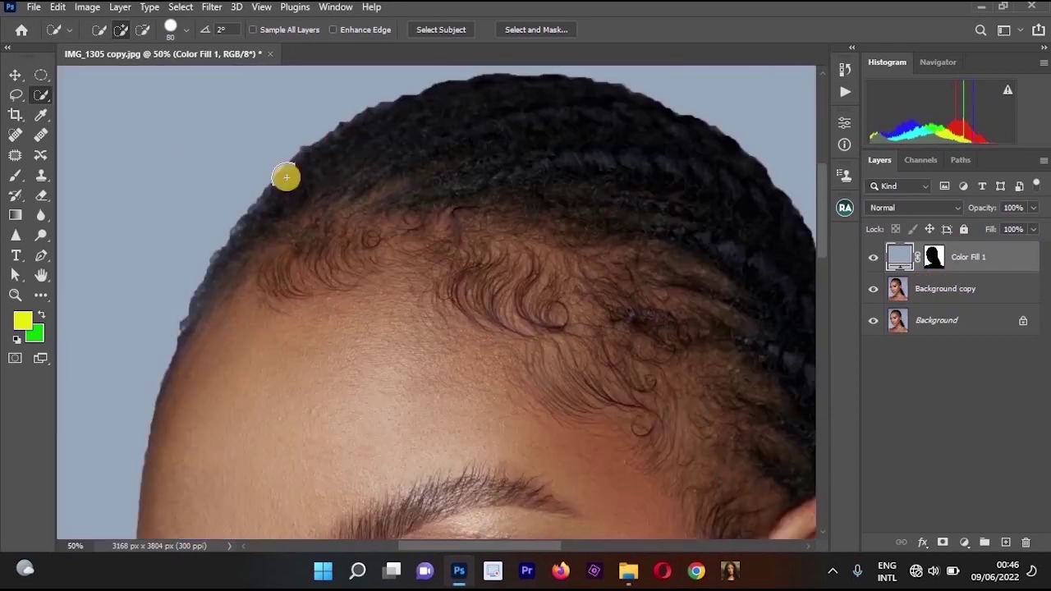
pyautogui.moveTo(411, 182); pyautogui.dragTo(516, 220)
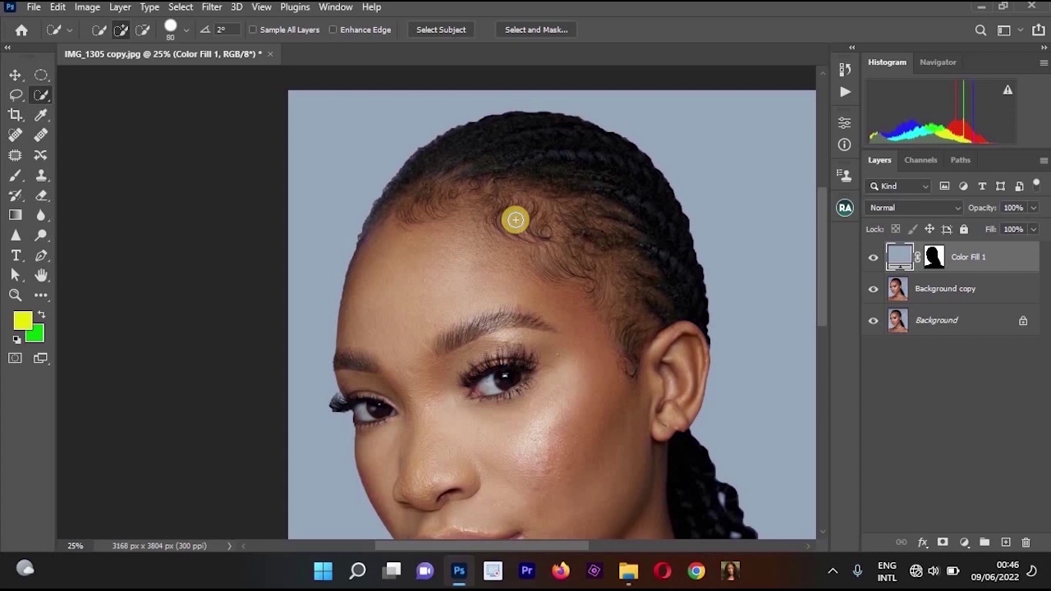
# Set the fill layer's opacity to 70% and merge it with the Background copy layer
pyautogui.click(1036, 209)
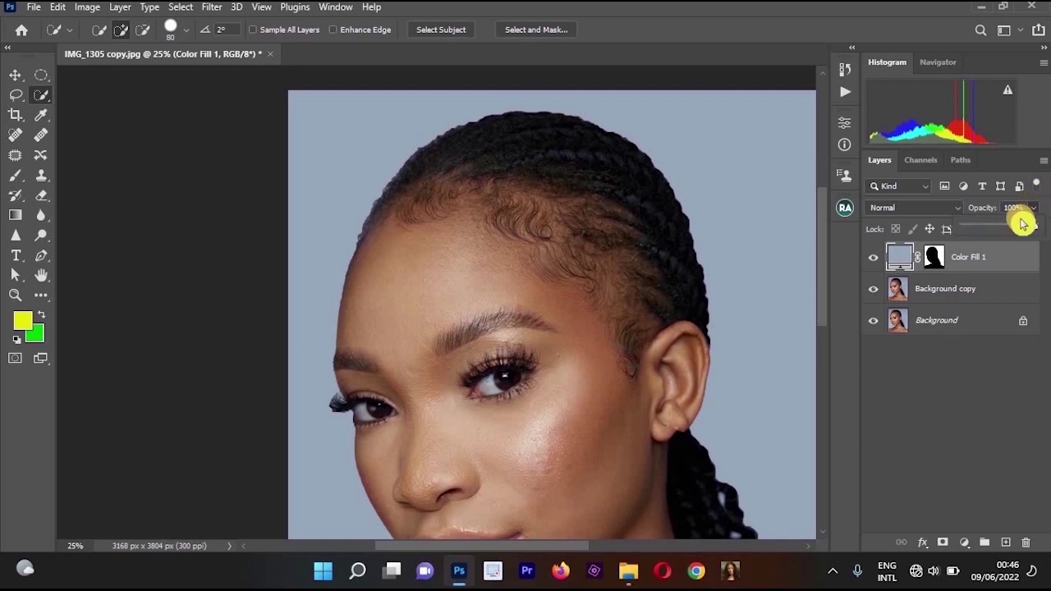
pyautogui.click(966, 296)
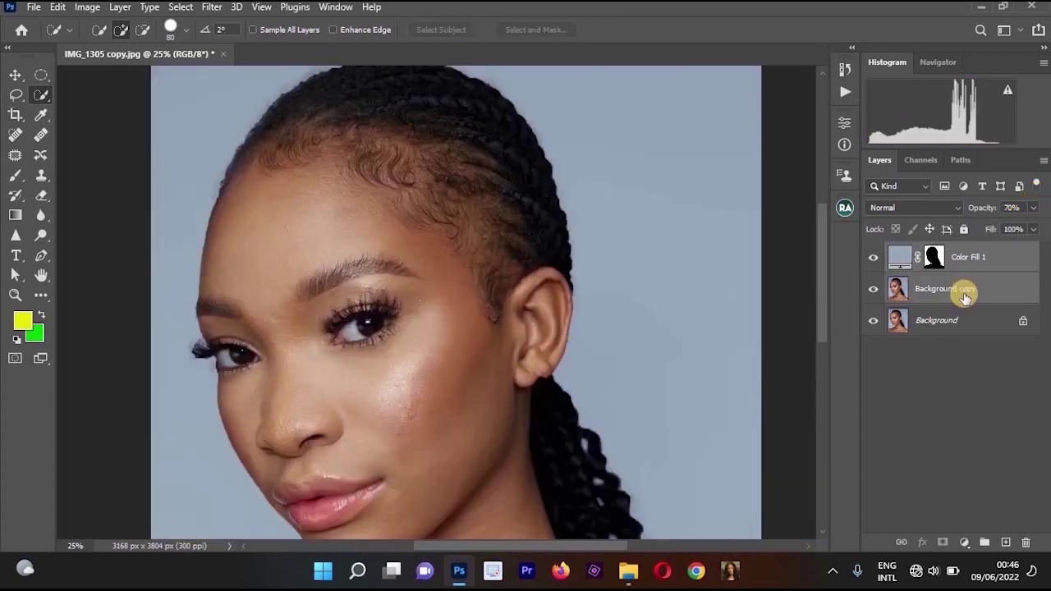
pyautogui.hotkey('ctrl', 'e')
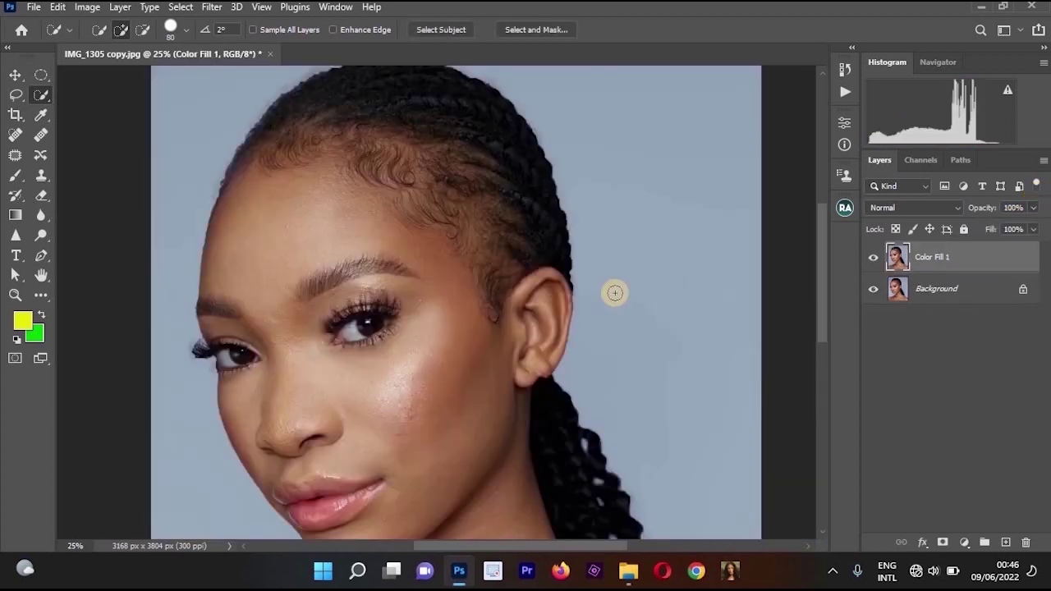
# Sample the dark hair color (#1e1f24) with the Eyedropper as foreground color and preview it as a Solid Color fill without applying it
pyautogui.click(47, 119)
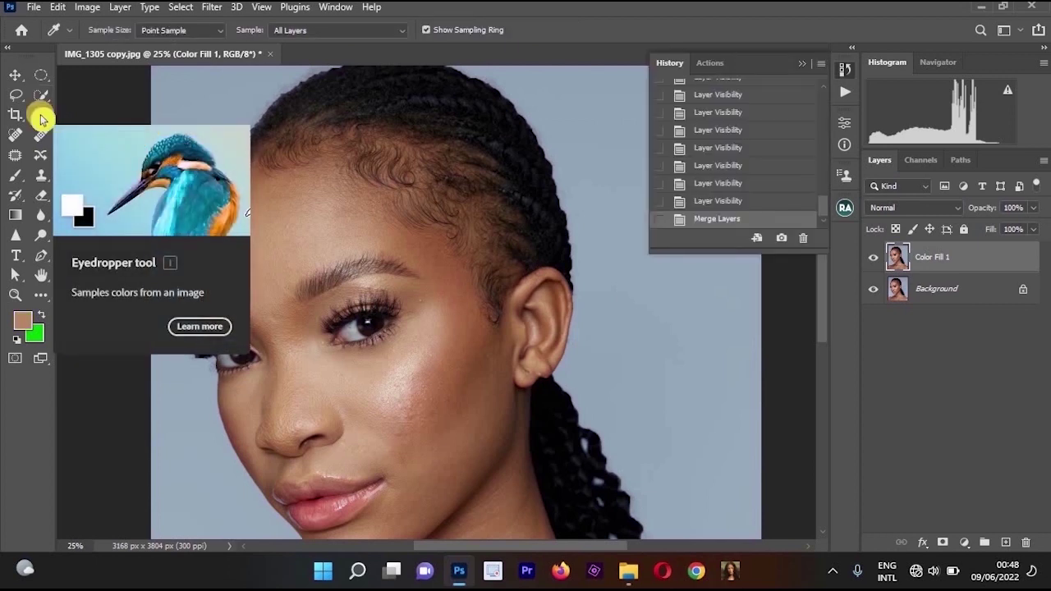
pyautogui.click(484, 102)
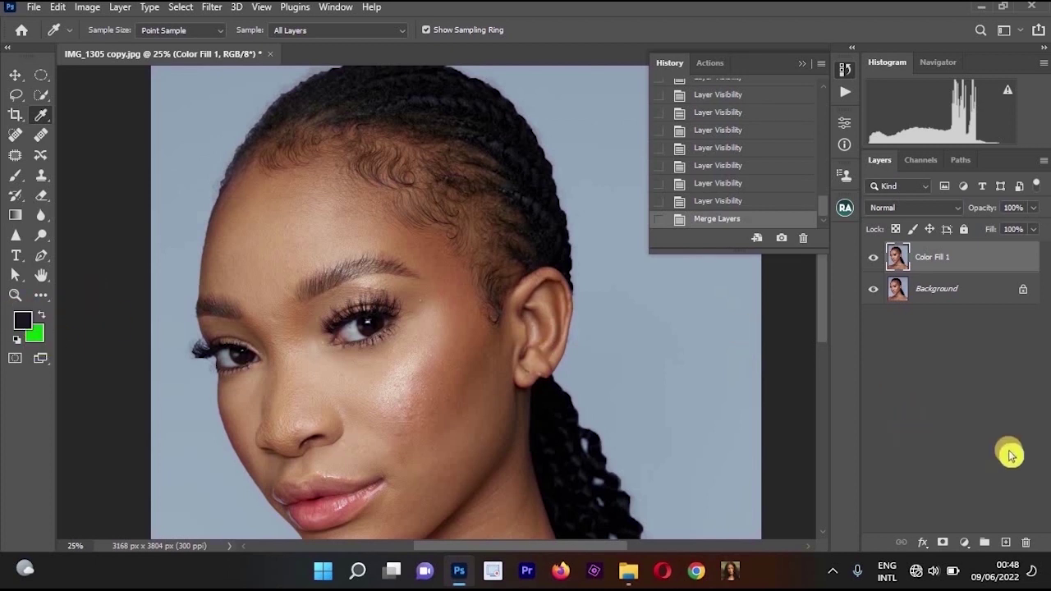
pyautogui.click(964, 544)
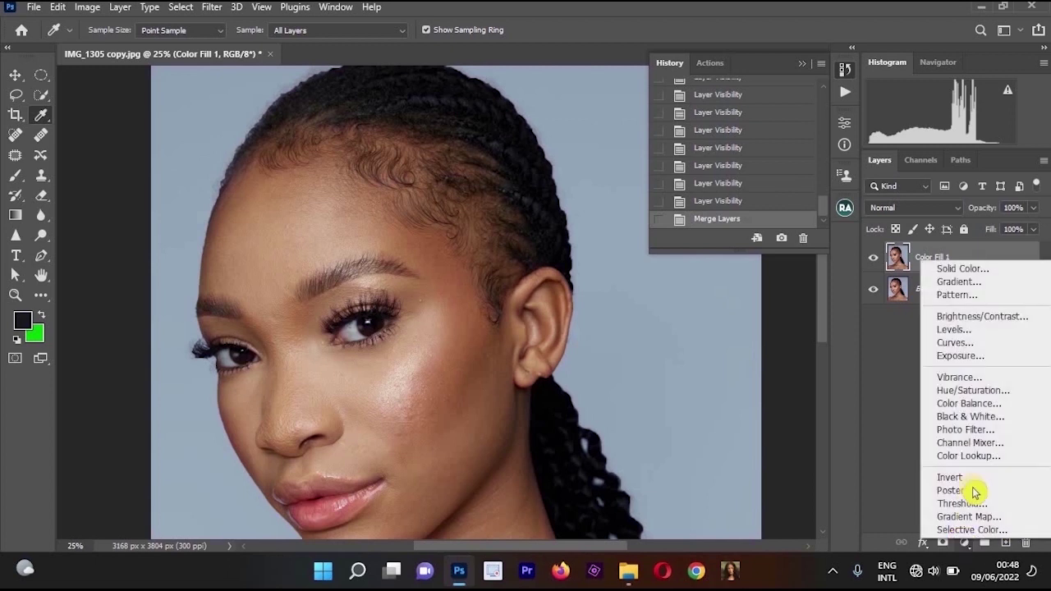
pyautogui.click(983, 270)
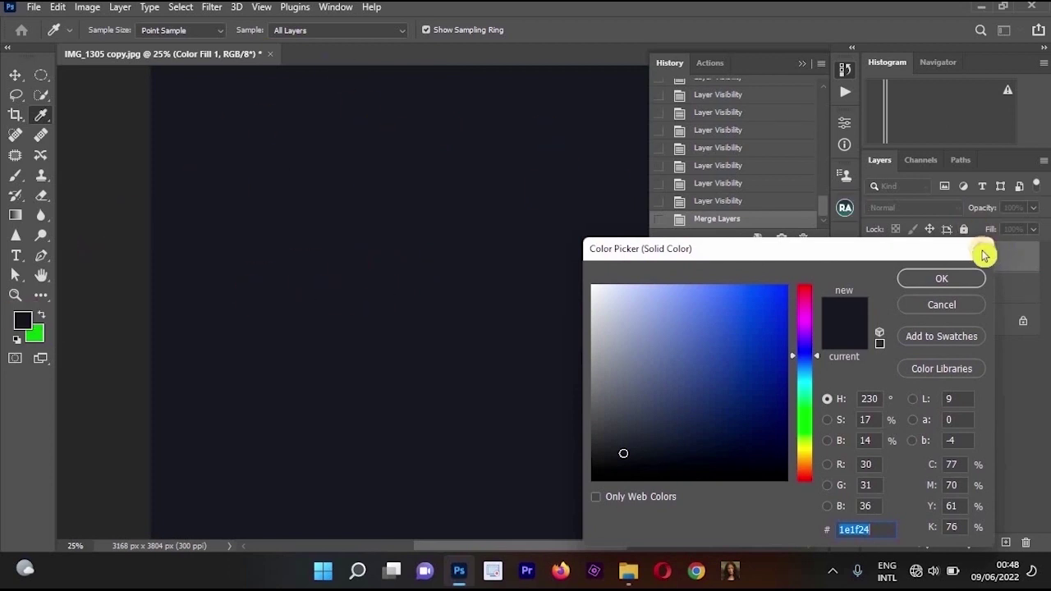
pyautogui.click(983, 249)
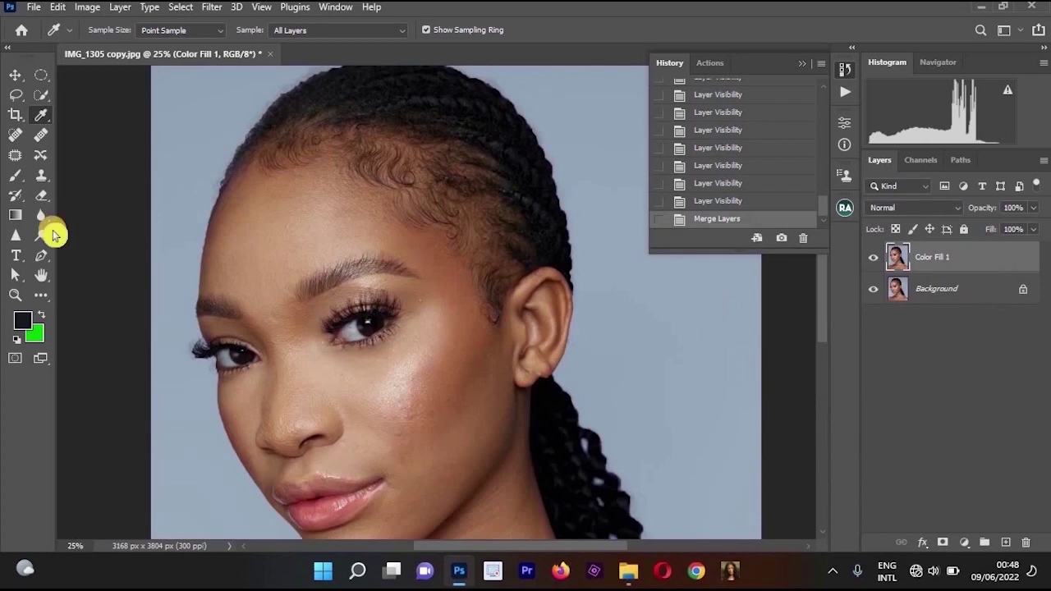
# Try painting cheek skin over the woman's eye with the Healing Brush at size 175, and undo both strokes
pyautogui.click(39, 141)
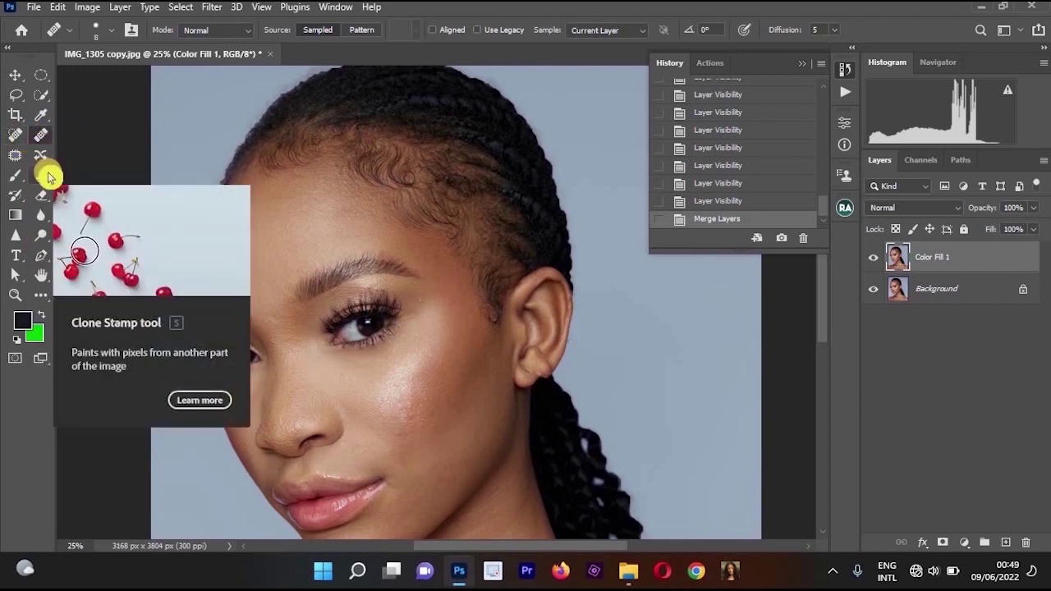
pyautogui.keyDown('ctrl'); pyautogui.click(398, 311); pyautogui.keyUp('ctrl')
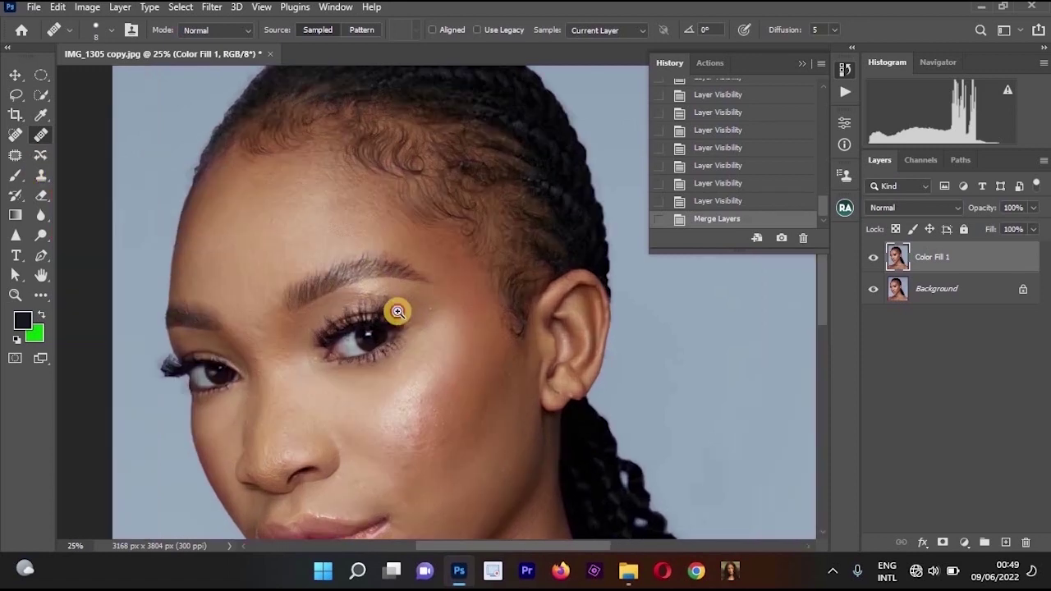
pyautogui.keyDown('ctrl'); pyautogui.click(328, 213); pyautogui.keyUp('ctrl')
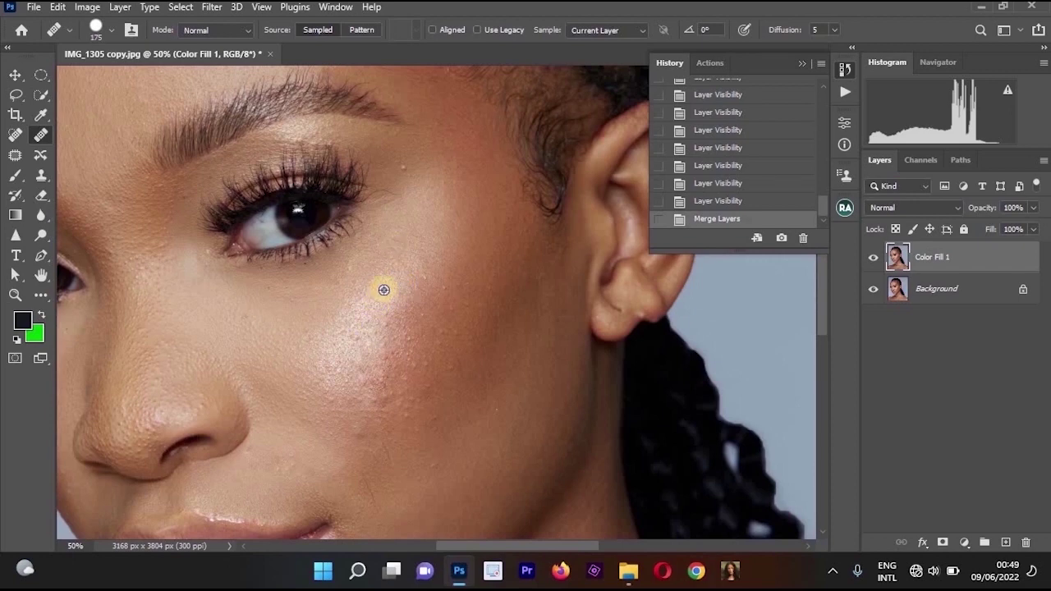
pyautogui.moveTo(294, 212)
pyautogui.mouseDown()
pyautogui.moveTo(253, 231)
pyautogui.moveTo(310, 204)
pyautogui.moveTo(290, 214)
pyautogui.moveTo(306, 242)
pyautogui.moveTo(361, 175)
pyautogui.moveTo(324, 177)
pyautogui.moveTo(322, 164)
pyautogui.moveTo(256, 180)
pyautogui.moveTo(236, 244)
pyautogui.moveTo(241, 210)
pyautogui.moveTo(242, 260)
pyautogui.moveTo(259, 261)
pyautogui.moveTo(292, 241)
pyautogui.moveTo(304, 249)
pyautogui.moveTo(290, 184)
pyautogui.moveTo(261, 158)
pyautogui.moveTo(235, 172)
pyautogui.mouseUp()
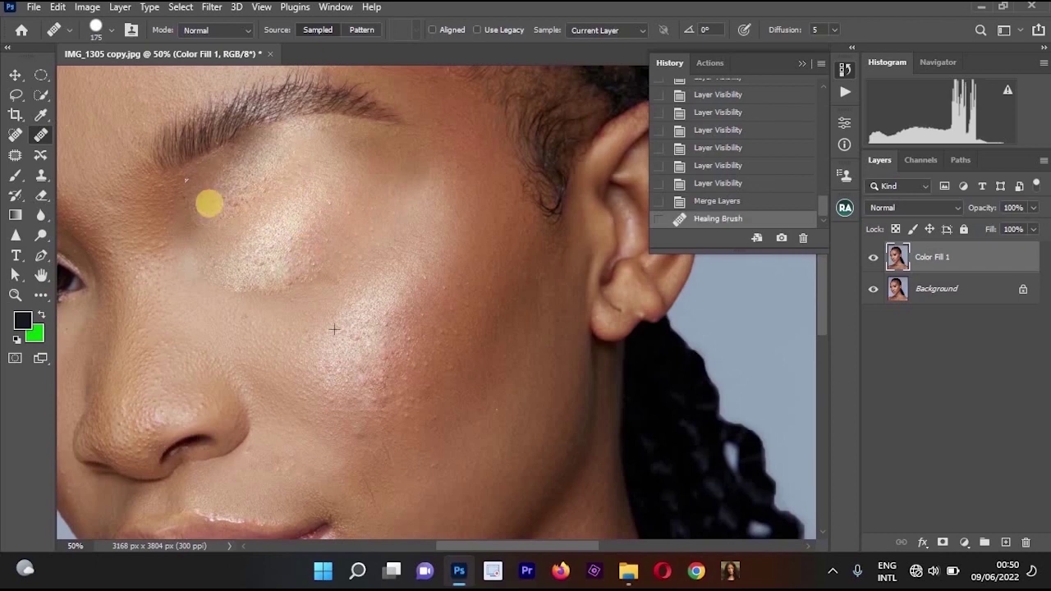
pyautogui.click(210, 203)
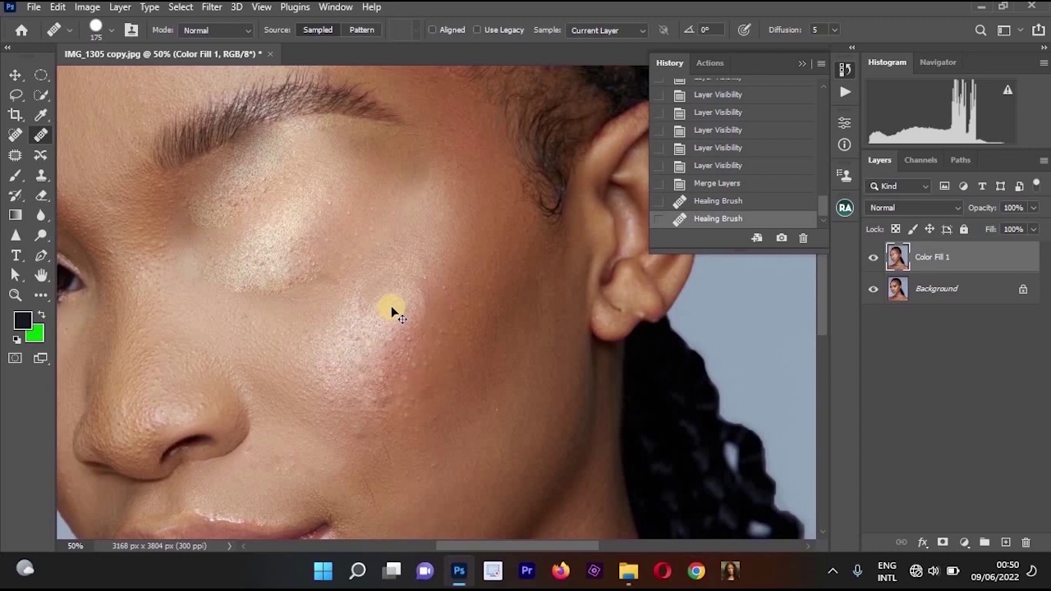
pyautogui.hotkey('ctrl', 'z')
pyautogui.hotkey('ctrl', 'z')
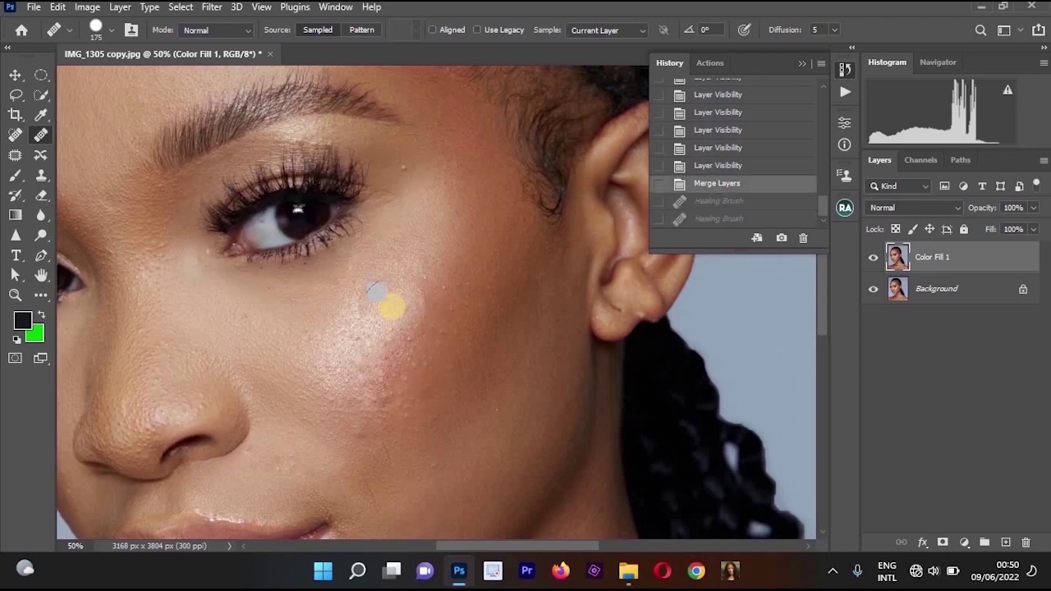
# Reduce the Healing Brush's size for retouching the cheek
pyautogui.press('[')
pyautogui.press('[')
pyautogui.press('[')
pyautogui.press('[')
pyautogui.press('[')
pyautogui.press('[')
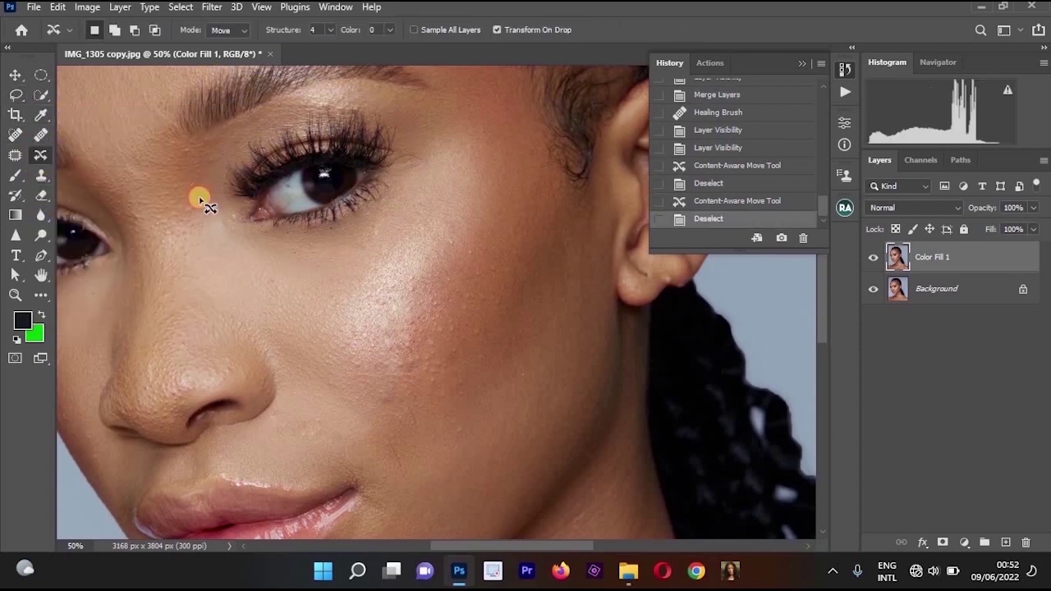
# Try to move the eye with its lashes down onto the cheek using the Content-Aware Move tool
pyautogui.moveTo(201, 201)
pyautogui.mouseDown()
pyautogui.moveTo(361, 233)
pyautogui.moveTo(389, 115)
pyautogui.moveTo(298, 103)
pyautogui.moveTo(204, 191)
pyautogui.mouseUp()
pyautogui.moveTo(324, 156); pyautogui.dragTo(426, 251)
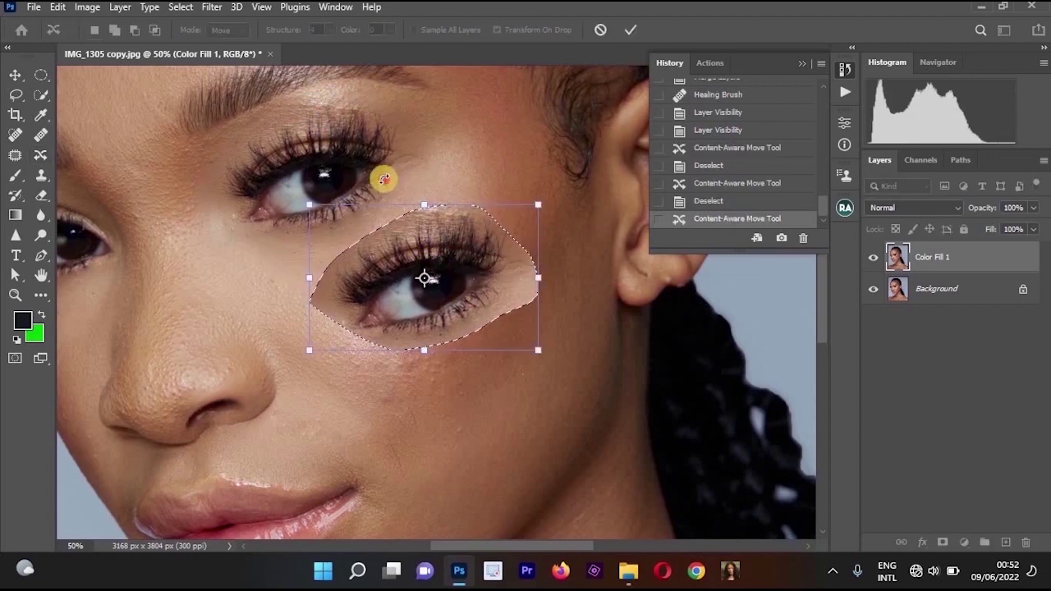
pyautogui.press('Return')
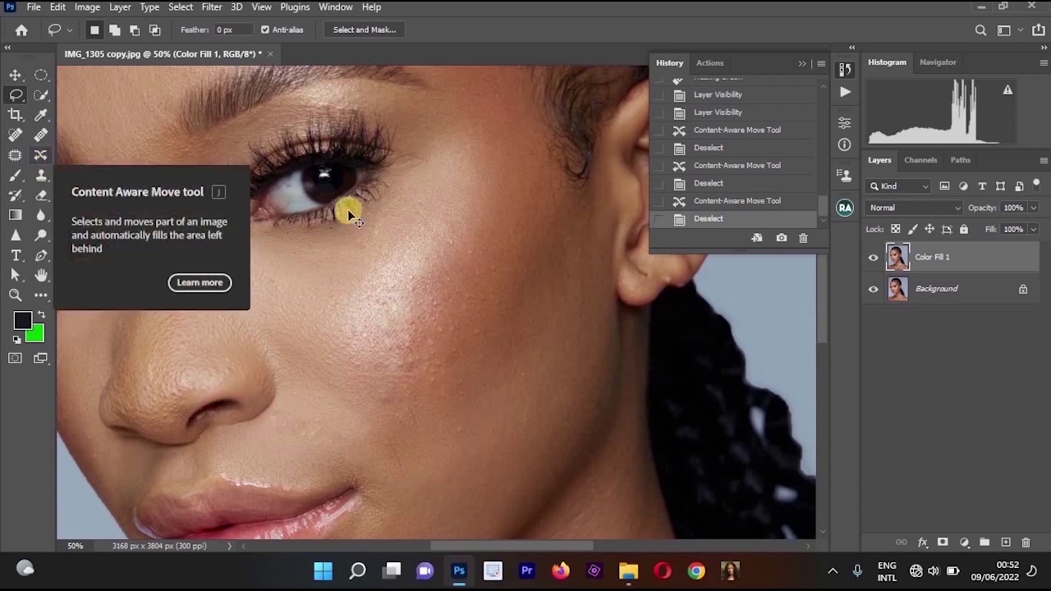
# Try cloning cheek skin over the lower lashes with the Clone Stamp at size 100 and 9% flow, and undo the stroke
pyautogui.click(348, 207)
pyautogui.scroll(1, 347, 207)
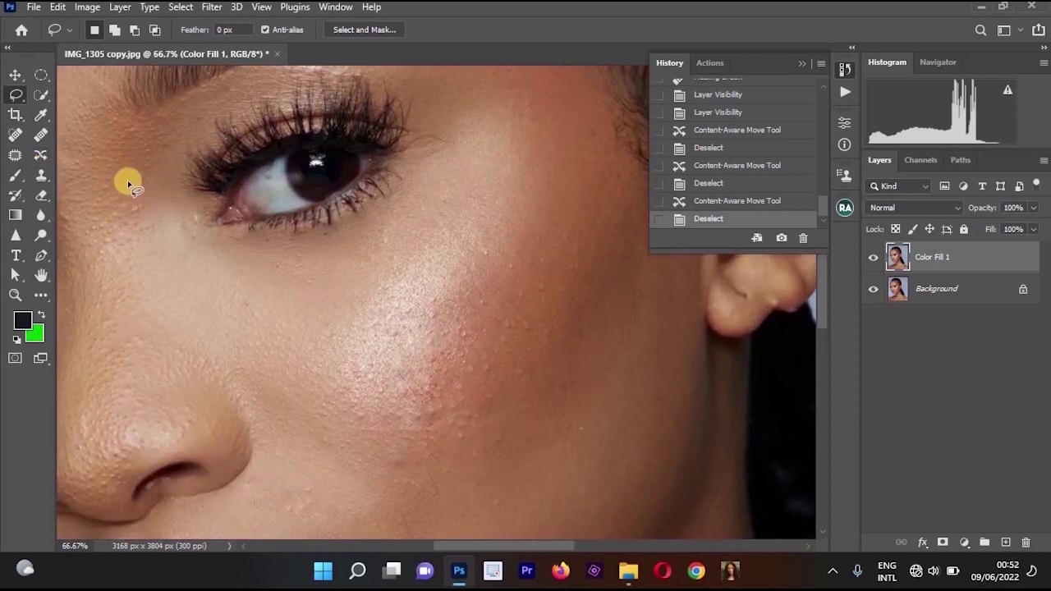
pyautogui.click(42, 174)
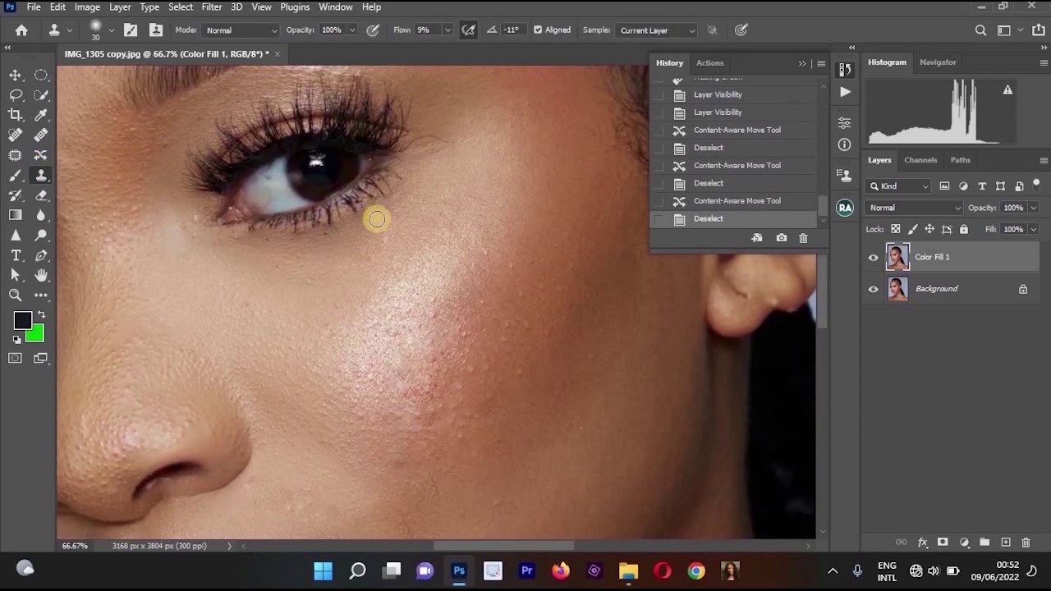
pyautogui.press(']')
pyautogui.press(']')
pyautogui.press(']')
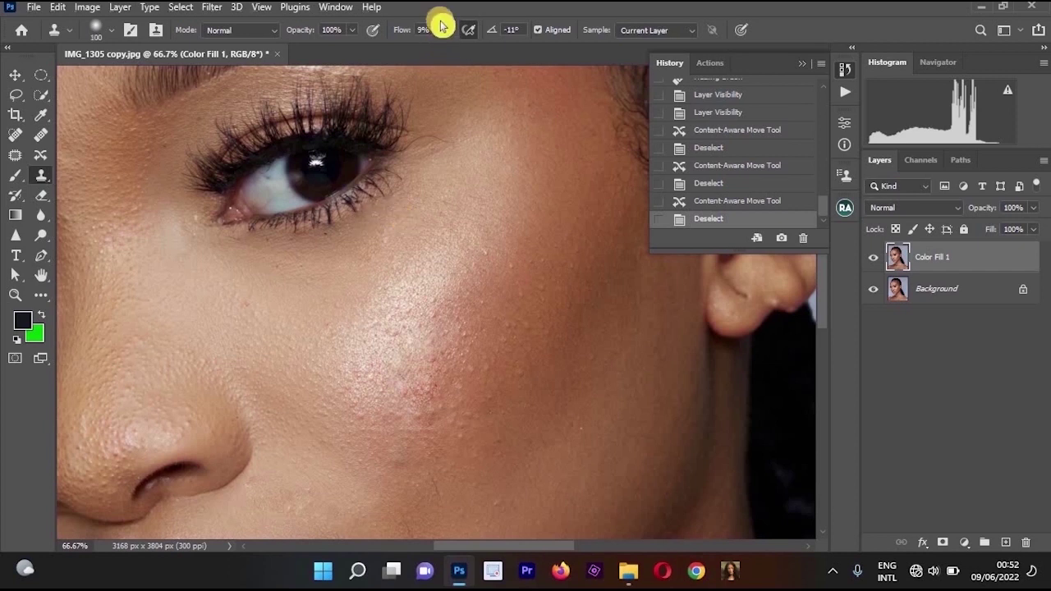
pyautogui.keyDown('alt'); pyautogui.click(412, 232); pyautogui.keyUp('alt')
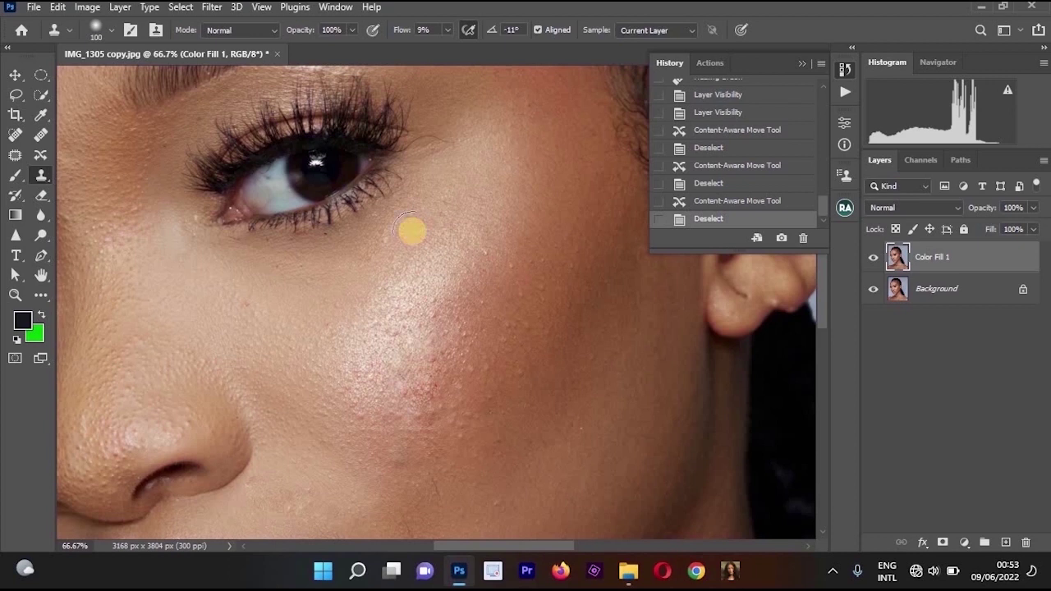
pyautogui.moveTo(412, 231)
pyautogui.mouseDown()
pyautogui.moveTo(380, 210)
pyautogui.moveTo(298, 246)
pyautogui.moveTo(255, 246)
pyautogui.moveTo(384, 221)
pyautogui.moveTo(294, 250)
pyautogui.moveTo(382, 233)
pyautogui.moveTo(371, 244)
pyautogui.moveTo(358, 219)
pyautogui.moveTo(257, 245)
pyautogui.moveTo(385, 197)
pyautogui.moveTo(363, 218)
pyautogui.moveTo(262, 255)
pyautogui.moveTo(393, 220)
pyautogui.moveTo(392, 202)
pyautogui.moveTo(295, 239)
pyautogui.mouseUp()
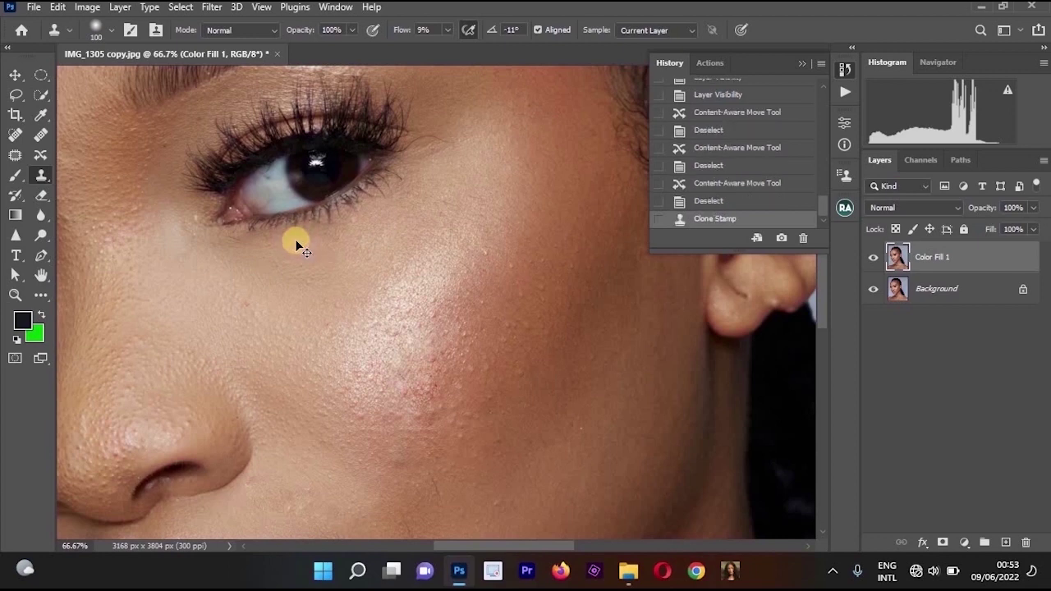
pyautogui.hotkey('ctrl', 'shift', 'z')
pyautogui.hotkey('ctrl', 'z')
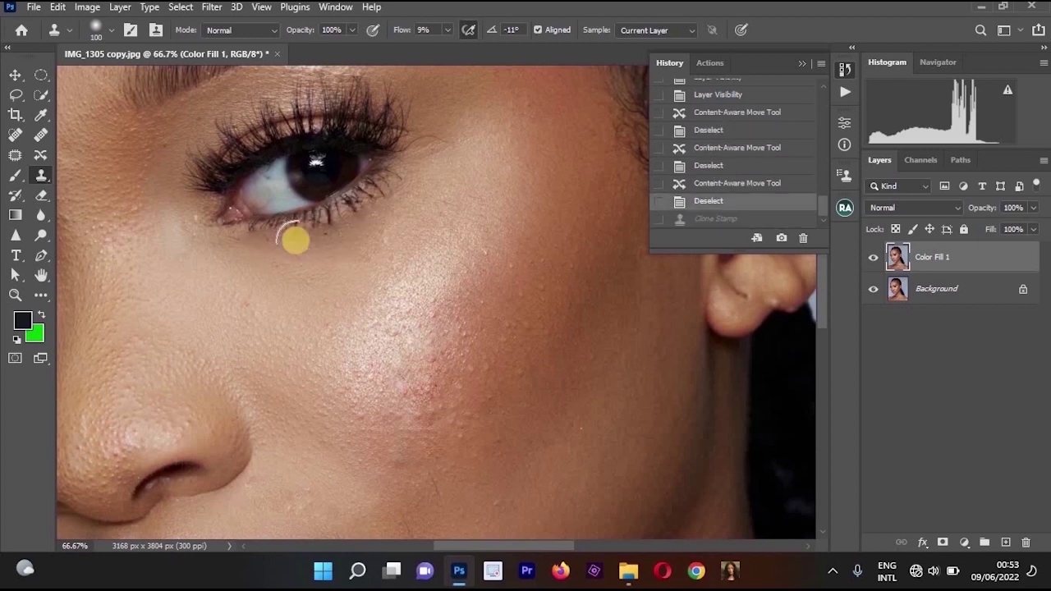
# Restore the undone Clone Stamp stroke under the eye, and set the brush to size 250 and 100% flow
pyautogui.hotkey('ctrl', 'shift', 'z')
pyautogui.hotkey('ctrl', '-')
pyautogui.press(']')
pyautogui.press(']')
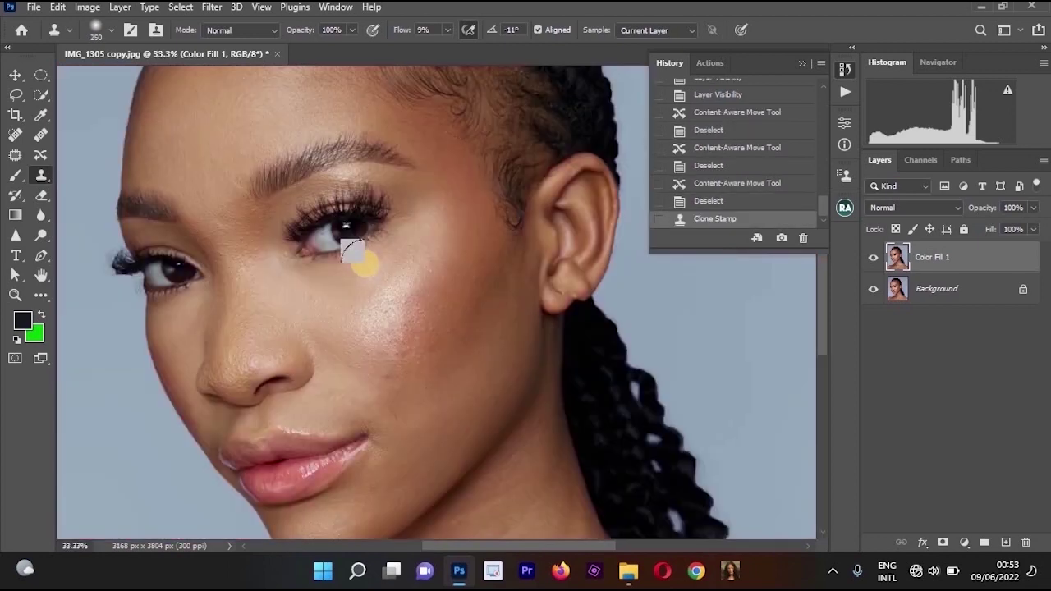
pyautogui.click(448, 30)
pyautogui.moveTo(462, 48); pyautogui.dragTo(515, 47)
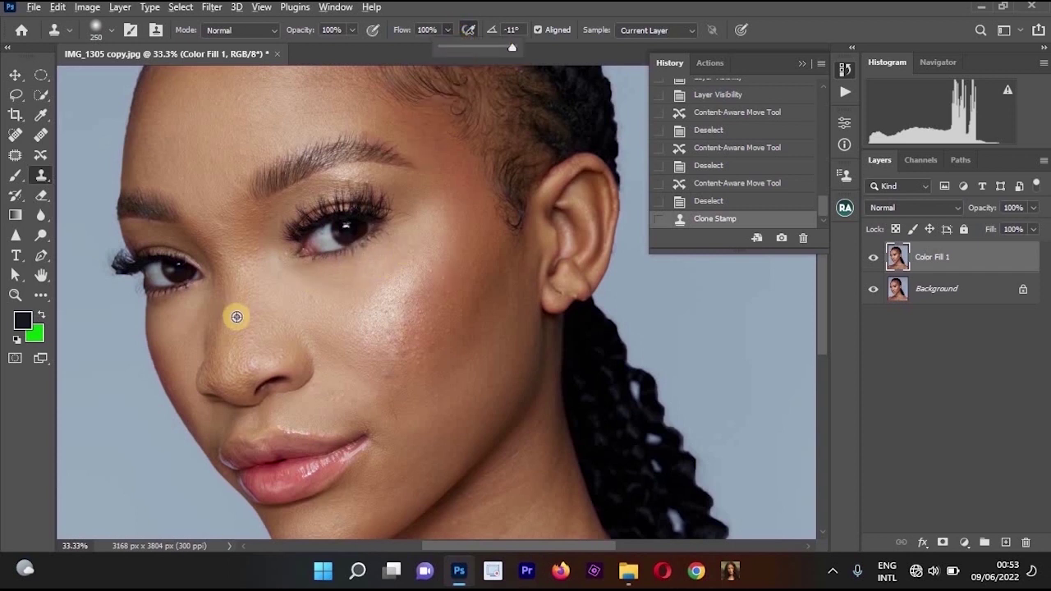
# Try cloning the woman's nose over her eye with the Clone Stamp, and undo the stroke
pyautogui.click(325, 220)
pyautogui.moveTo(325, 220)
pyautogui.mouseDown()
pyautogui.moveTo(354, 236)
pyautogui.moveTo(308, 243)
pyautogui.moveTo(309, 227)
pyautogui.moveTo(279, 243)
pyautogui.moveTo(270, 221)
pyautogui.moveTo(280, 273)
pyautogui.moveTo(261, 244)
pyautogui.moveTo(281, 269)
pyautogui.moveTo(279, 215)
pyautogui.moveTo(242, 210)
pyautogui.moveTo(274, 276)
pyautogui.moveTo(275, 257)
pyautogui.moveTo(317, 207)
pyautogui.moveTo(290, 224)
pyautogui.moveTo(325, 288)
pyautogui.moveTo(358, 261)
pyautogui.moveTo(372, 227)
pyautogui.moveTo(367, 150)
pyautogui.moveTo(299, 219)
pyautogui.moveTo(270, 178)
pyautogui.moveTo(300, 172)
pyautogui.moveTo(354, 187)
pyautogui.moveTo(366, 122)
pyautogui.moveTo(329, 143)
pyautogui.moveTo(298, 199)
pyautogui.moveTo(333, 269)
pyautogui.moveTo(314, 237)
pyautogui.mouseUp()
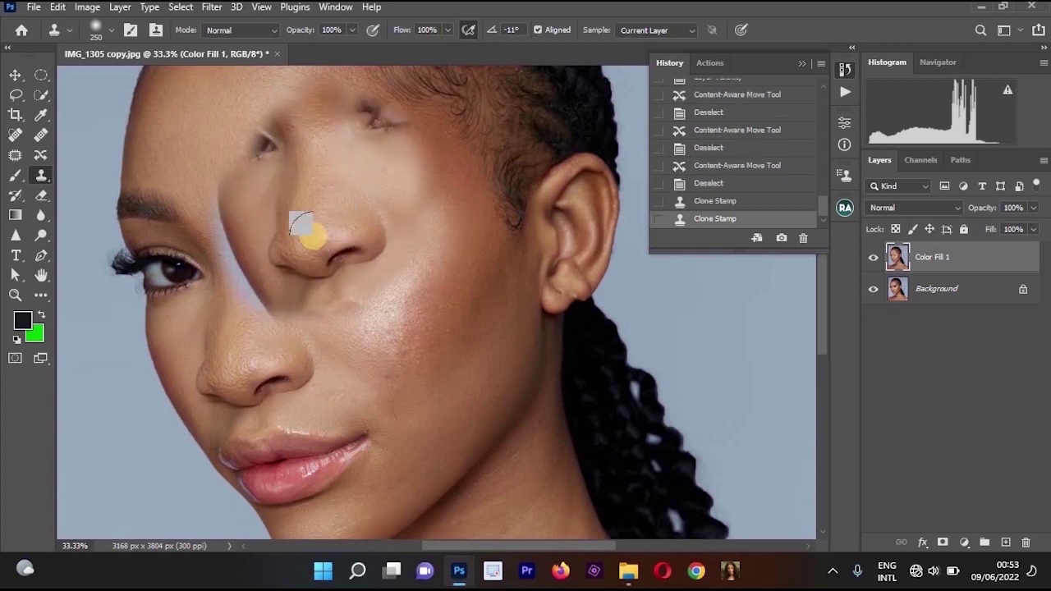
pyautogui.hotkey('ctrl', 'z')
pyautogui.keyDown('ctrl'); pyautogui.keyDown('alt'); pyautogui.click(403, 282); pyautogui.keyUp('alt'); pyautogui.keyUp('ctrl')
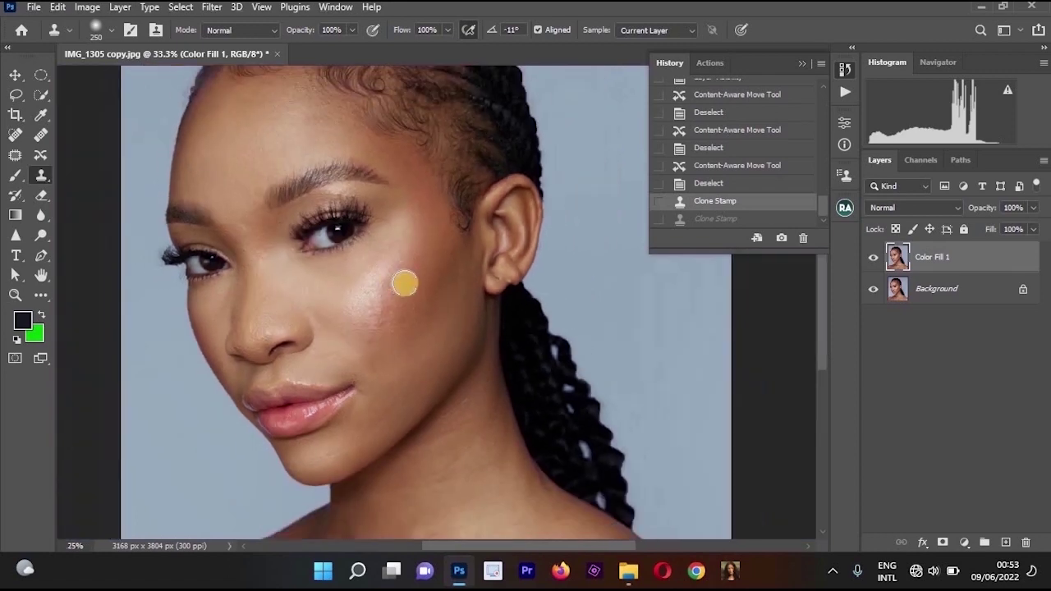
pyautogui.keyDown('ctrl'); pyautogui.keyDown('alt'); pyautogui.click(403, 282); pyautogui.keyUp('alt'); pyautogui.keyUp('ctrl')
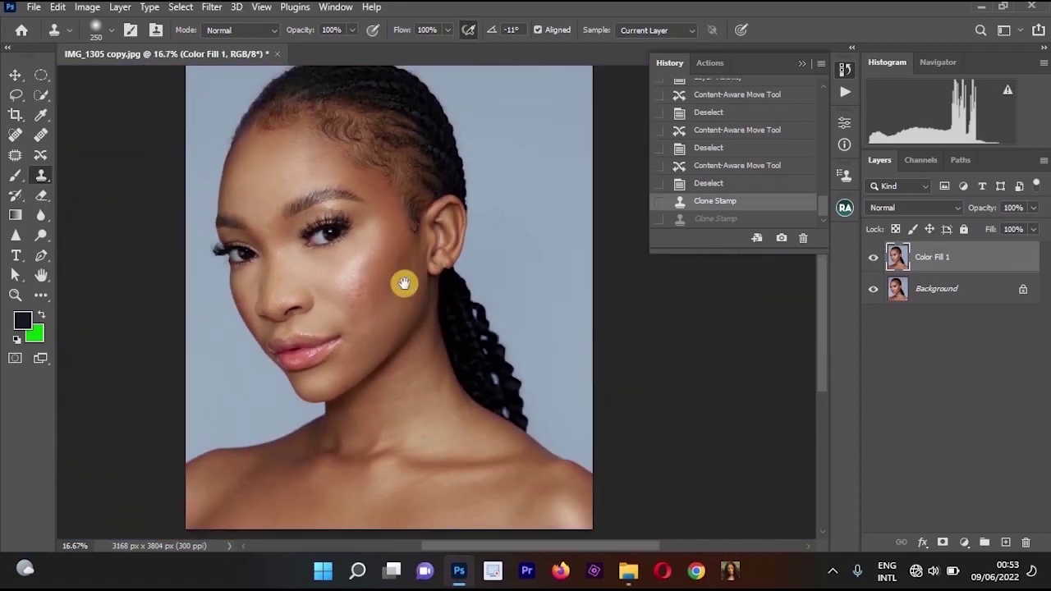
pyautogui.keyDown('ctrl'); pyautogui.click(404, 285); pyautogui.keyUp('ctrl')
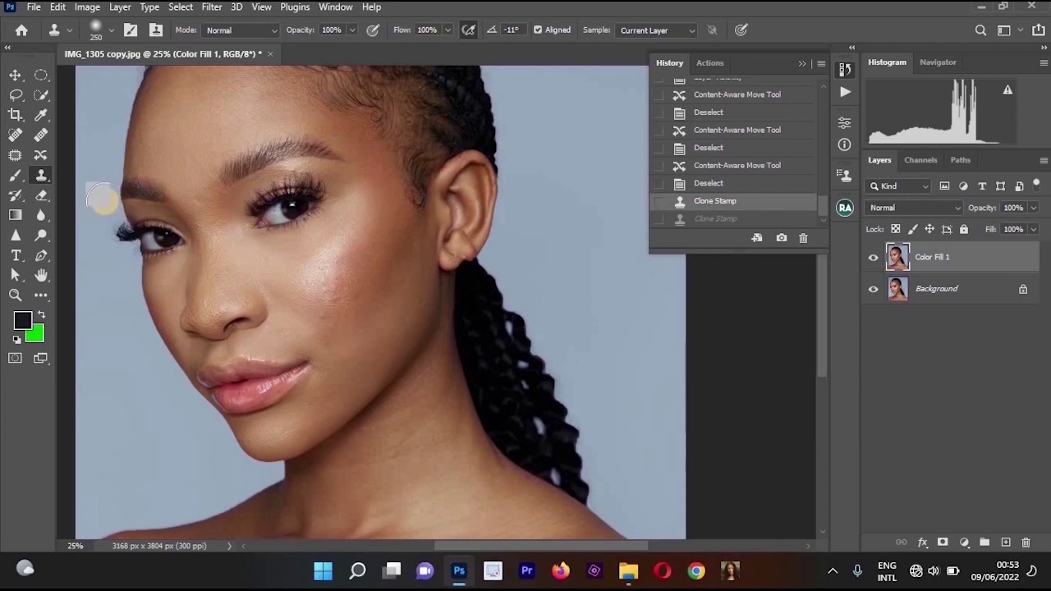
# Try the Eraser at size 175 on the eye and cheek of Color Fill 1, and compare the layer hidden and shown
pyautogui.click(41, 197)
pyautogui.keyDown('ctrl'); pyautogui.click(332, 247); pyautogui.keyUp('ctrl')
pyautogui.keyDown('ctrl'); pyautogui.click(332, 246); pyautogui.keyUp('ctrl')
pyautogui.scroll(3, 362, 331)
pyautogui.hscroll(-1, 362, 331)
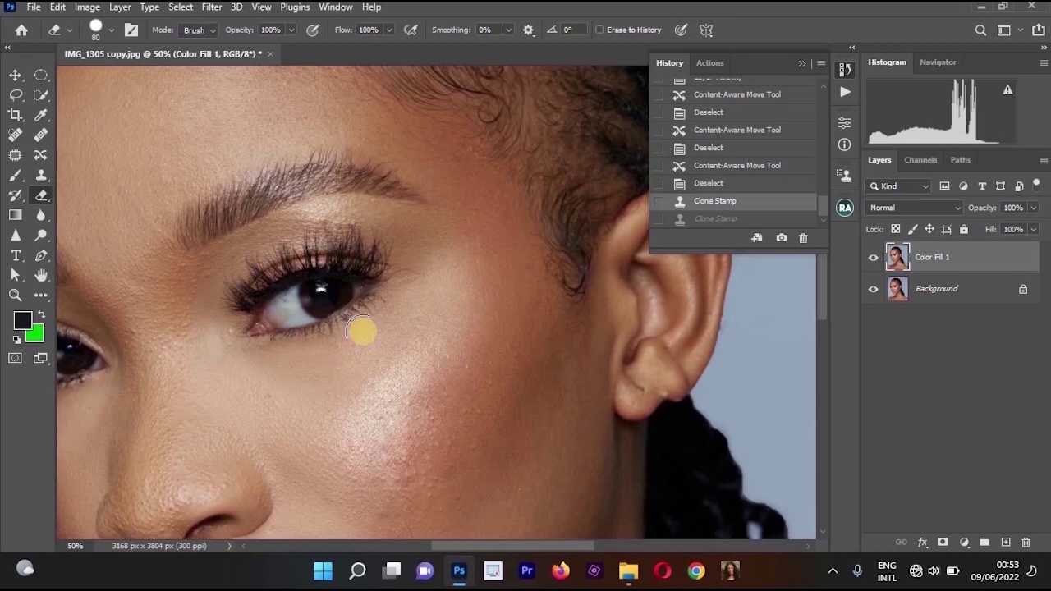
pyautogui.press(']')
pyautogui.press(']')
pyautogui.press(']')
pyautogui.press(']')
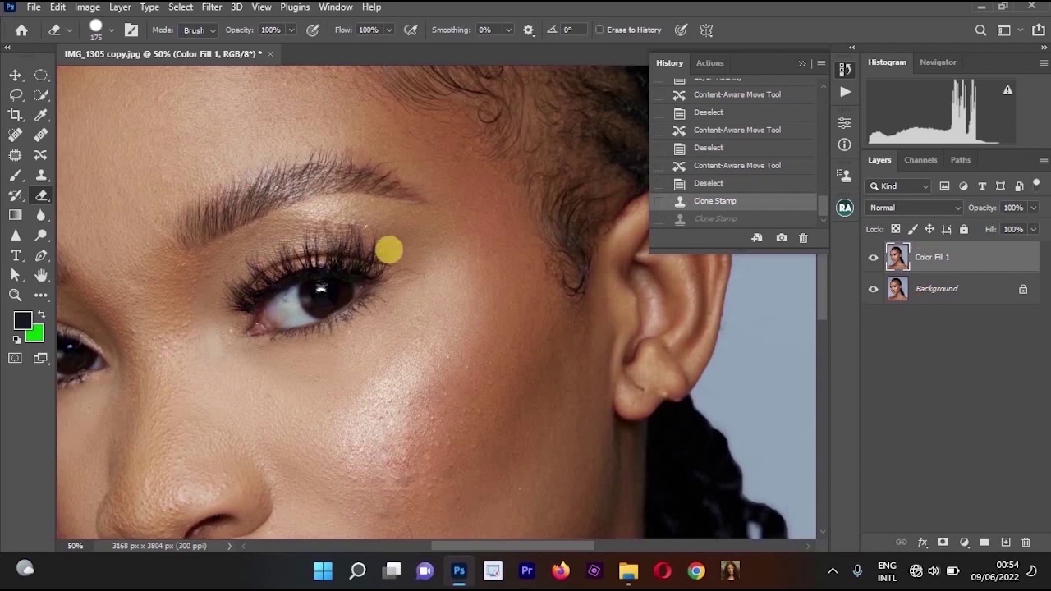
pyautogui.click(301, 298)
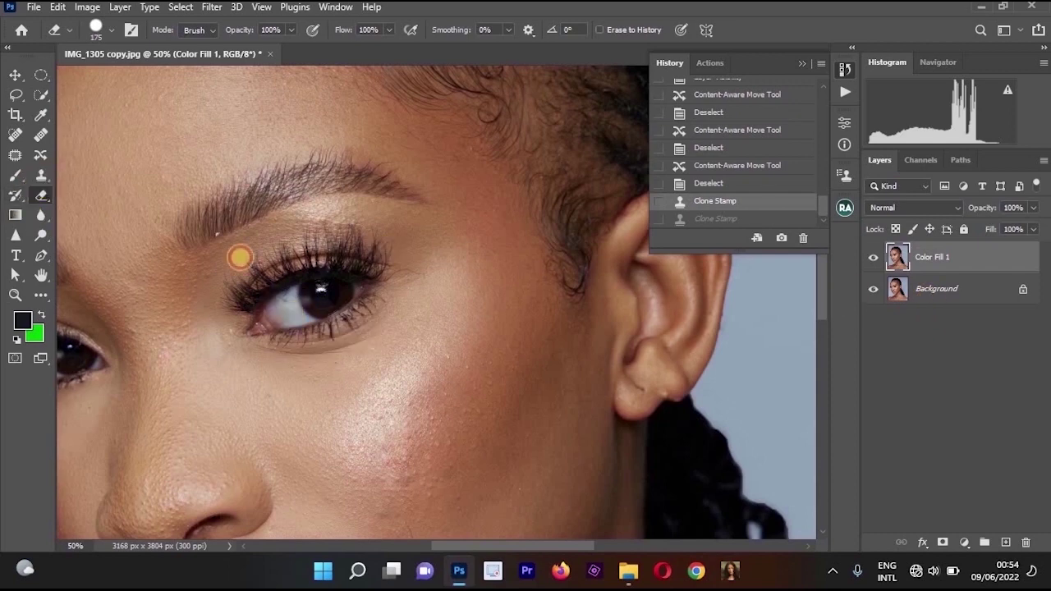
pyautogui.moveTo(384, 473); pyautogui.dragTo(411, 462)
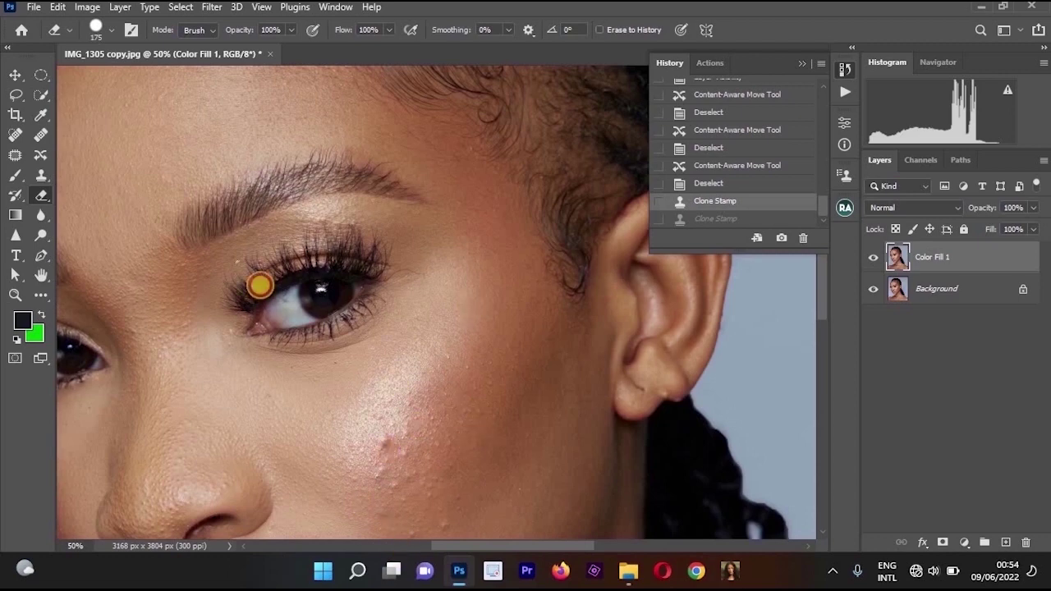
pyautogui.click(258, 286)
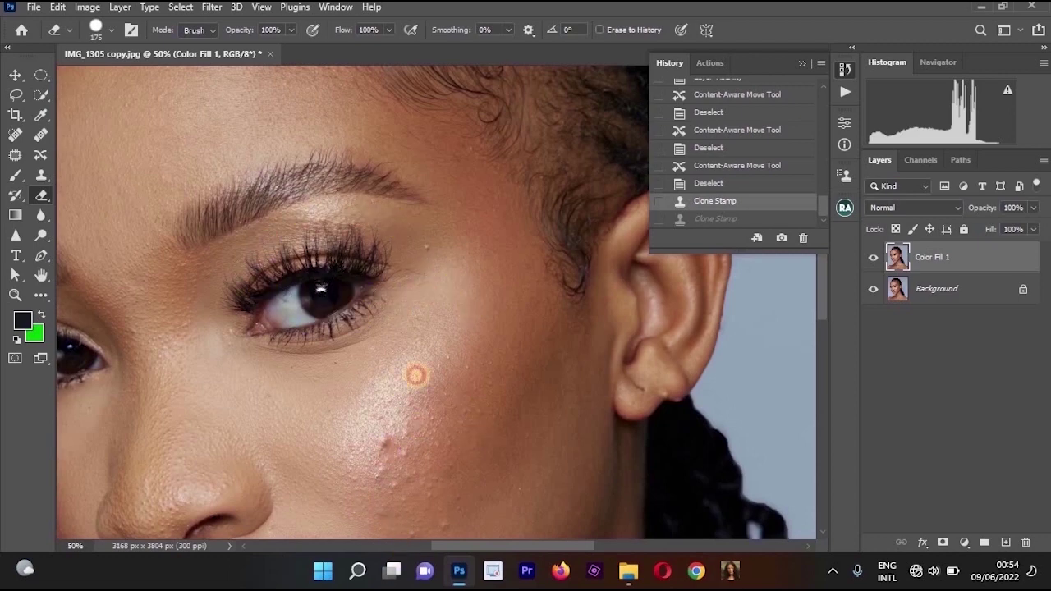
pyautogui.hotkey('ctrl', ',')
pyautogui.hotkey('ctrl', ',')
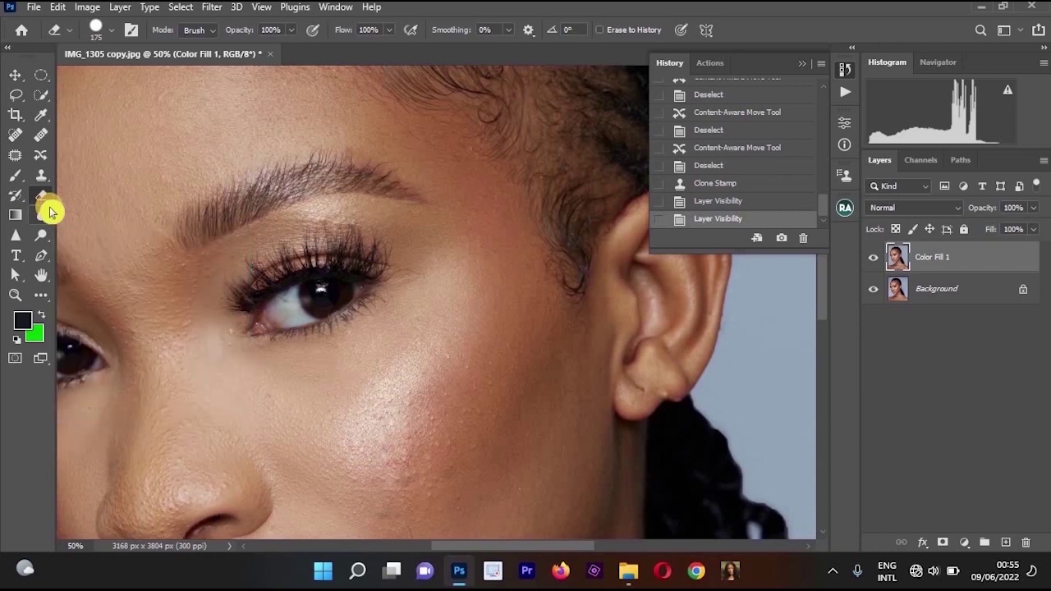
# Activate the Blur Tool and look up the blur filters
pyautogui.moveTo(46, 212); pyautogui.dragTo(109, 222)
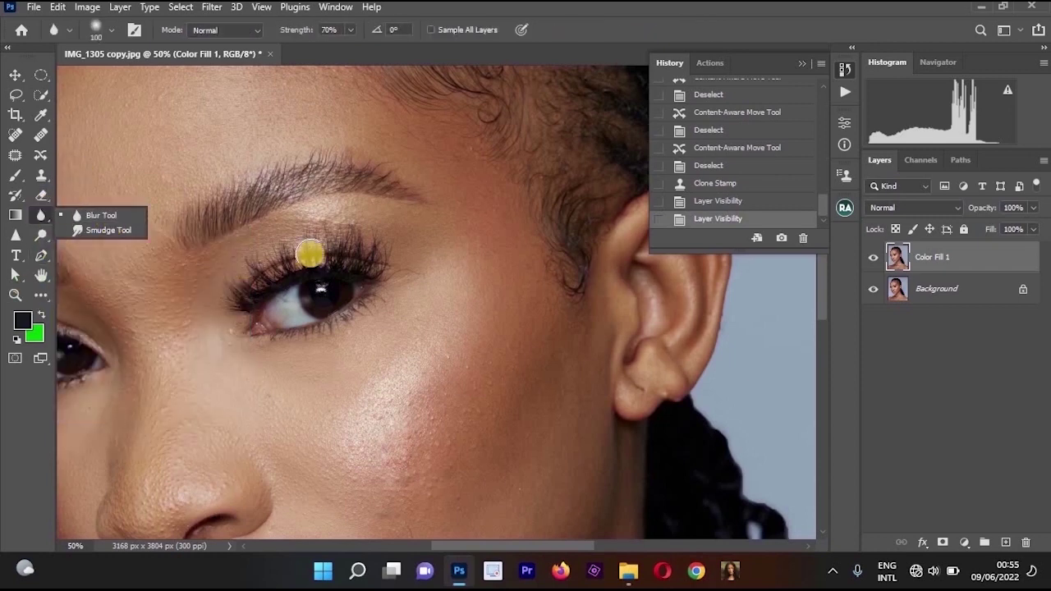
pyautogui.click(211, 7)
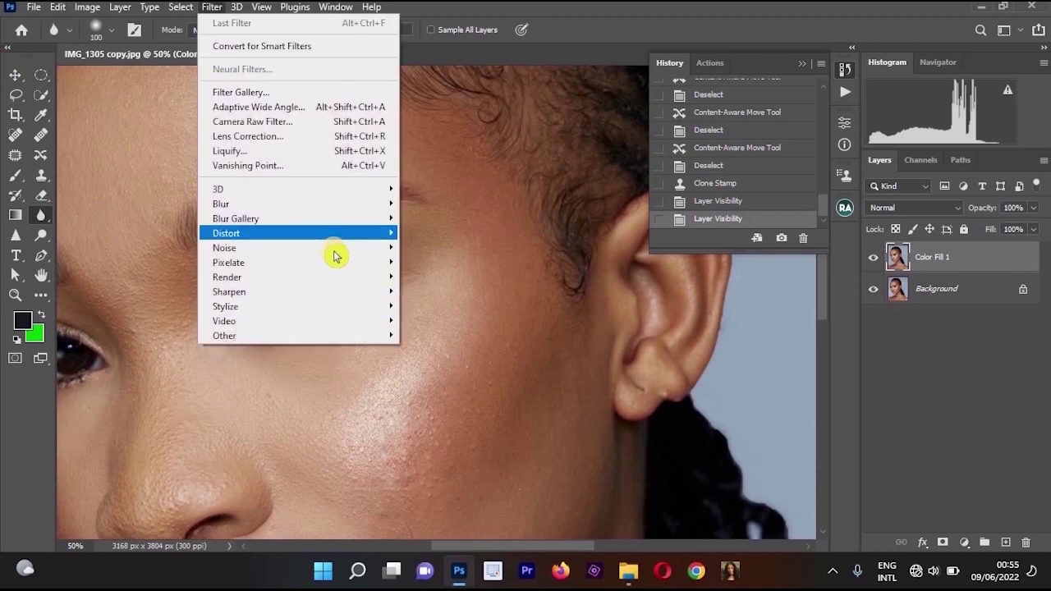
pyautogui.moveTo(328, 215)
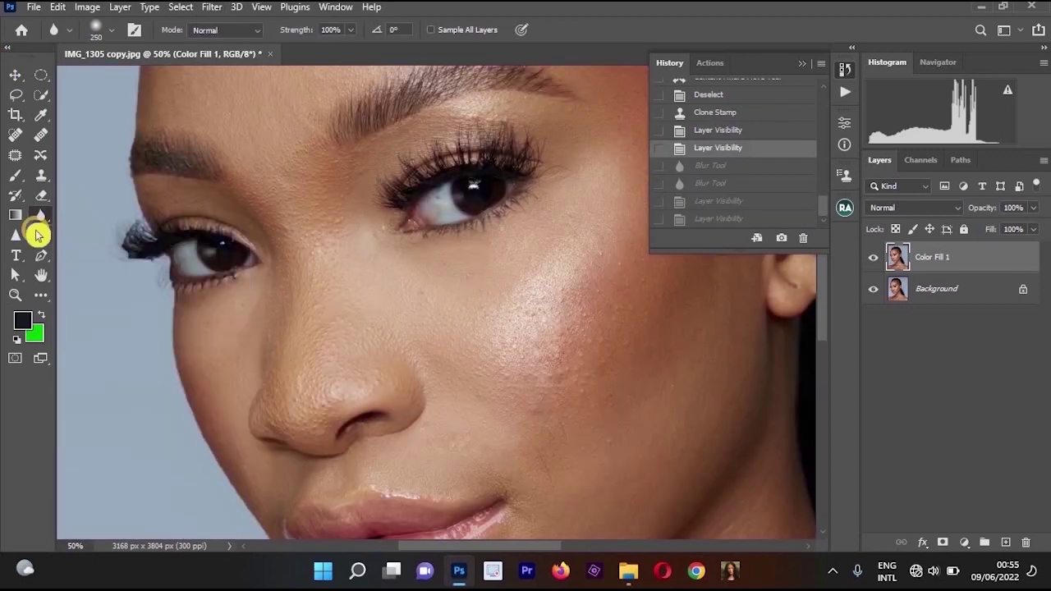
# Activate the Dodge Tool with brush size 200 and duplicate the Color Fill 1 layer
pyautogui.click(37, 236)
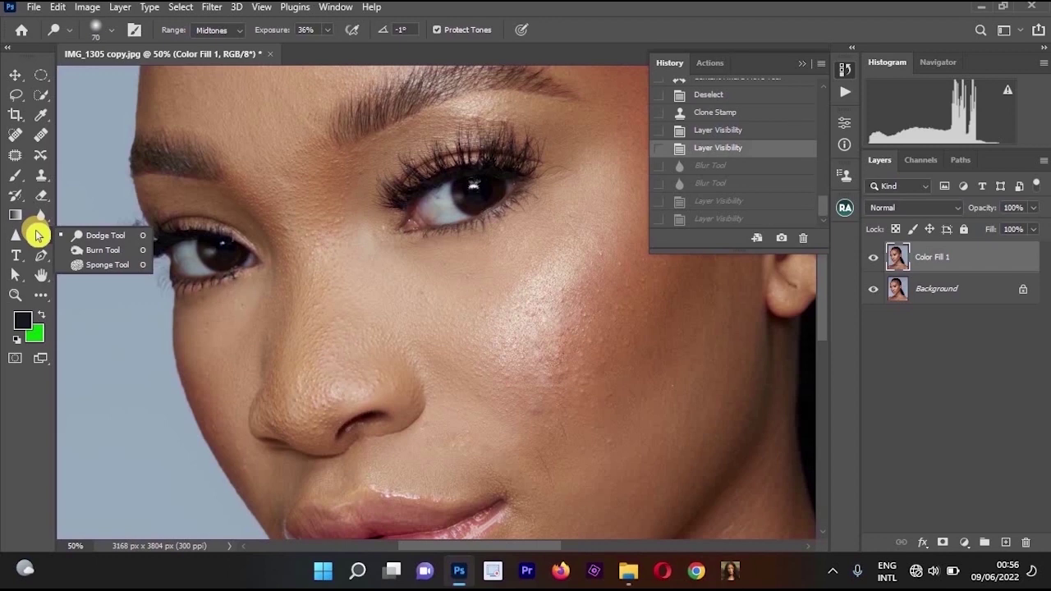
pyautogui.click(78, 236)
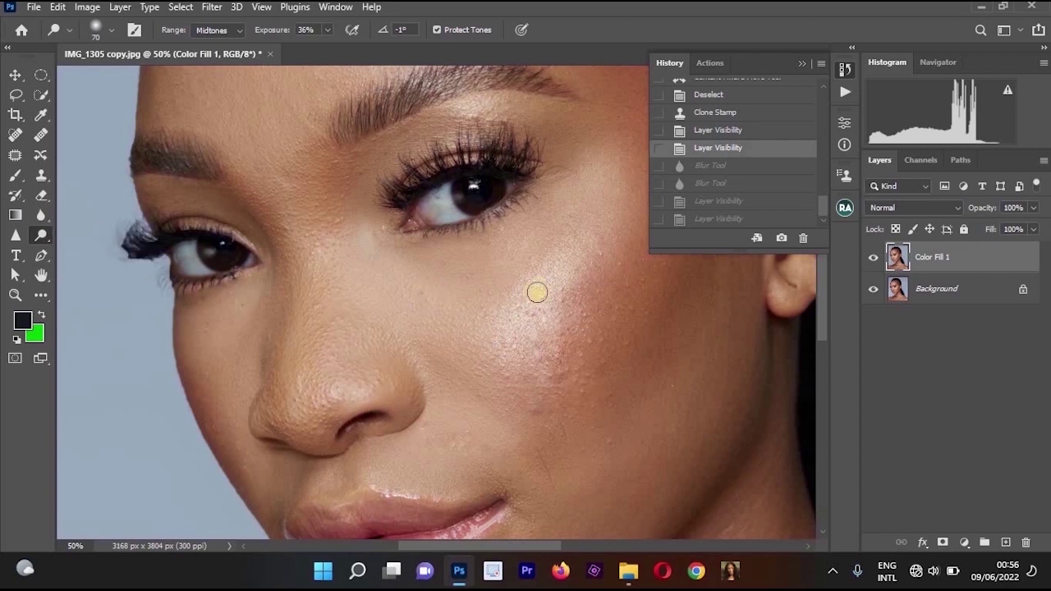
pyautogui.press(']')
pyautogui.press(']')
pyautogui.press(']')
pyautogui.press(']')
pyautogui.hotkey('ctrl', 'j')
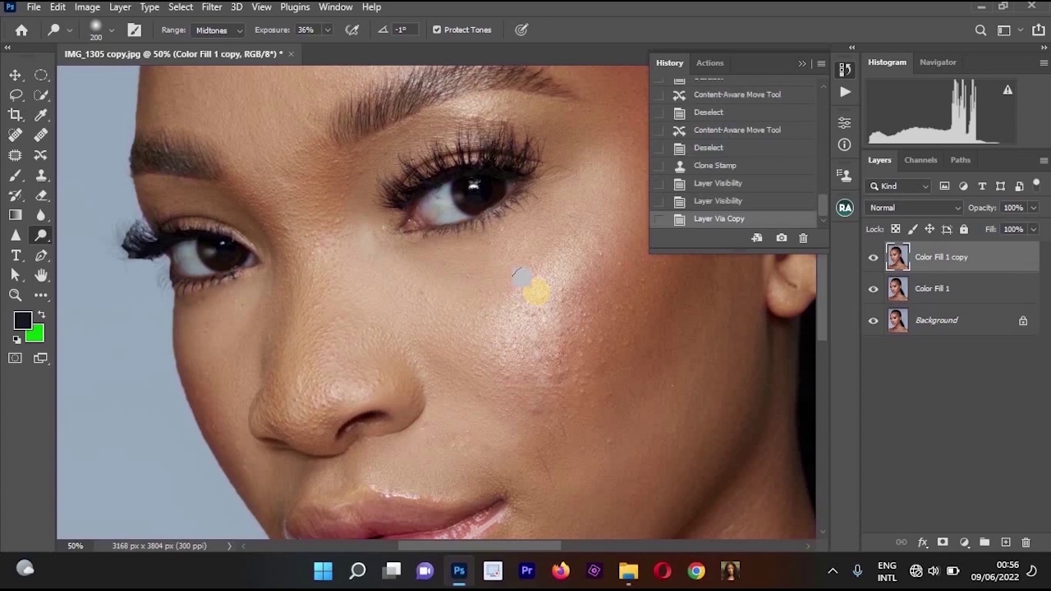
# Brighten the cheek highlight with the Dodge Tool at size 400, Midtones range and 36% exposure, redoing the first stroke
pyautogui.keyDown('alt'); pyautogui.click(539, 294); pyautogui.keyUp('alt')
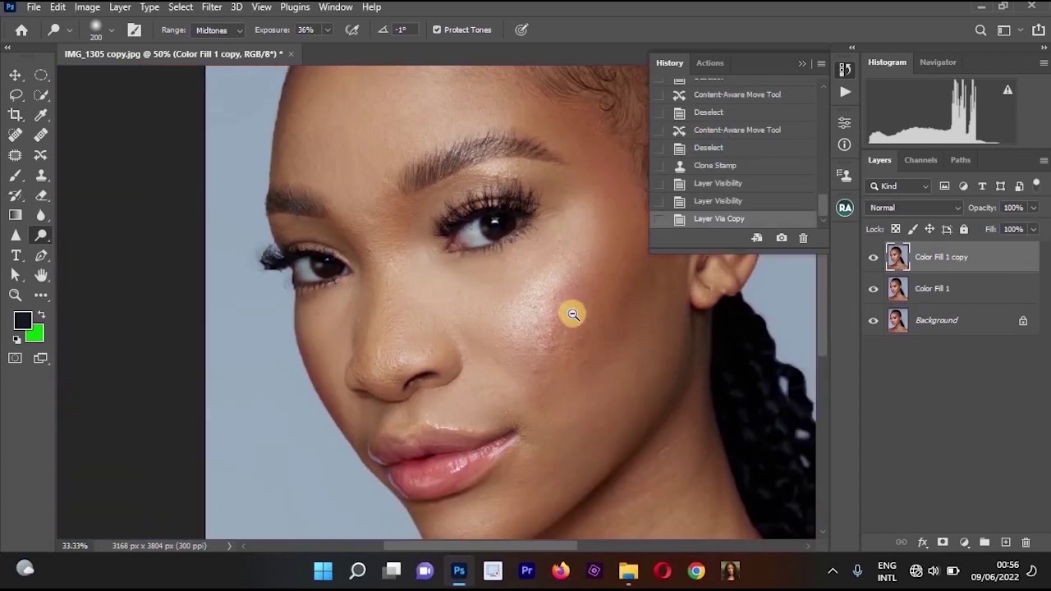
pyautogui.keyDown('alt'); pyautogui.click(570, 312); pyautogui.keyUp('alt')
pyautogui.hotkey('ctrl', '+')
pyautogui.press(']')
pyautogui.press(']')
pyautogui.press(']')
pyautogui.moveTo(446, 340); pyautogui.dragTo(487, 244)
pyautogui.hotkey('ctrl', 'z')
pyautogui.moveTo(455, 323); pyautogui.dragTo(481, 292)
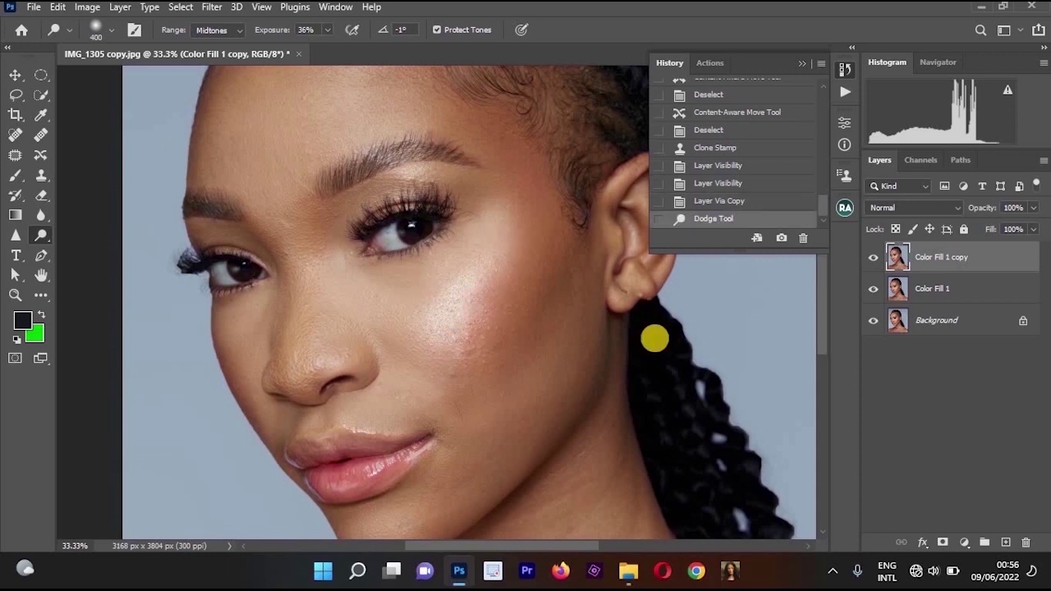
# Darken the skin around the cheek highlight with the Burn Tool at size 300, Midtones range and 1% exposure
pyautogui.rightClick(42, 236)
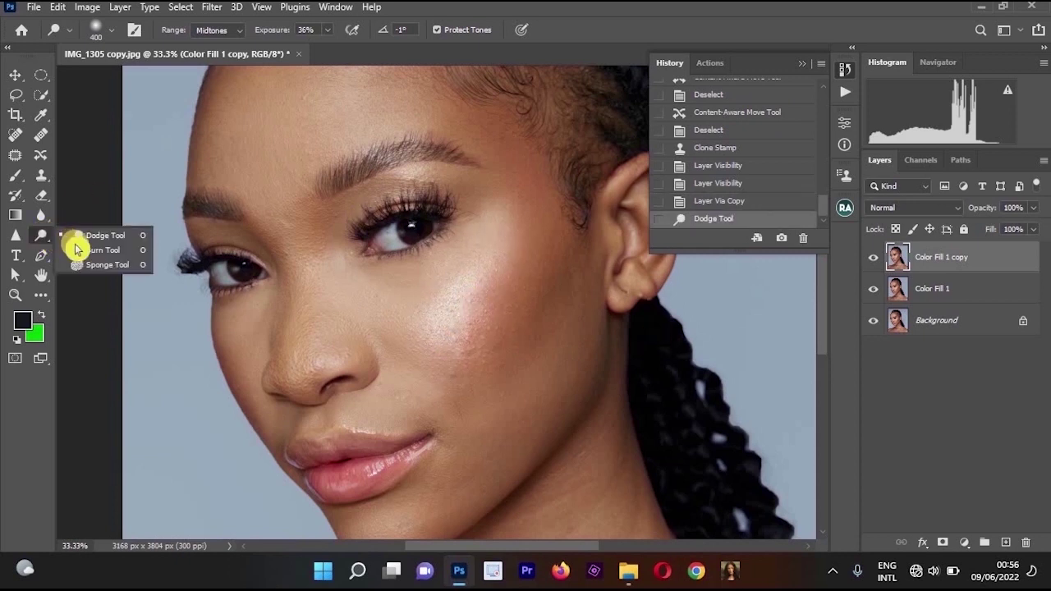
pyautogui.click(90, 250)
pyautogui.press(']')
pyautogui.press(']')
pyautogui.press(']')
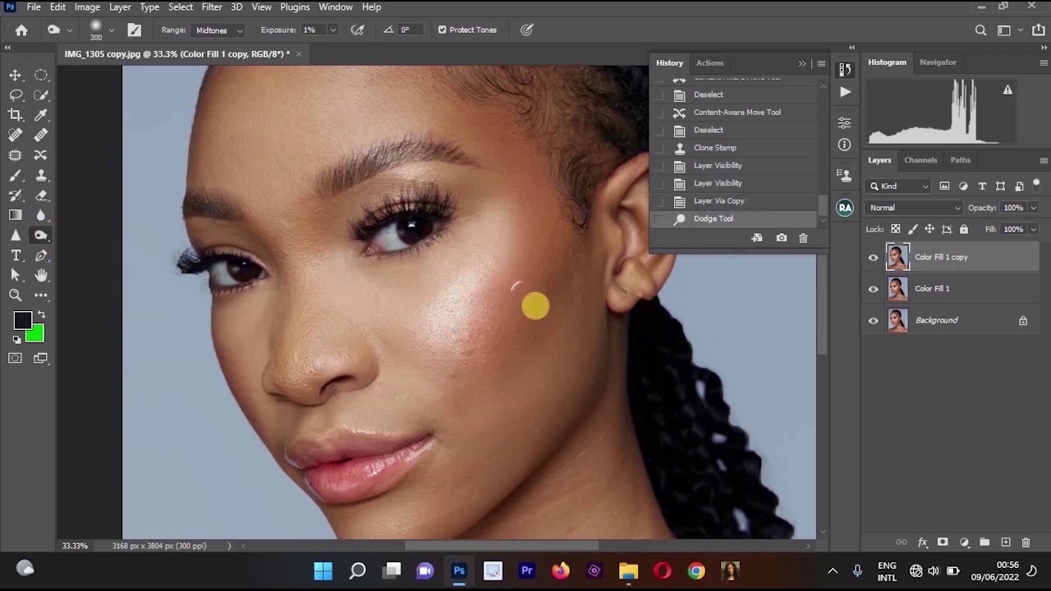
pyautogui.moveTo(537, 275); pyautogui.dragTo(513, 332)
pyautogui.click(495, 386)
pyautogui.click(493, 392)
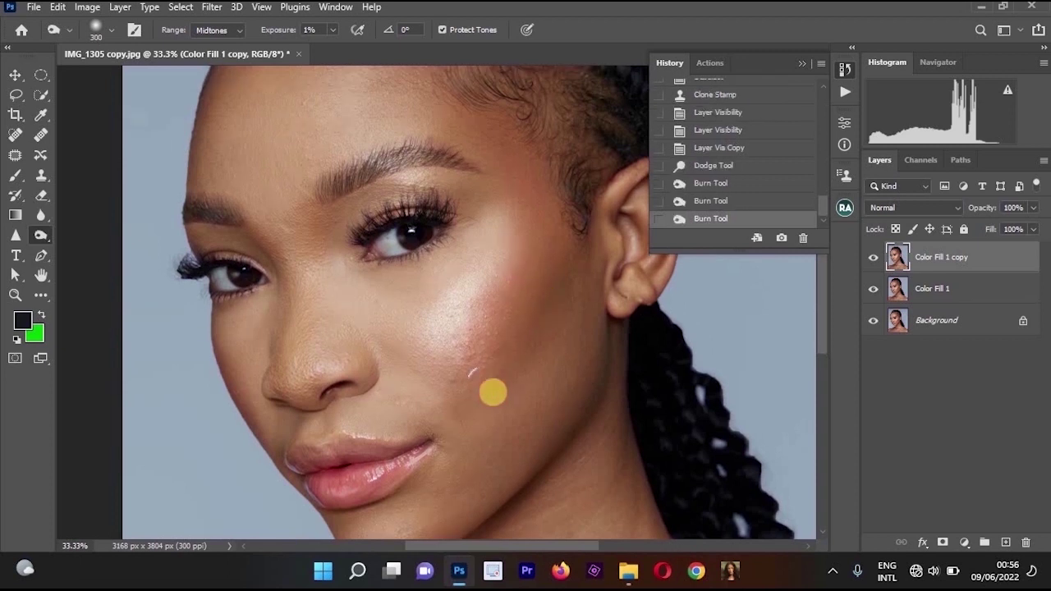
pyautogui.moveTo(493, 392)
pyautogui.mouseDown()
pyautogui.moveTo(558, 257)
pyautogui.moveTo(873, 254)
pyautogui.mouseUp()
# Compare the face with the Color Fill 1 copy layer hidden and shown
pyautogui.click(874, 257)
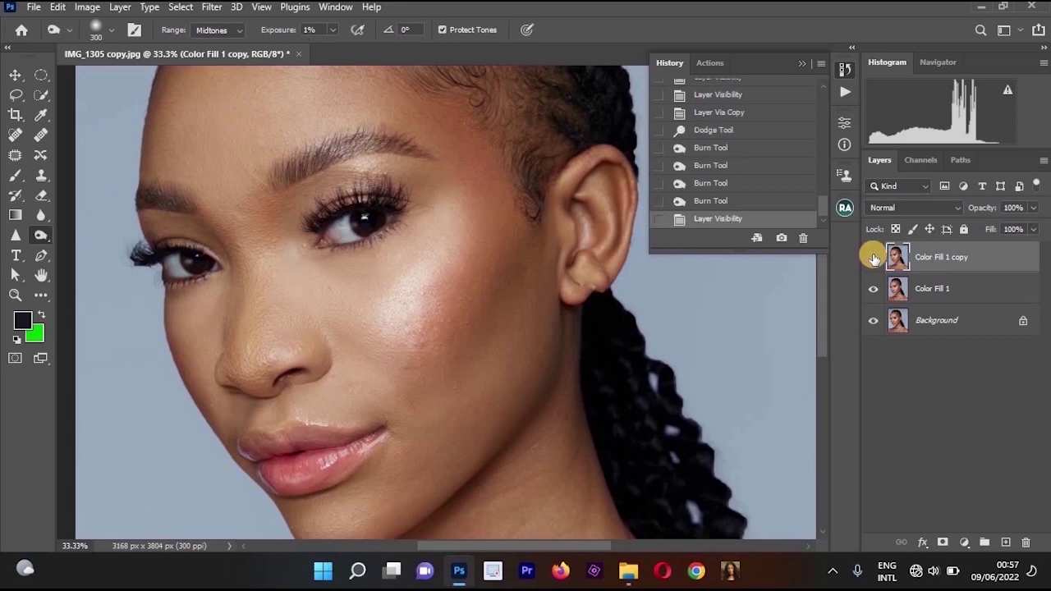
pyautogui.hotkey('ctrl', ',')
pyautogui.scroll(-5, 492, 247)
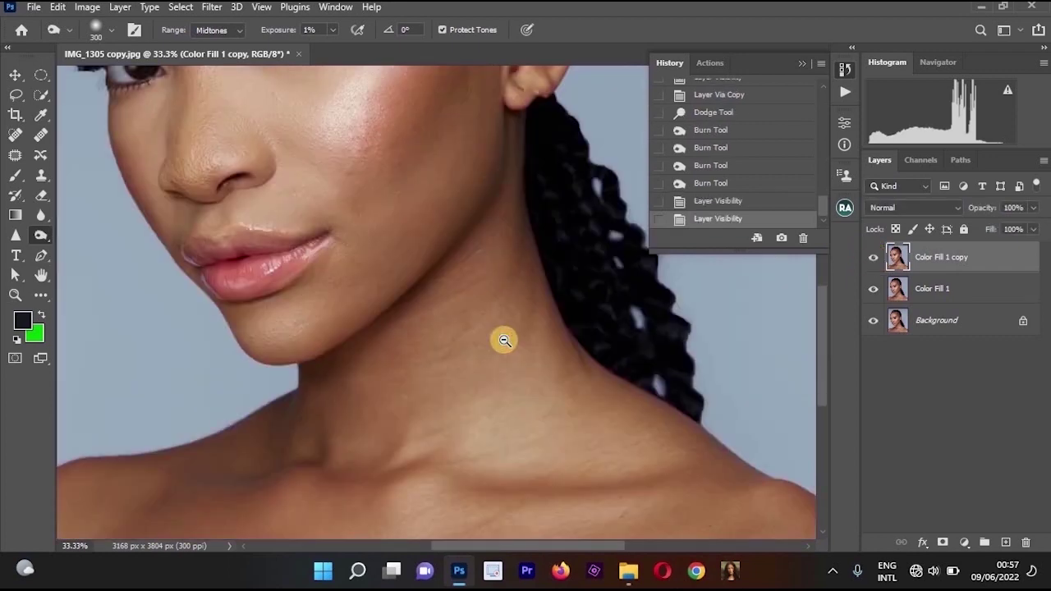
pyautogui.keyDown('alt'); pyautogui.click(496, 335); pyautogui.keyUp('alt')
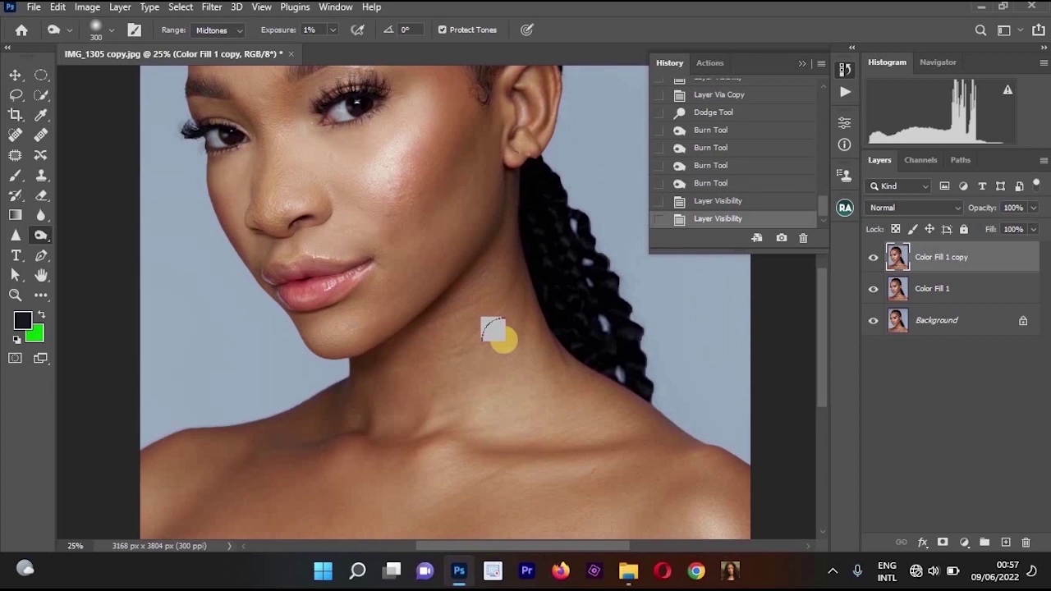
pyautogui.press('[')
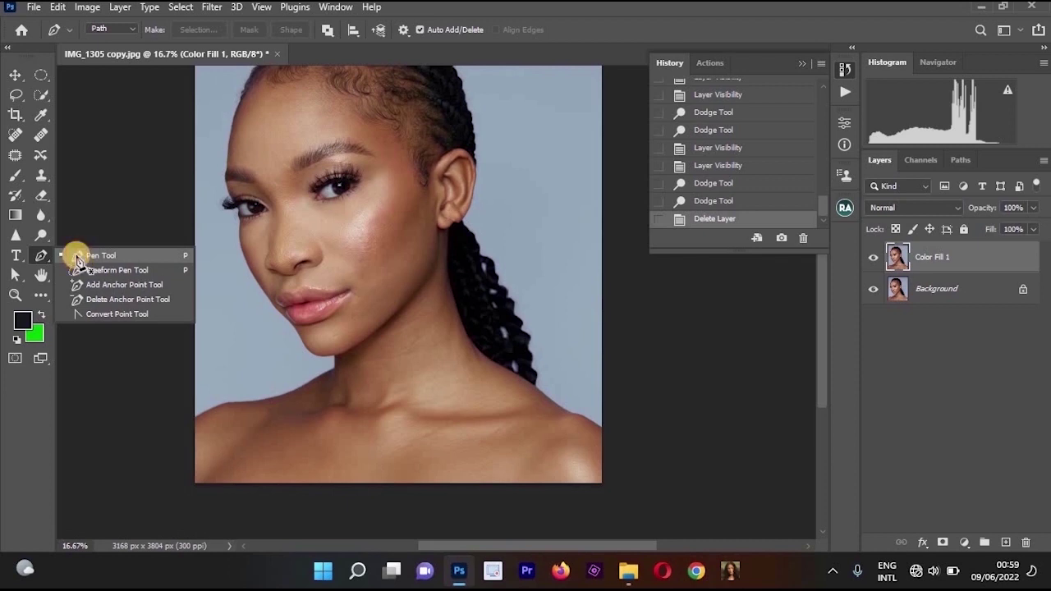
# Start a Pen Tool path at the photo's edge and trace the shoulder line up to the neck below the chin
pyautogui.click(78, 259)
pyautogui.scroll(2, 507, 382)
pyautogui.scroll(3, 507, 381)
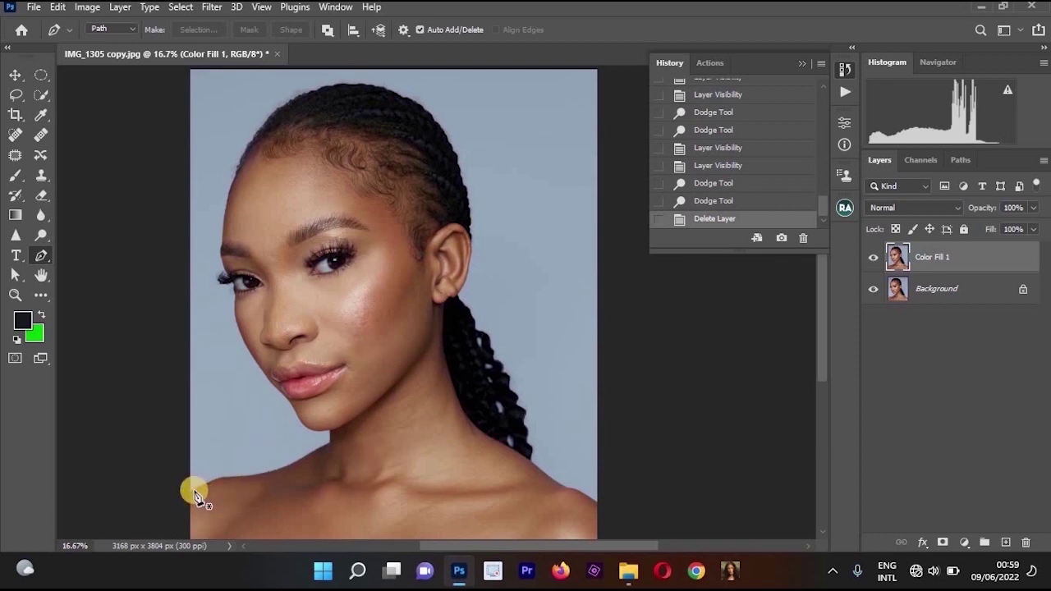
pyautogui.click(185, 495)
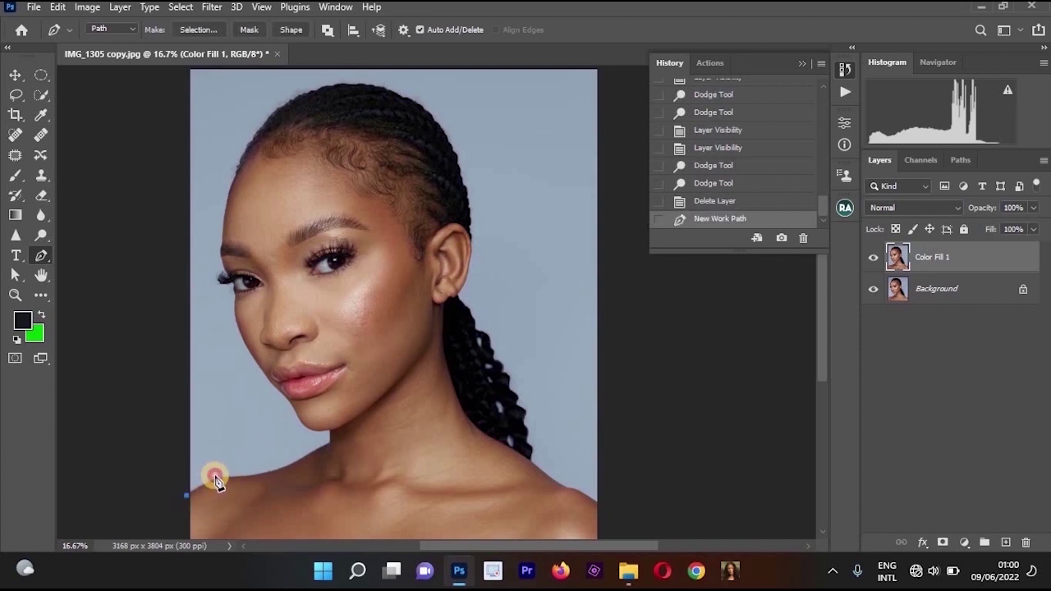
pyautogui.moveTo(215, 474); pyautogui.dragTo(312, 422)
pyautogui.keyDown('alt'); pyautogui.click(323, 438); pyautogui.keyUp('alt')
# Continue the path with curved anchor points up along the face and over the top of the hair
pyautogui.moveTo(224, 243); pyautogui.dragTo(220, 188)
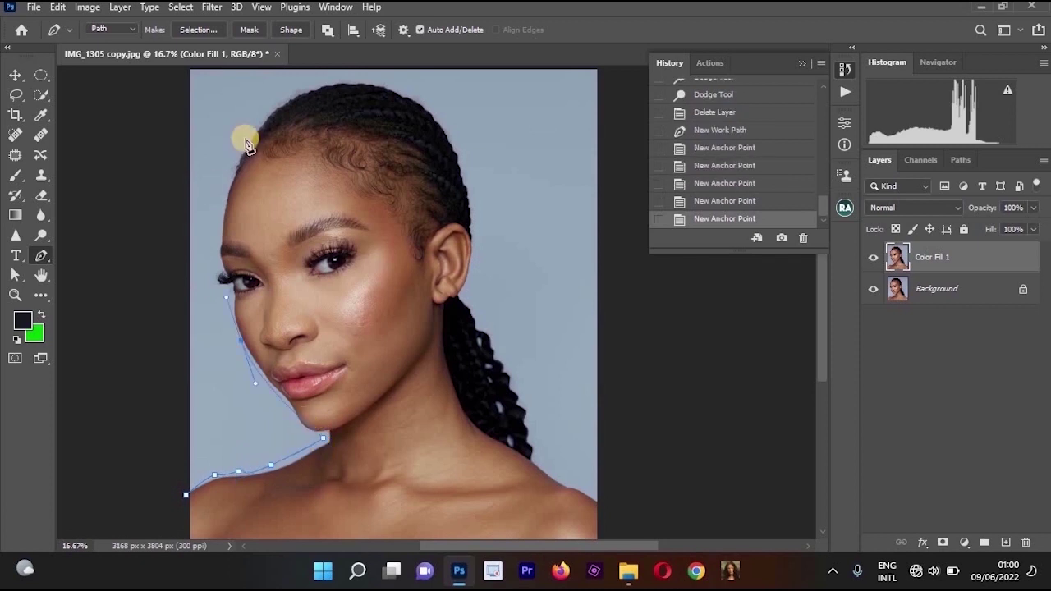
pyautogui.moveTo(300, 84); pyautogui.dragTo(359, 82)
pyautogui.click(374, 82)
pyautogui.moveTo(431, 106); pyautogui.dragTo(439, 131)
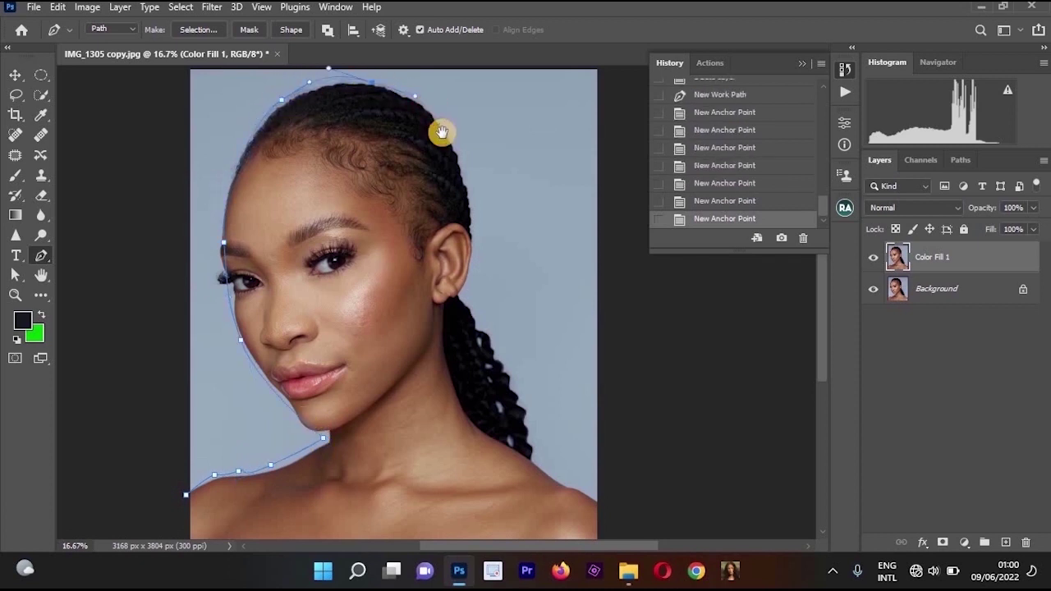
# Trace the path down the back of the head, braids and shoulder, and up just outside the photo's far edge
pyautogui.click(468, 299)
pyautogui.click(522, 414)
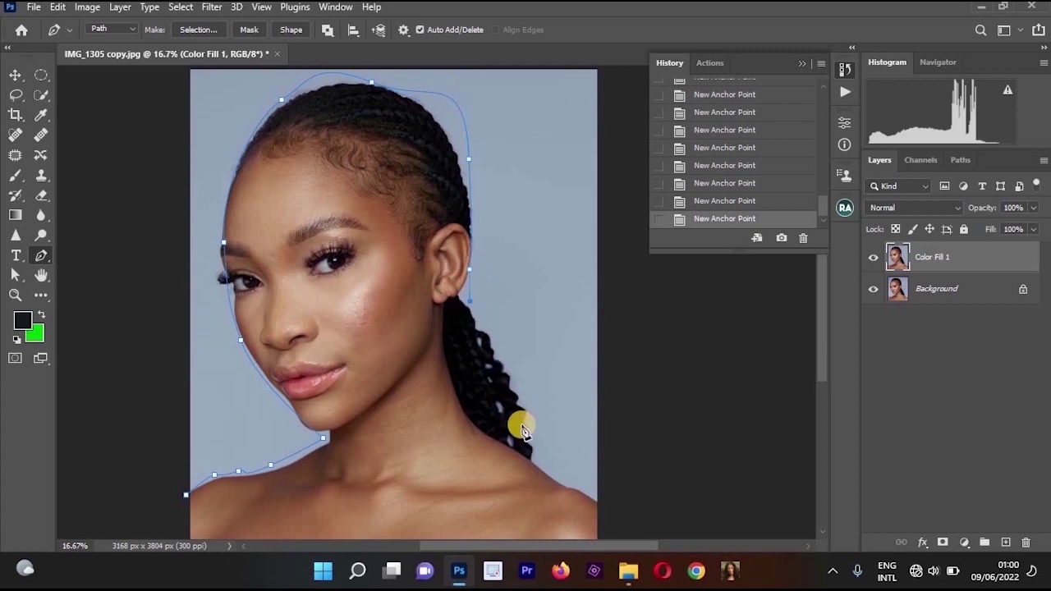
pyautogui.click(531, 441)
pyautogui.click(540, 470)
pyautogui.click(580, 494)
pyautogui.click(604, 503)
pyautogui.click(611, 95)
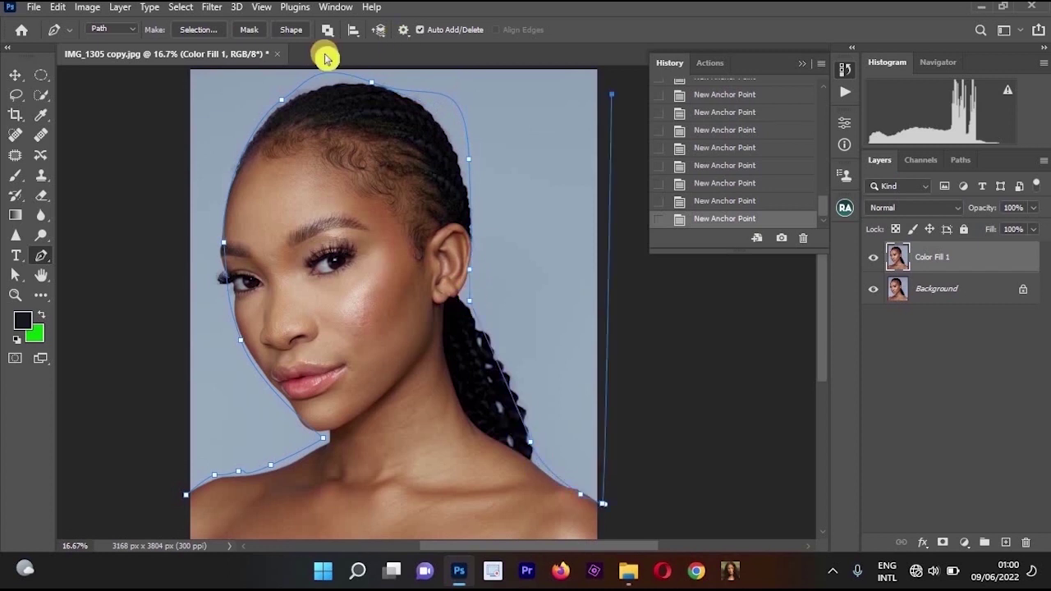
# Close the Pen Tool path by curving it around the outside of the photo, over its top edge and down to the starting anchor
pyautogui.click(310, 78)
pyautogui.scroll(2, 244, 188)
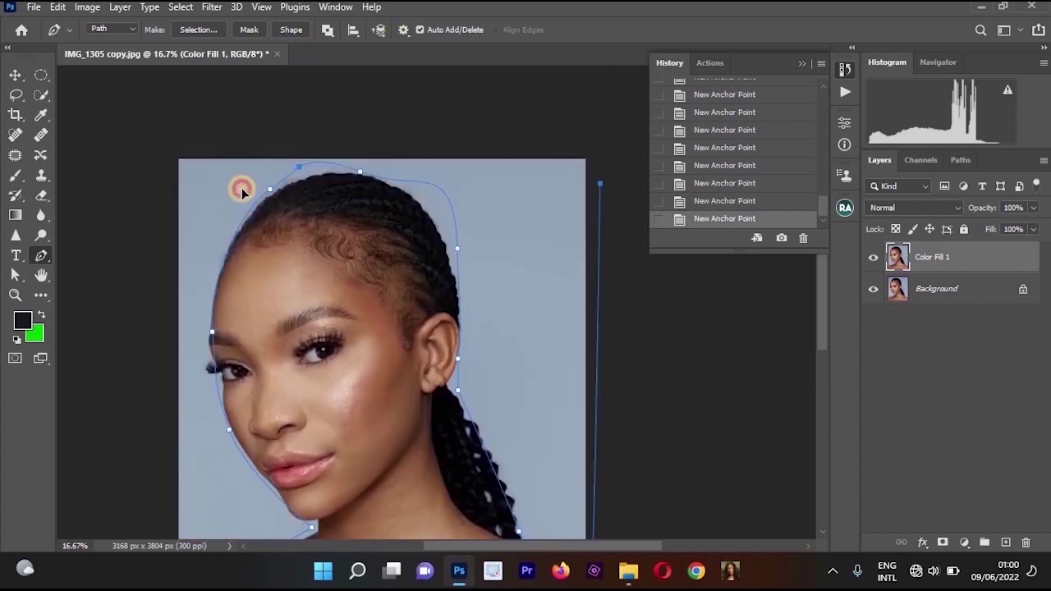
pyautogui.scroll(-4, 199, 337)
pyautogui.moveTo(205, 321); pyautogui.dragTo(211, 476)
pyautogui.scroll(3, 300, 312)
# Convert the closed path into a new anti-aliased selection with a feather radius of 1 pixel
pyautogui.rightClick(301, 316)
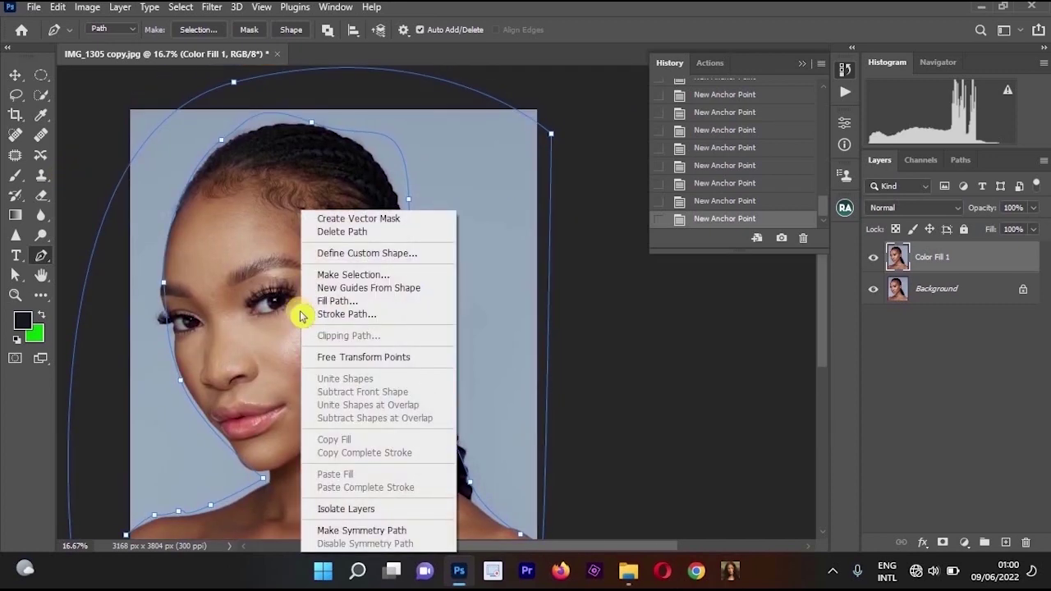
pyautogui.click(376, 276)
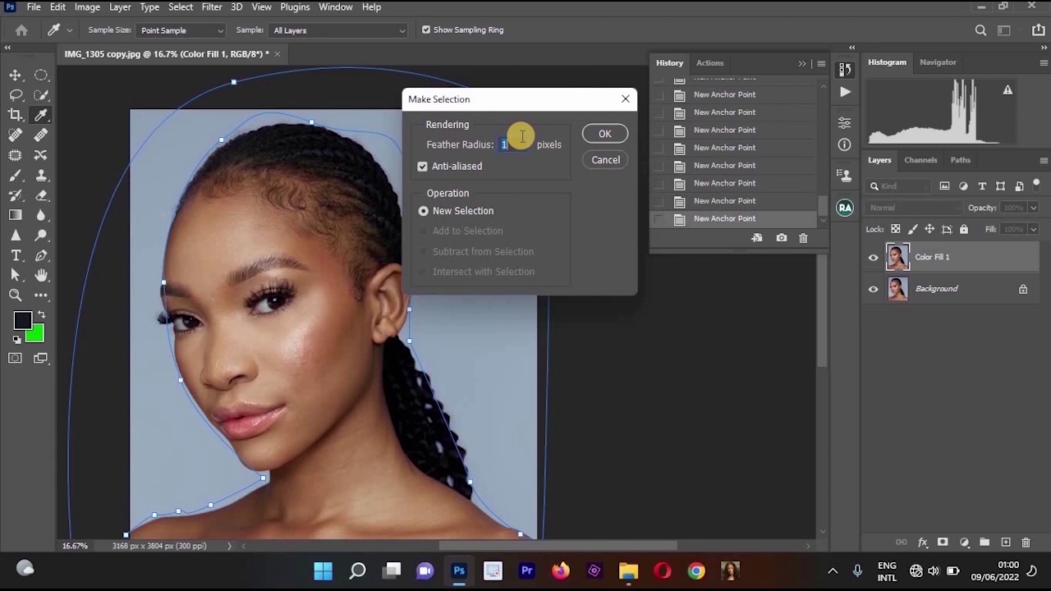
pyautogui.press('Return')
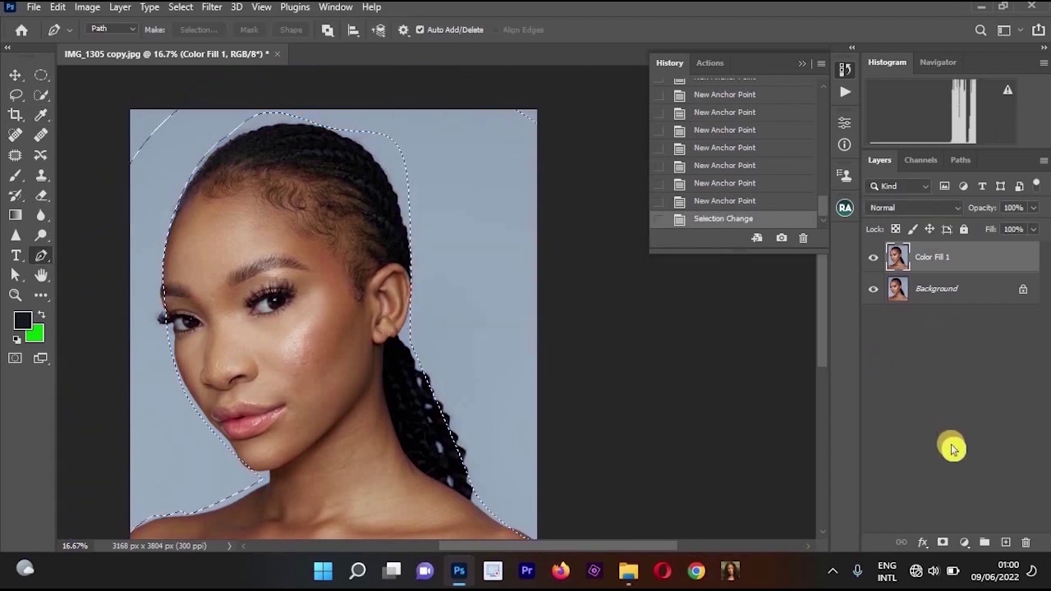
# Try filling the selected background with a Solid Color layer in a bright magenta-pink
pyautogui.click(965, 543)
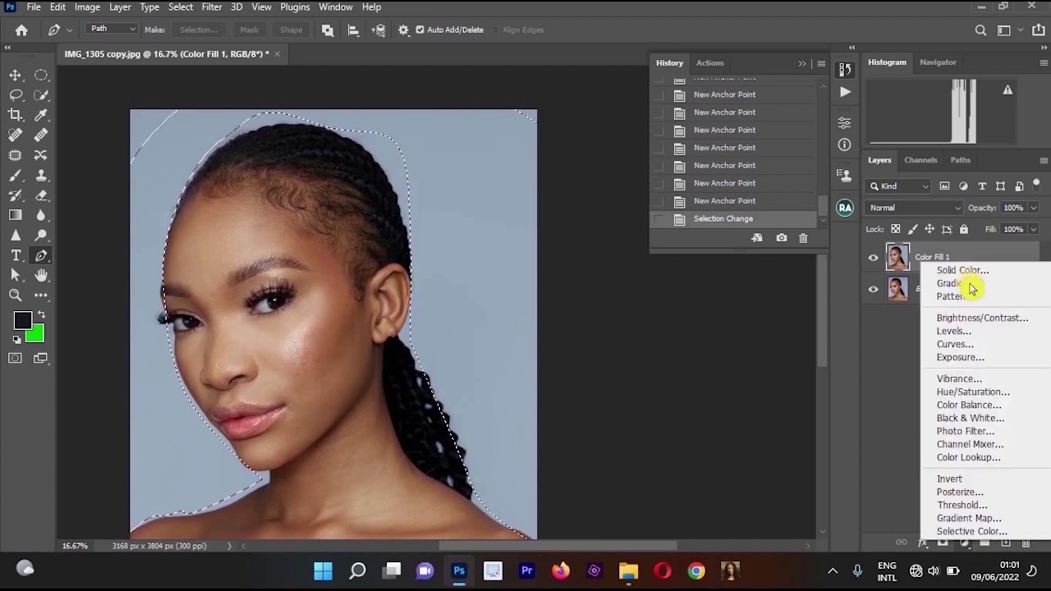
pyautogui.click(967, 273)
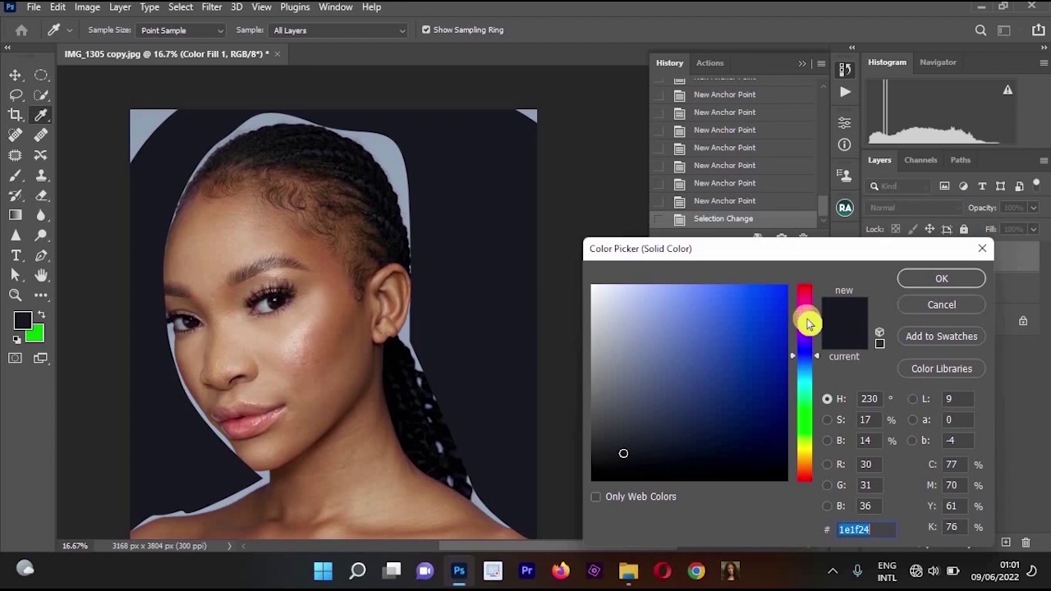
pyautogui.click(806, 319)
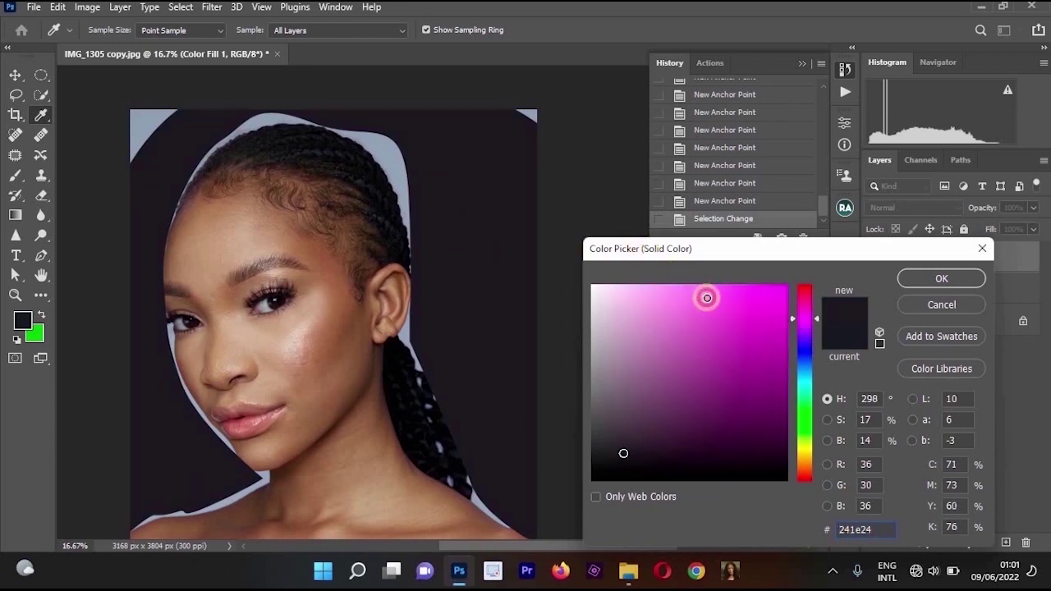
pyautogui.click(706, 297)
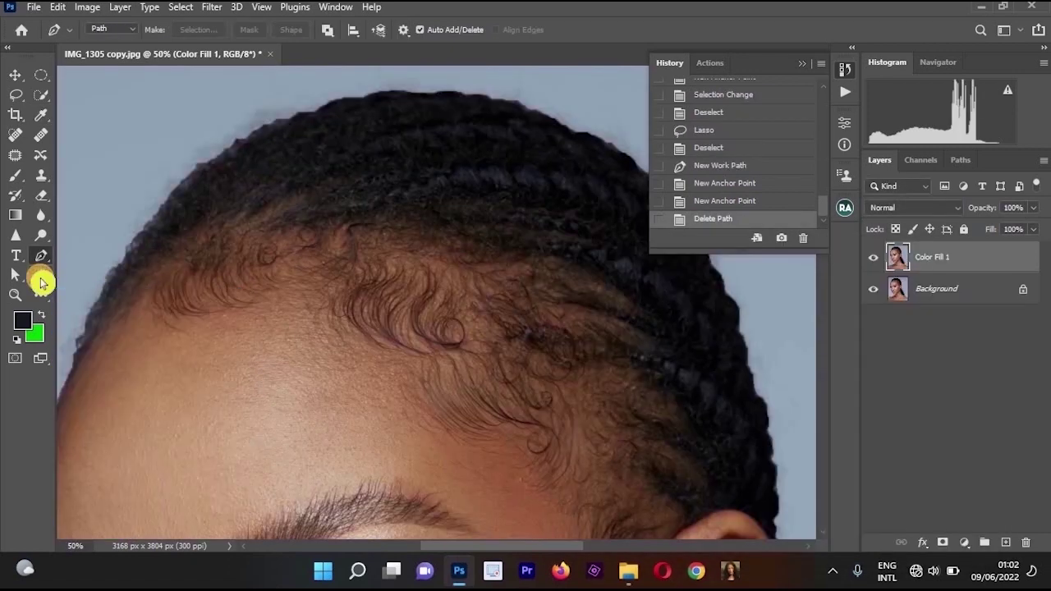
# Look over the enlarged portrait from the hairline to the neck and back to the face with the Hand tool
pyautogui.click(42, 279)
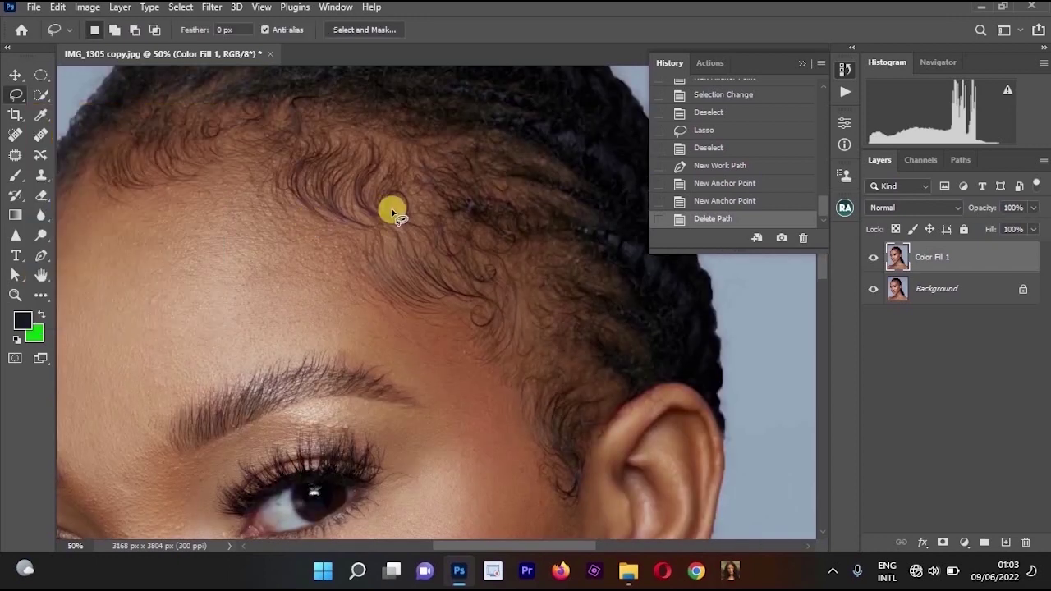
pyautogui.press('space')
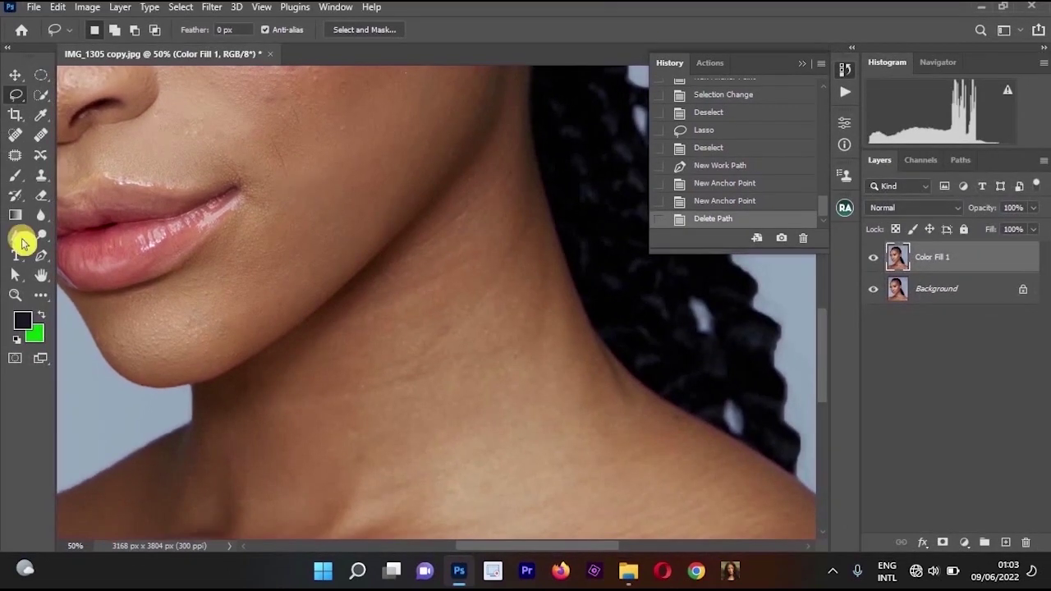
pyautogui.click(41, 276)
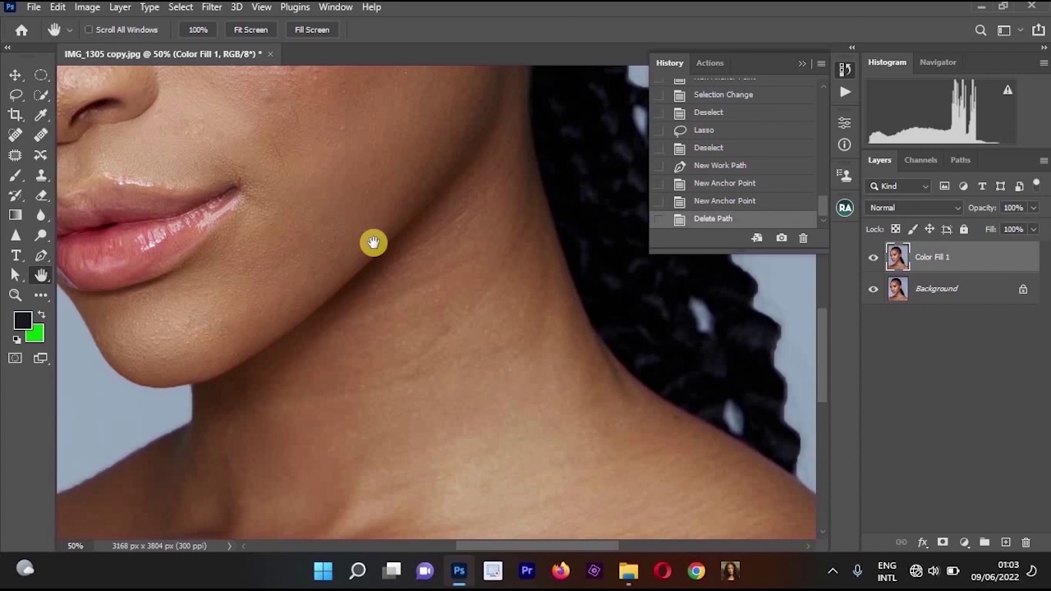
pyautogui.moveTo(369, 101); pyautogui.dragTo(473, 380)
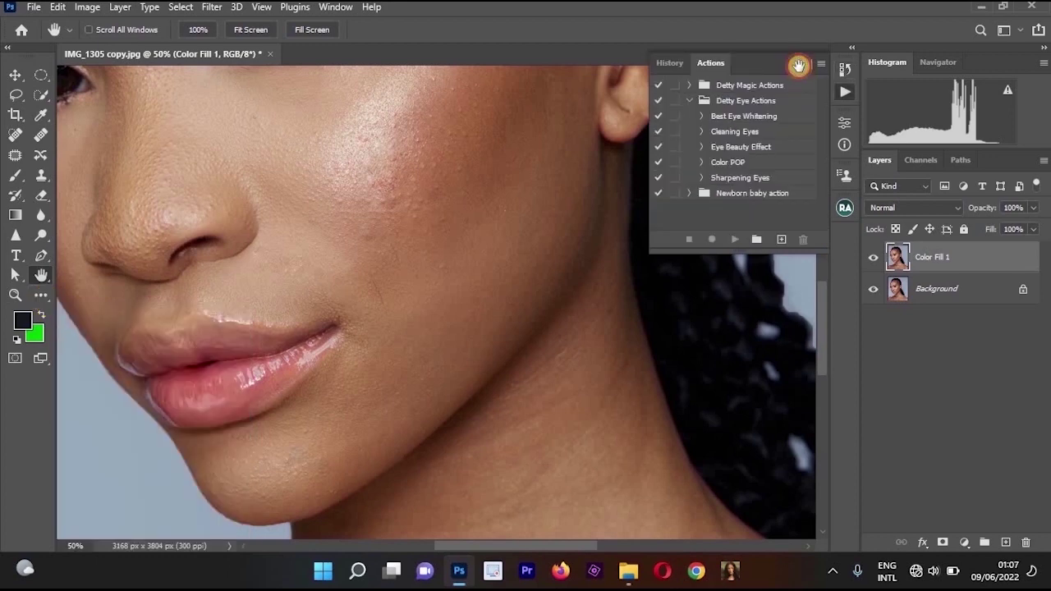
# Hide the Actions panel and show it again, twice in a row
pyautogui.click(801, 64)
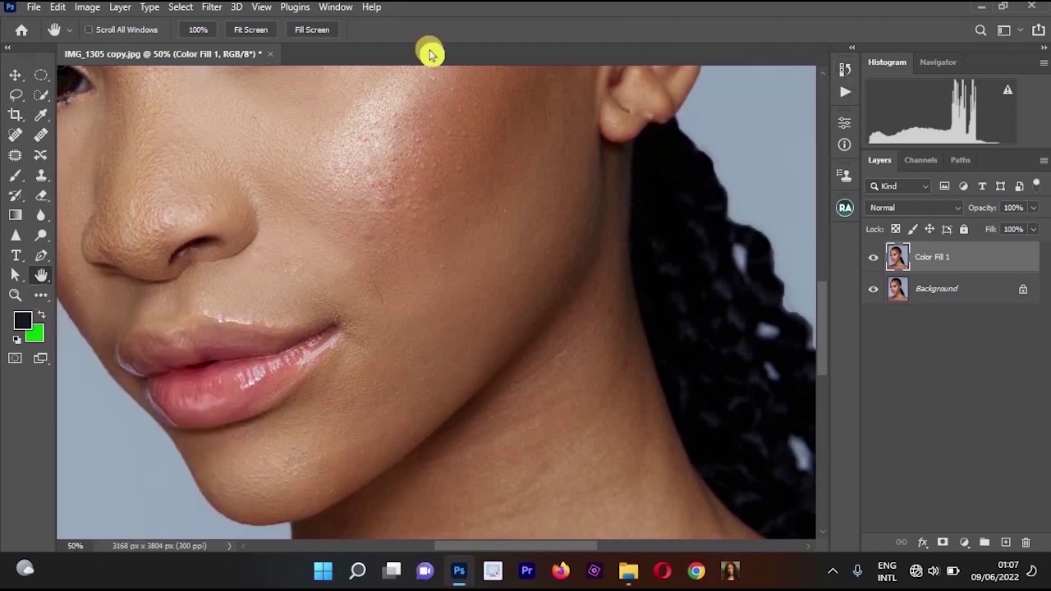
pyautogui.click(329, 8)
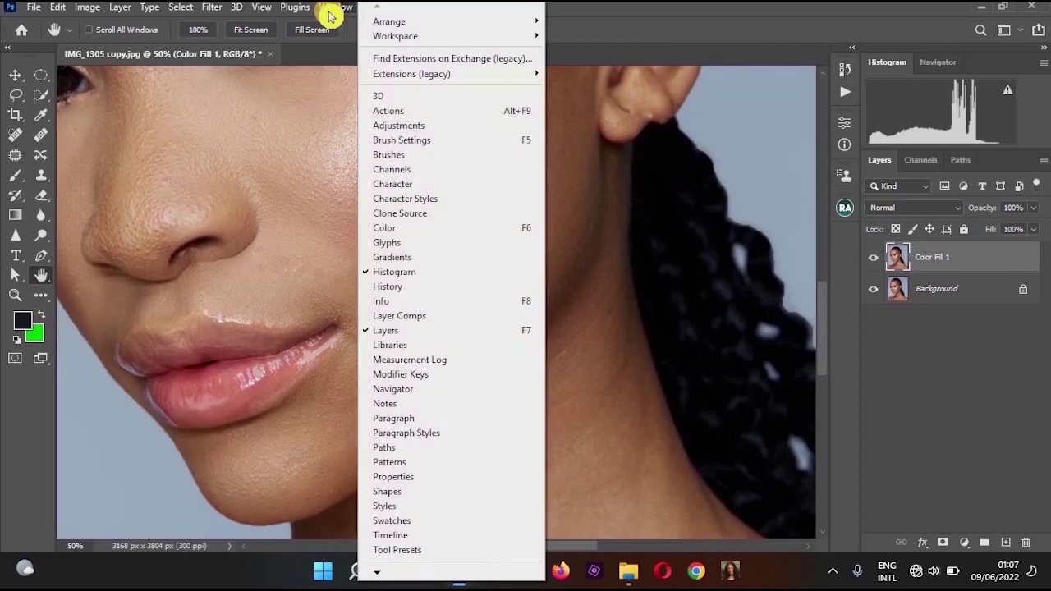
pyautogui.click(456, 113)
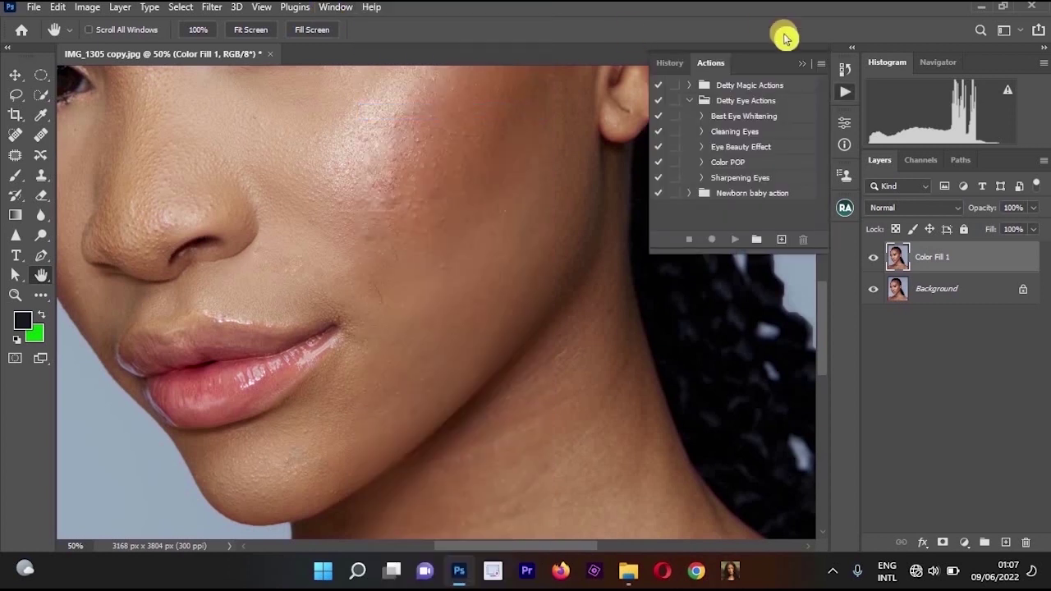
pyautogui.click(617, 124)
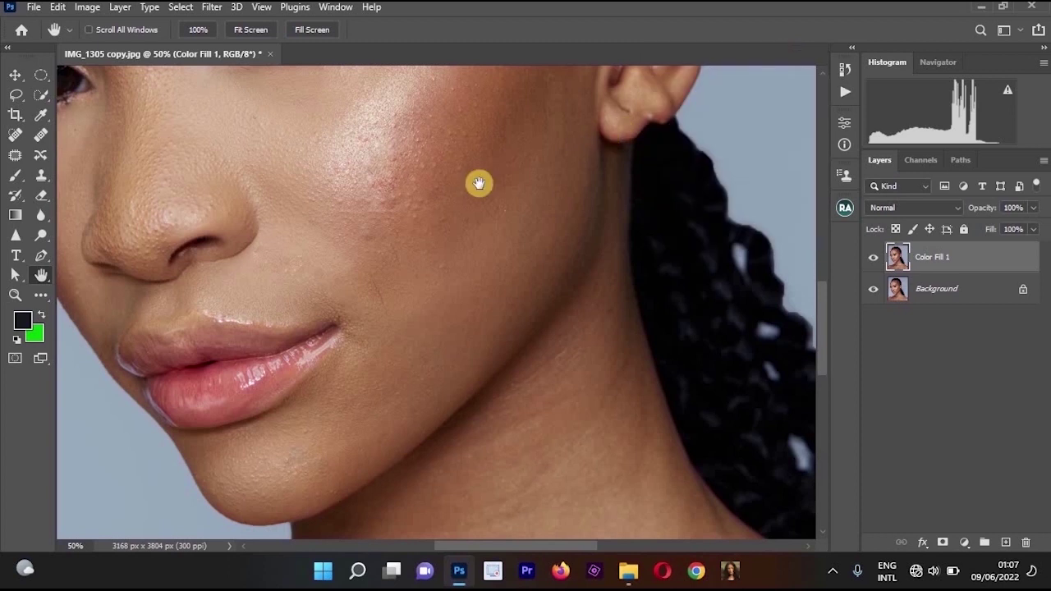
pyautogui.press('alt')
pyautogui.hotkey('alt', 'F9')
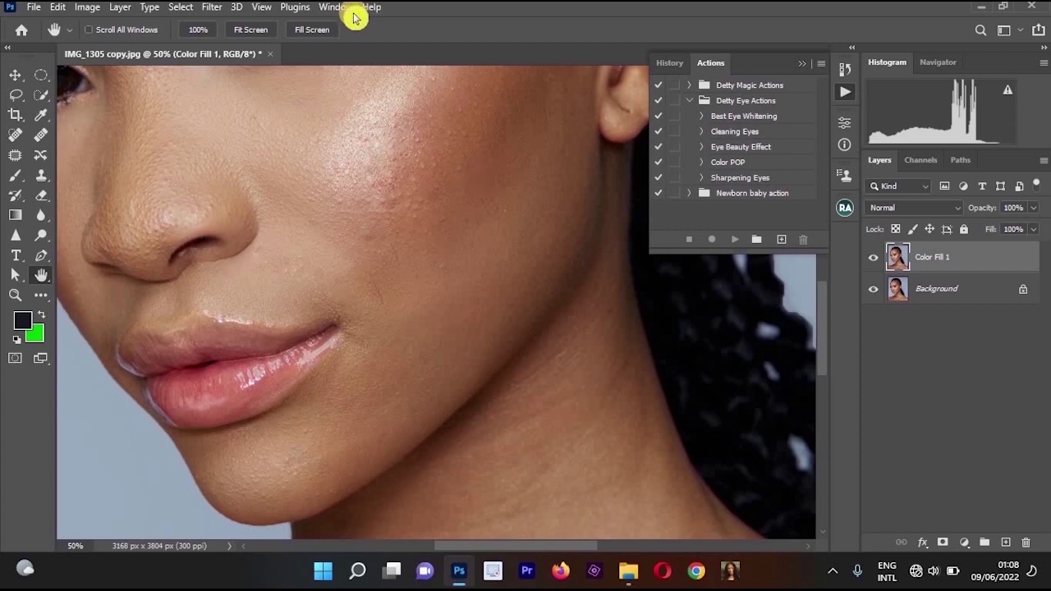
# Collapse the Detty Eye Actions set and expand the Detty Magic Actions set
pyautogui.hotkey('ctrl', '-')
pyautogui.click(689, 100)
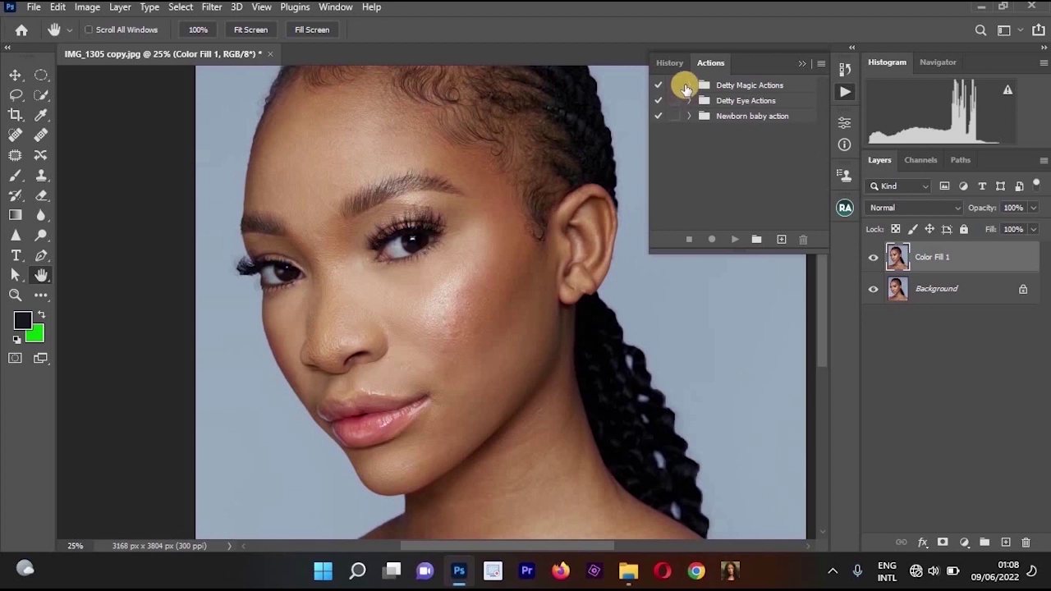
pyautogui.click(688, 86)
pyautogui.click(686, 87)
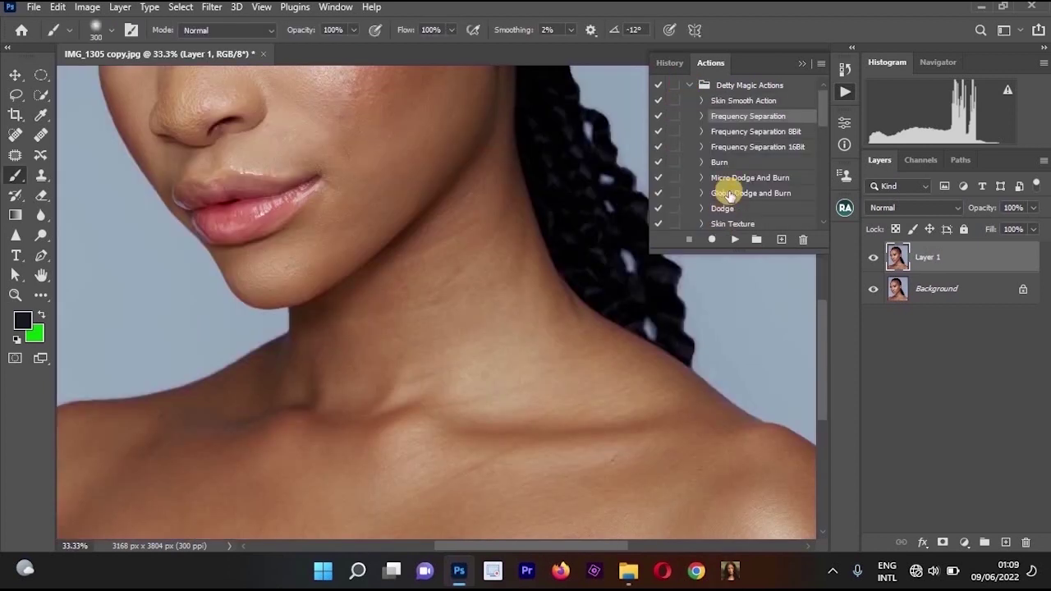
# Run the Frequency Separation 8Bit action on Layer 1
pyautogui.click(743, 117)
pyautogui.click(743, 133)
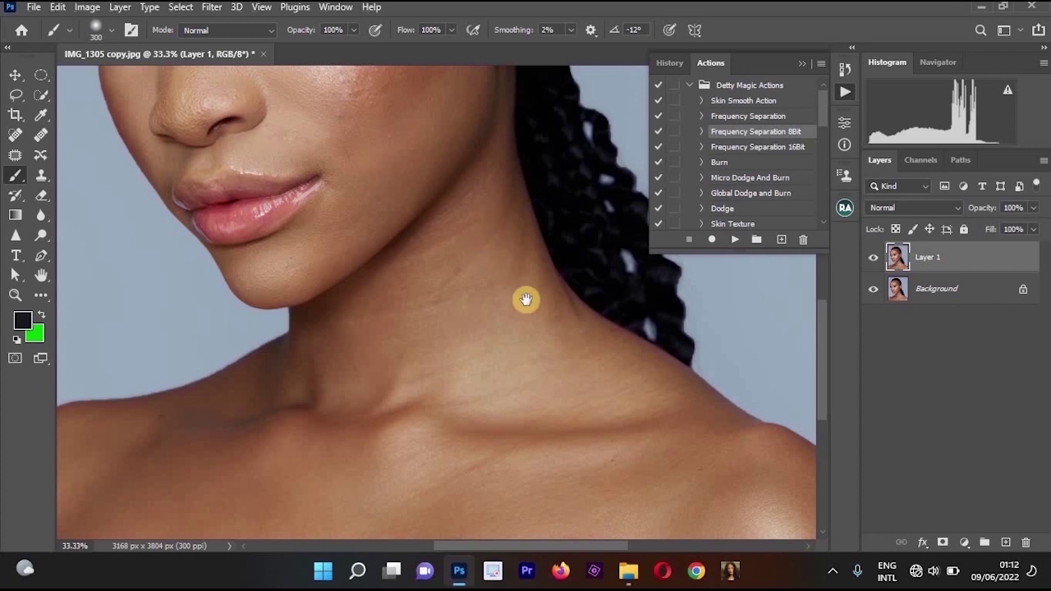
pyautogui.scroll(-1, 542, 271)
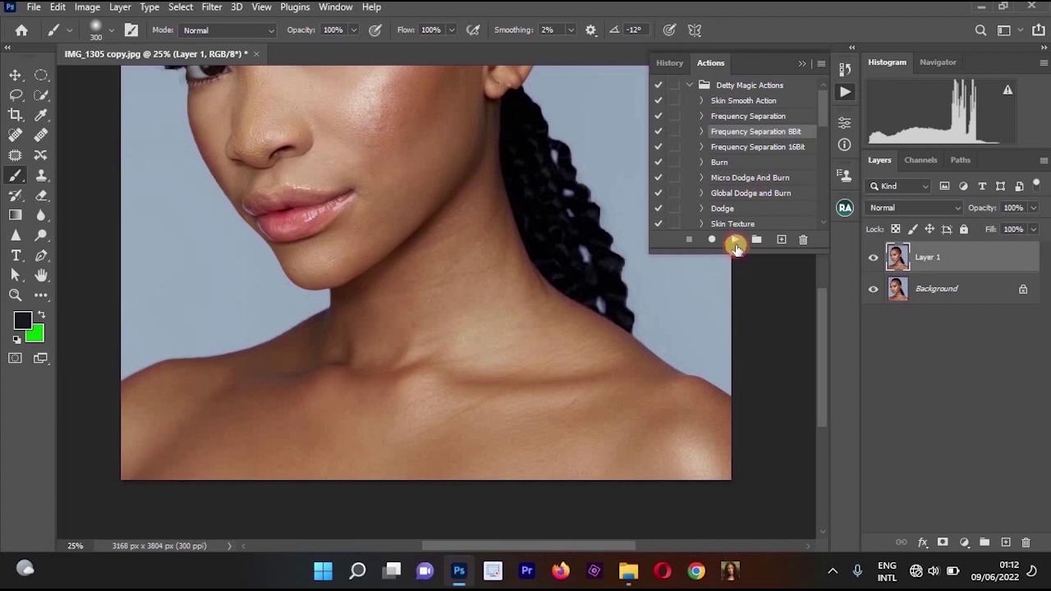
pyautogui.click(735, 240)
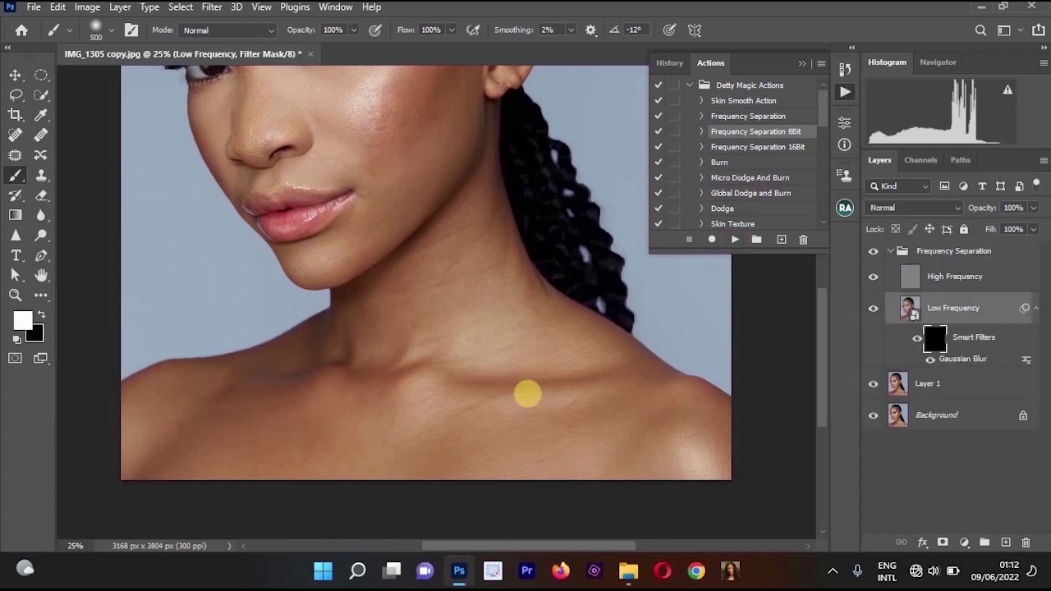
# Smooth the chest and shoulders by painting white on the Low Frequency filter mask with a 400-pixel brush
pyautogui.press('[')
pyautogui.scroll(-3, 465, 274)
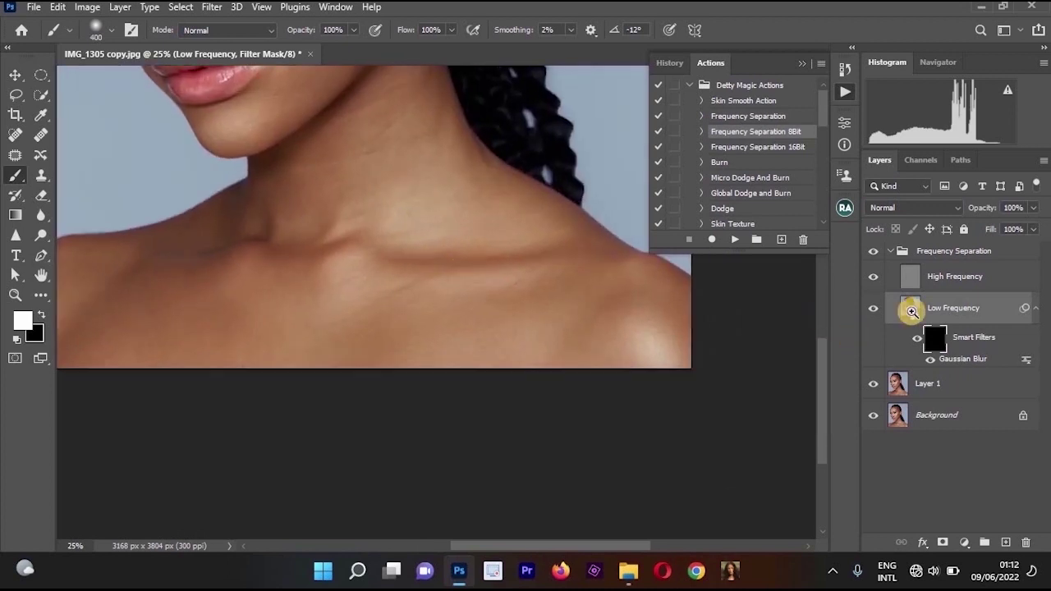
pyautogui.hotkey('ctrl', '+')
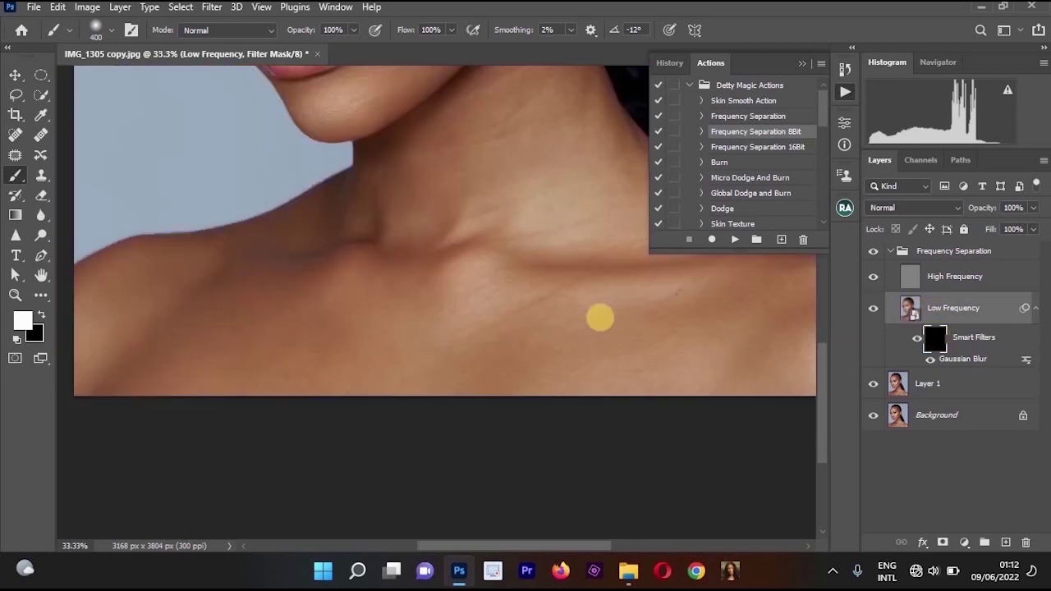
pyautogui.click(496, 341)
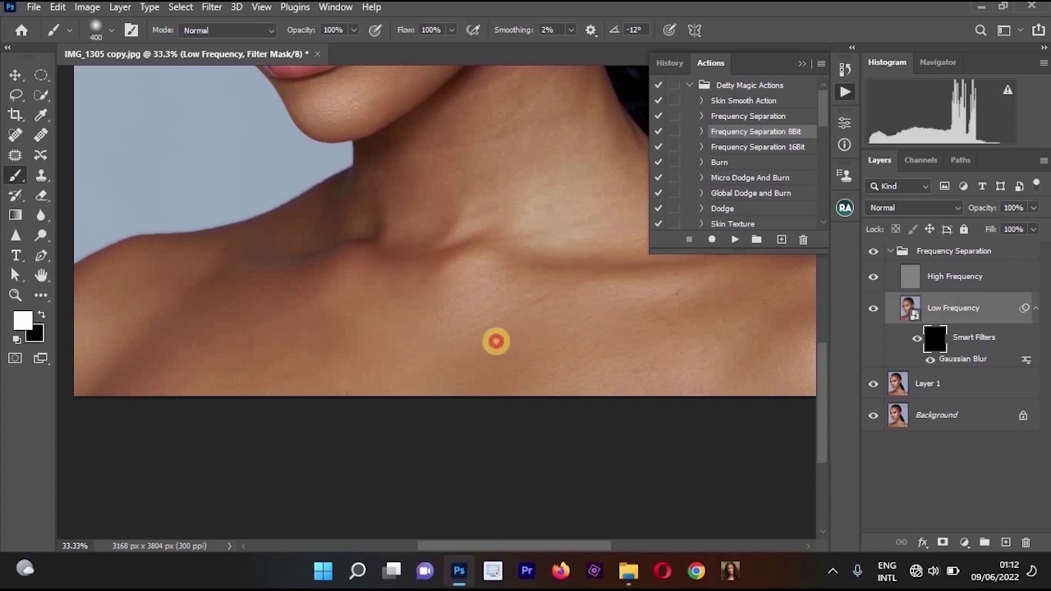
pyautogui.hscroll(3, 497, 284)
pyautogui.click(624, 339)
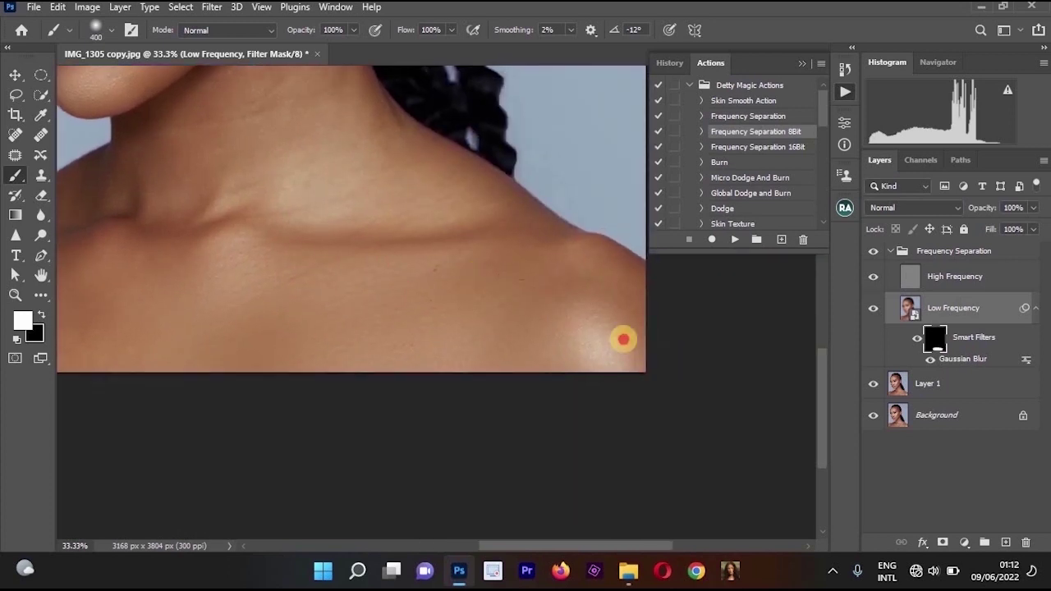
pyautogui.hscroll(-3, 678, 340)
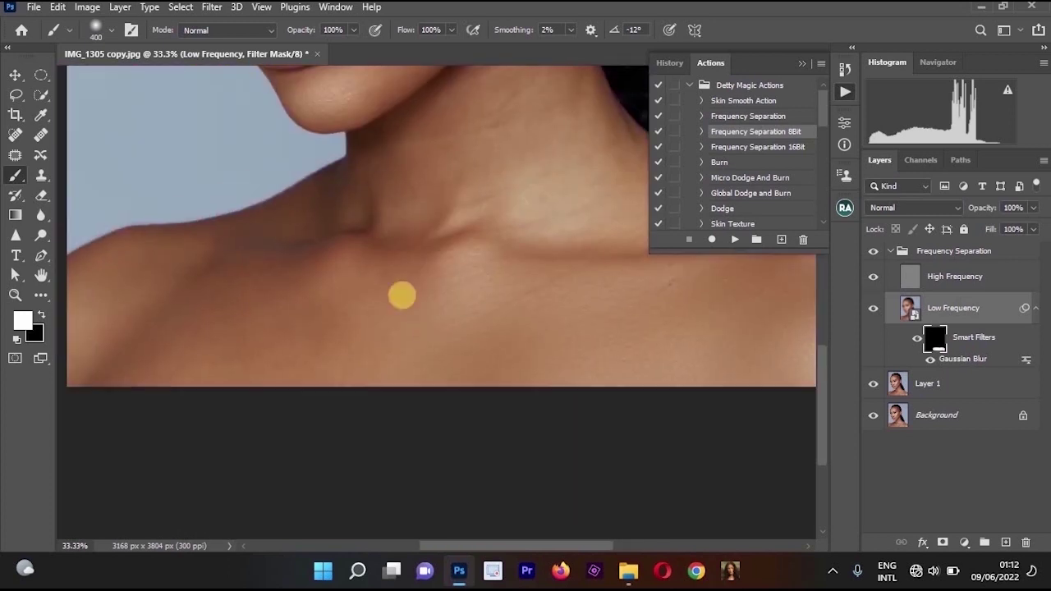
pyautogui.moveTo(271, 334)
pyautogui.mouseDown()
pyautogui.moveTo(160, 351)
pyautogui.moveTo(200, 281)
pyautogui.moveTo(95, 348)
pyautogui.moveTo(214, 331)
pyautogui.mouseUp()
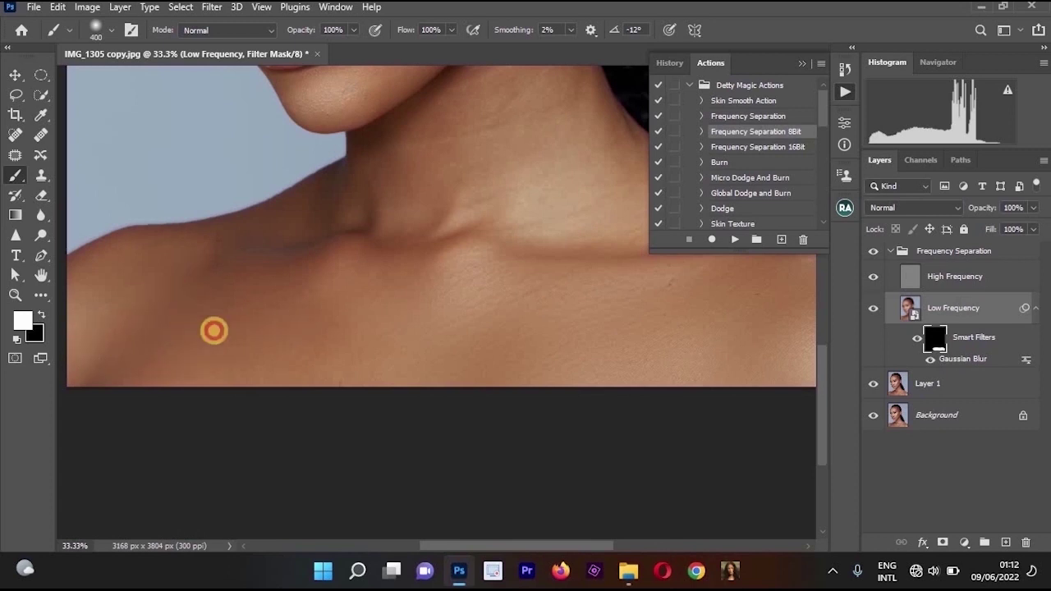
pyautogui.click(458, 363)
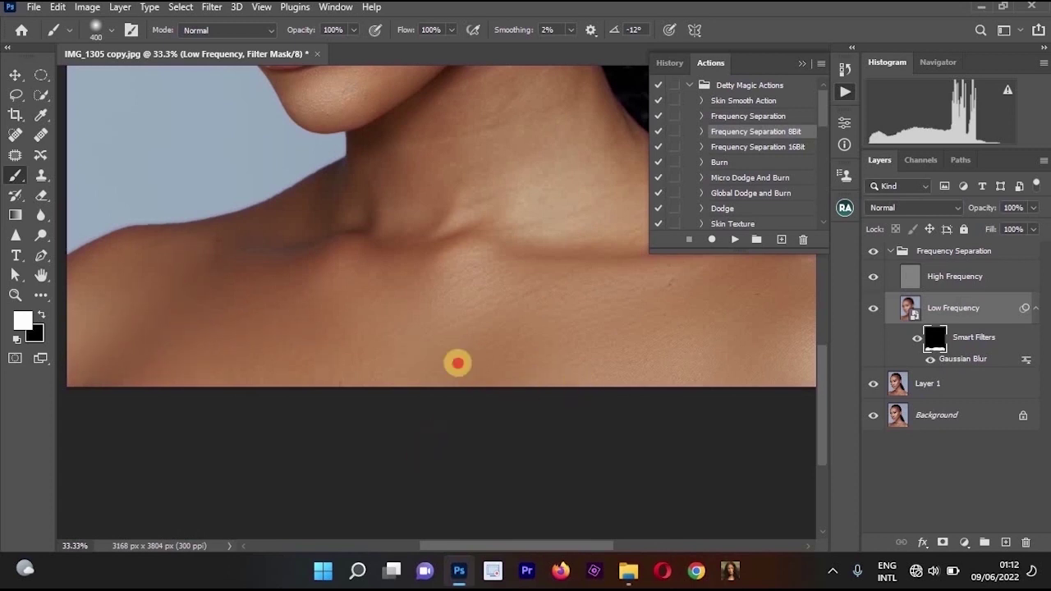
# Smooth the neck by painting white on the Low Frequency filter mask, and reset the foreground and background colours to their defaults
pyautogui.scroll(2, 493, 312)
pyautogui.hscroll(2, 492, 312)
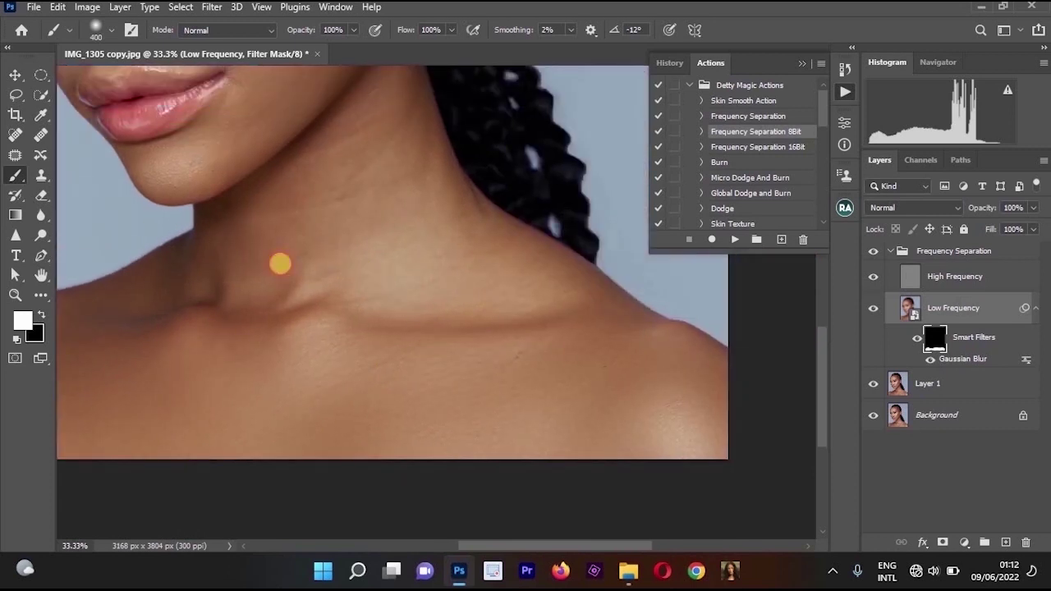
pyautogui.click(460, 246)
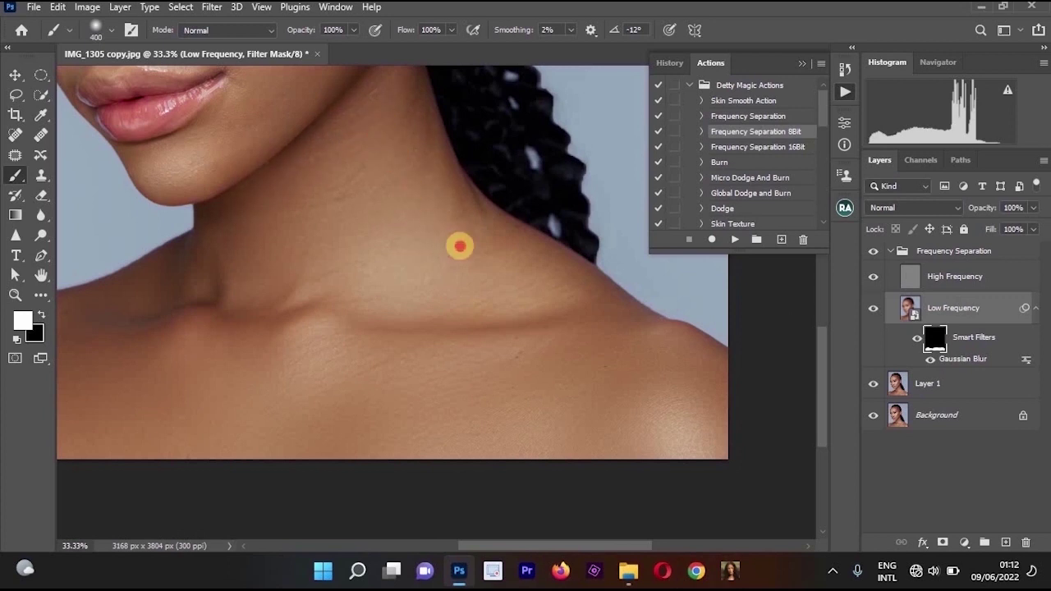
pyautogui.moveTo(460, 246)
pyautogui.mouseDown()
pyautogui.moveTo(436, 307)
pyautogui.moveTo(331, 268)
pyautogui.mouseUp()
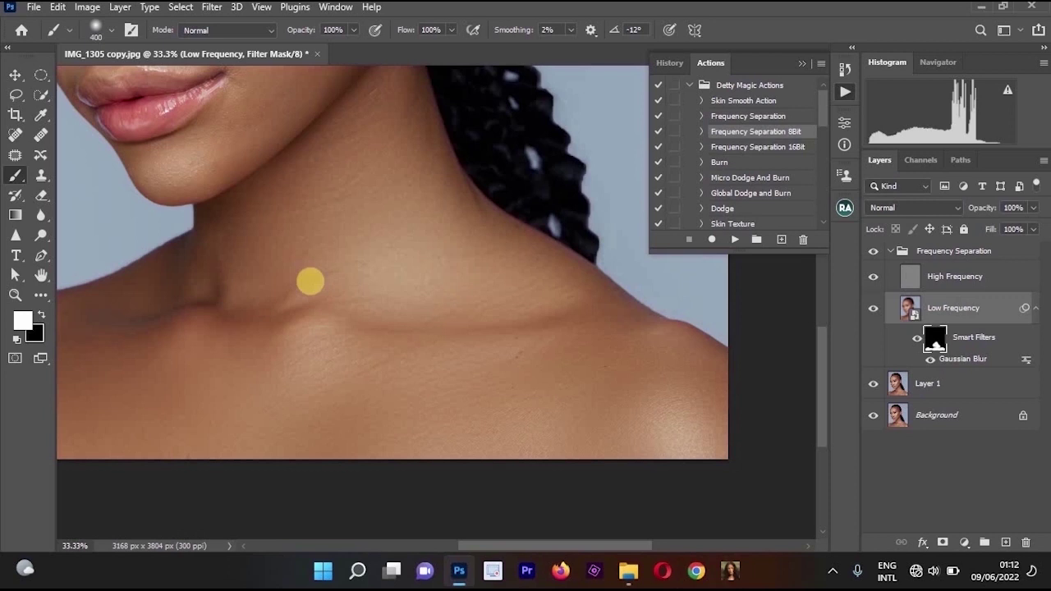
pyautogui.click(381, 282)
pyautogui.scroll(2, 380, 282)
pyautogui.hscroll(-2, 380, 281)
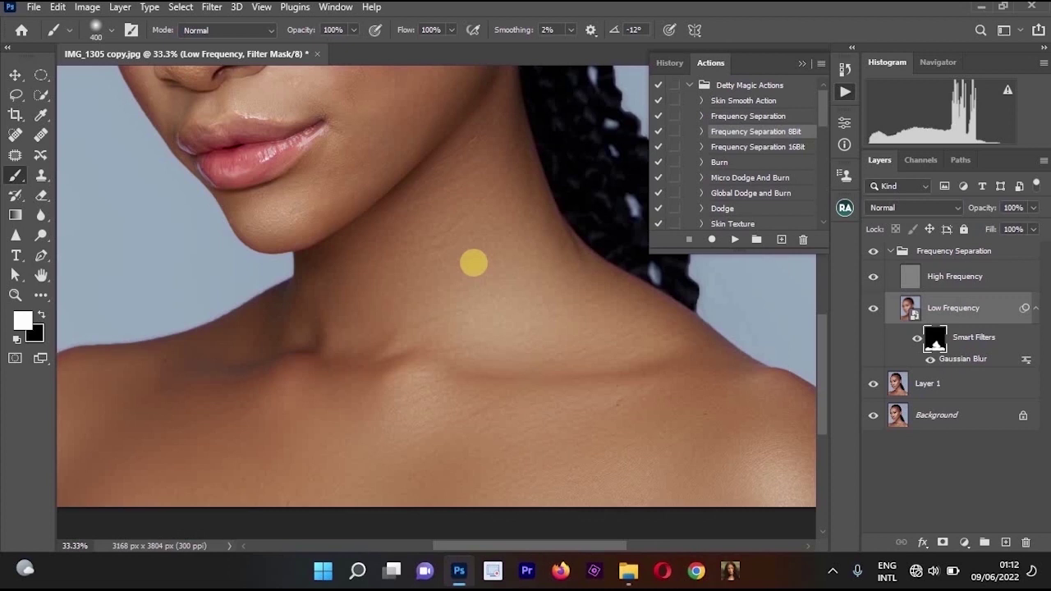
pyautogui.scroll(5, 474, 262)
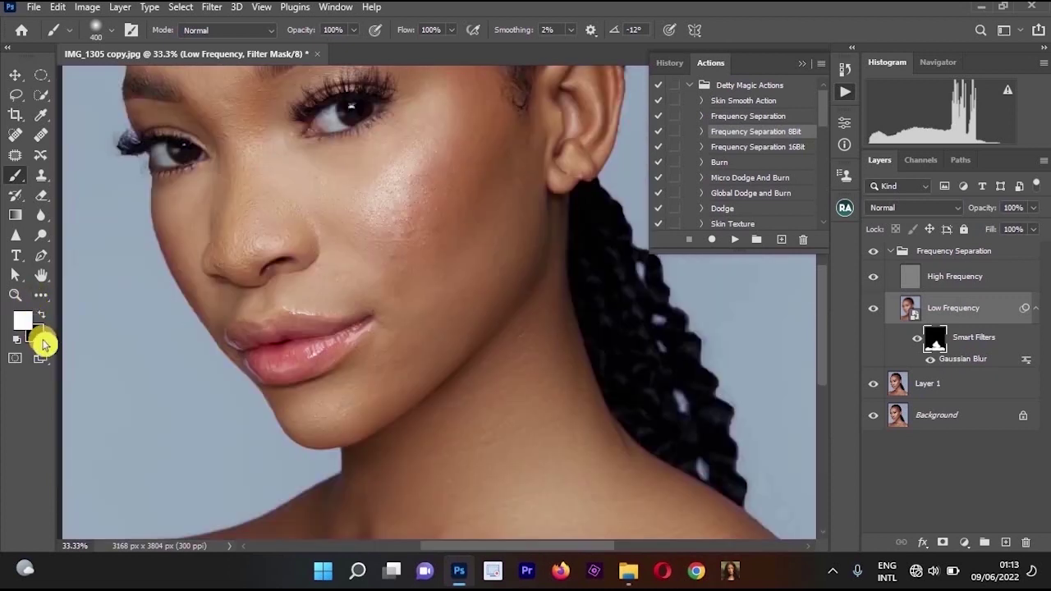
pyautogui.press('d')
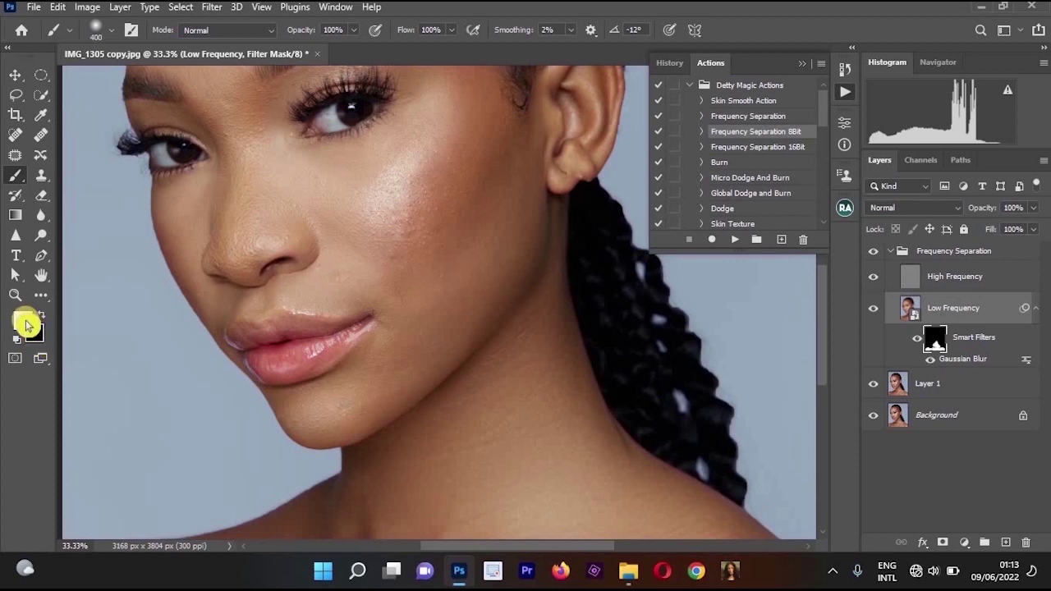
# Open and cancel the foreground colour picker, and switch the foreground colour to black and back to white
pyautogui.click(24, 321)
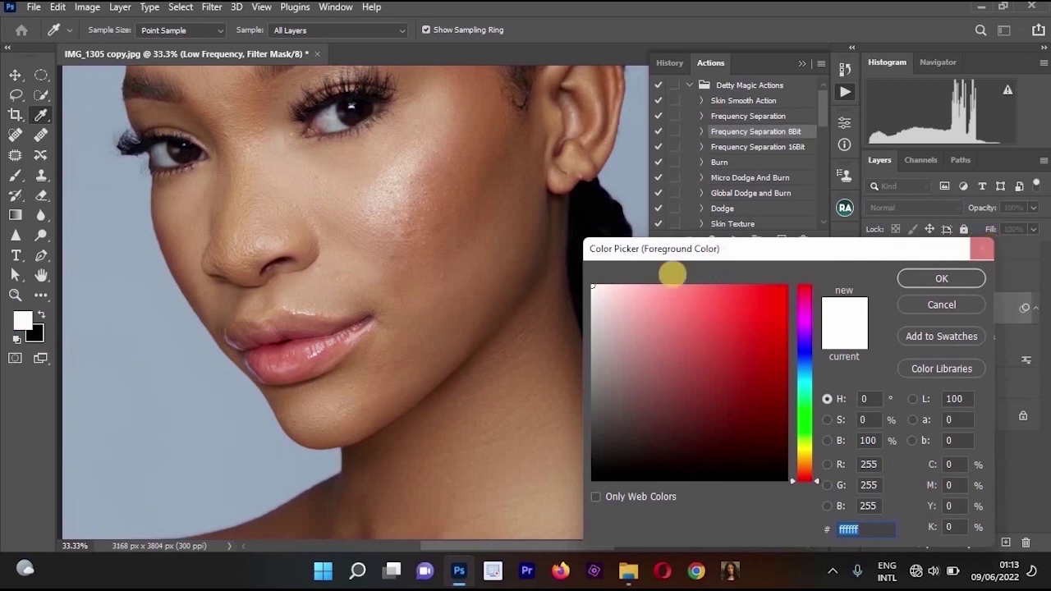
pyautogui.press('Escape')
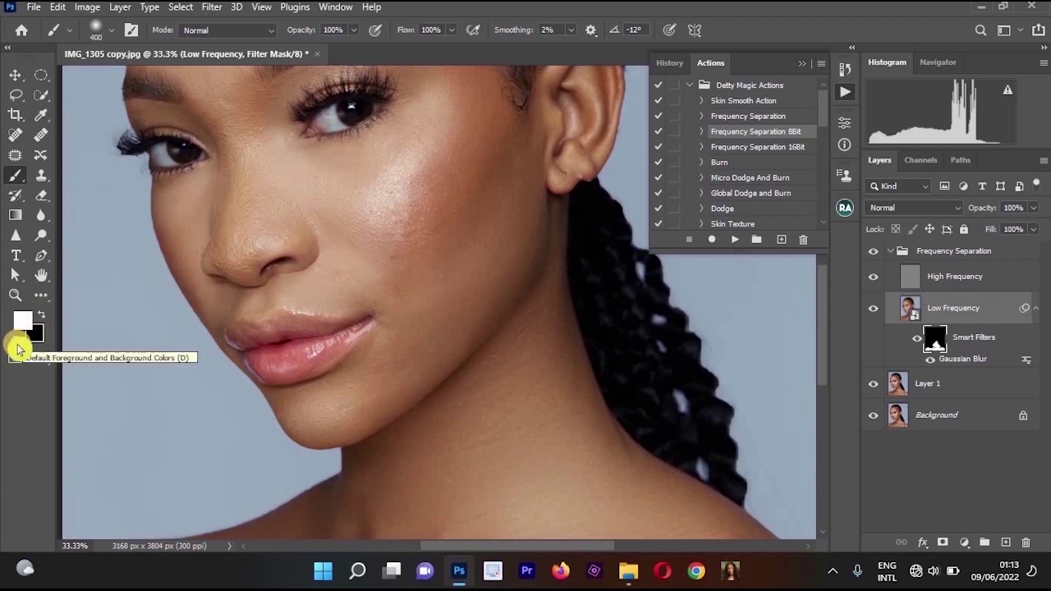
pyautogui.click(18, 349)
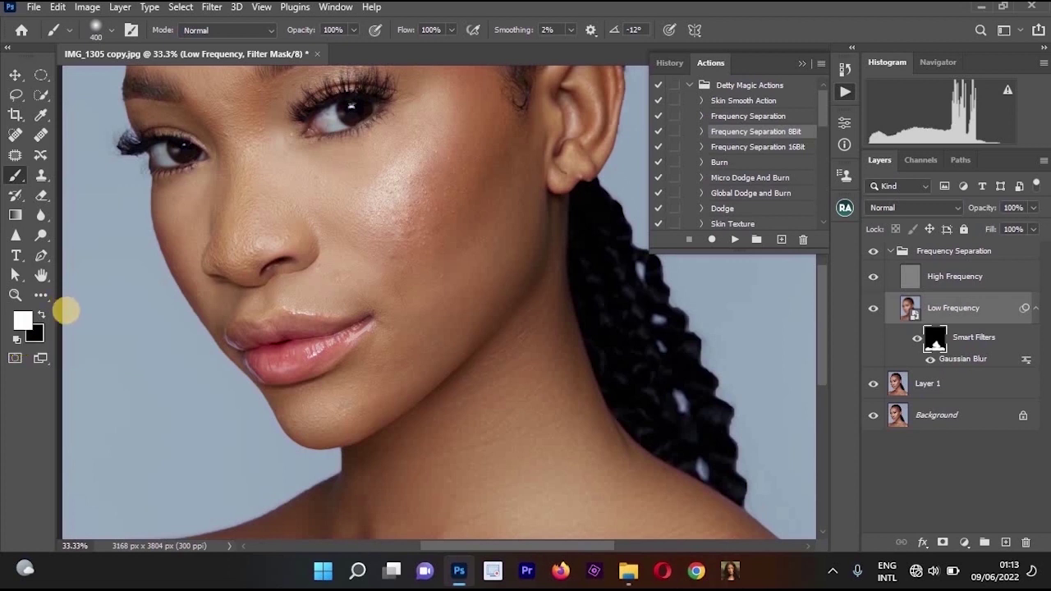
pyautogui.click(41, 317)
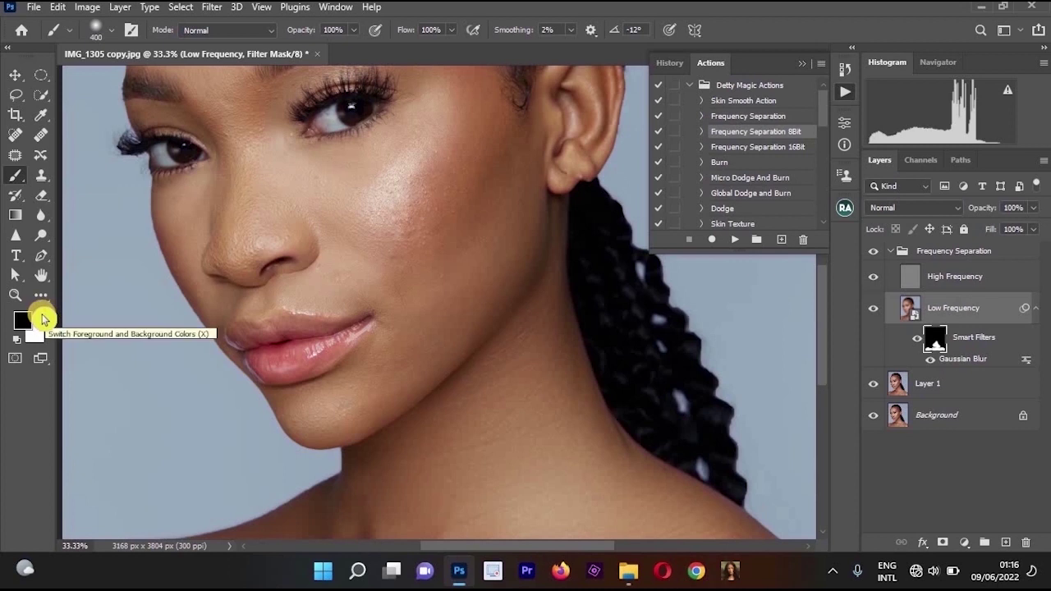
pyautogui.click(44, 319)
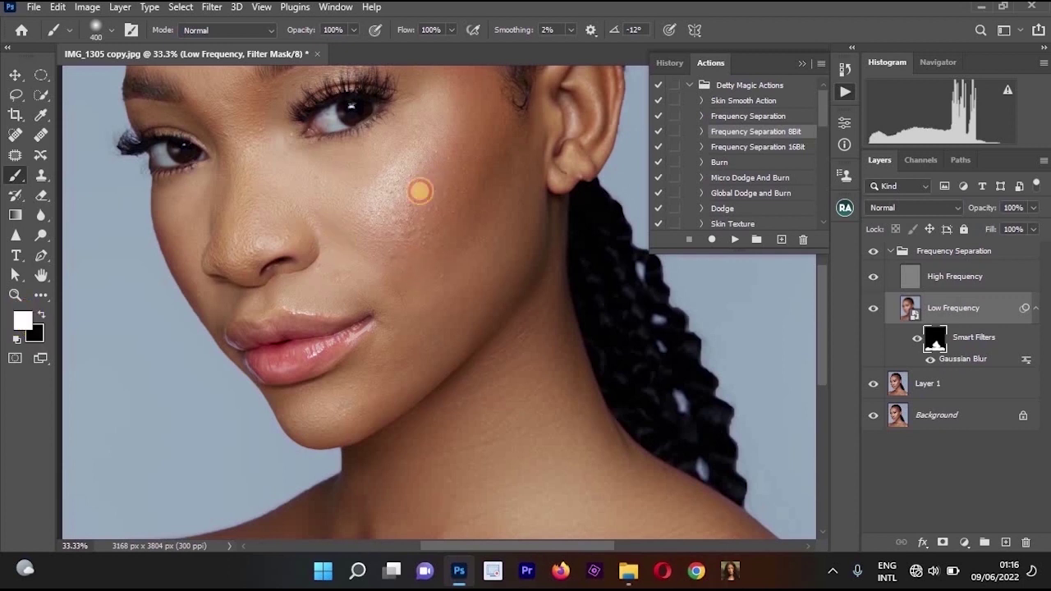
# Smooth the cheek and the rest of the face by painting white on the Low Frequency filter mask with a 400-pixel brush
pyautogui.moveTo(417, 190)
pyautogui.mouseDown()
pyautogui.moveTo(394, 168)
pyautogui.moveTo(441, 111)
pyautogui.moveTo(404, 227)
pyautogui.moveTo(421, 271)
pyautogui.moveTo(498, 174)
pyautogui.moveTo(380, 369)
pyautogui.moveTo(264, 163)
pyautogui.moveTo(345, 200)
pyautogui.moveTo(439, 94)
pyautogui.mouseUp()
pyautogui.scroll(2, 435, 249)
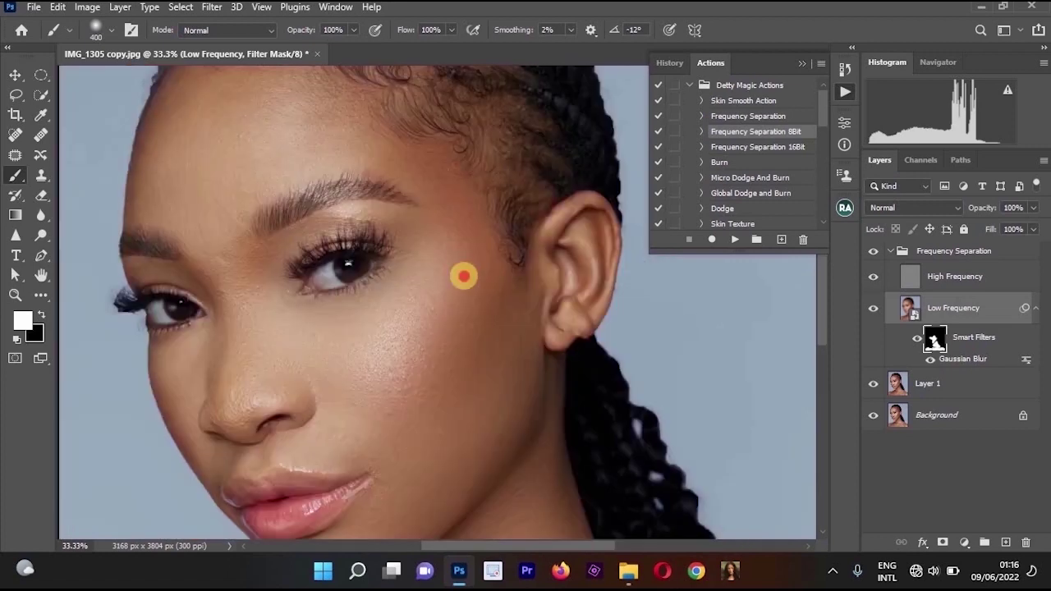
pyautogui.scroll(-3, 462, 275)
pyautogui.press('x')
pyautogui.scroll(3, 615, 276)
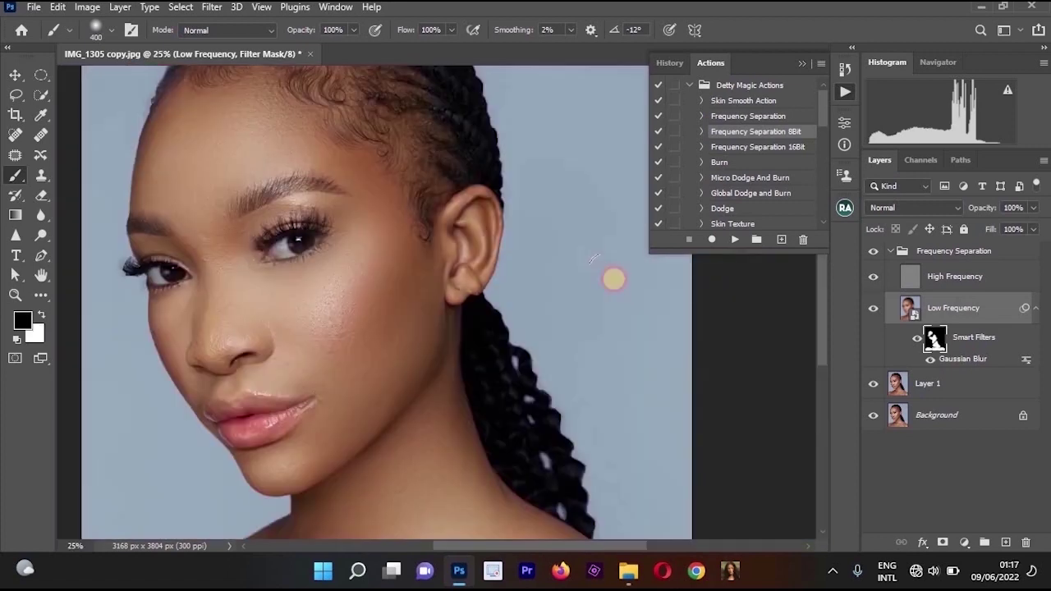
# Merge the Frequency Separation group with Layer 1
pyautogui.click(950, 251)
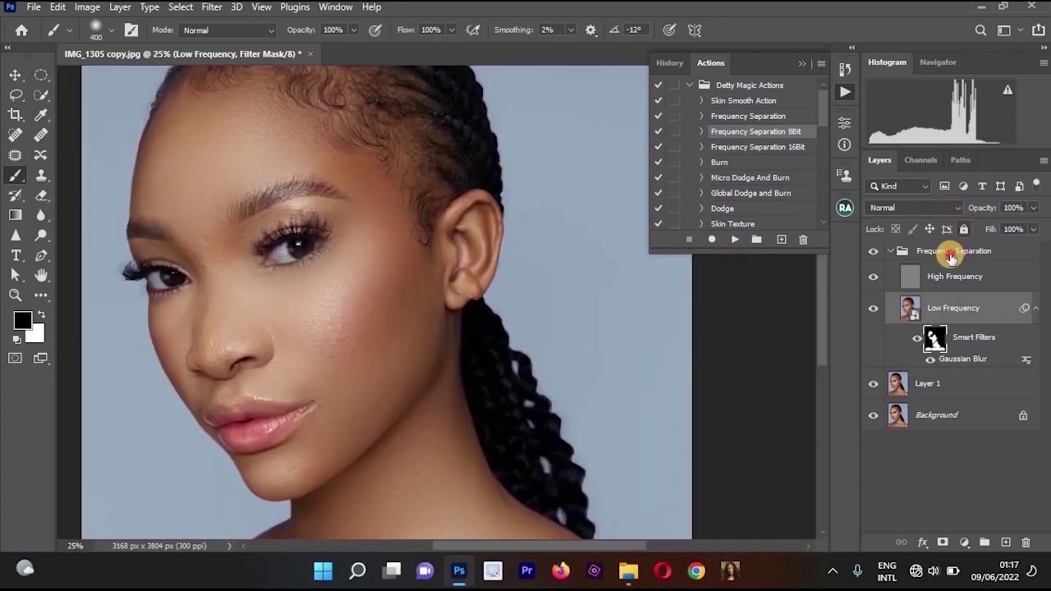
pyautogui.keyDown('shift'); pyautogui.click(938, 386); pyautogui.keyUp('shift')
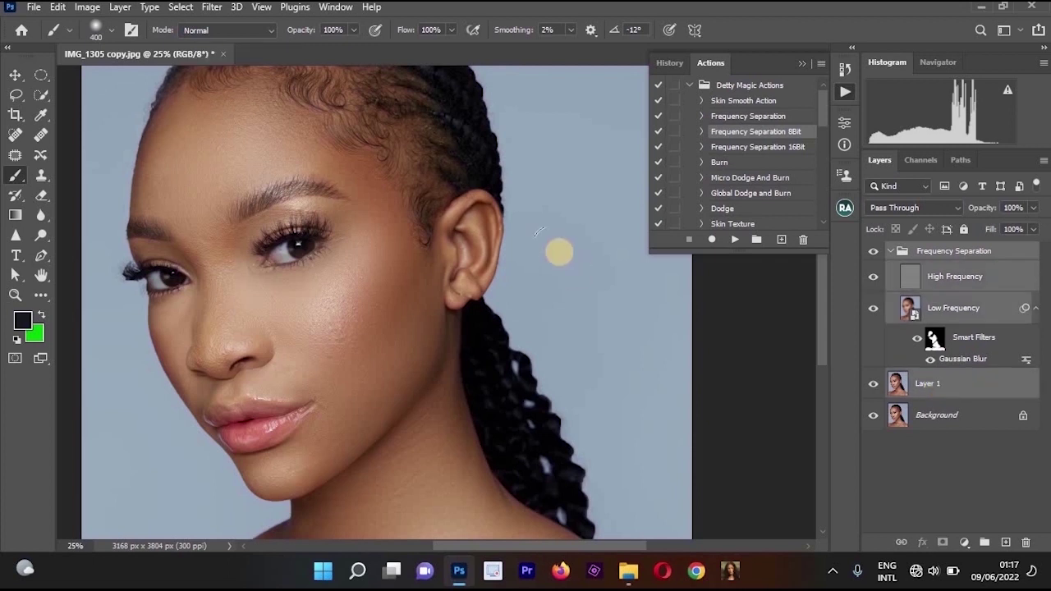
pyautogui.hotkey('ctrl', 'e')
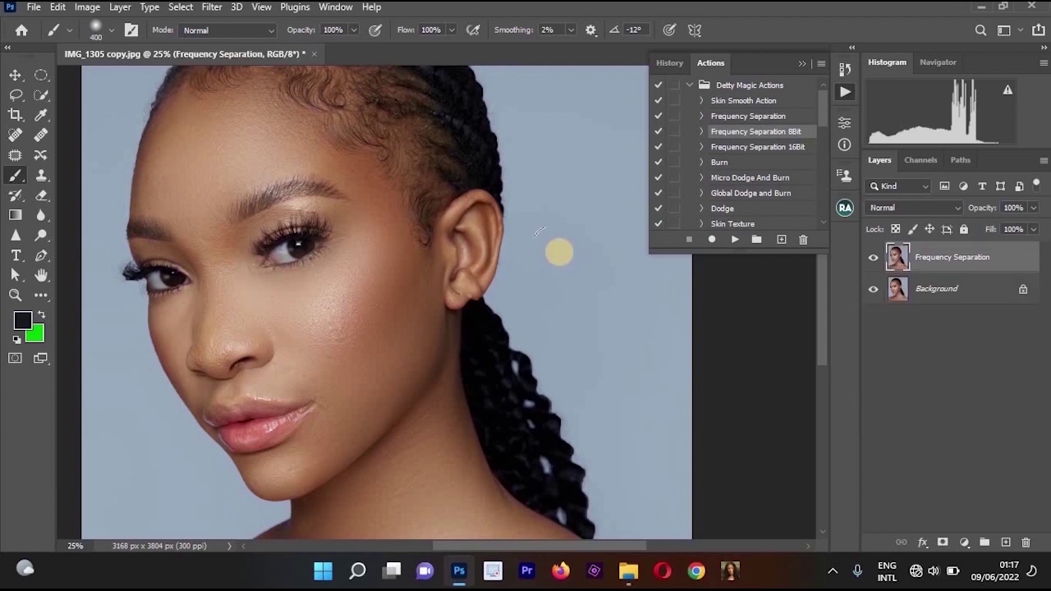
# Run the Frequency Separation action on the Background layer
pyautogui.click(765, 119)
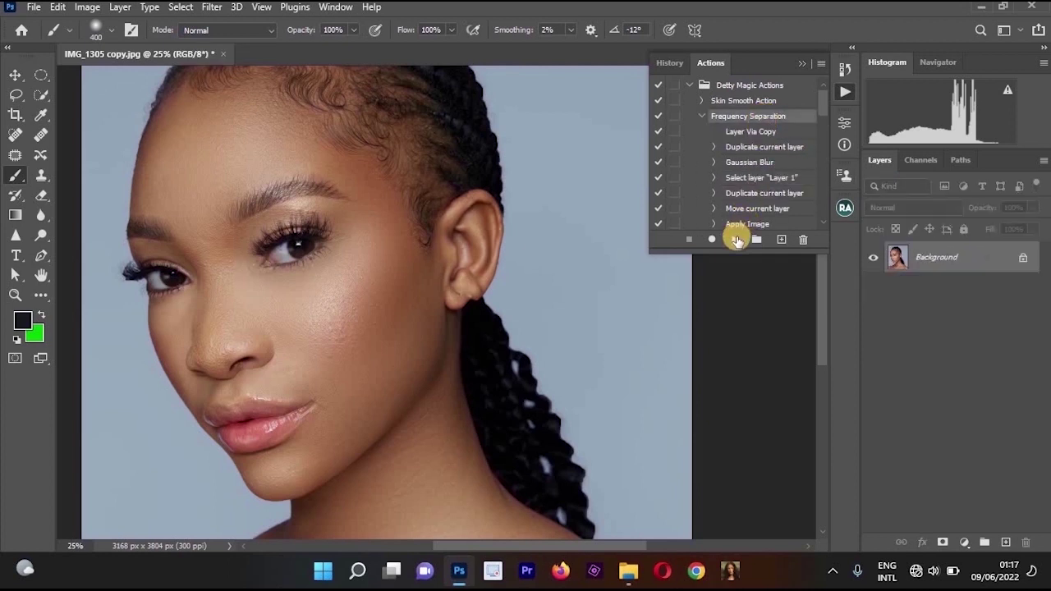
pyautogui.click(737, 240)
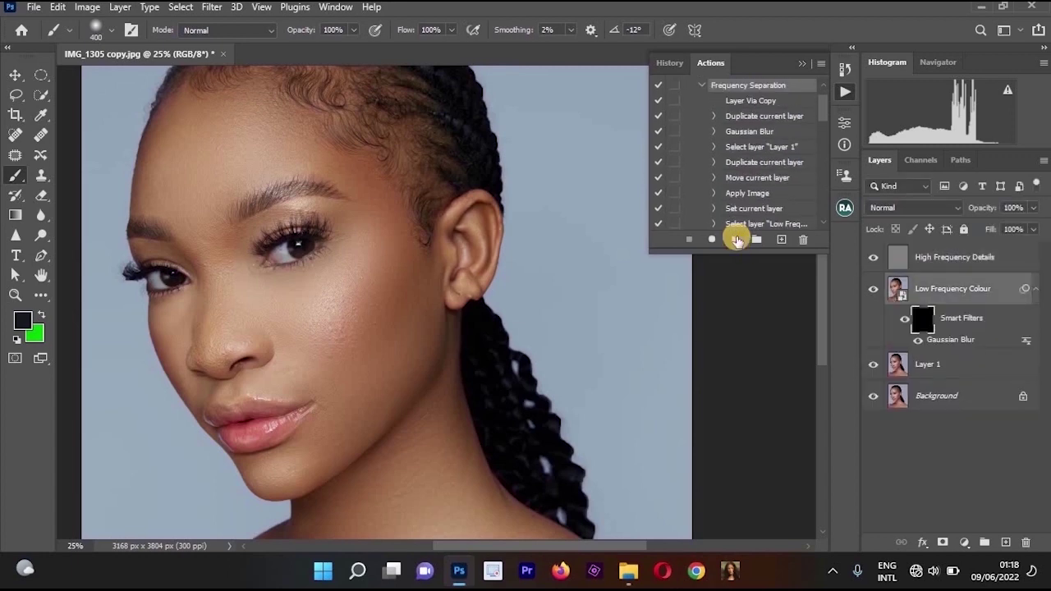
# Smooth the forehead and cheek by painting white on the Low Frequency Colour filter mask with a 300-pixel brush
pyautogui.scroll(-1, 273, 420)
pyautogui.press('x')
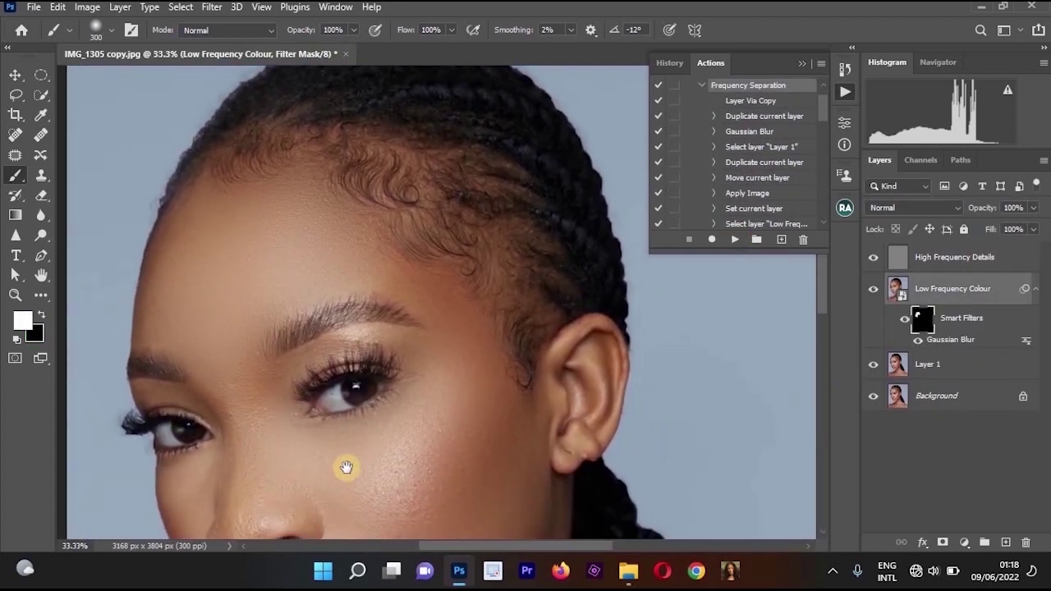
pyautogui.scroll(-5, 269, 235)
pyautogui.hscroll(3, 269, 236)
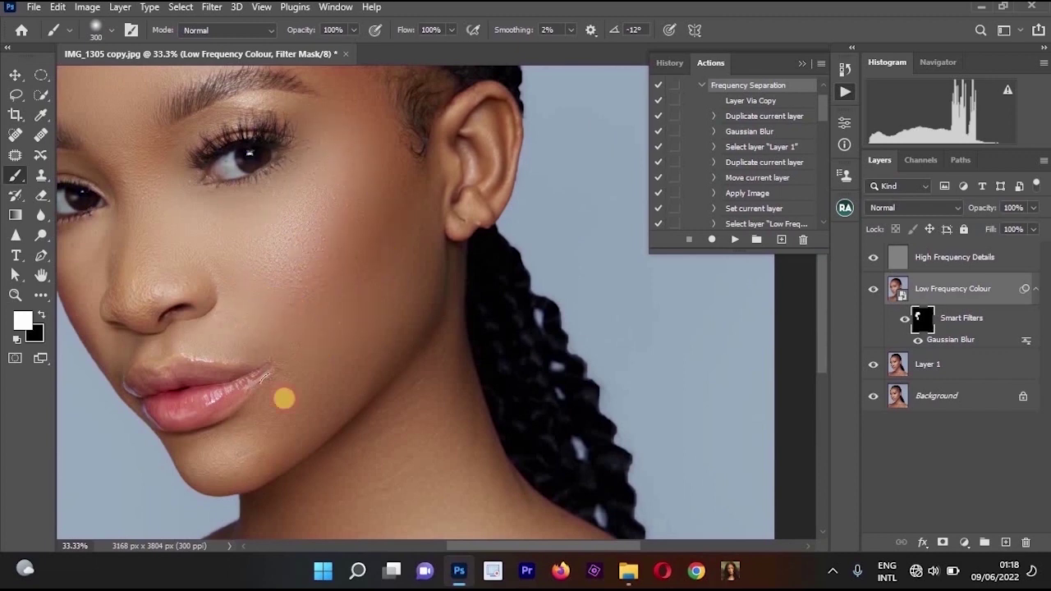
pyautogui.click(347, 247)
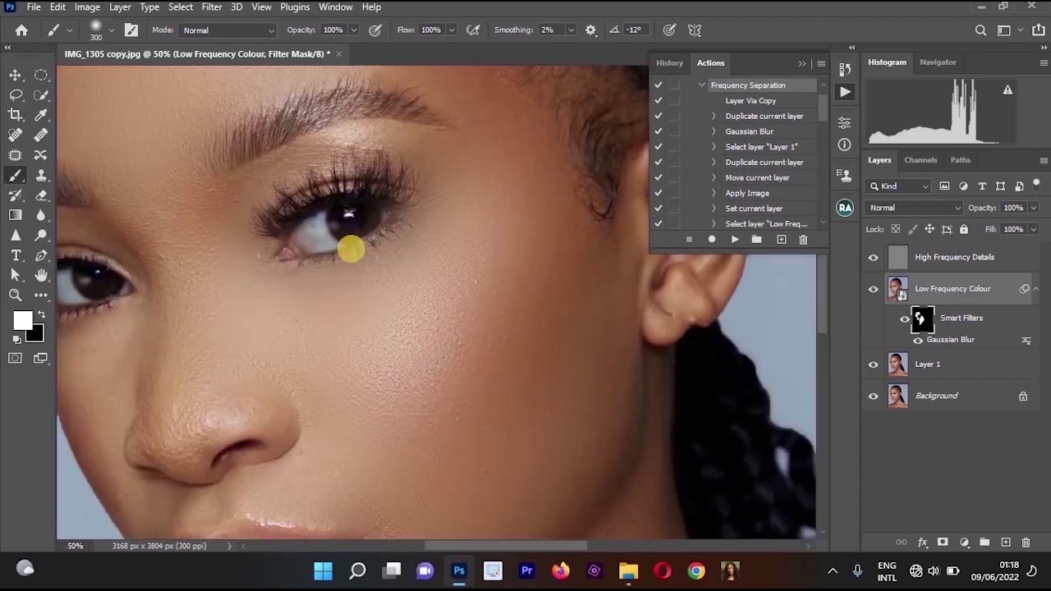
# Refine the Low Frequency Colour filter mask around the eye and nose with a 200-pixel brush, alternating black and white
pyautogui.press('x')
pyautogui.press('[')
pyautogui.press('[')
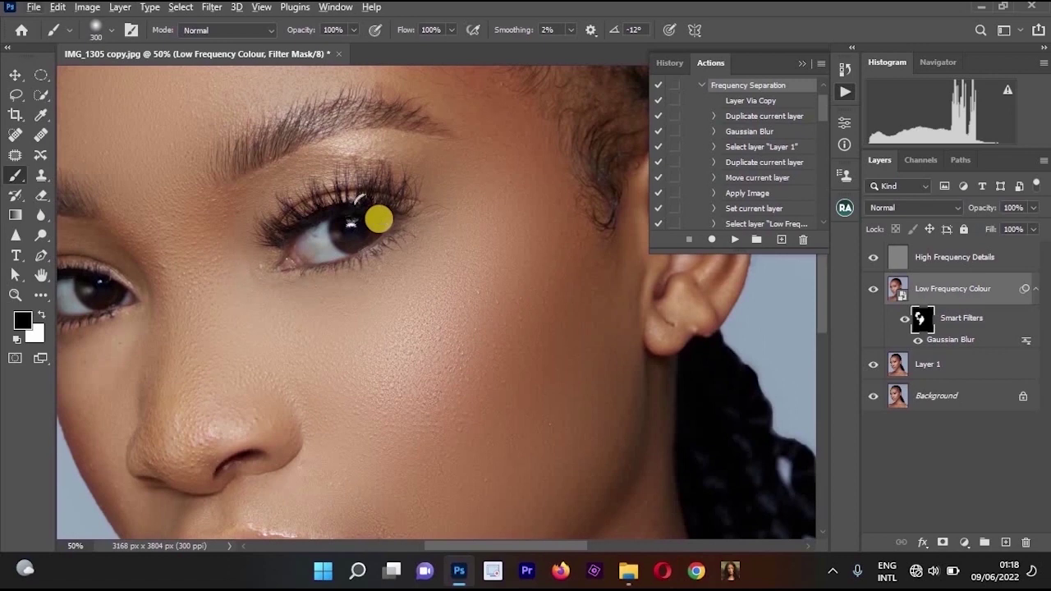
pyautogui.hscroll(-2, 239, 319)
pyautogui.press('x')
pyautogui.moveTo(312, 240)
pyautogui.mouseDown()
pyautogui.moveTo(299, 445)
pyautogui.moveTo(285, 458)
pyautogui.moveTo(295, 431)
pyautogui.moveTo(327, 439)
pyautogui.moveTo(308, 468)
pyautogui.mouseUp()
pyautogui.press('x')
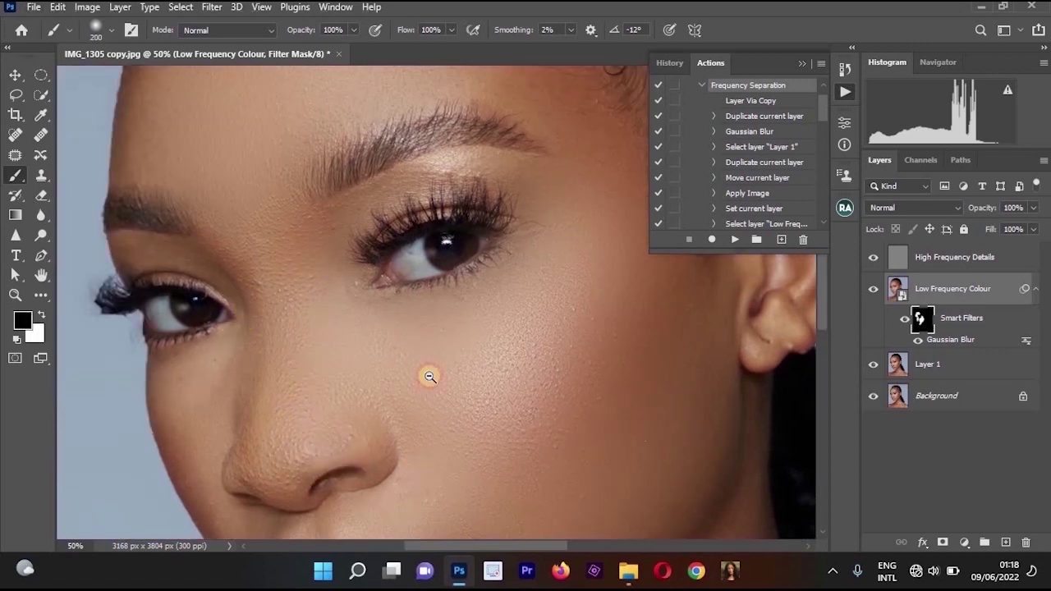
# Smooth the neck, chest and shoulders by painting white on the Low Frequency Colour filter mask with a 500-pixel brush at 39% flow
pyautogui.keyDown('alt'); pyautogui.click(384, 365); pyautogui.keyUp('alt')
pyautogui.keyDown('alt'); pyautogui.click(384, 364); pyautogui.keyUp('alt')
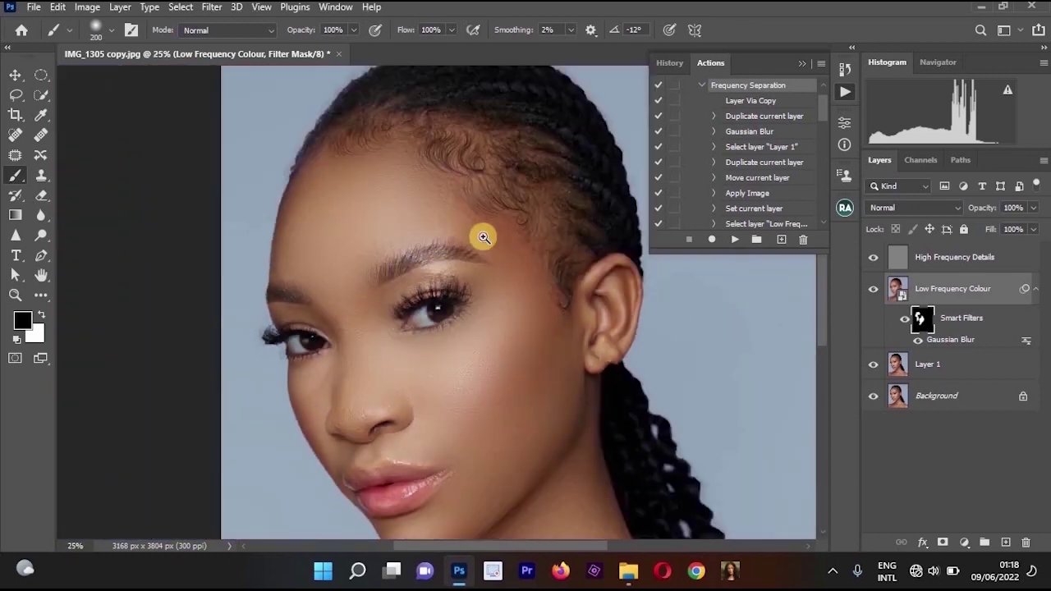
pyautogui.press('x')
pyautogui.keyDown('ctrl'); pyautogui.click(452, 288); pyautogui.keyUp('ctrl')
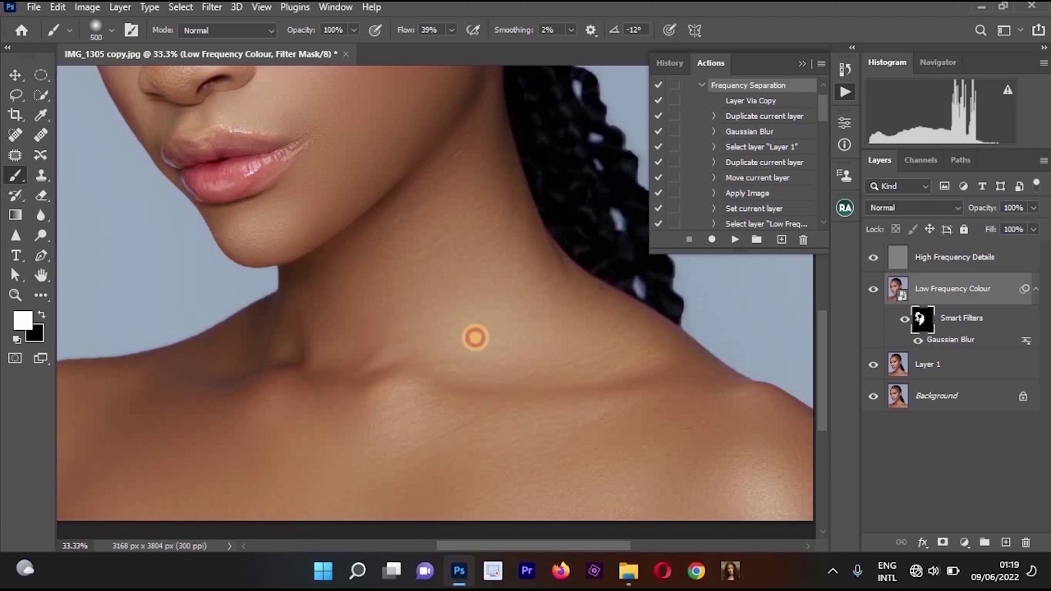
pyautogui.moveTo(564, 337)
pyautogui.mouseDown()
pyautogui.moveTo(554, 215)
pyautogui.moveTo(382, 251)
pyautogui.moveTo(213, 251)
pyautogui.moveTo(367, 223)
pyautogui.mouseUp()
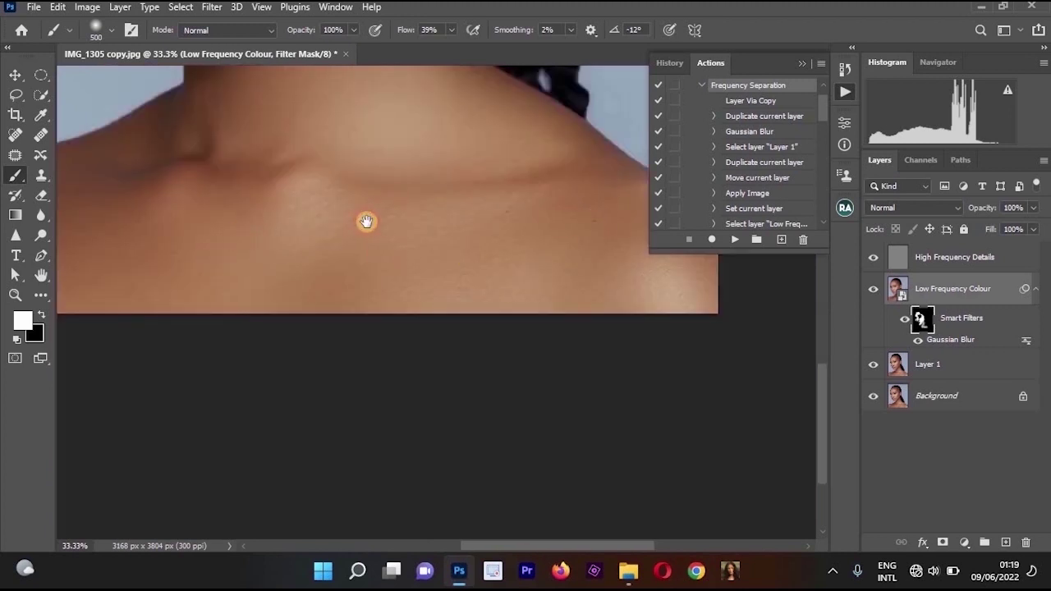
pyautogui.hscroll(-3, 366, 222)
pyautogui.click(103, 264)
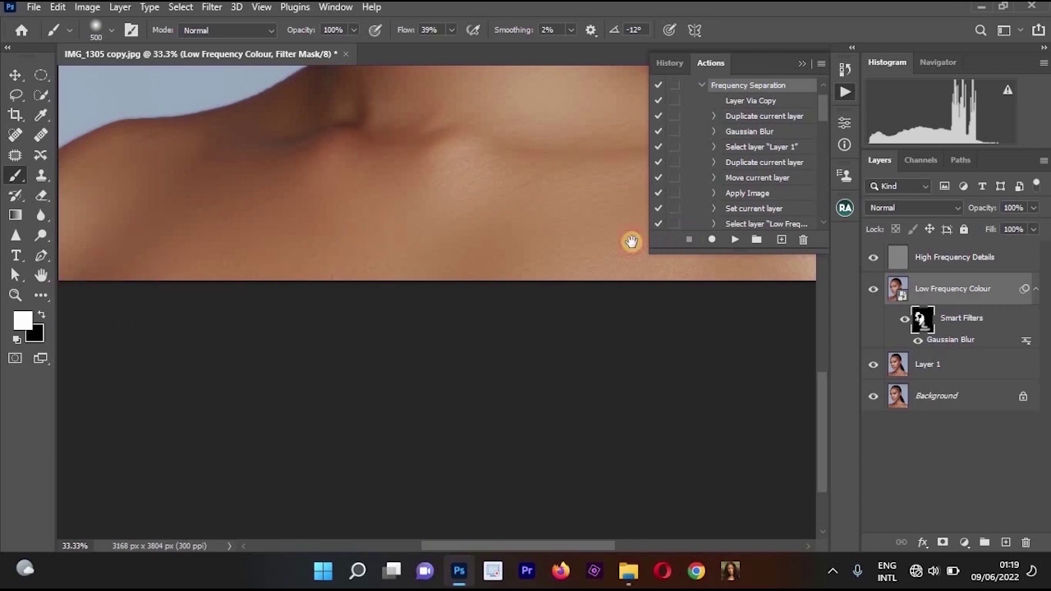
pyautogui.scroll(3, 599, 312)
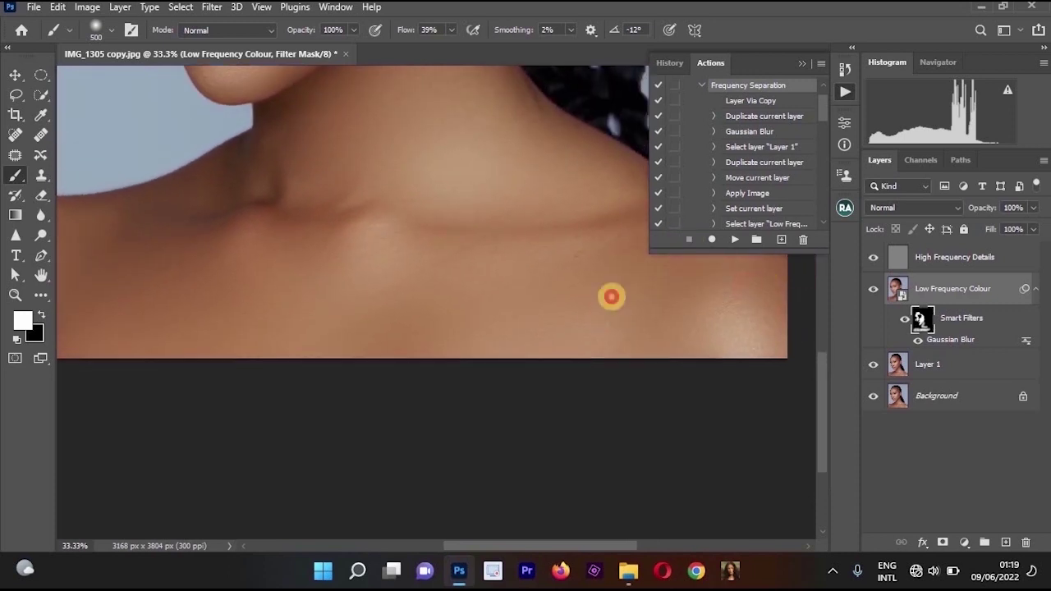
pyautogui.click(337, 180)
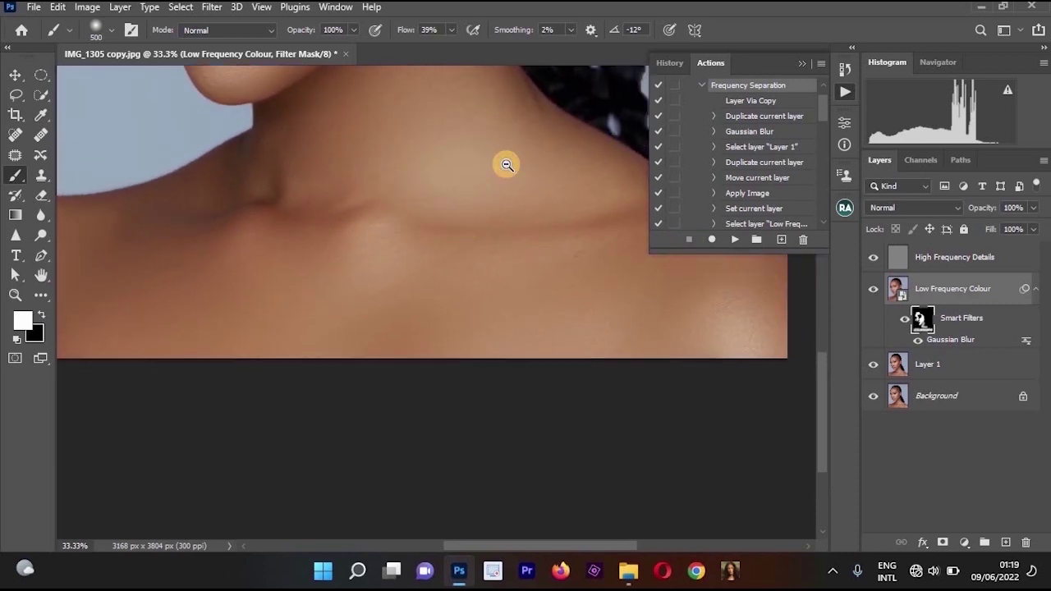
# Merge High Frequency Details, Low Frequency Colour and Layer 1 into the Background layer
pyautogui.keyDown('alt'); pyautogui.click(515, 282); pyautogui.keyUp('alt')
pyautogui.scroll(4, 490, 238)
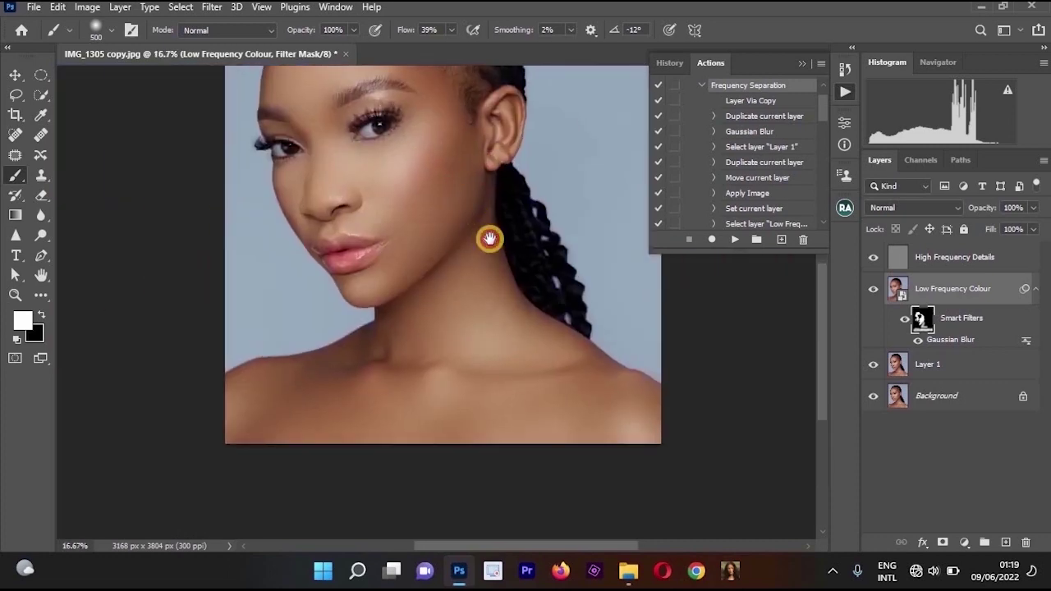
pyautogui.scroll(-2, 493, 222)
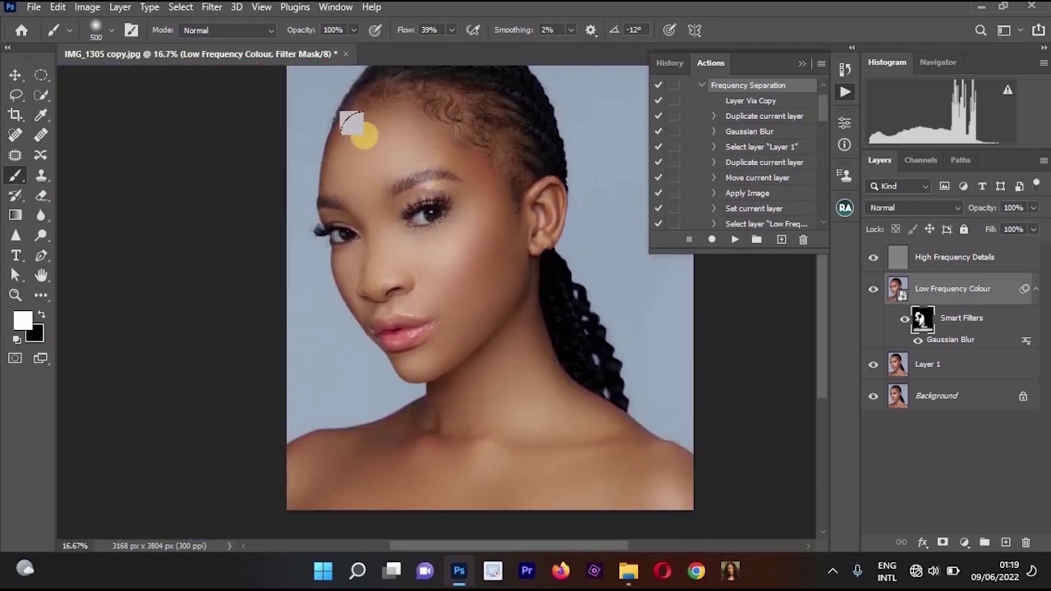
pyautogui.scroll(1, 364, 134)
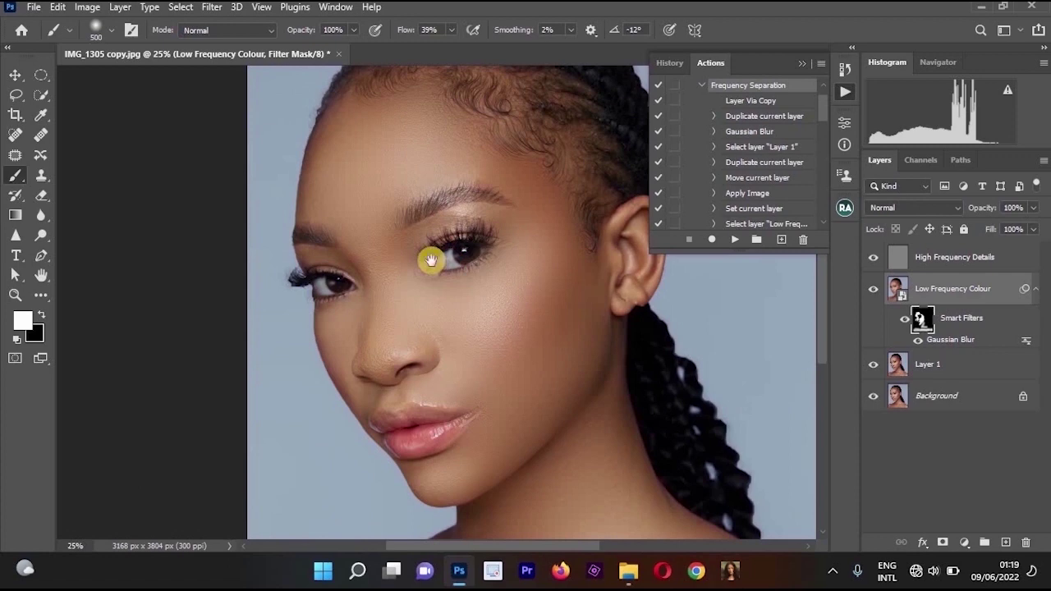
pyautogui.moveTo(446, 237); pyautogui.dragTo(355, 130)
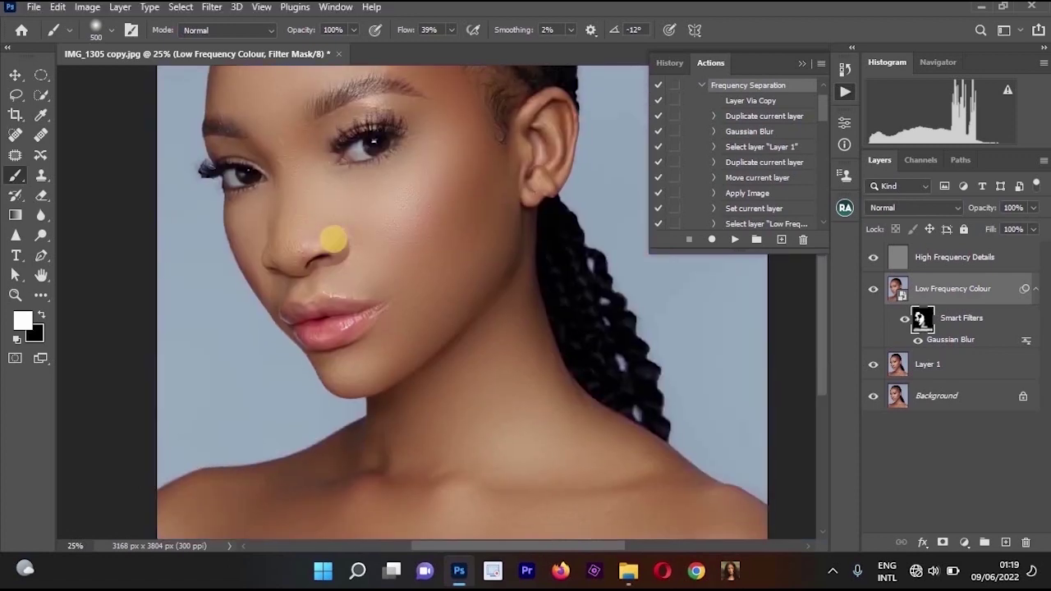
pyautogui.keyDown('alt'); pyautogui.click(687, 327); pyautogui.keyUp('alt')
pyautogui.click(945, 397)
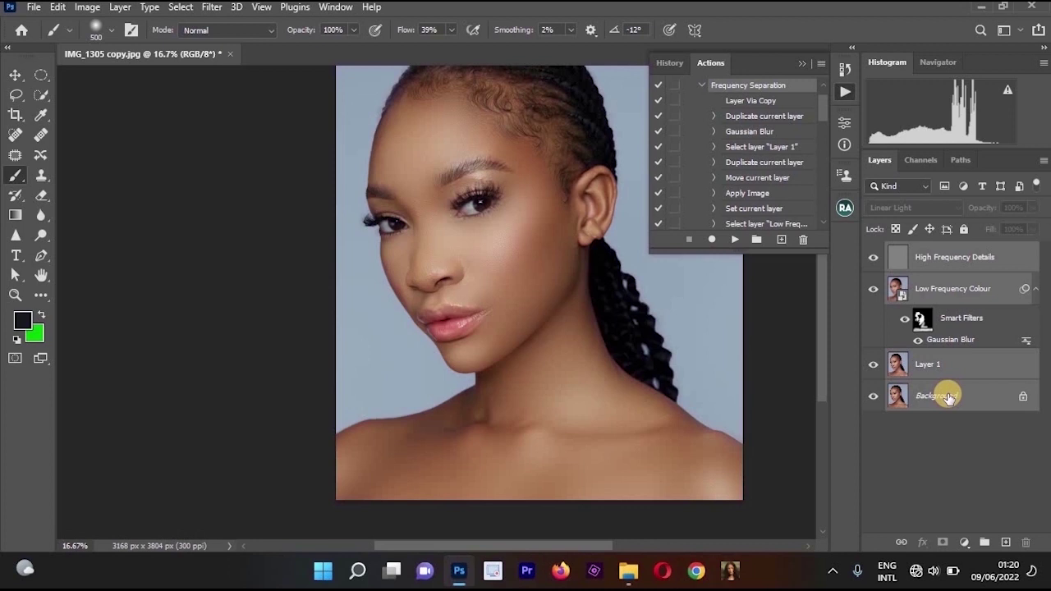
pyautogui.hotkey('ctrl', 'shift', 'e')
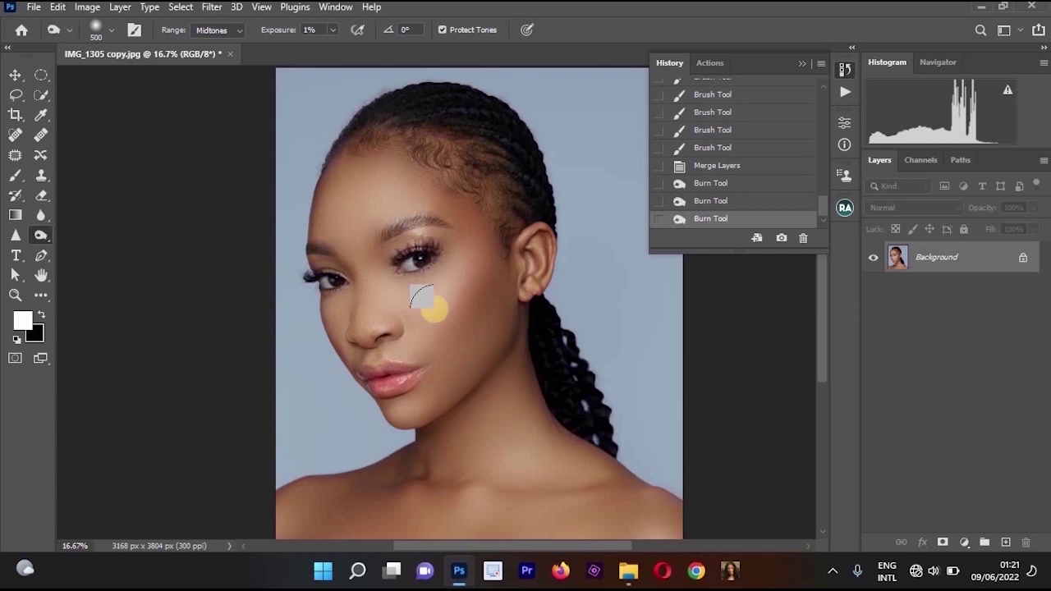
# Open the Camera Raw Filter on the portrait and fit the whole image in its preview
pyautogui.click(13, 175)
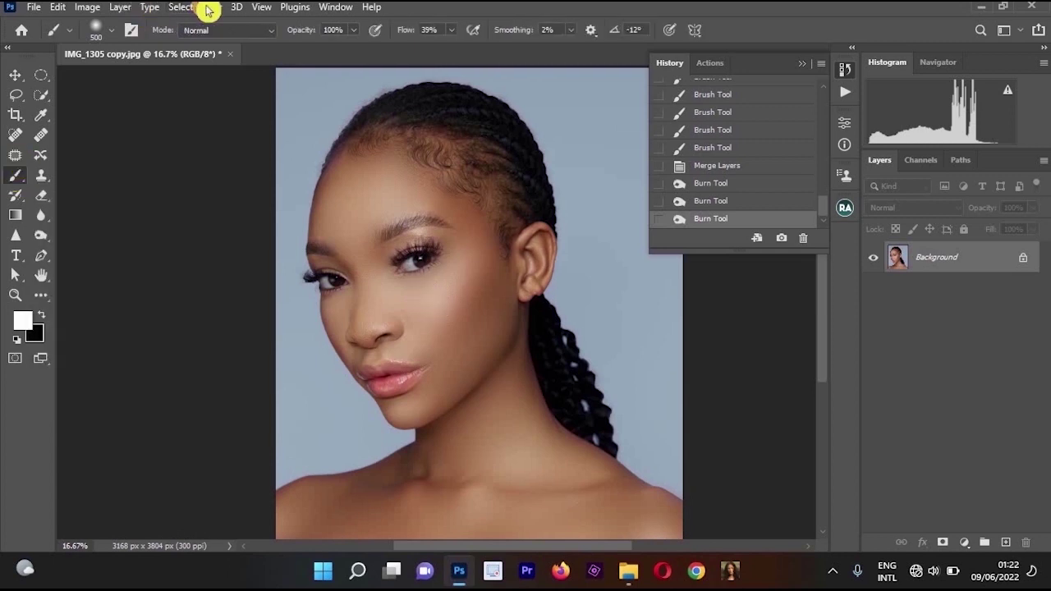
pyautogui.click(208, 8)
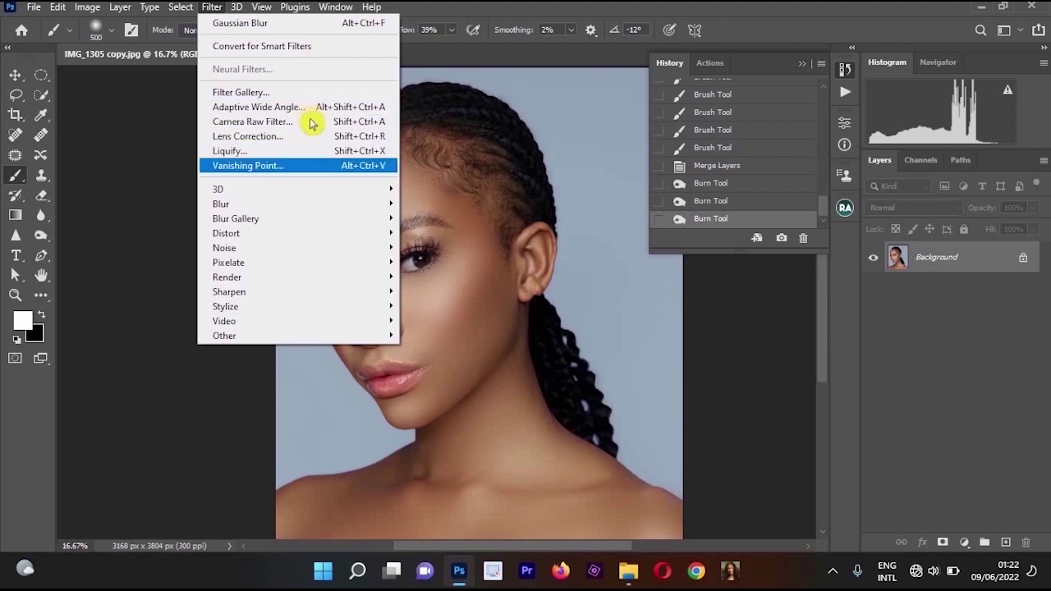
pyautogui.click(503, 257)
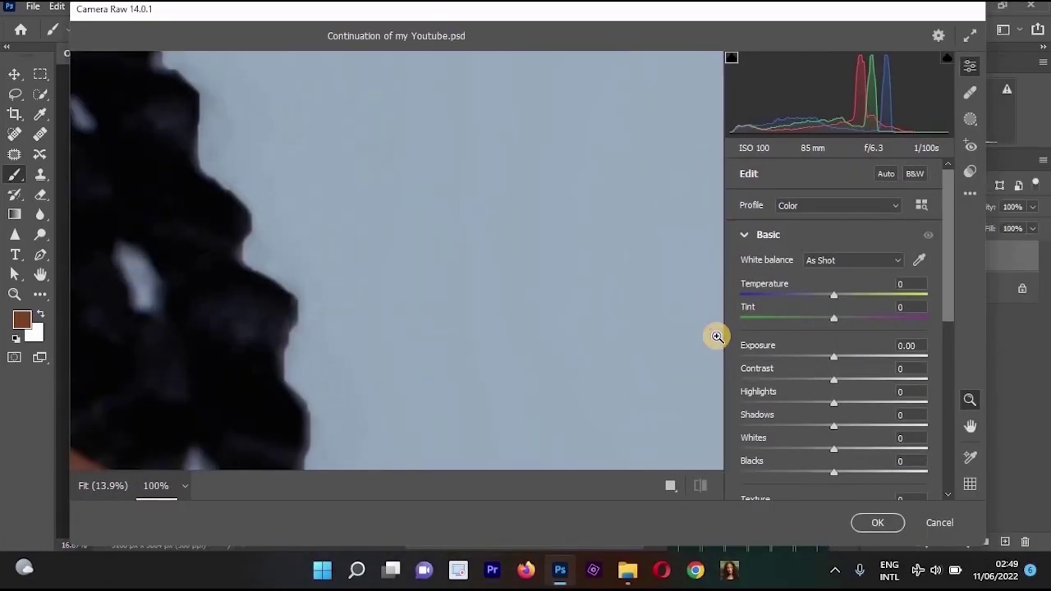
pyautogui.click(717, 337)
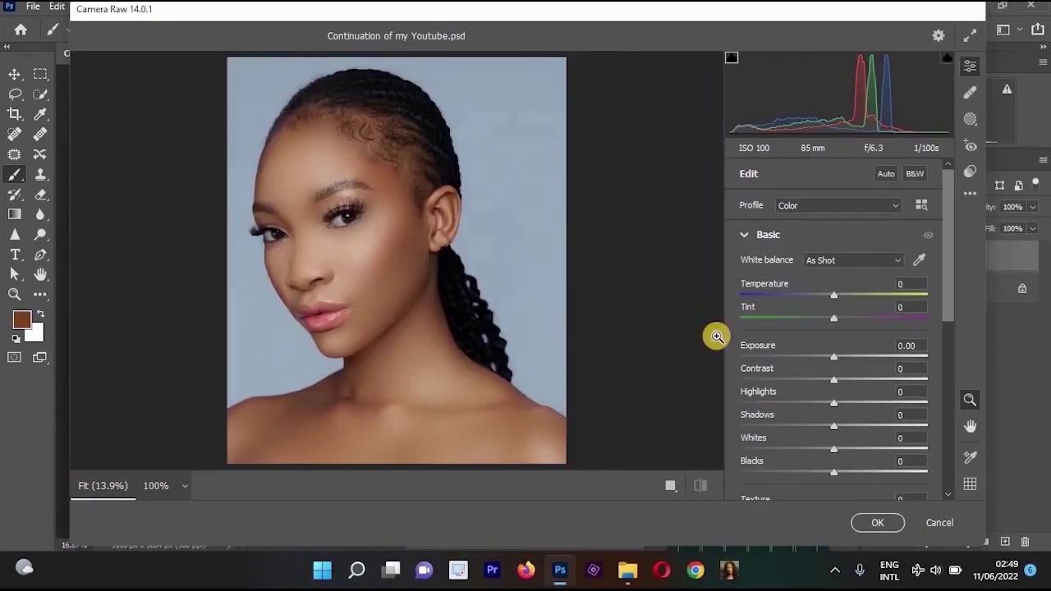
# Collapse the Basic adjustments to view the list of Camera Raw sections, and expand them again
pyautogui.click(746, 238)
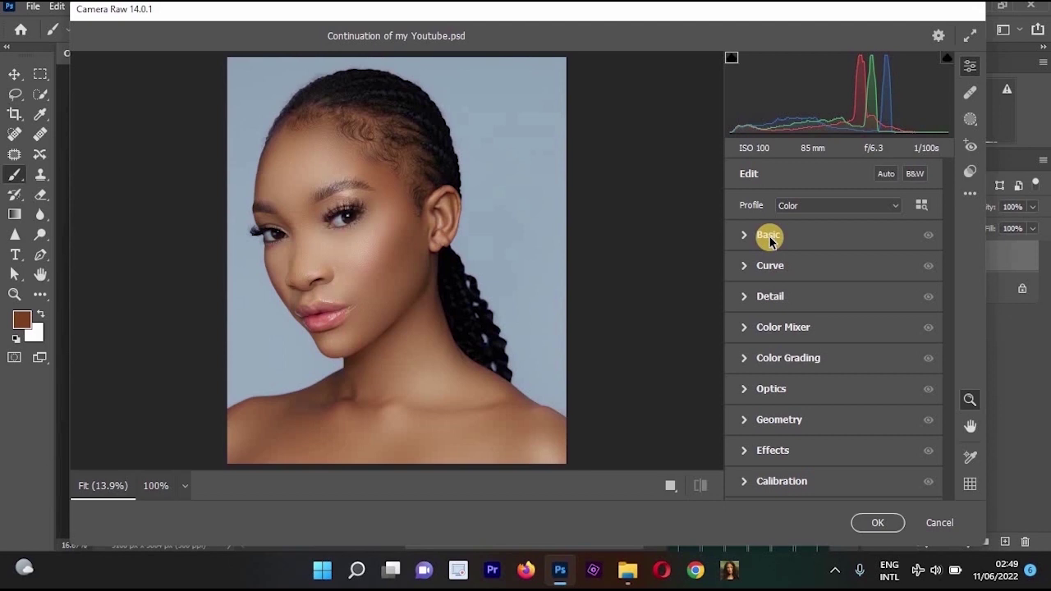
pyautogui.click(743, 235)
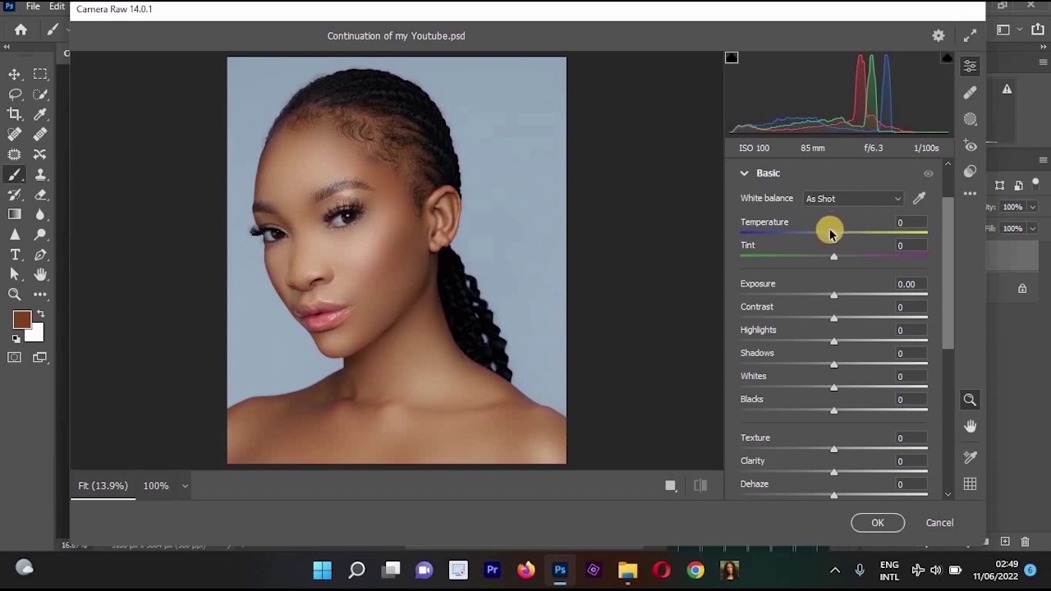
# Try the Temperature at -12 and +21, and reset it to 0
pyautogui.click(821, 233)
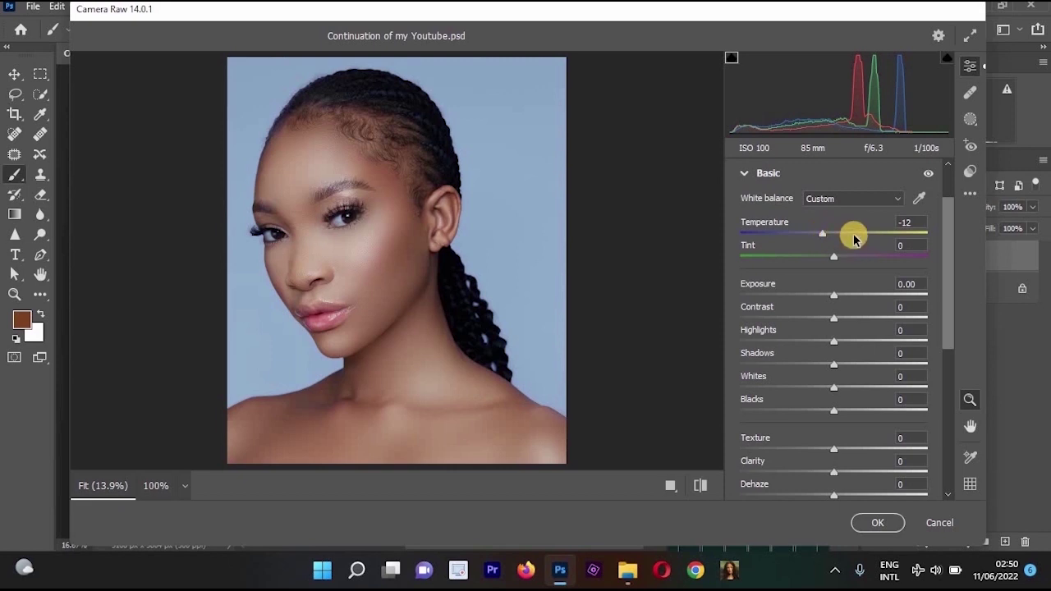
pyautogui.click(854, 234)
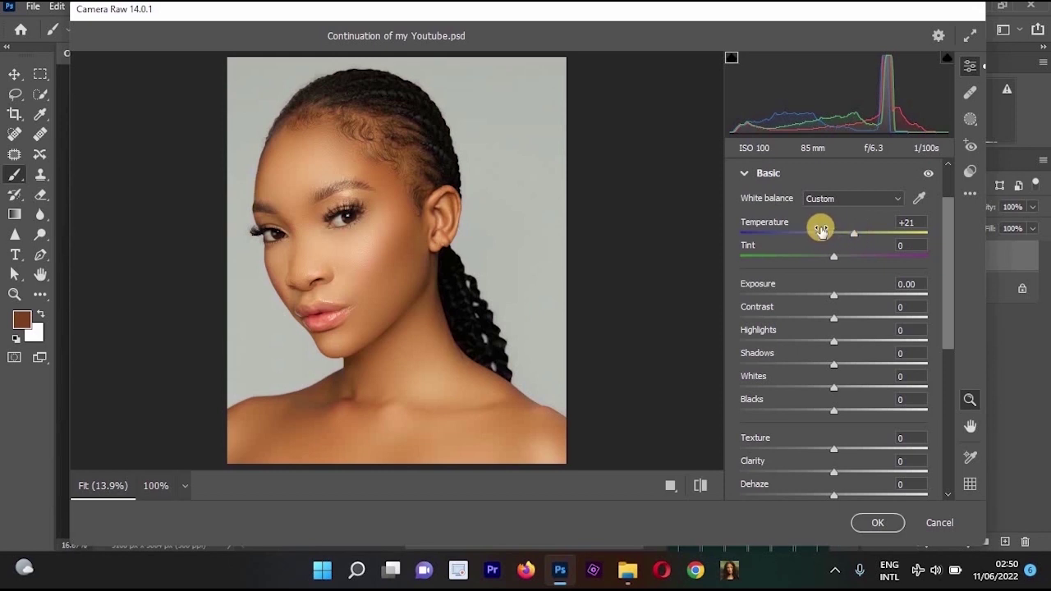
pyautogui.doubleClick(844, 221)
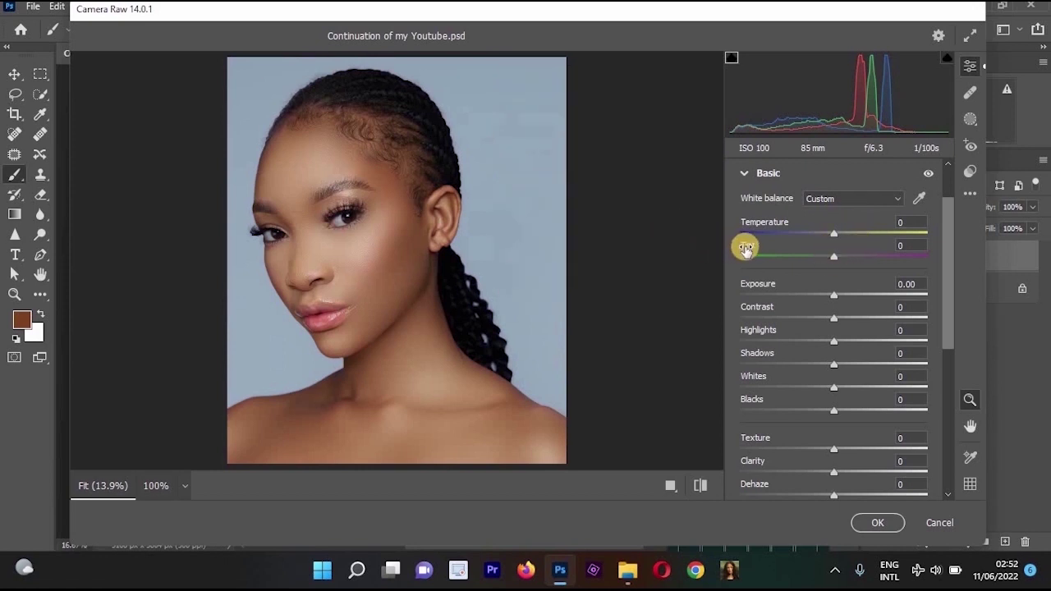
# Set the Tint to +5, try the Exposure at 1, and settle it at +0.25
pyautogui.moveTo(746, 248)
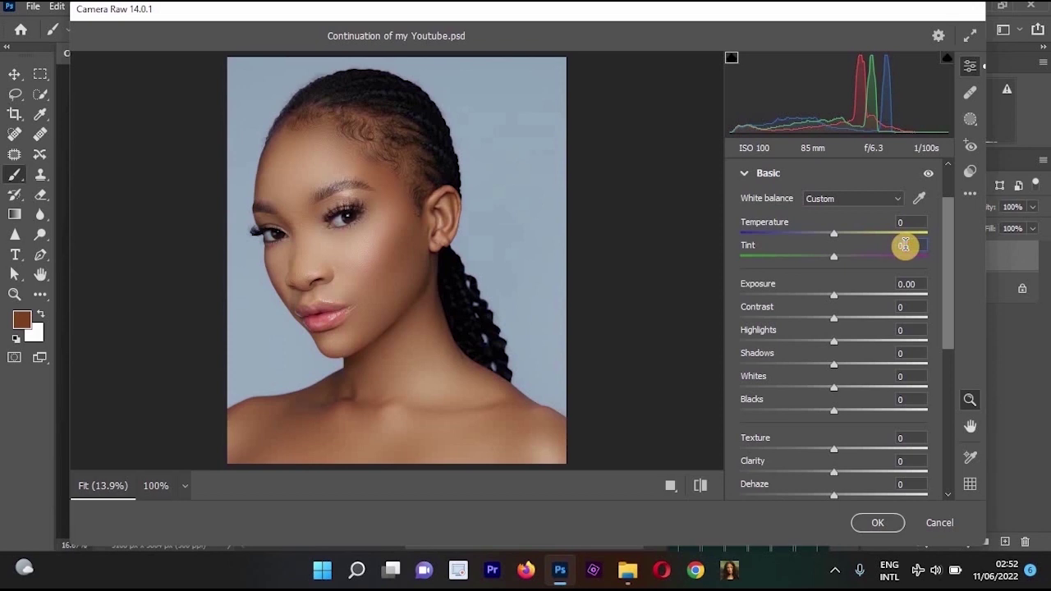
pyautogui.write('5')
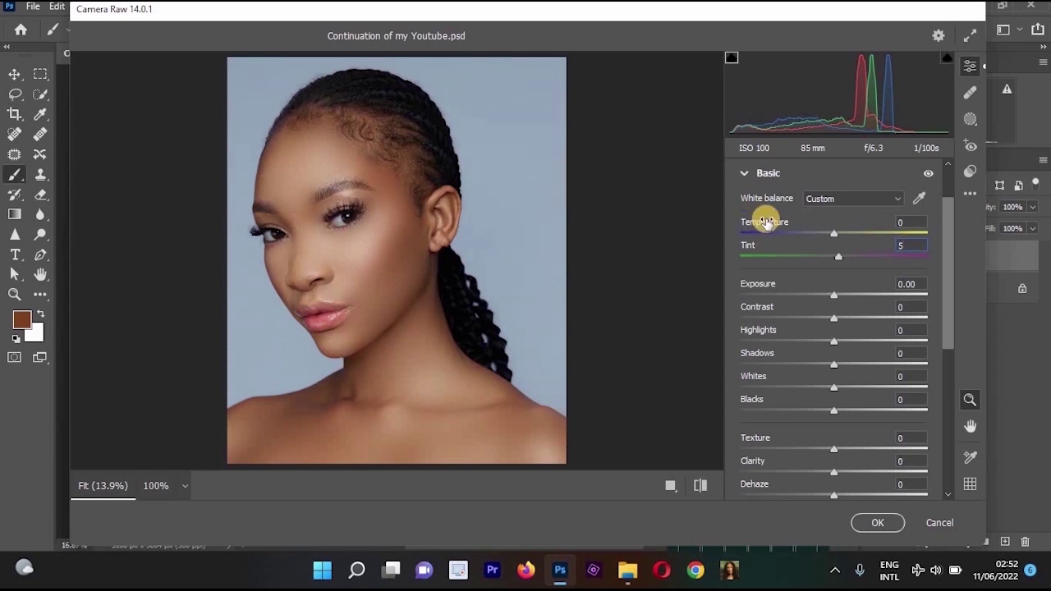
pyautogui.press('Return')
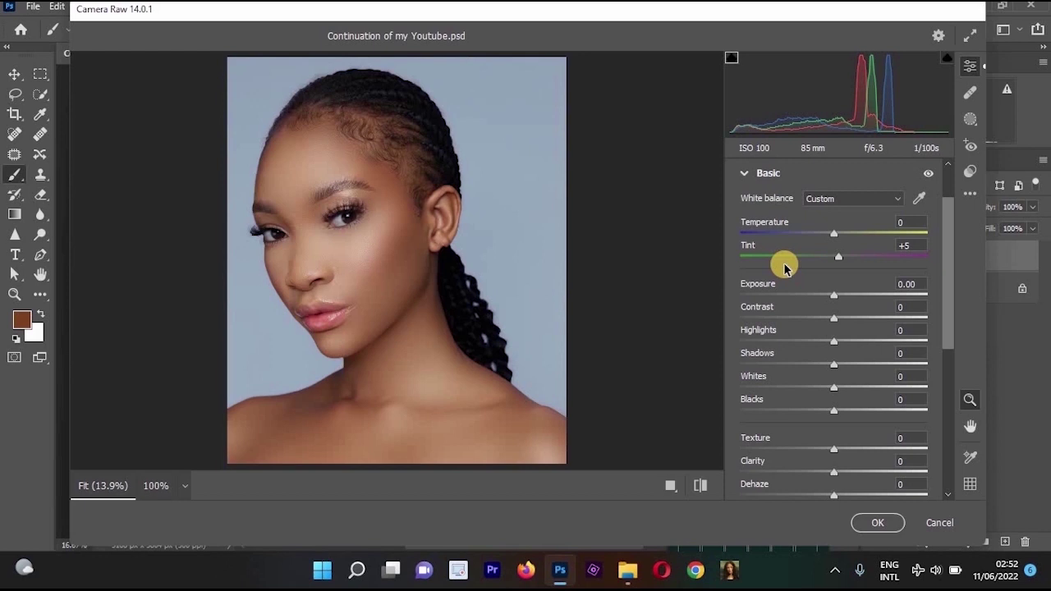
pyautogui.click(901, 284)
pyautogui.write('1')
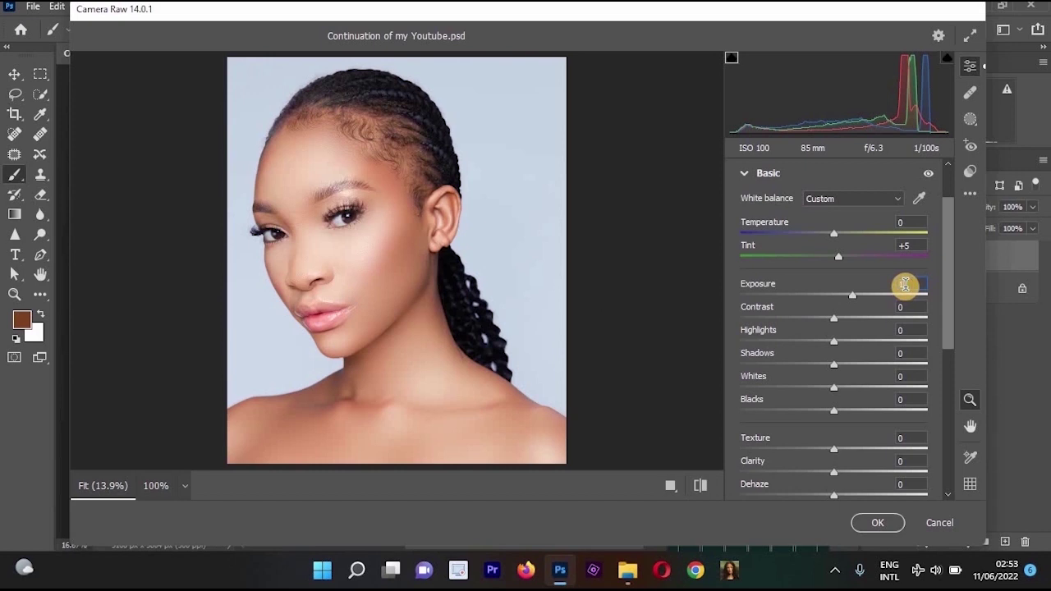
pyautogui.moveTo(852, 296); pyautogui.dragTo(838, 302)
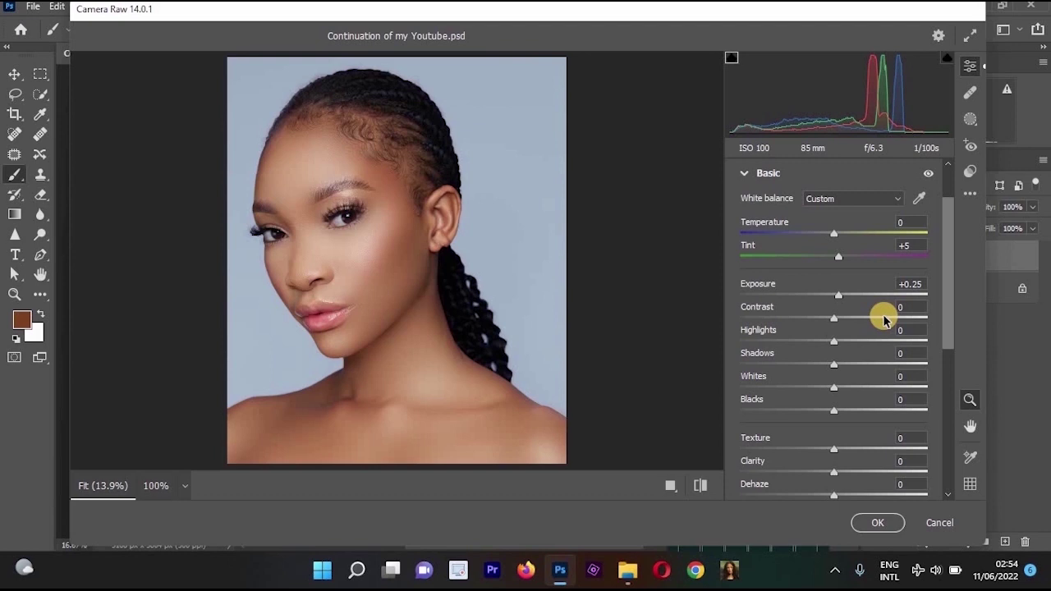
# Compare the portrait with Contrast at +31, +45 and -80, and settle Contrast at +14
pyautogui.moveTo(878, 315); pyautogui.dragTo(870, 317)
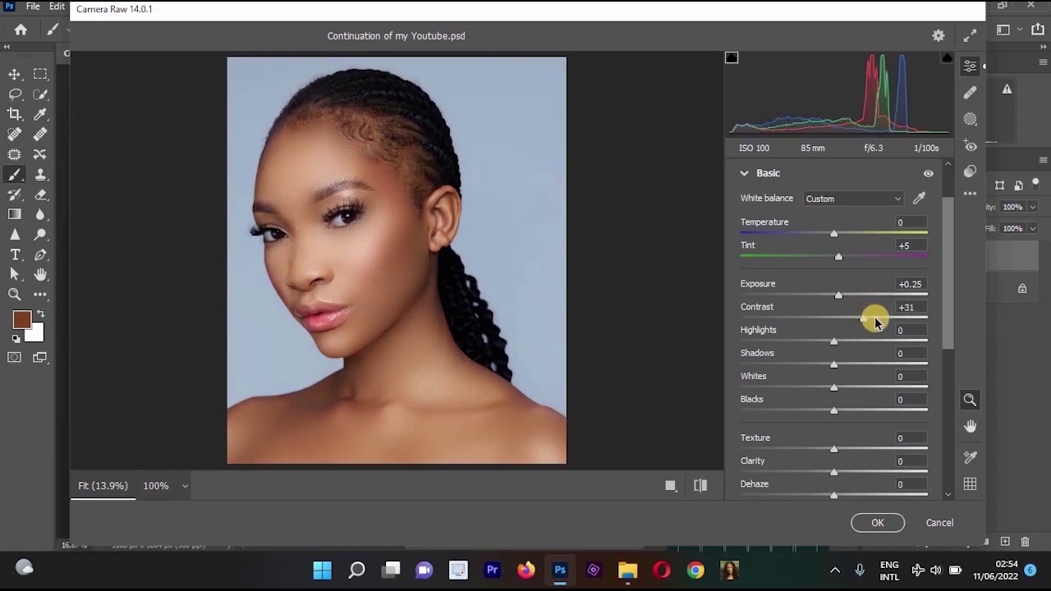
pyautogui.click(876, 317)
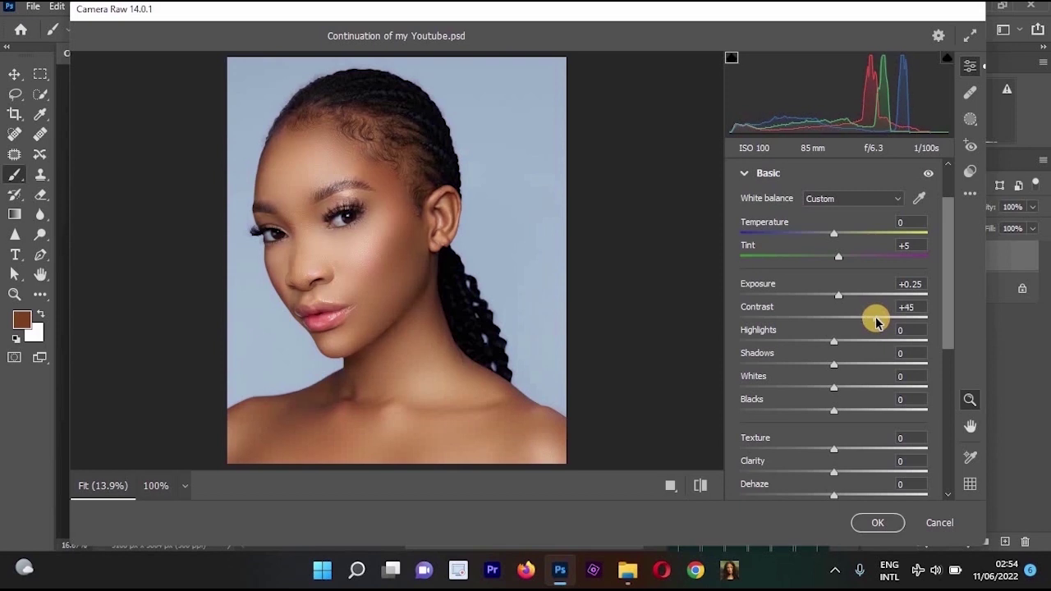
pyautogui.click(758, 320)
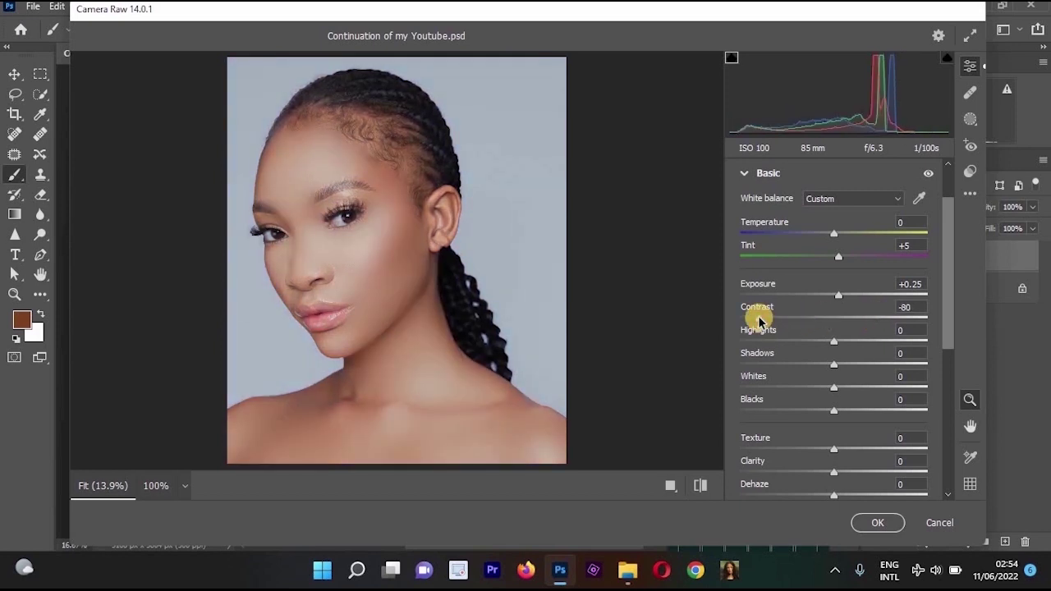
pyautogui.moveTo(758, 320); pyautogui.dragTo(847, 323)
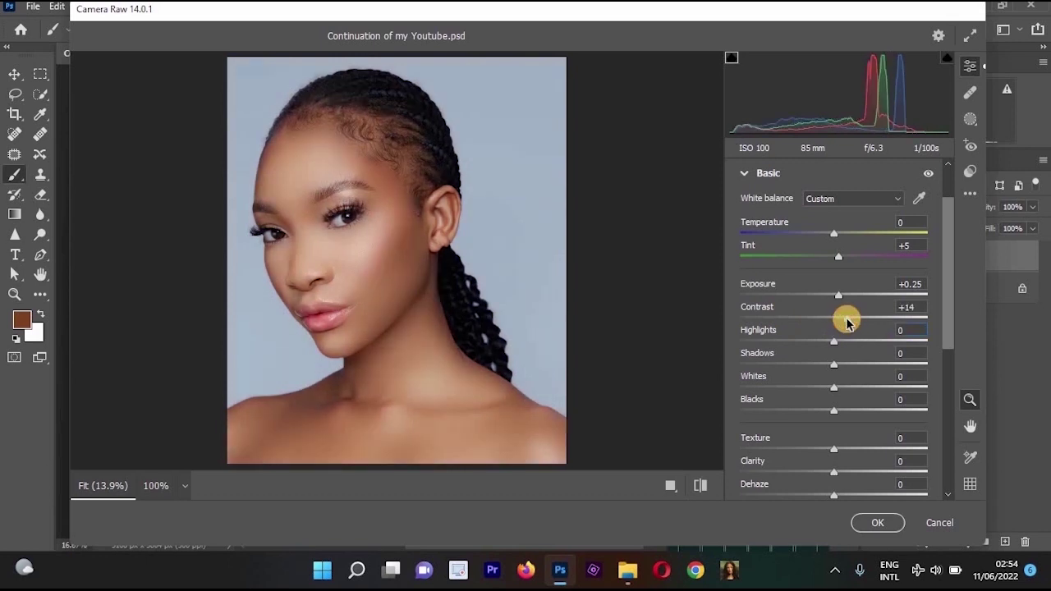
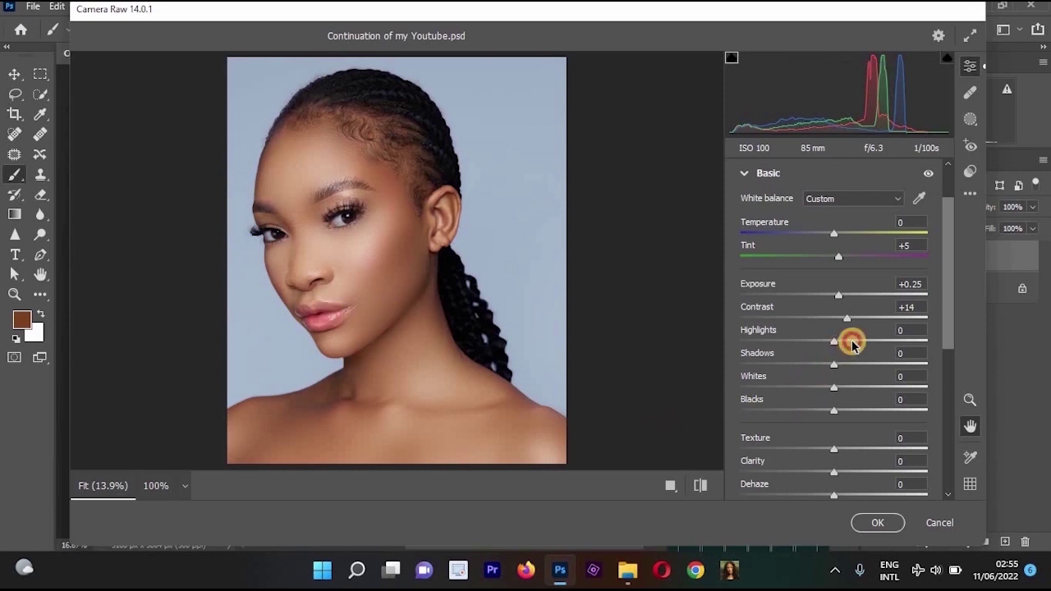
# Try Highlights at +20 and reduce the value to +4
pyautogui.click(852, 343)
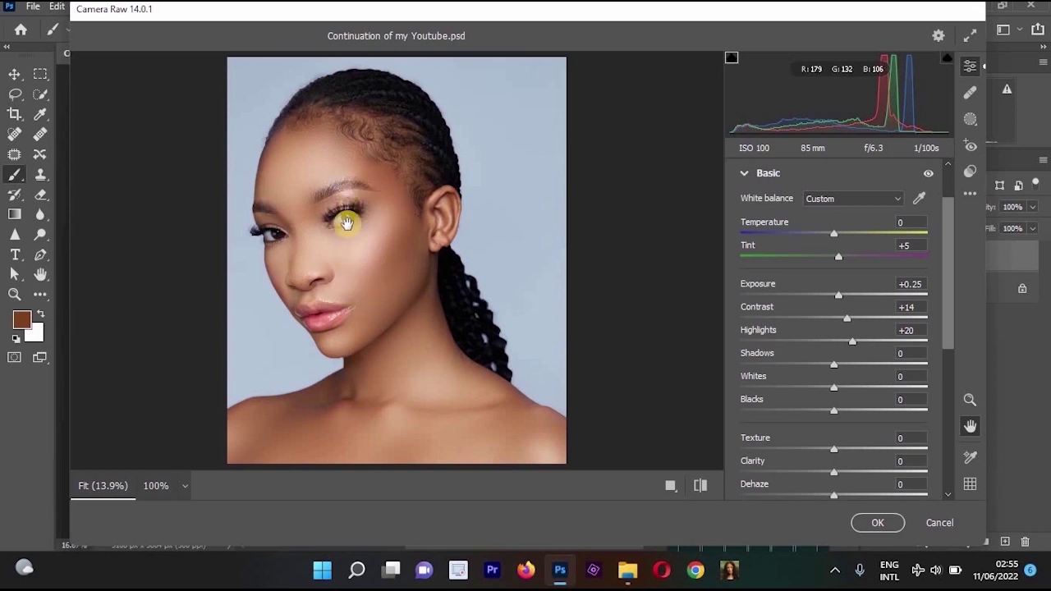
pyautogui.click(908, 330)
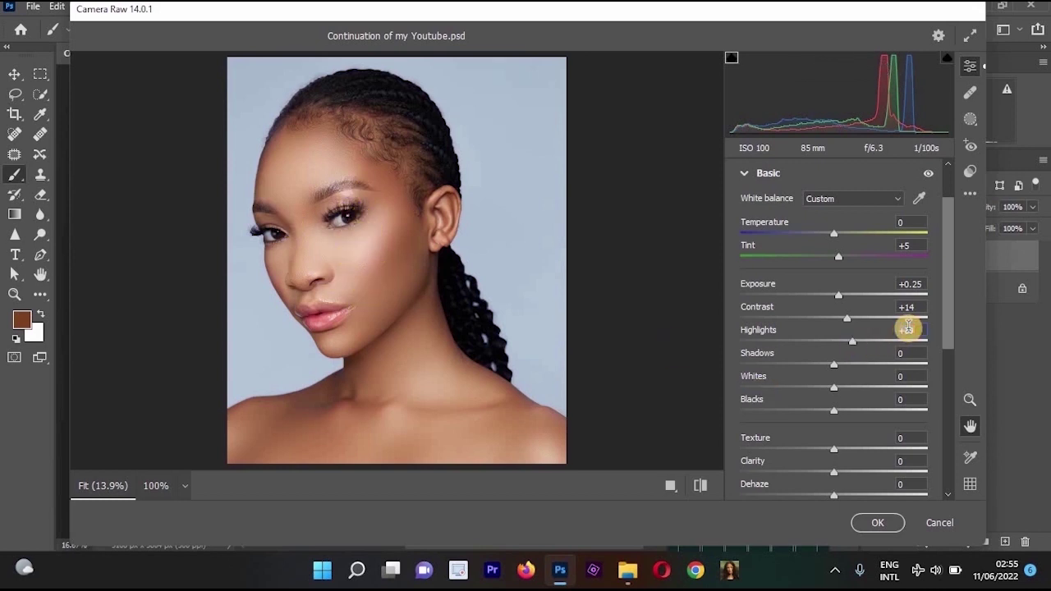
pyautogui.write('4')
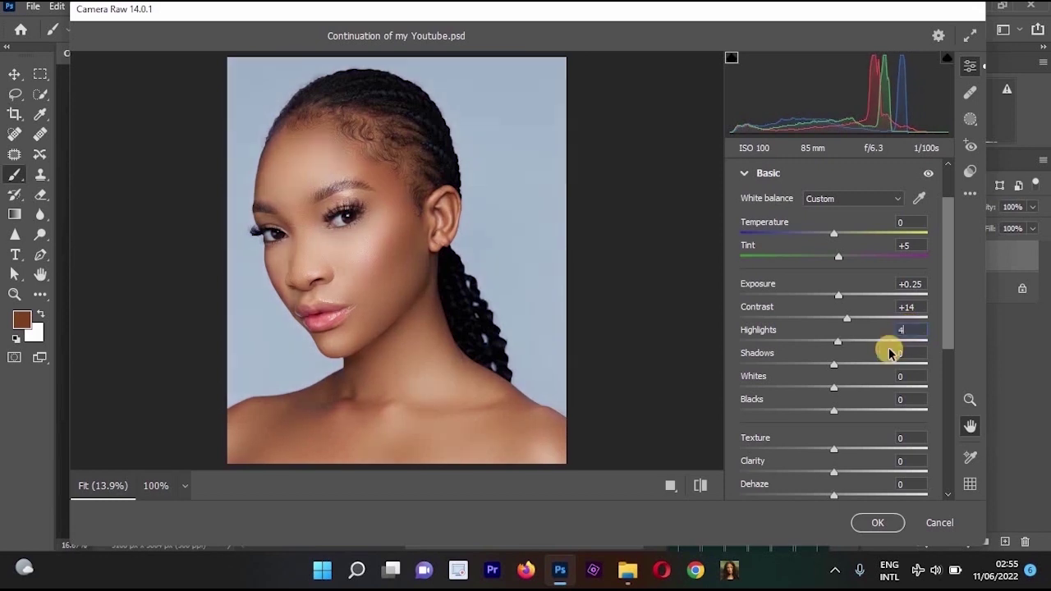
# Compare the portrait with Shadows at +63 and -95, and settle Shadows at +12
pyautogui.click(848, 364)
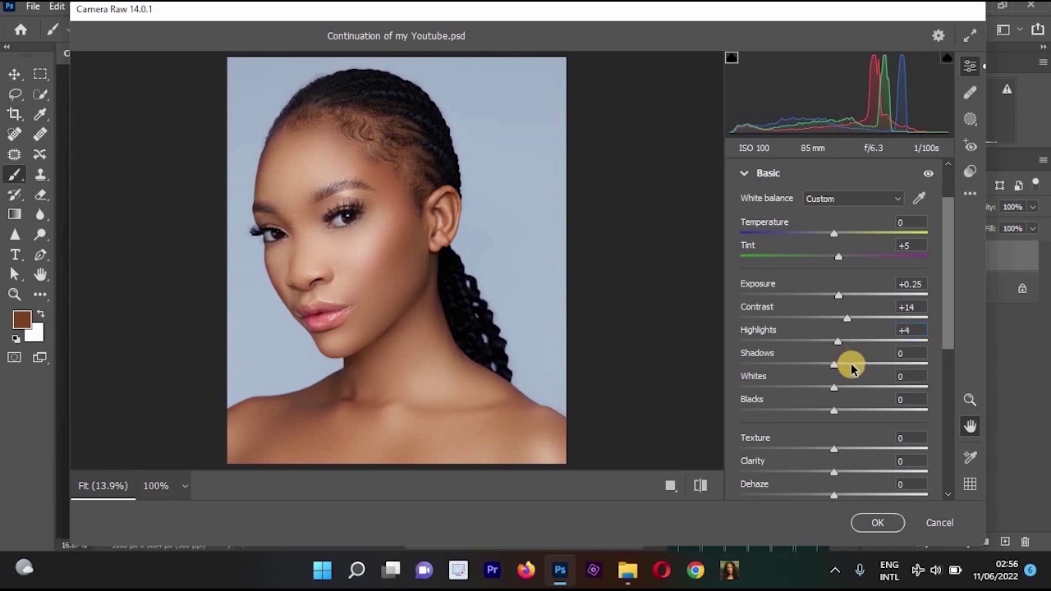
pyautogui.click(893, 363)
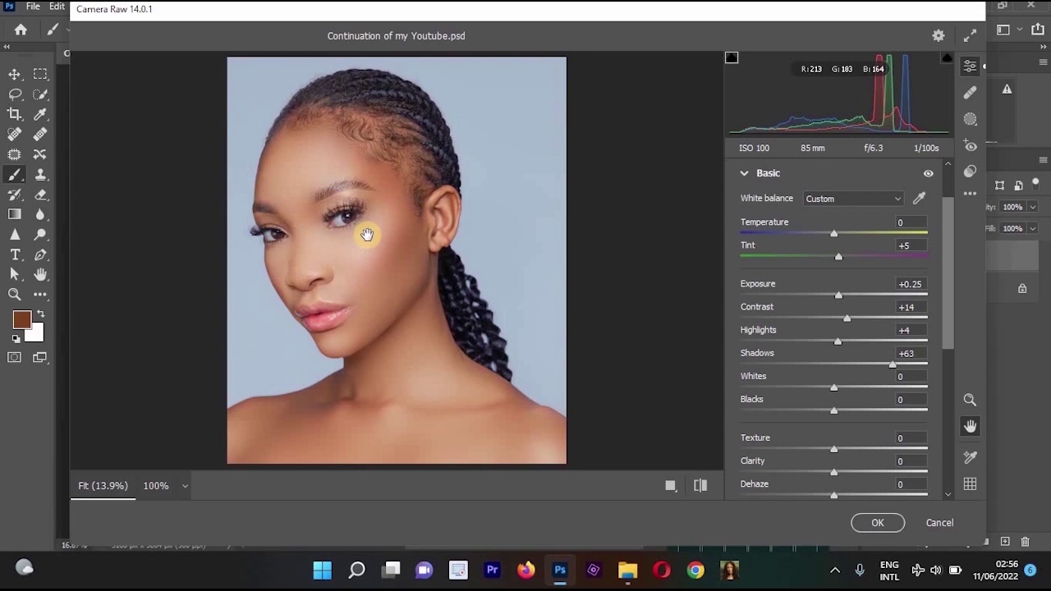
pyautogui.click(746, 364)
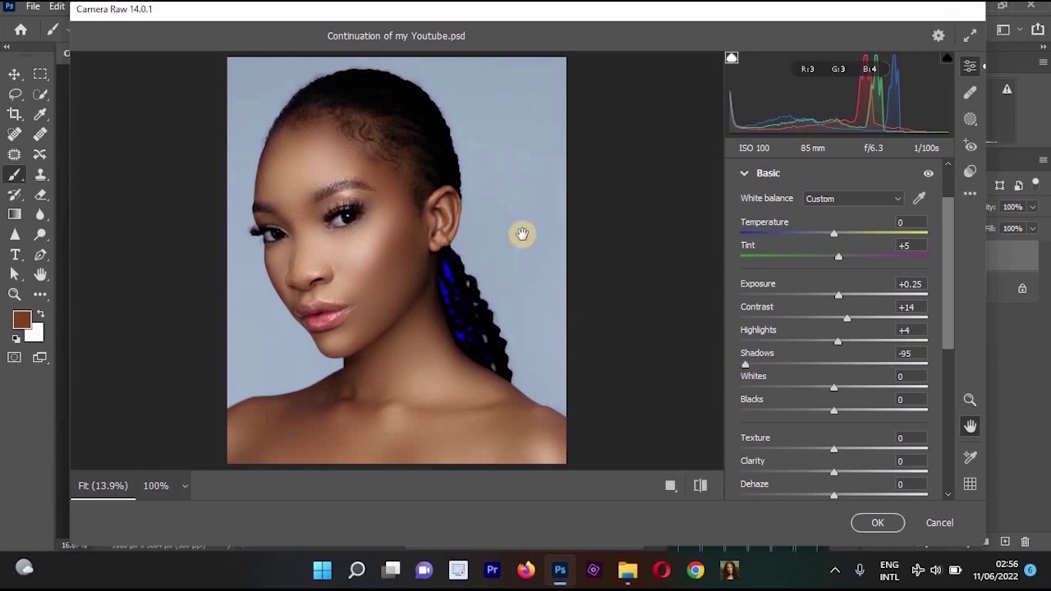
pyautogui.click(901, 356)
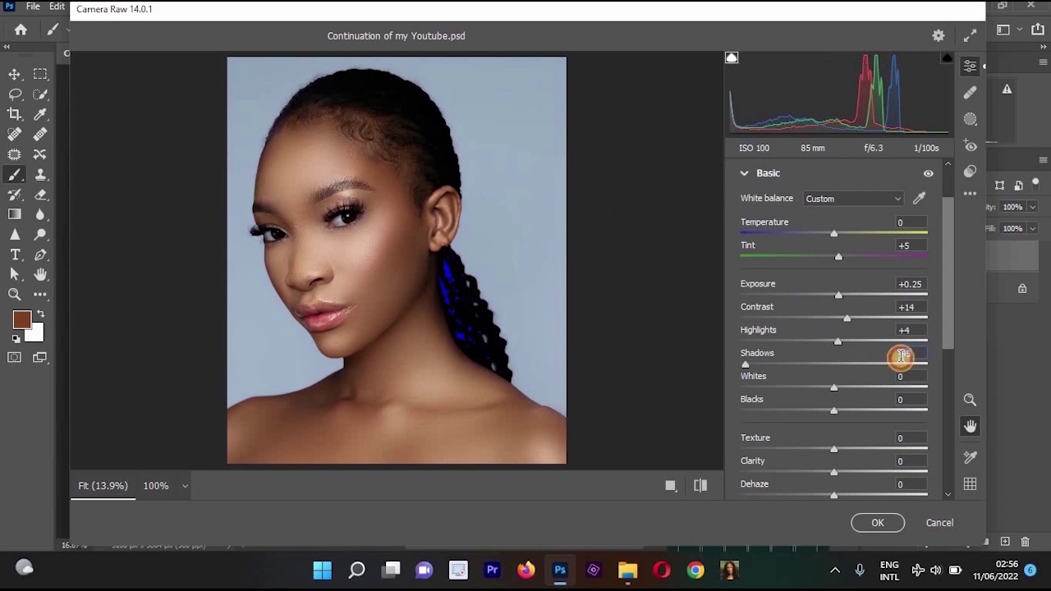
pyautogui.write('14')
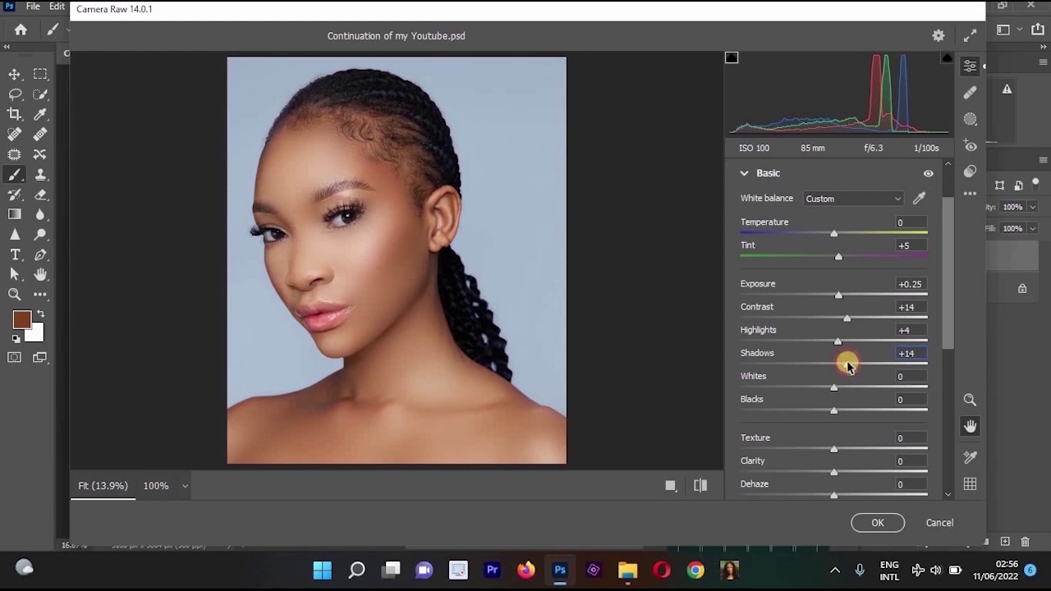
pyautogui.moveTo(848, 367); pyautogui.dragTo(846, 366)
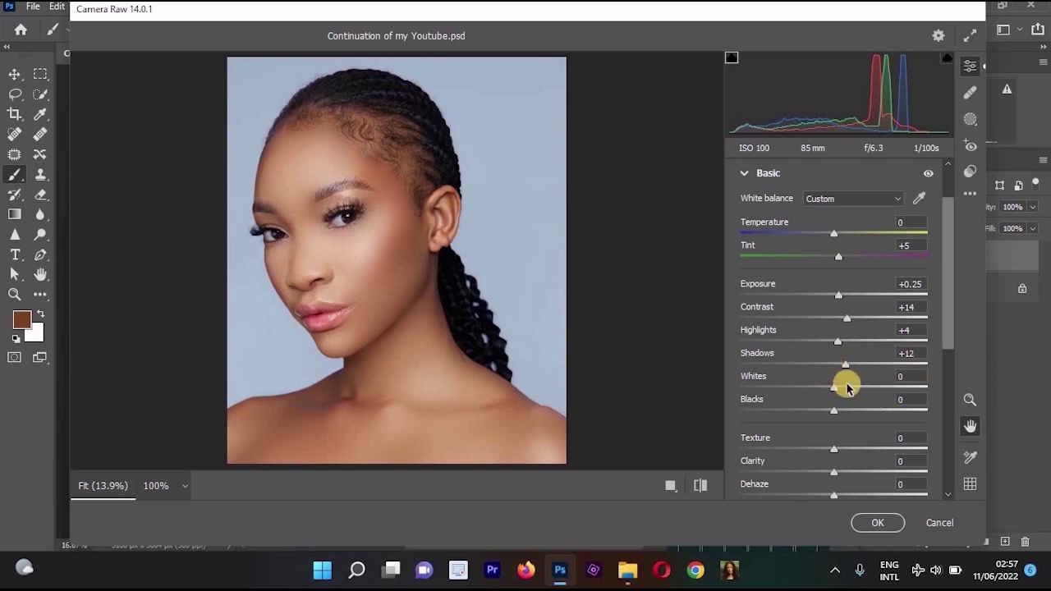
# Try Whites at -79 and +81, and reset Whites to 0
pyautogui.moveTo(809, 388); pyautogui.dragTo(760, 388)
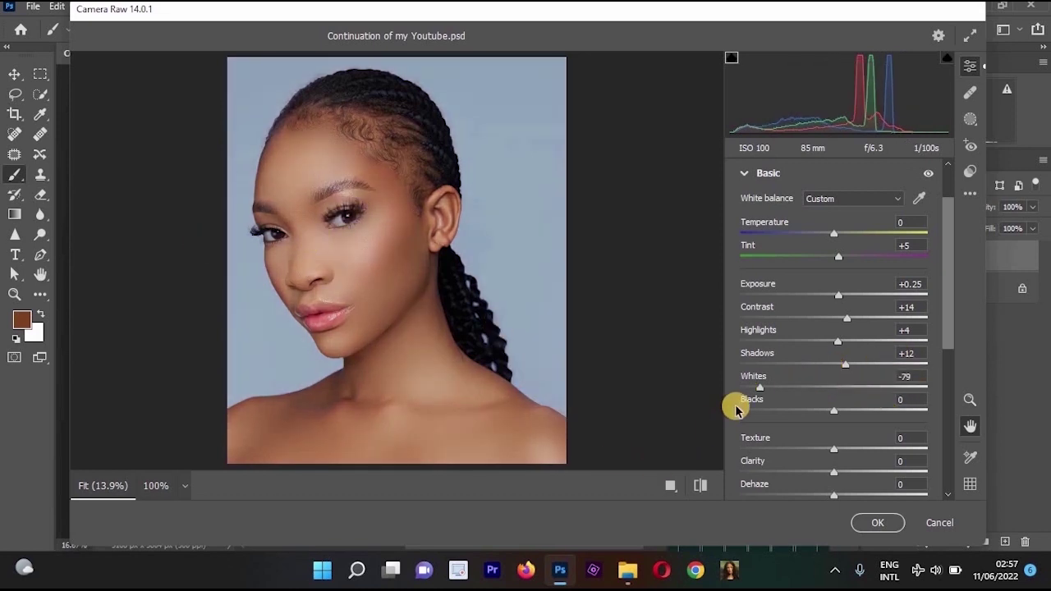
pyautogui.click(908, 388)
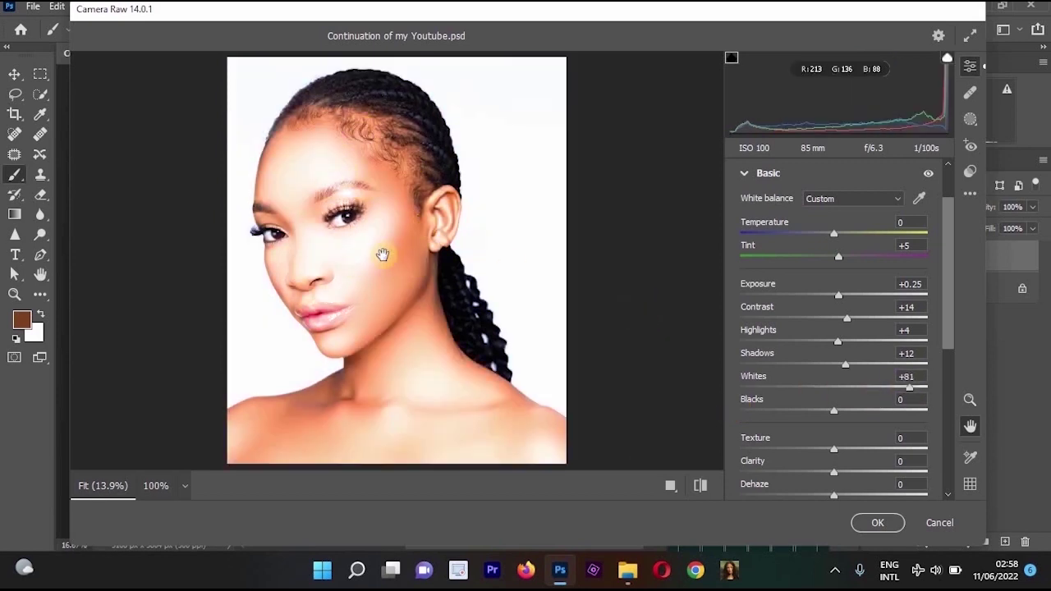
pyautogui.doubleClick(909, 377)
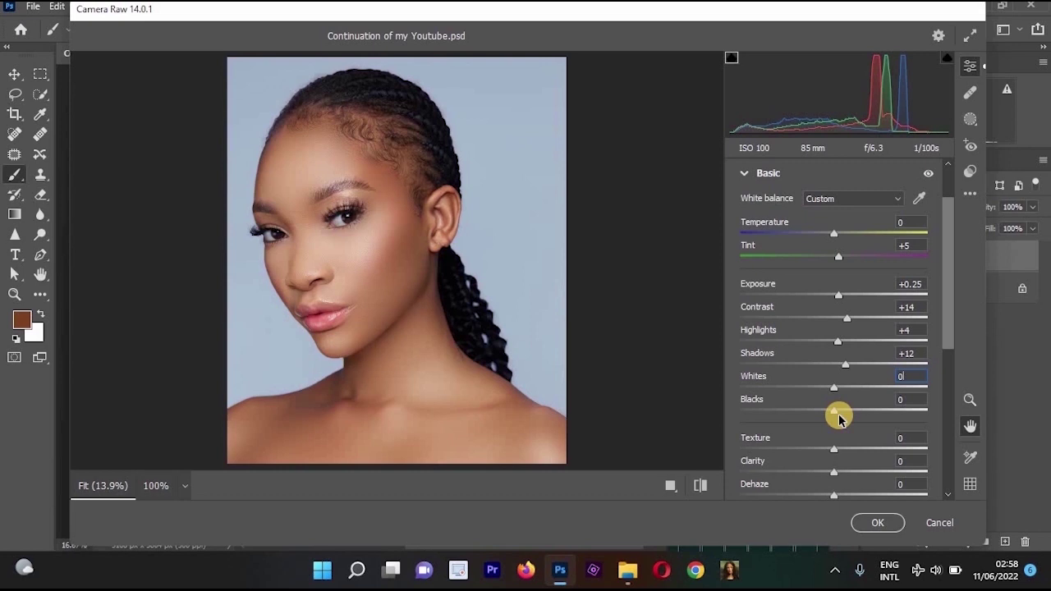
# Try Blacks at -25 and at a high positive value, and set Blacks to -8
pyautogui.moveTo(834, 411); pyautogui.dragTo(810, 414)
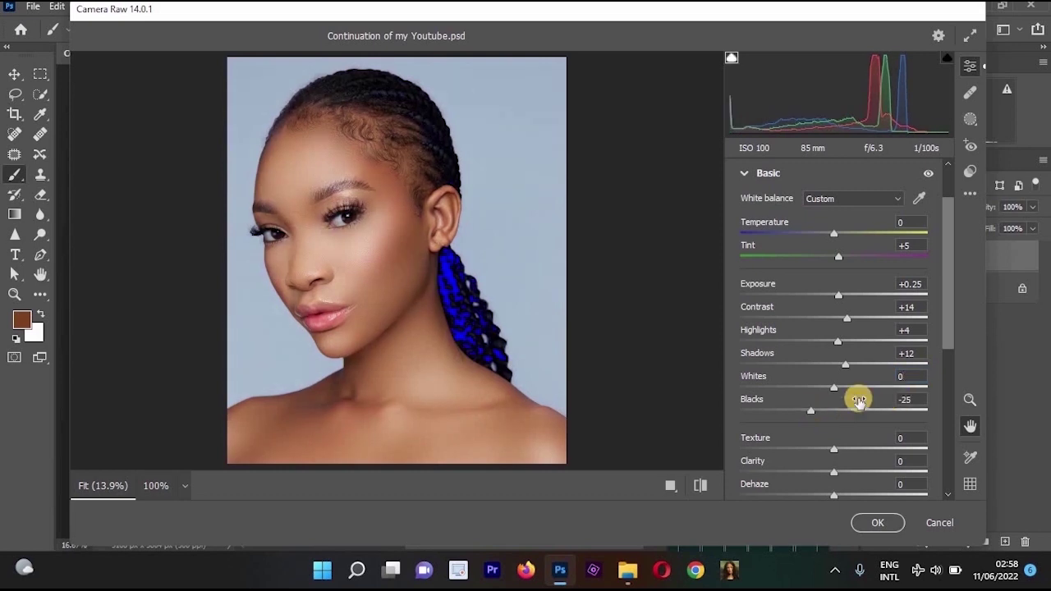
pyautogui.click(900, 411)
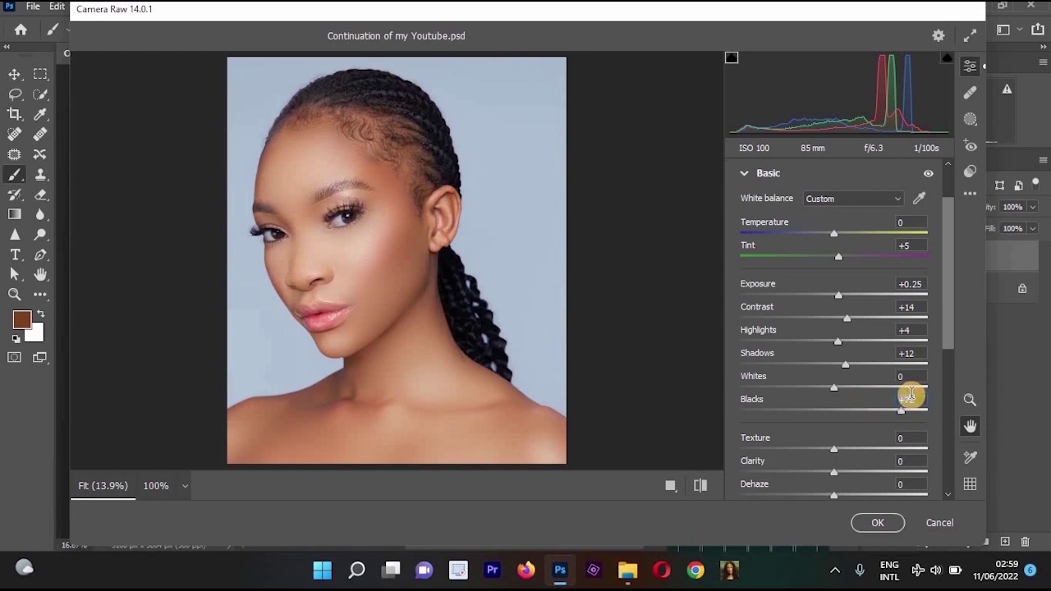
pyautogui.click(911, 395)
pyautogui.write('0')
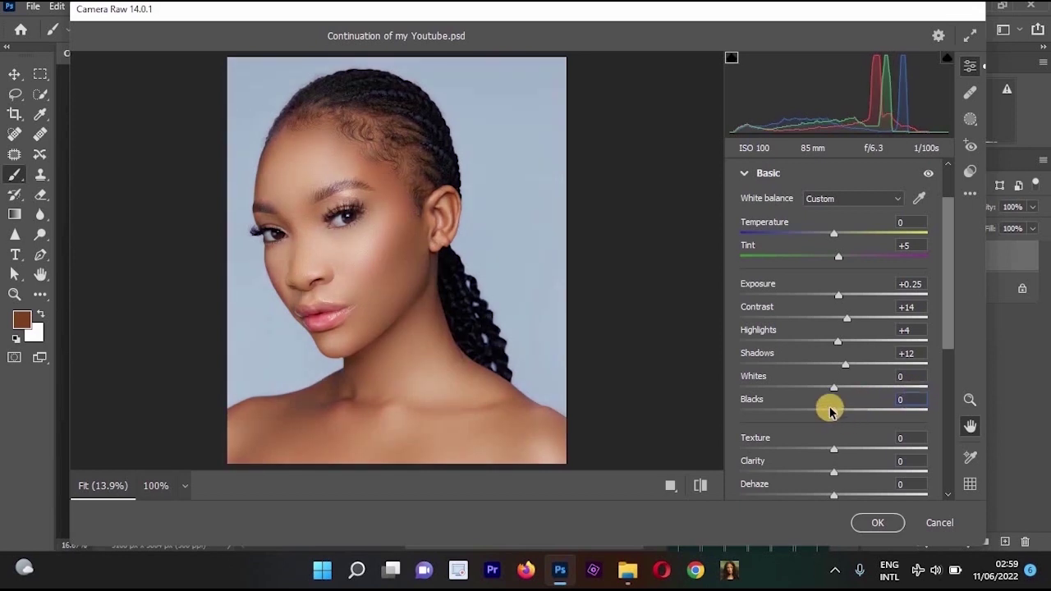
pyautogui.press('BackSpace')
pyautogui.write('-8')
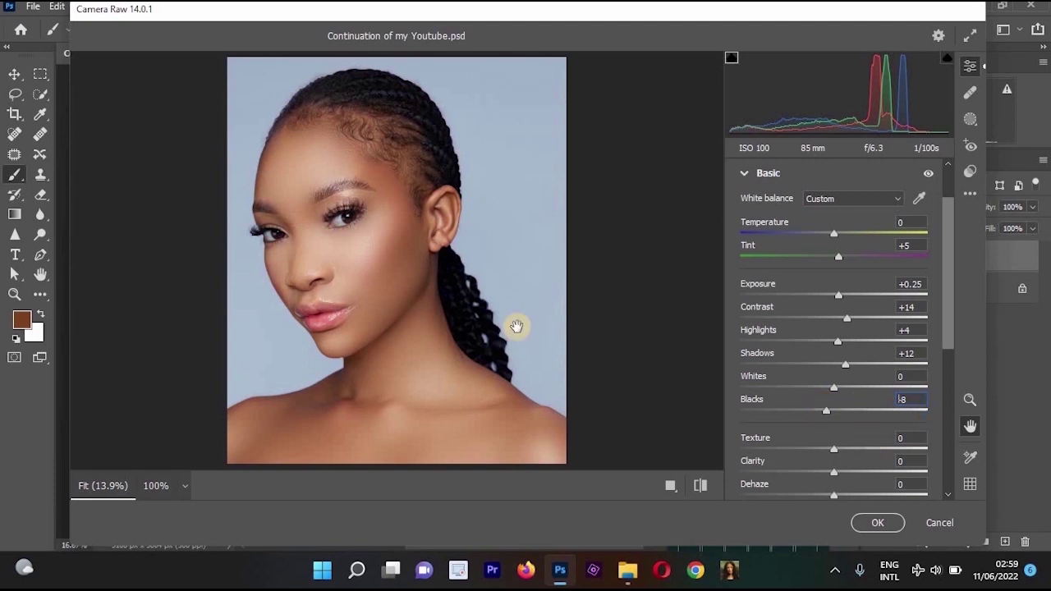
# Compare the cheek's skin detail with Texture at +45 and +89, and reset Texture to 0
pyautogui.click(402, 246)
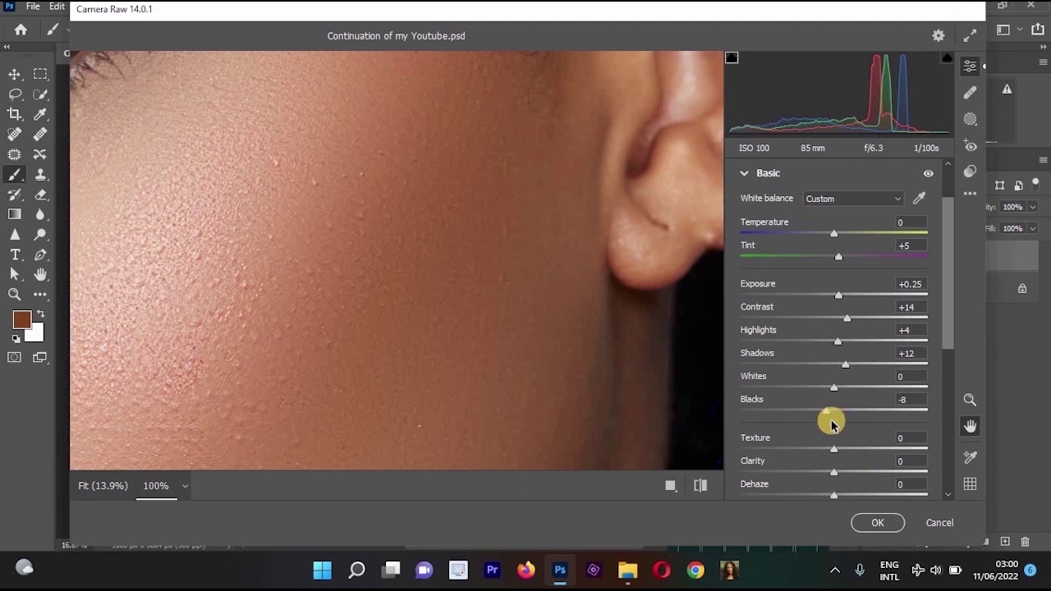
pyautogui.click(876, 450)
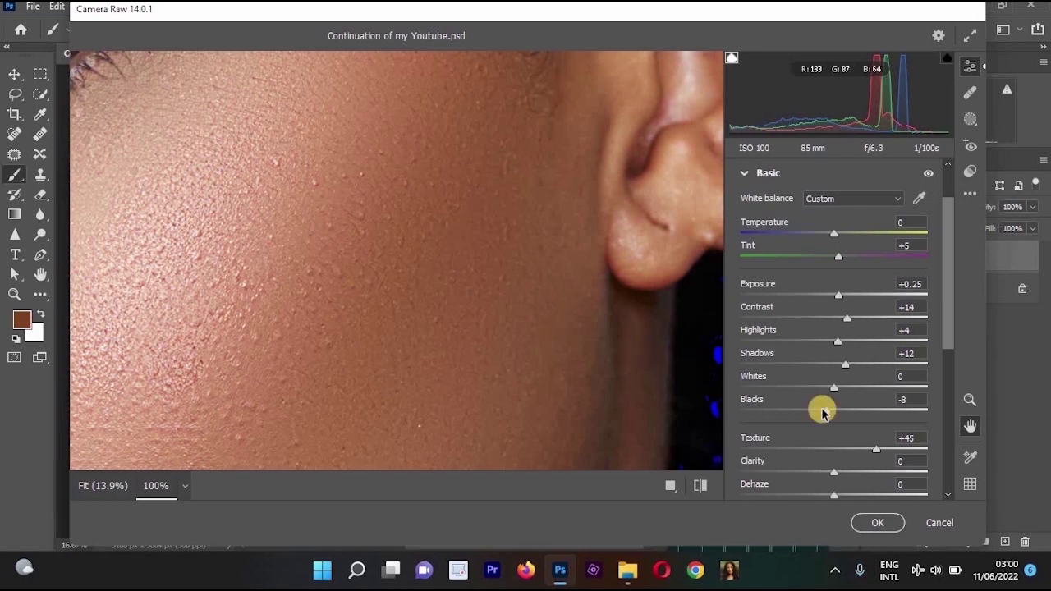
pyautogui.click(917, 450)
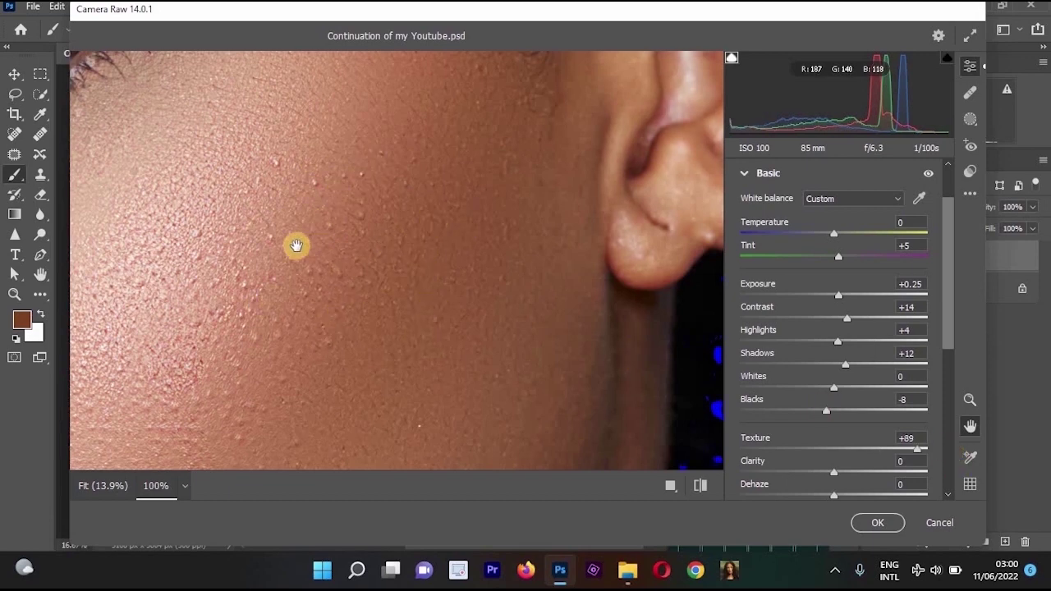
pyautogui.click(917, 437)
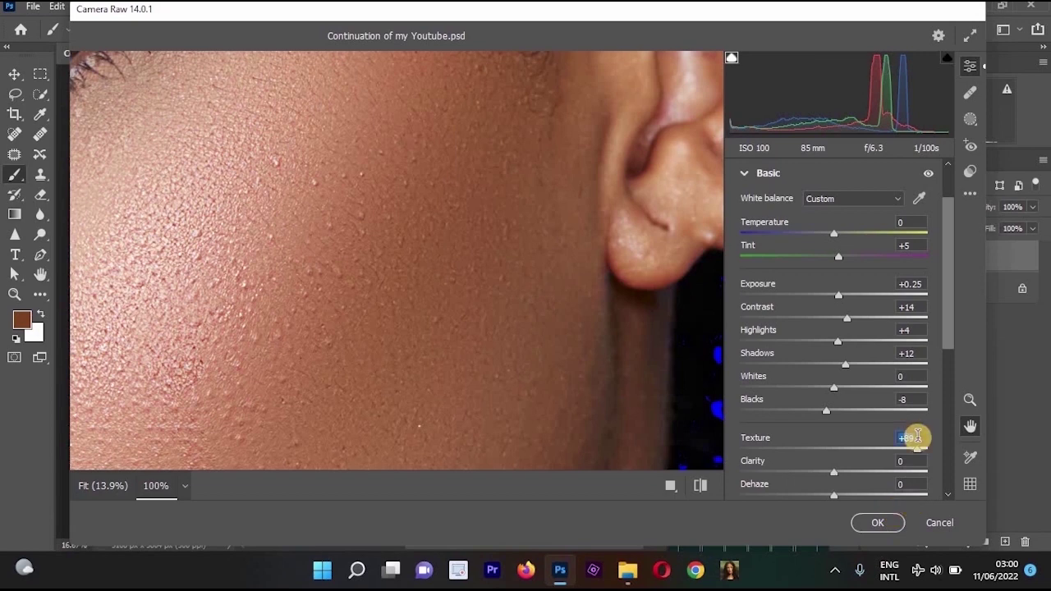
pyautogui.write('0')
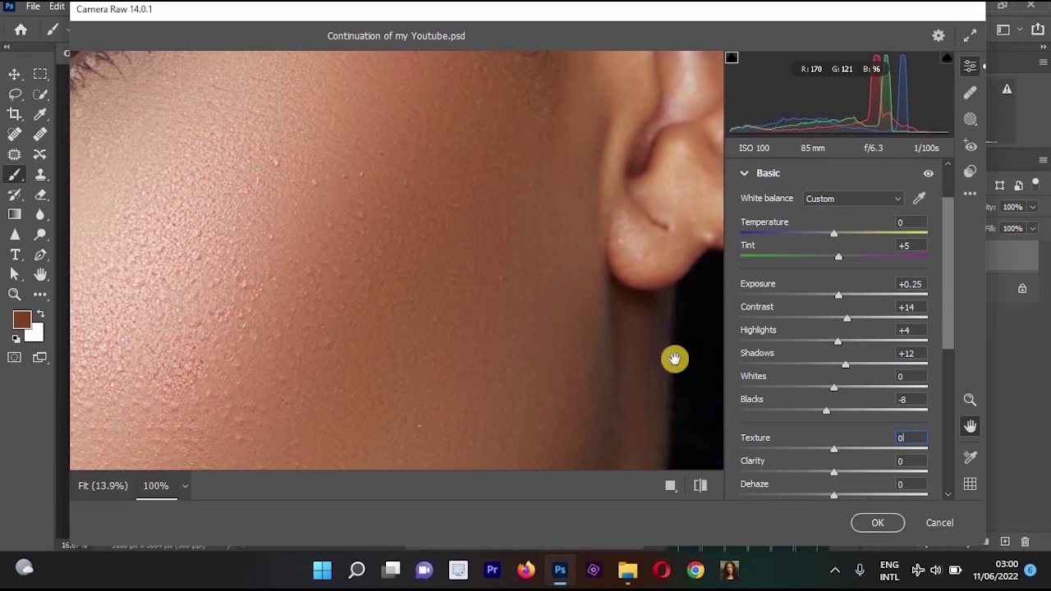
# Set Texture to +8 for the portrait's skin
pyautogui.doubleClick(918, 438)
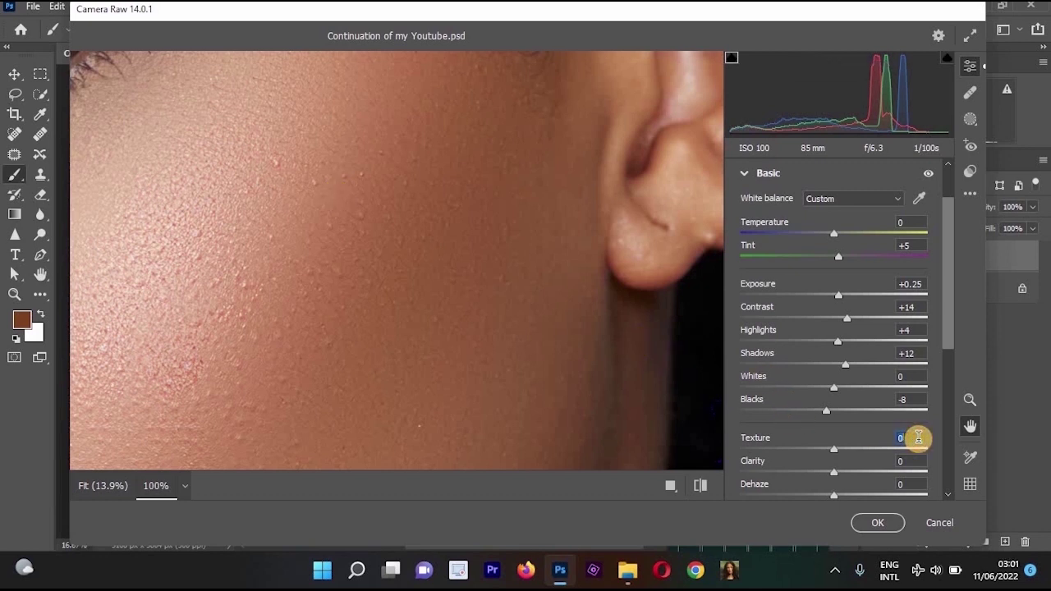
pyautogui.write('8')
pyautogui.press('Return')
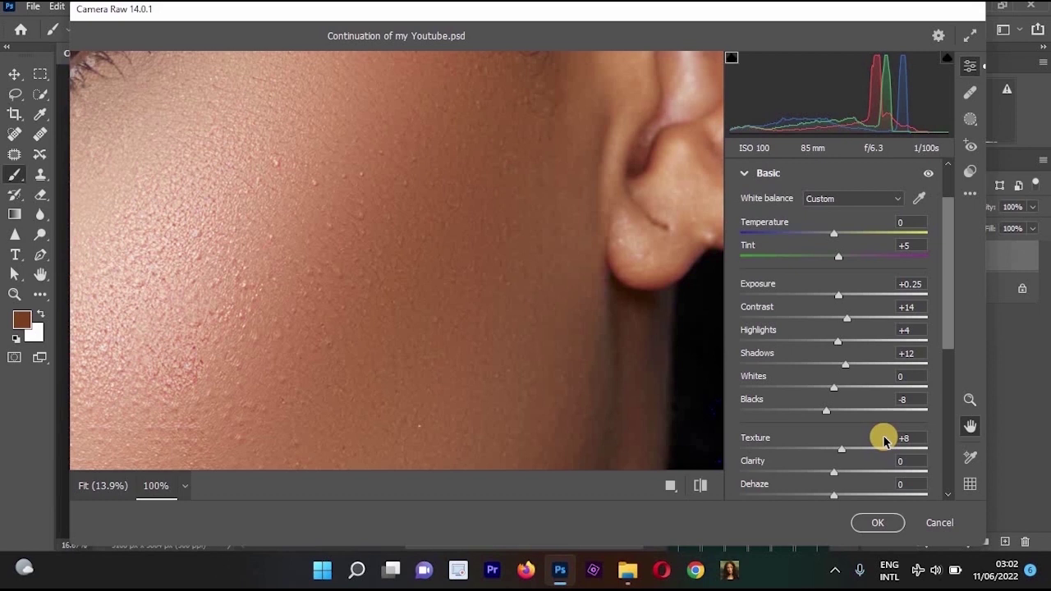
# Compare the whole portrait with Clarity at +64, -100 and -10, and settle Clarity at +10
pyautogui.click(474, 307)
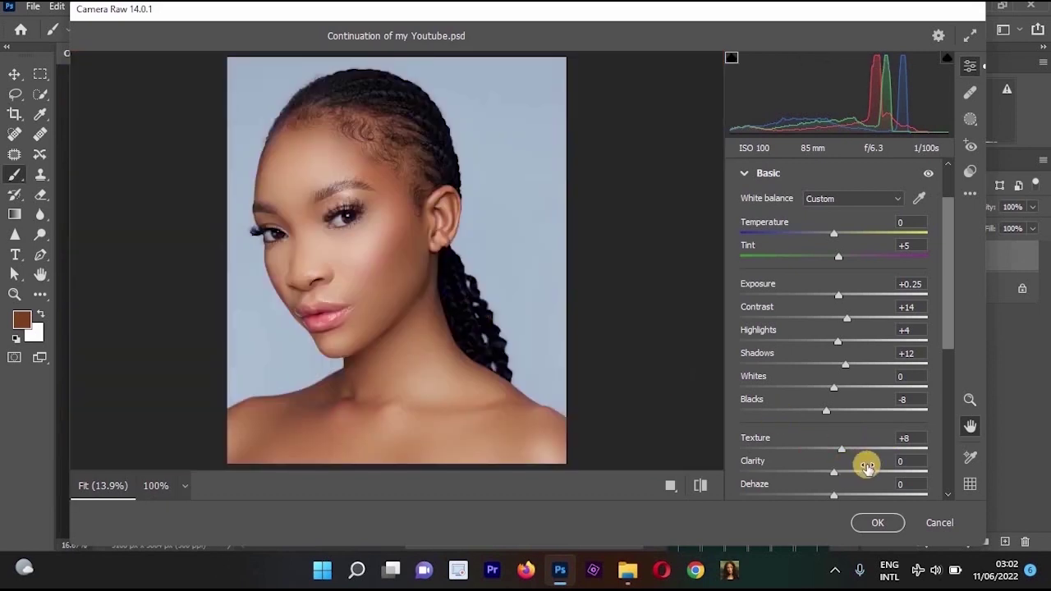
pyautogui.moveTo(876, 468); pyautogui.dragTo(890, 470)
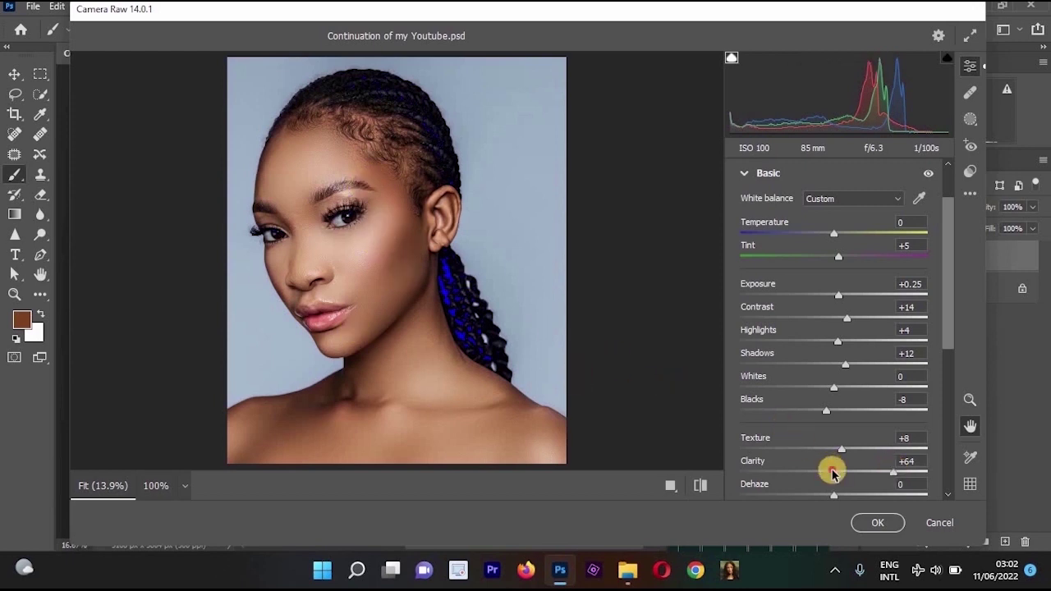
pyautogui.click(832, 470)
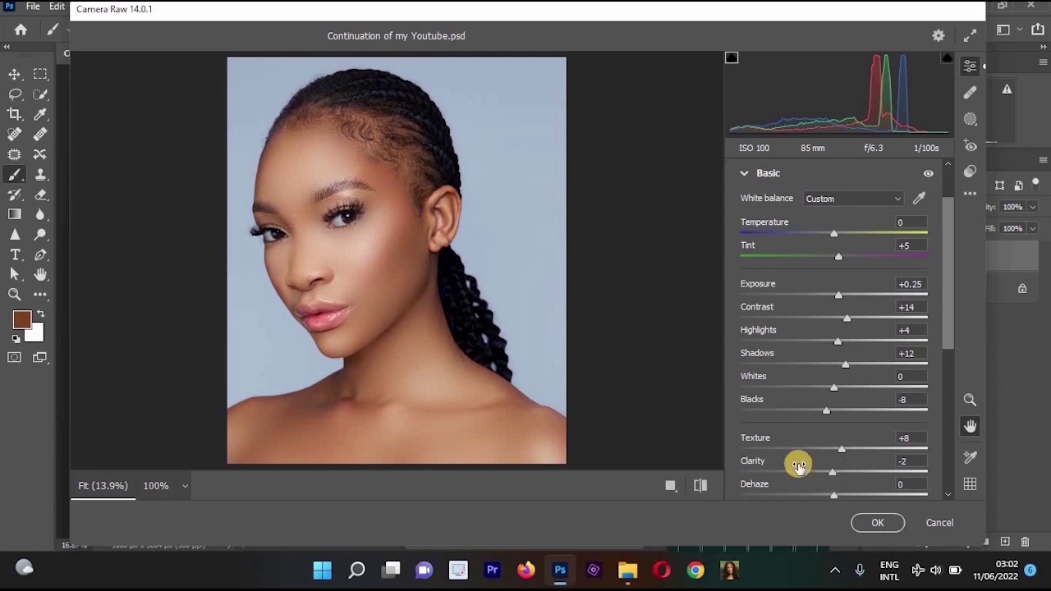
pyautogui.moveTo(754, 470); pyautogui.dragTo(750, 470)
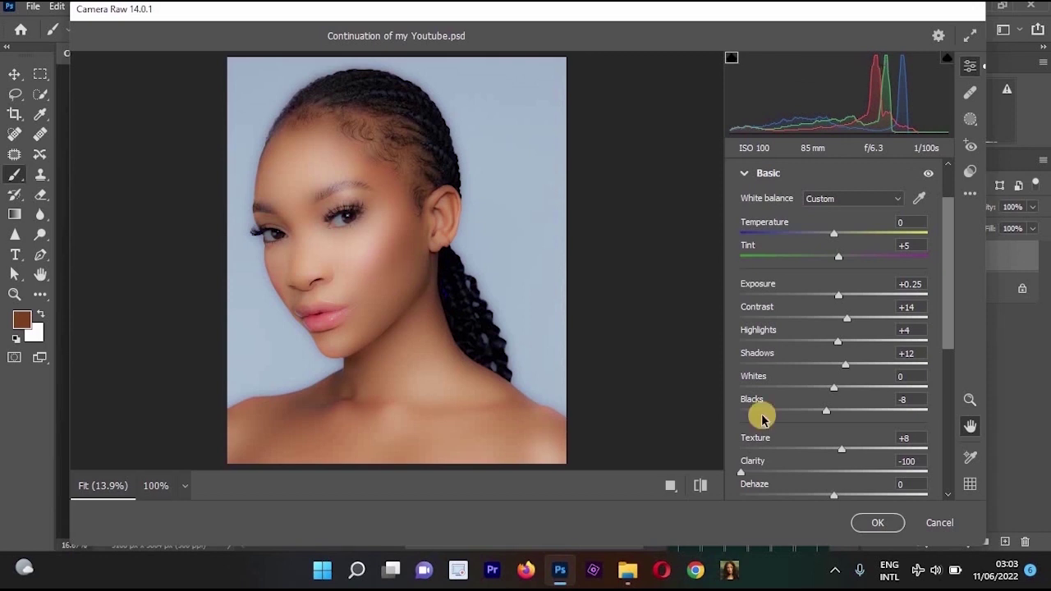
pyautogui.click(918, 462)
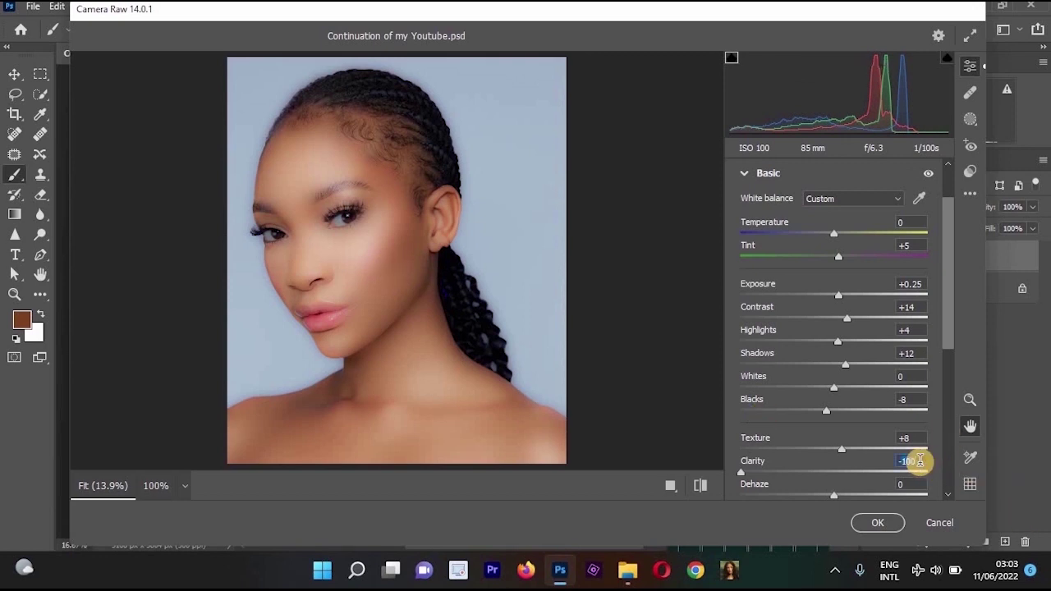
pyautogui.write('-10')
pyautogui.press('Return')
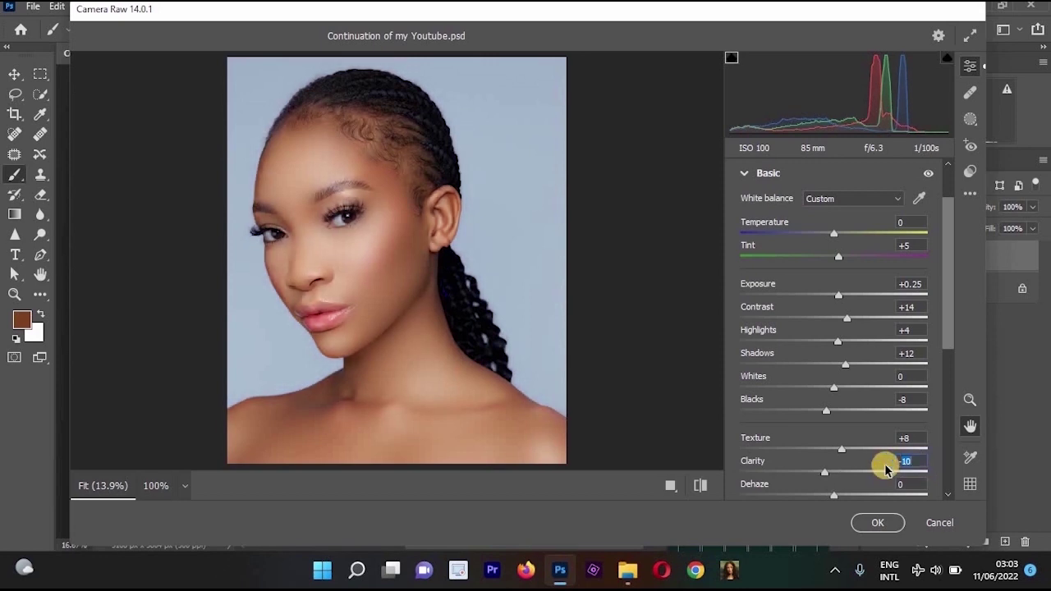
pyautogui.write('10')
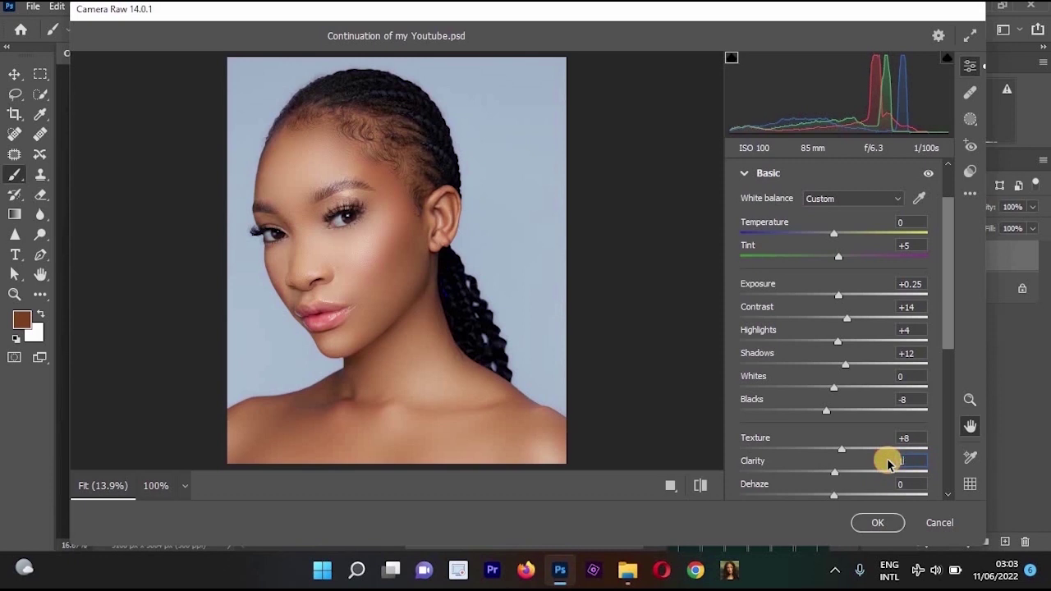
# Try Dehaze at +74 and -93, and set Dehaze to +3
pyautogui.click(948, 350)
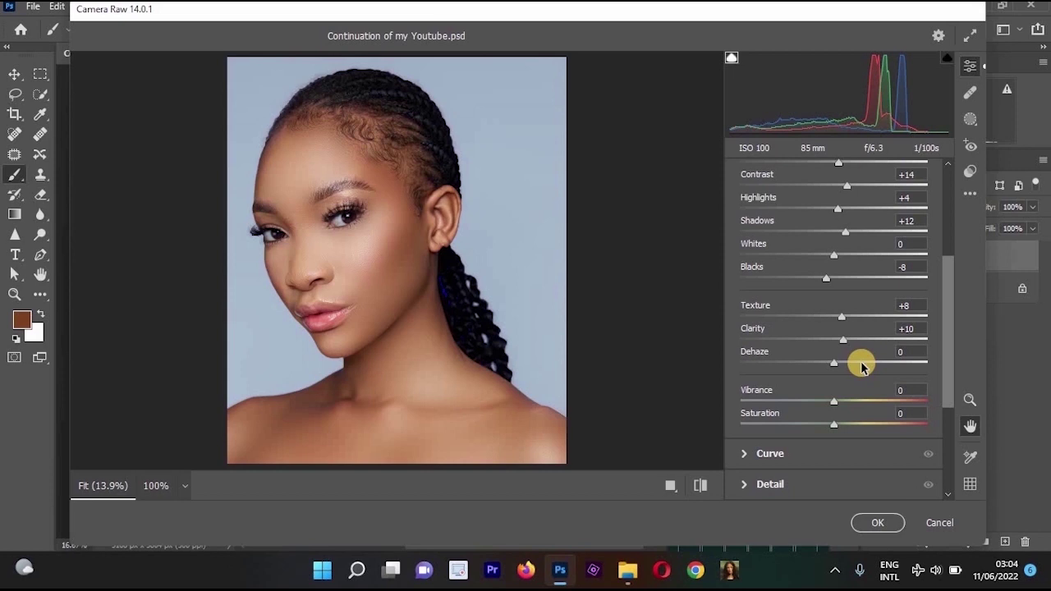
pyautogui.moveTo(859, 364); pyautogui.dragTo(905, 367)
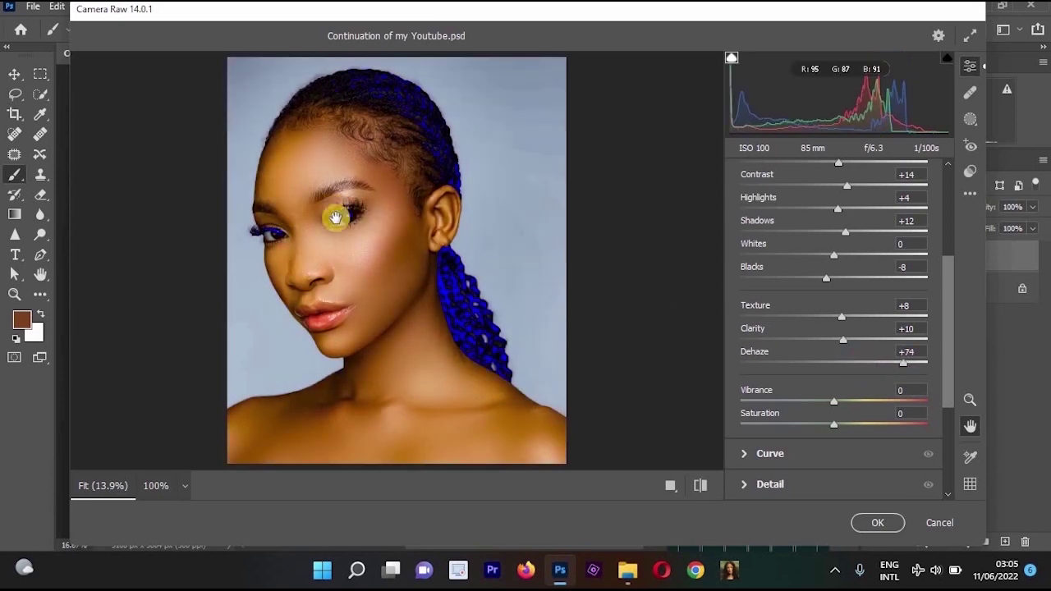
pyautogui.click(747, 363)
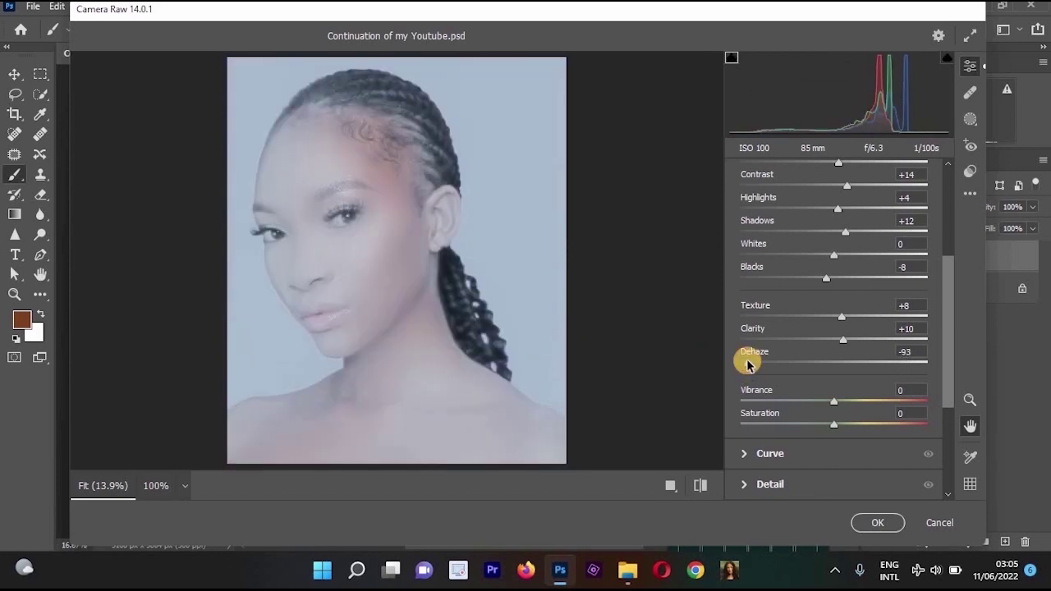
pyautogui.moveTo(747, 364); pyautogui.dragTo(842, 364)
pyautogui.click(907, 351)
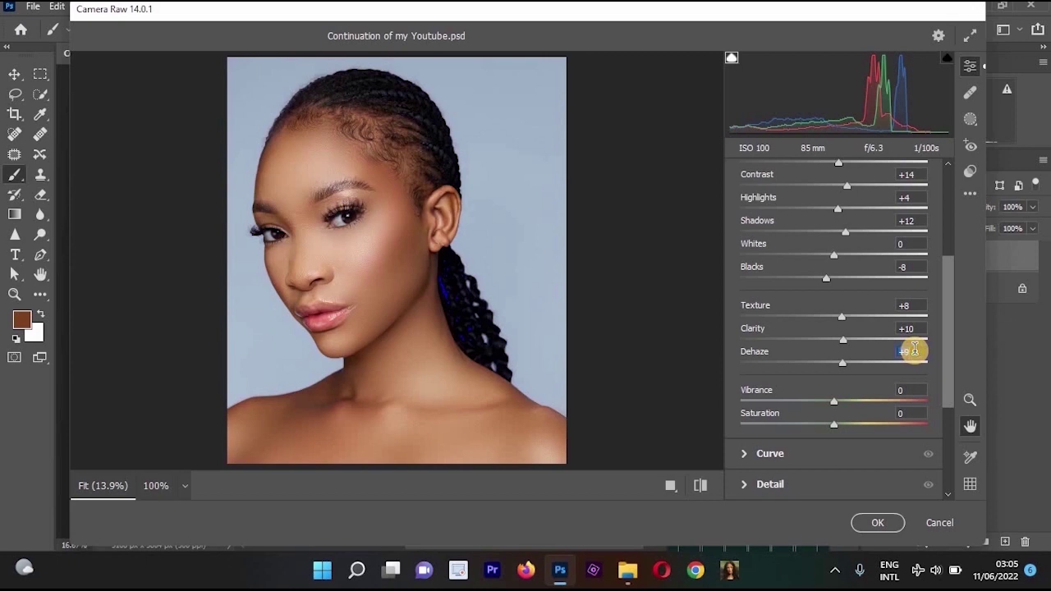
pyautogui.write('3')
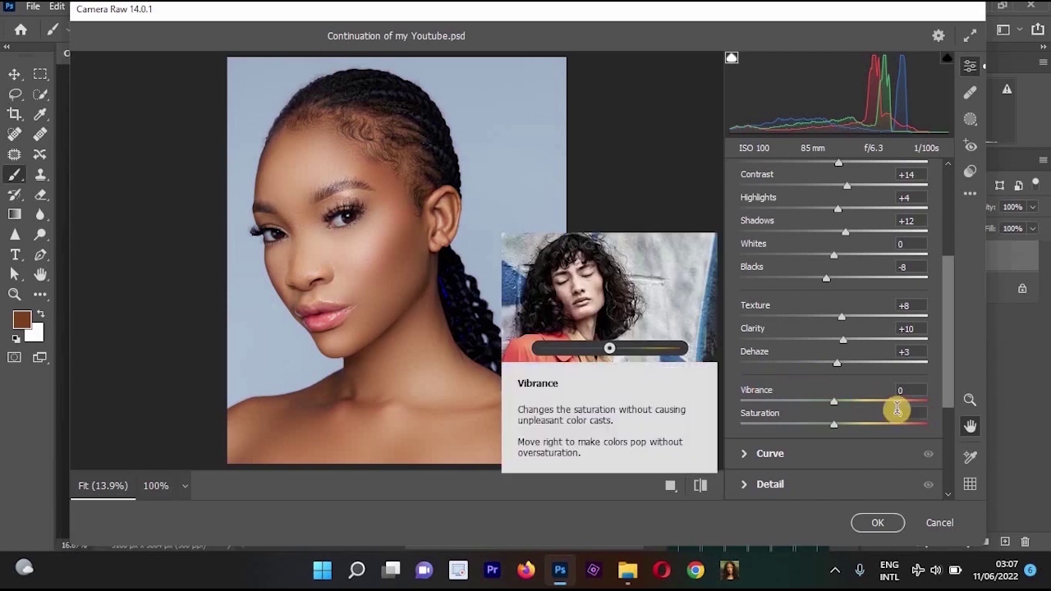
# Try Vibrance at +50 on the portrait, and reset Vibrance to 0
pyautogui.click(880, 401)
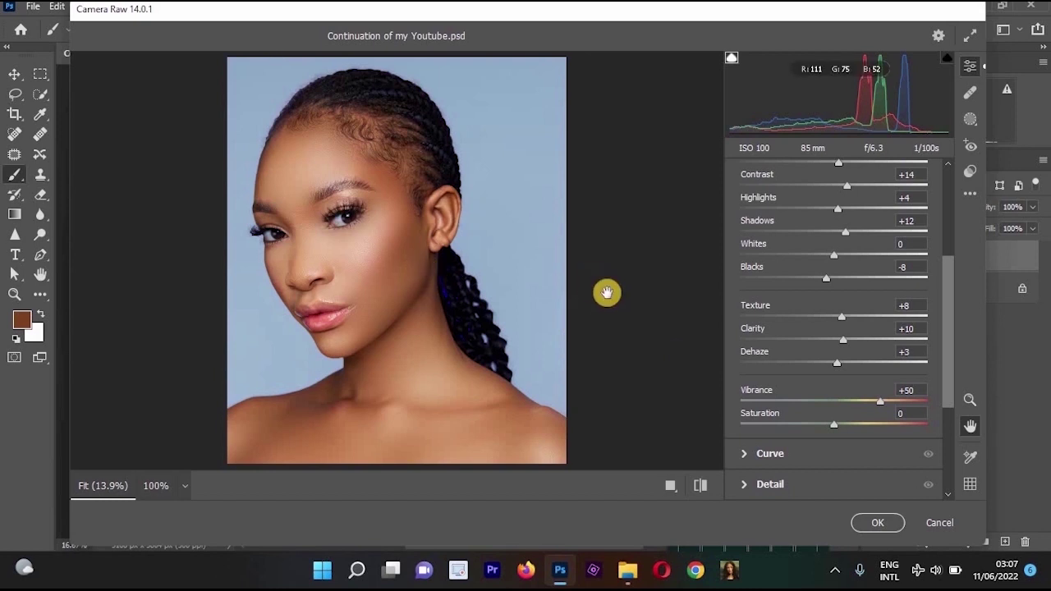
pyautogui.click(906, 387)
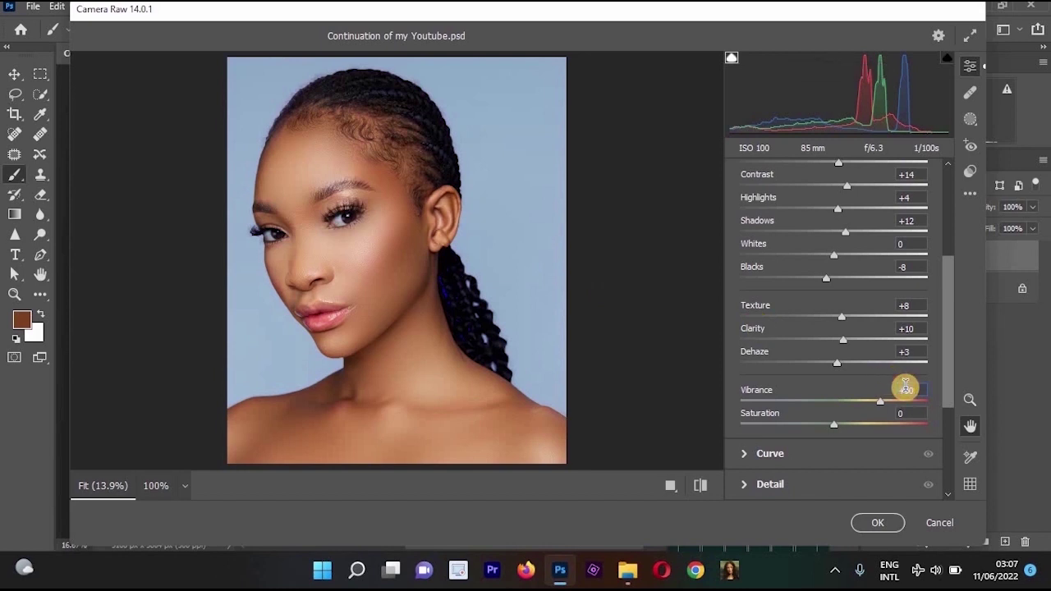
pyautogui.write('0')
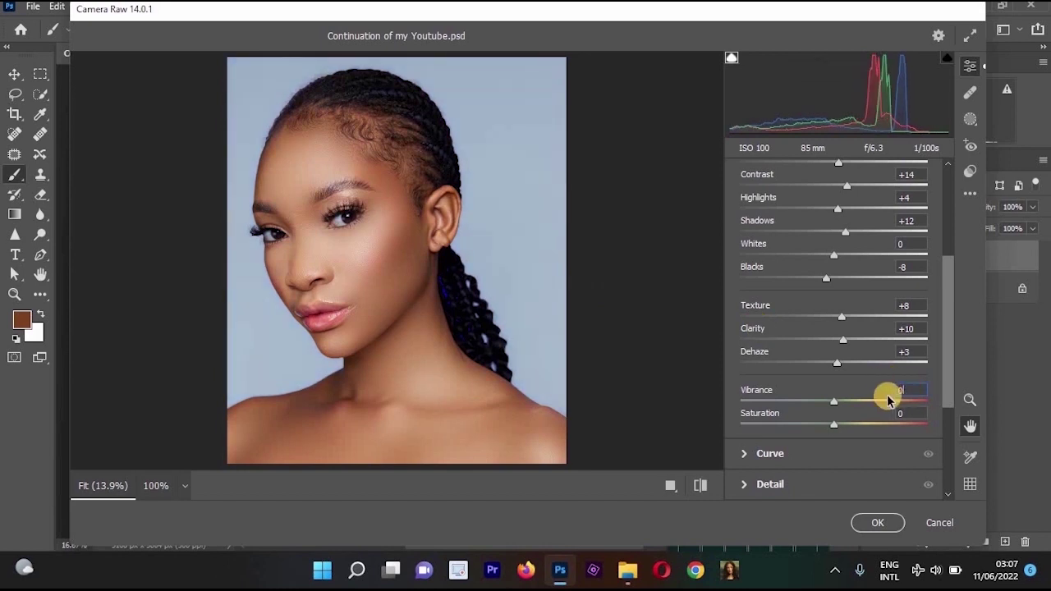
# Try Saturation at +46 on the portrait, and reset Saturation to 0
pyautogui.click(862, 423)
pyautogui.moveTo(862, 423); pyautogui.dragTo(876, 424)
pyautogui.click(837, 409)
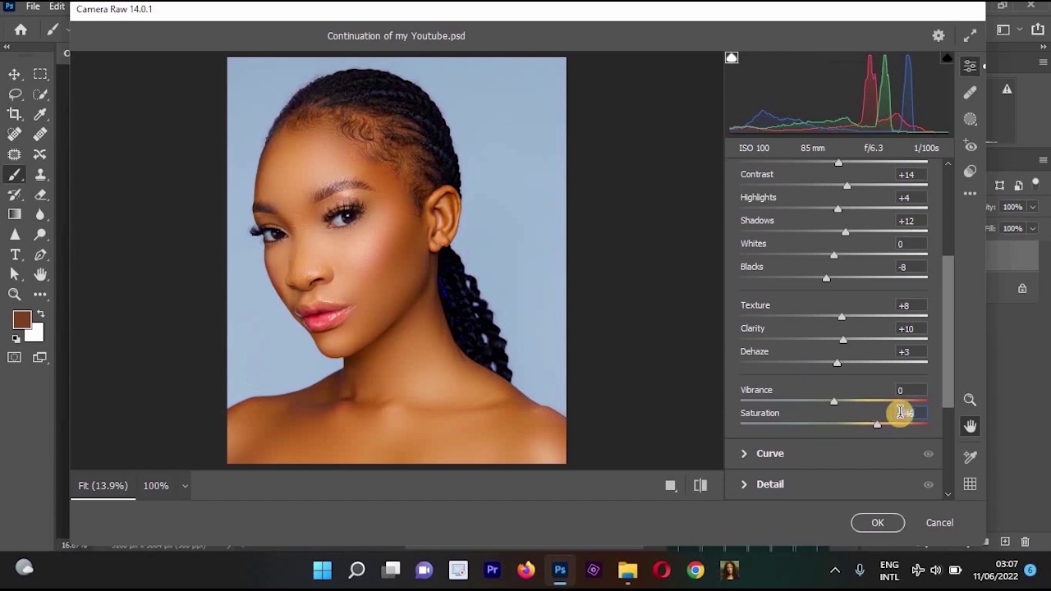
pyautogui.write('0')
pyautogui.press('Return')
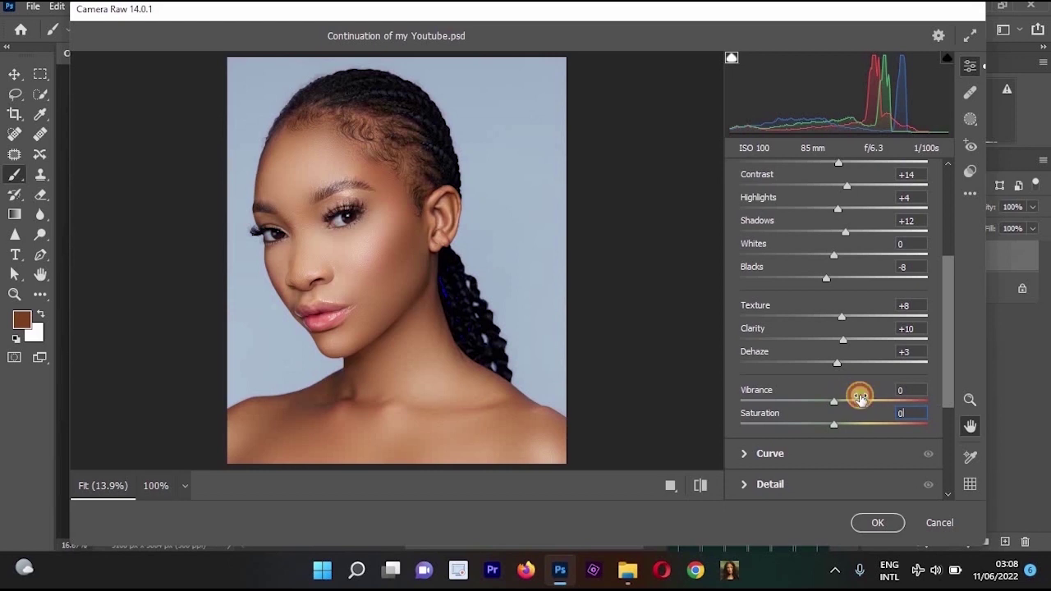
# Try Vibrance at +31 and Saturation at -74, and settle Vibrance at +20 and Saturation at +4
pyautogui.hotkey('shift', 'Tab')
pyautogui.moveTo(849, 403); pyautogui.dragTo(862, 402)
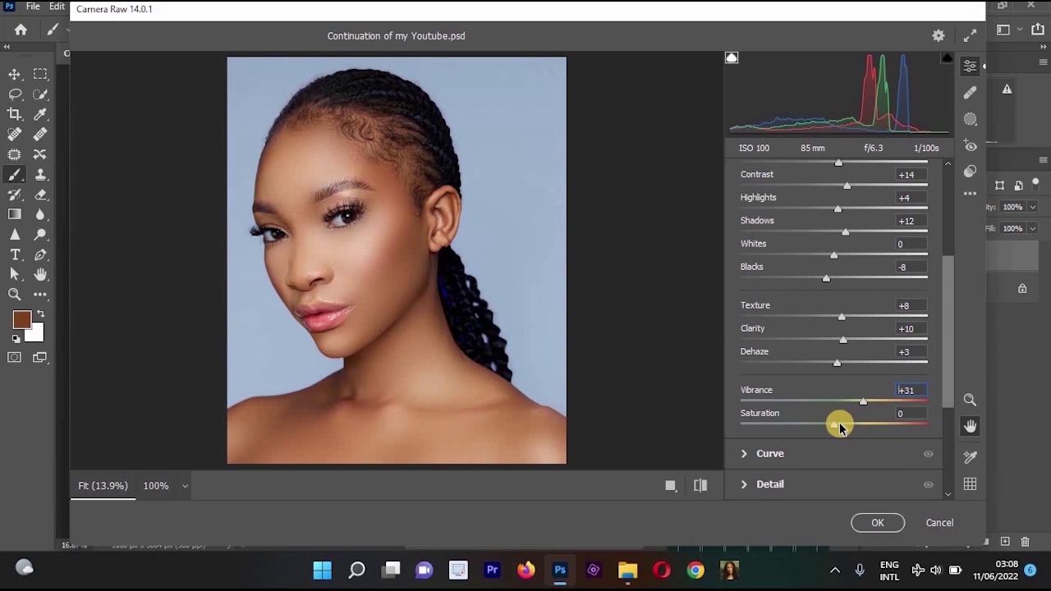
pyautogui.moveTo(839, 427); pyautogui.dragTo(763, 417)
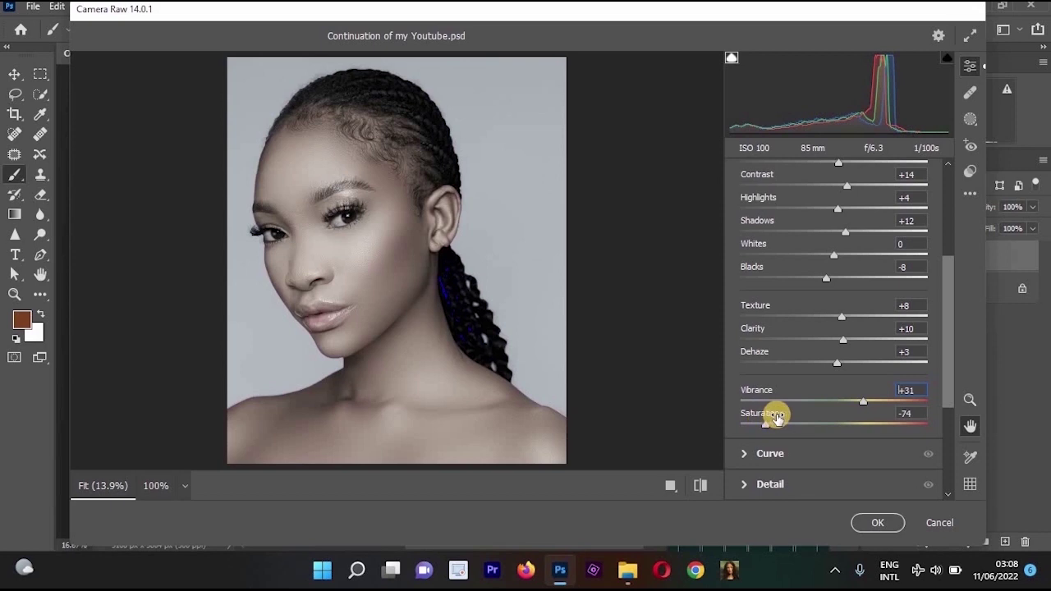
pyautogui.moveTo(763, 417); pyautogui.dragTo(841, 428)
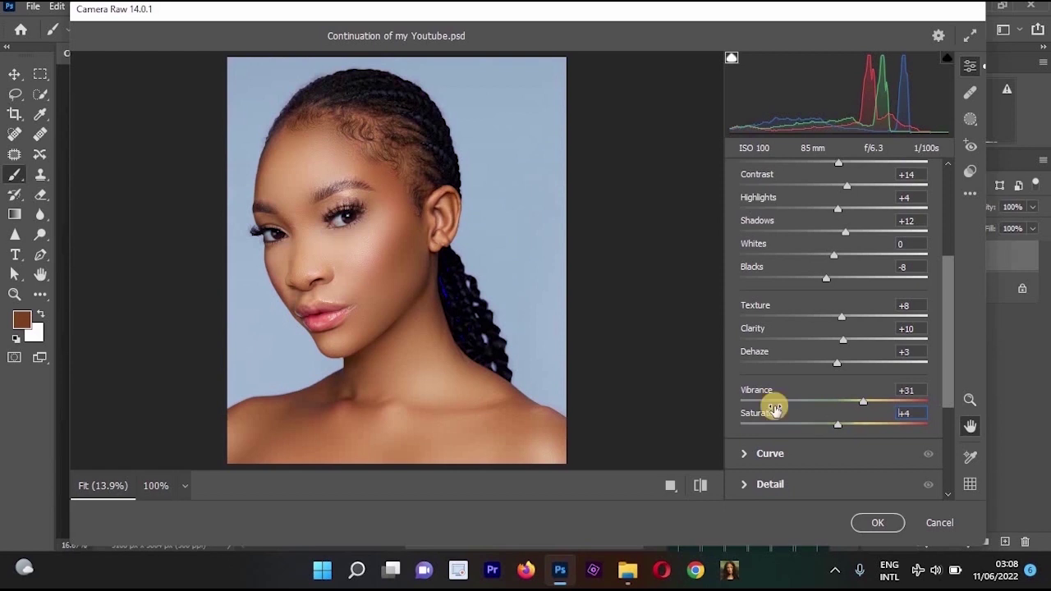
pyautogui.click(914, 391)
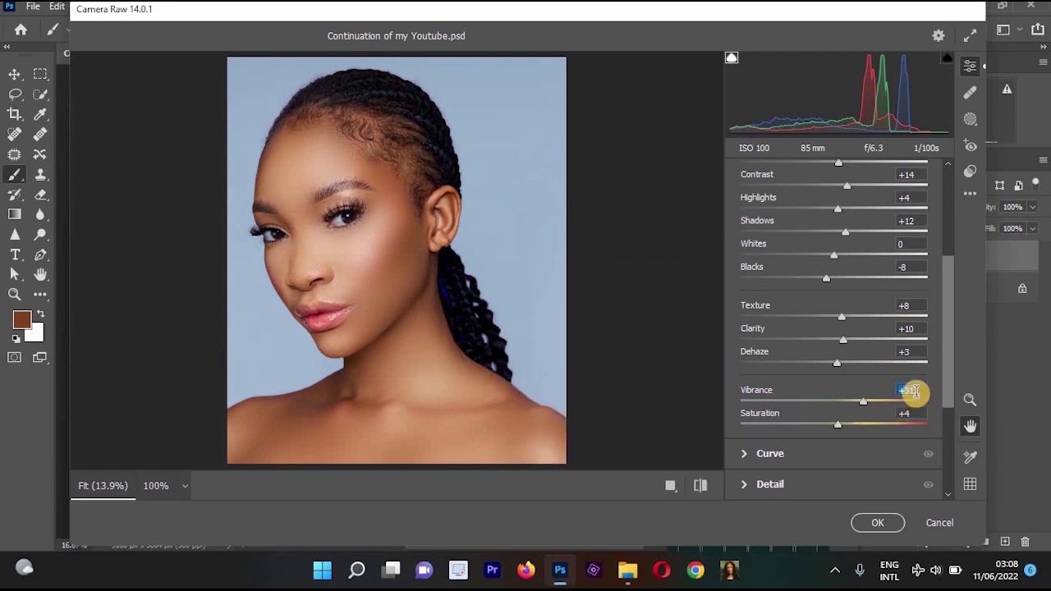
pyautogui.write('20')
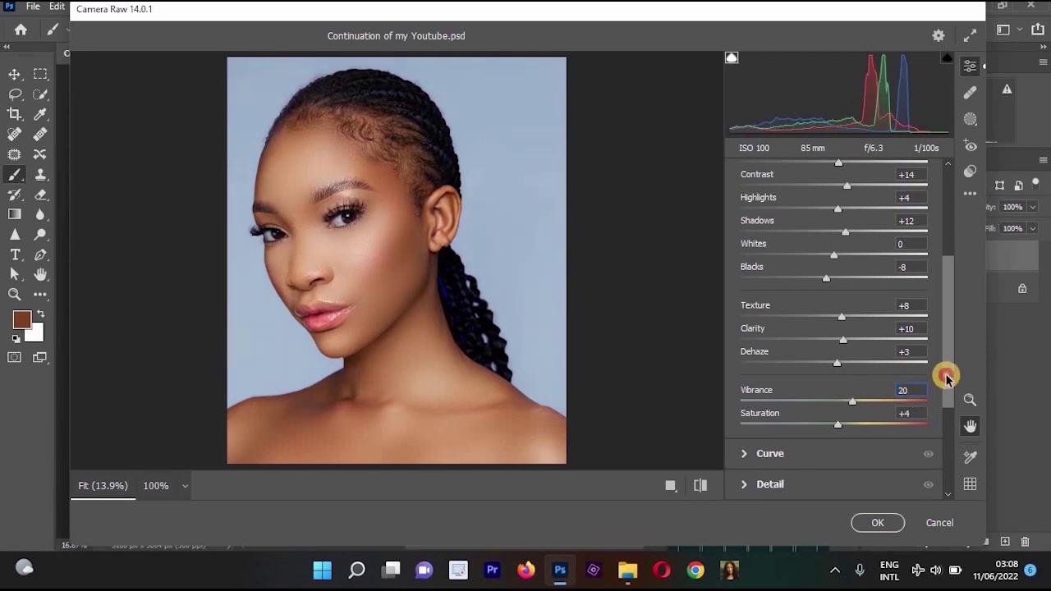
# Collapse the Detail section of the Camera Raw adjustments
pyautogui.scroll(-2, 939, 415)
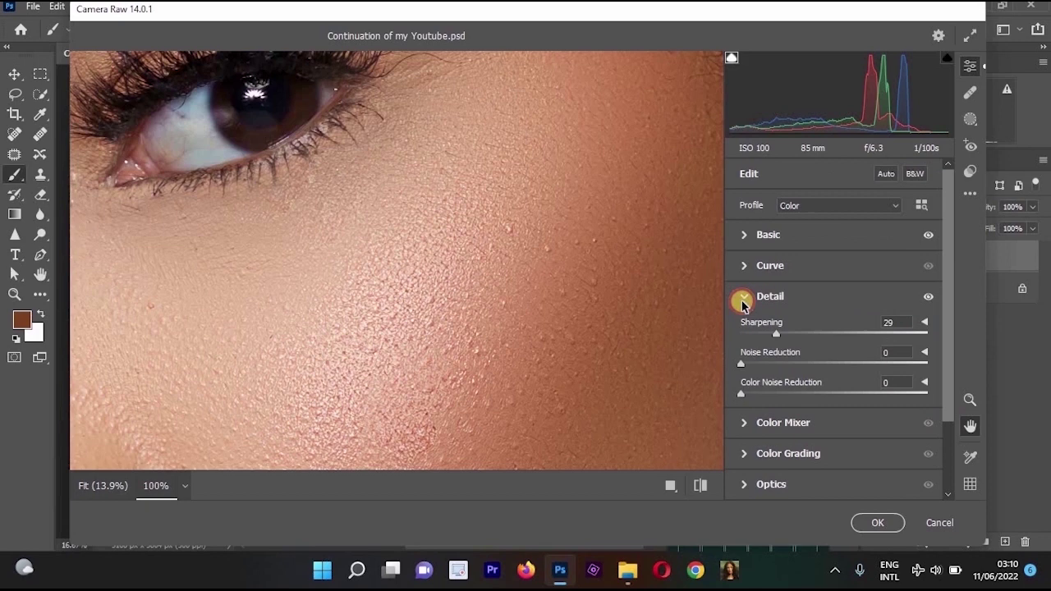
pyautogui.click(743, 302)
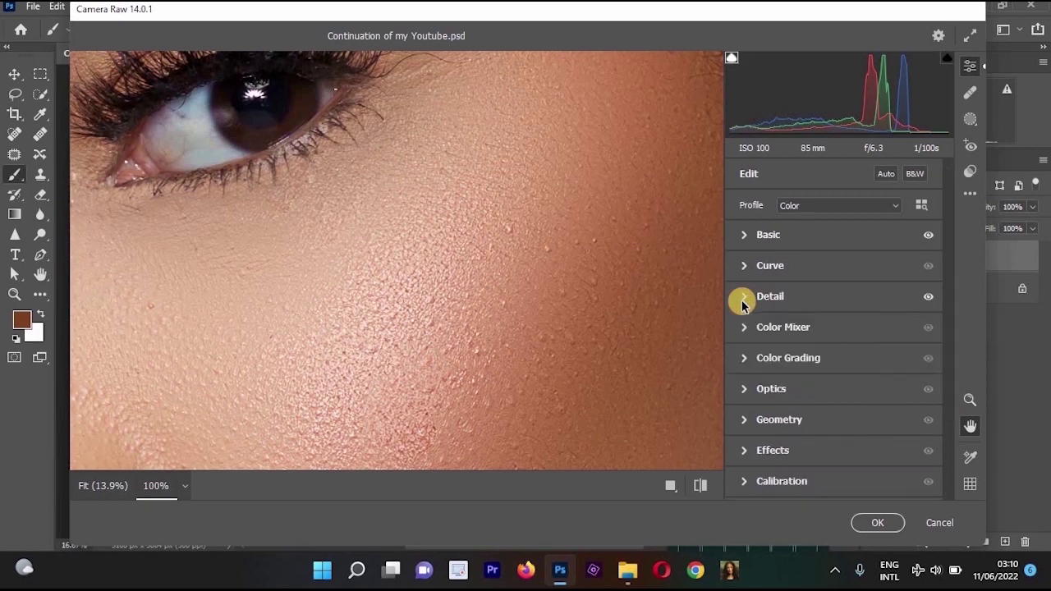
pyautogui.keyDown('alt'); pyautogui.click(582, 274); pyautogui.keyUp('alt')
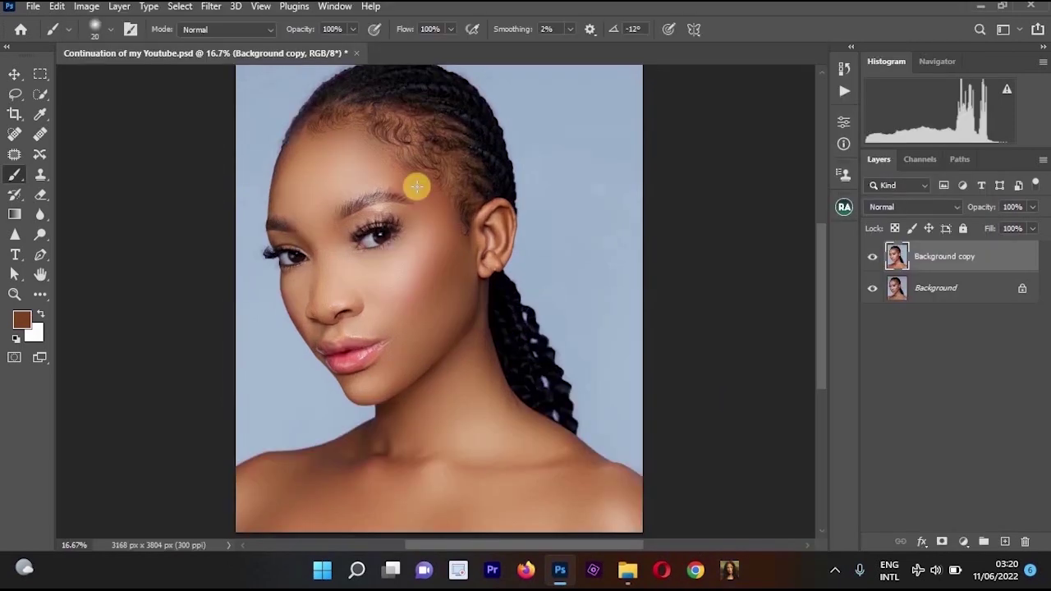
# Save a copy of the portrait in JPEG format to the Pictures folder, keeping the file name "Continuation of my Youtube copy"
pyautogui.click(37, 8)
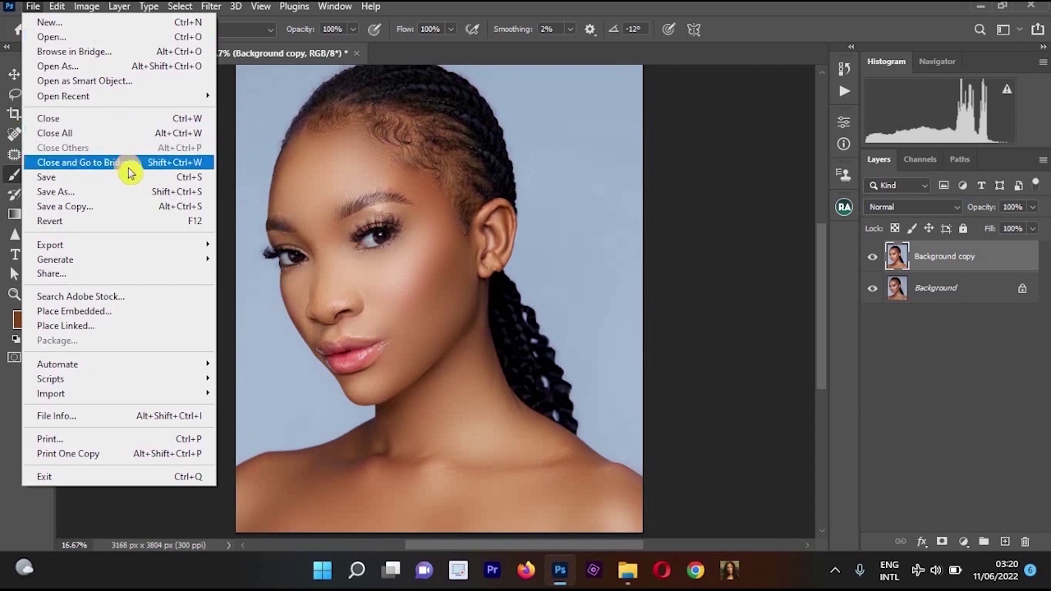
pyautogui.click(132, 212)
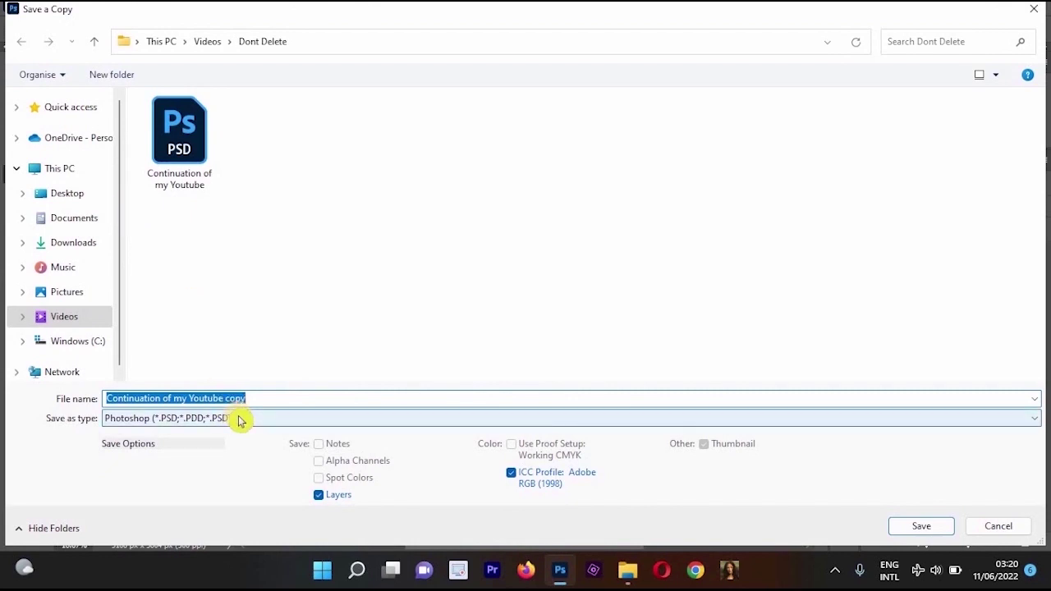
pyautogui.click(240, 420)
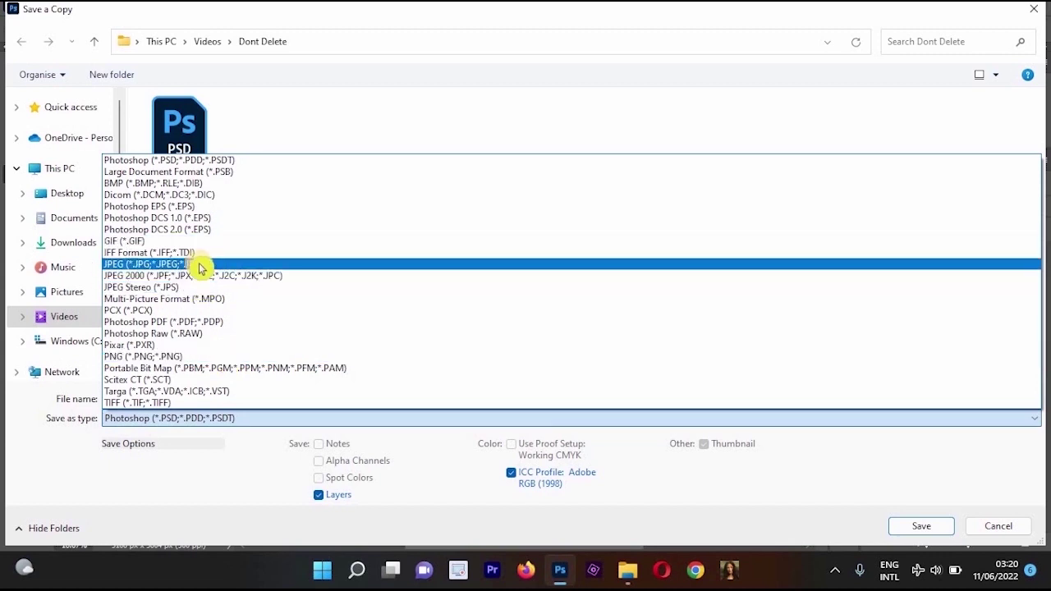
pyautogui.click(218, 164)
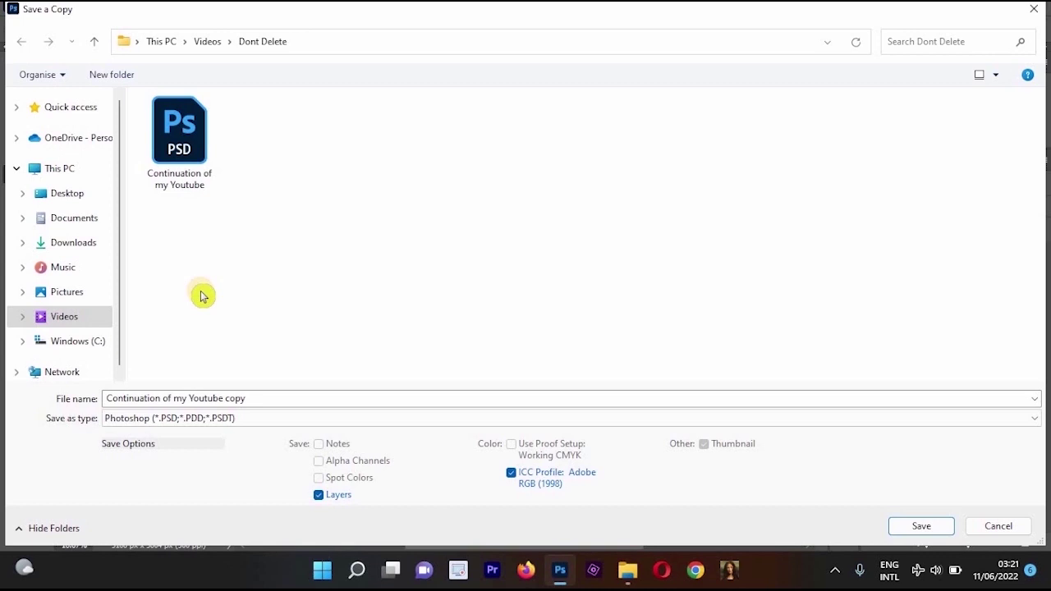
pyautogui.click(251, 420)
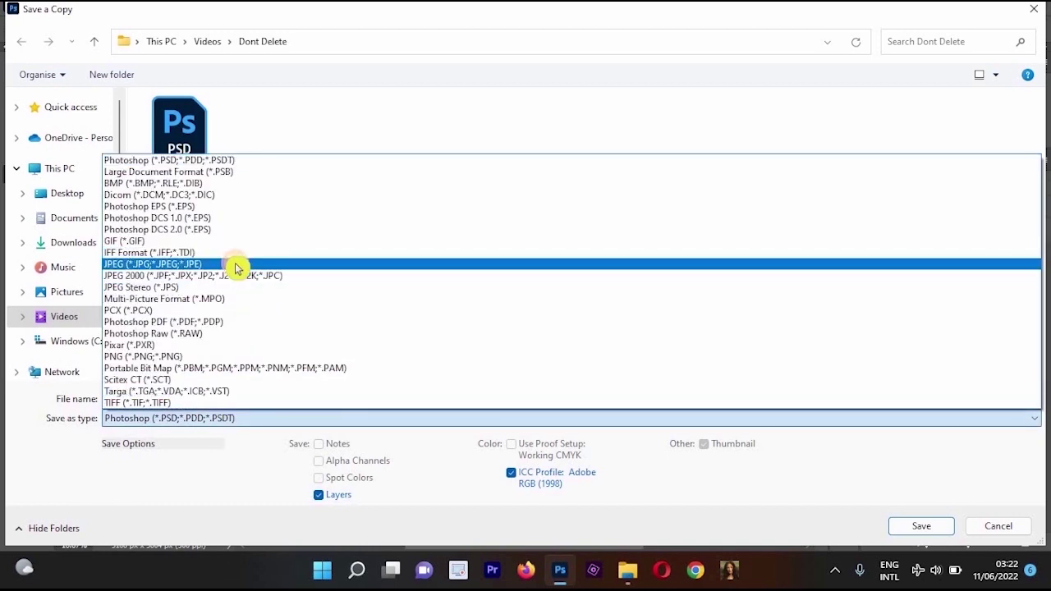
pyautogui.click(234, 265)
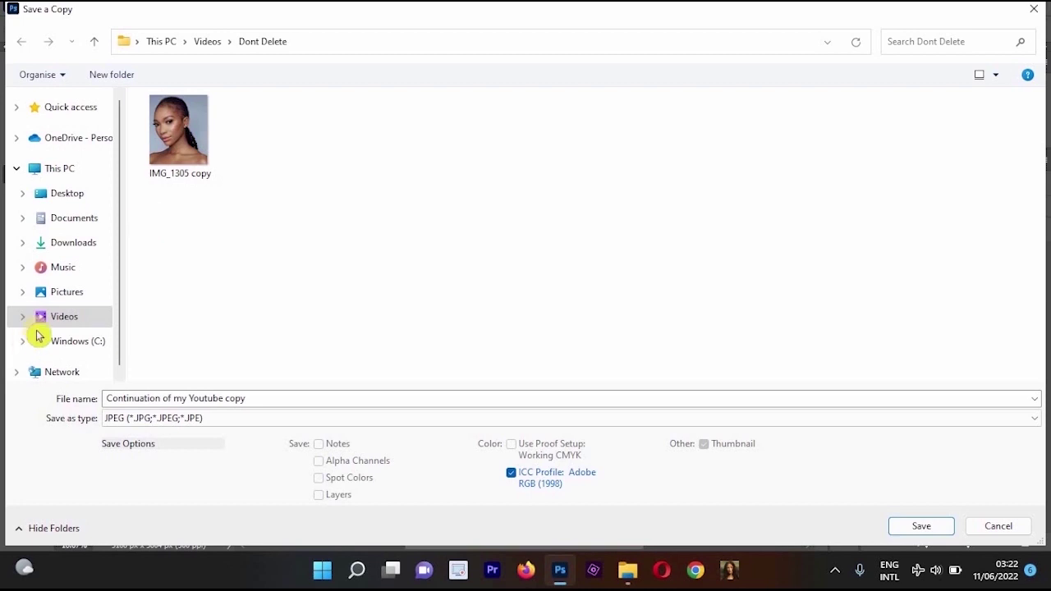
pyautogui.click(58, 292)
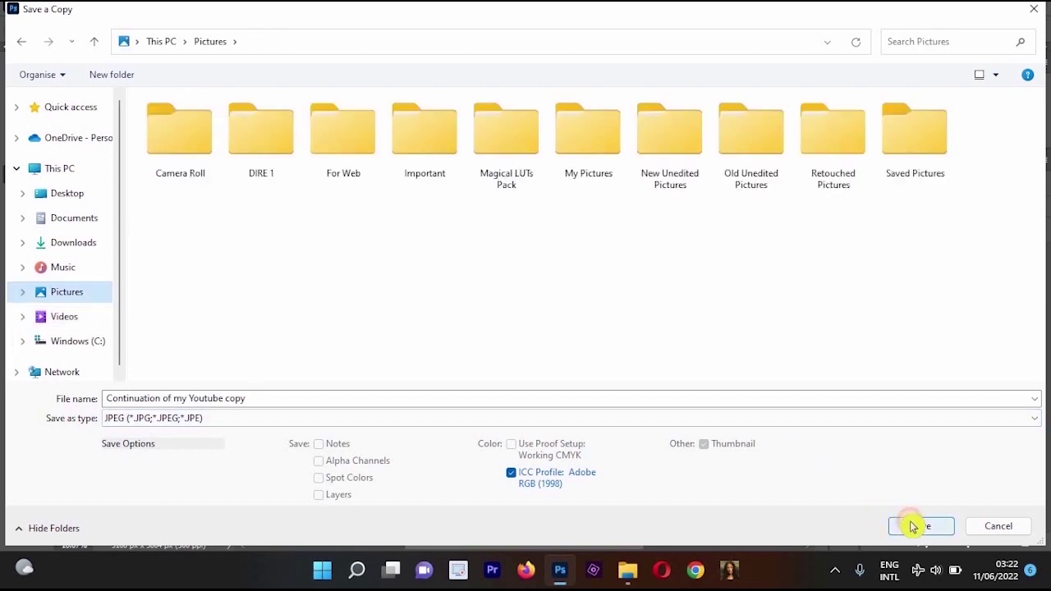
pyautogui.click(913, 526)
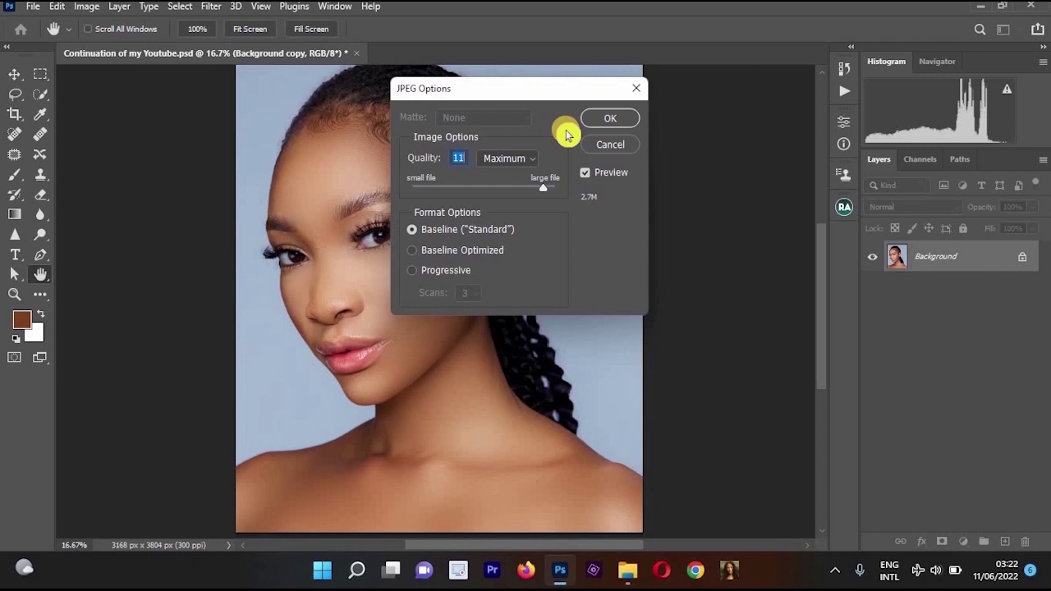
# Set the JPEG quality to 12 with the Baseline ("Standard") format option and accept the JPEG options
pyautogui.write('12')
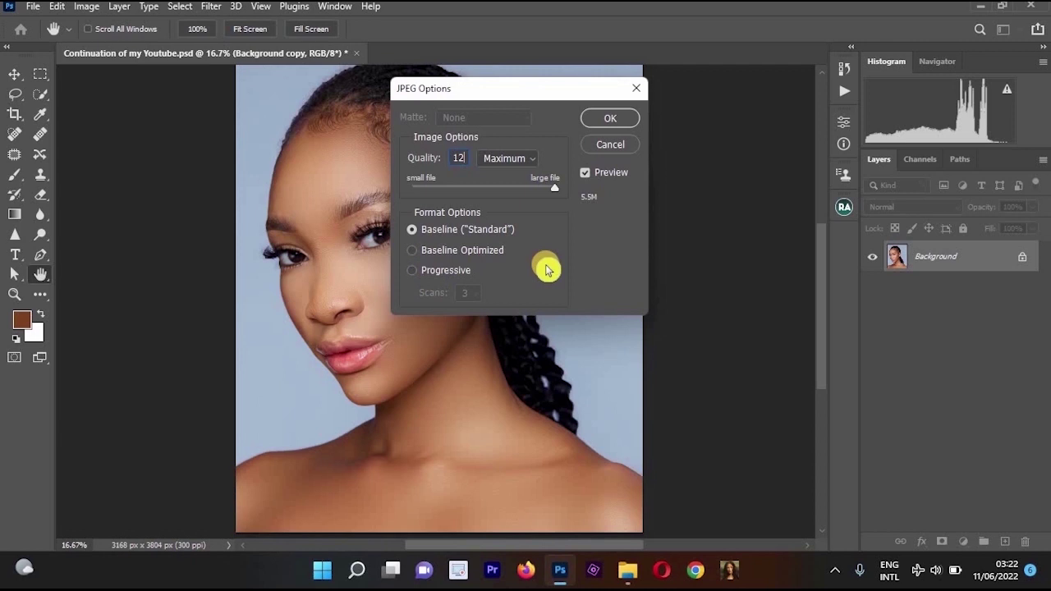
pyautogui.click(416, 254)
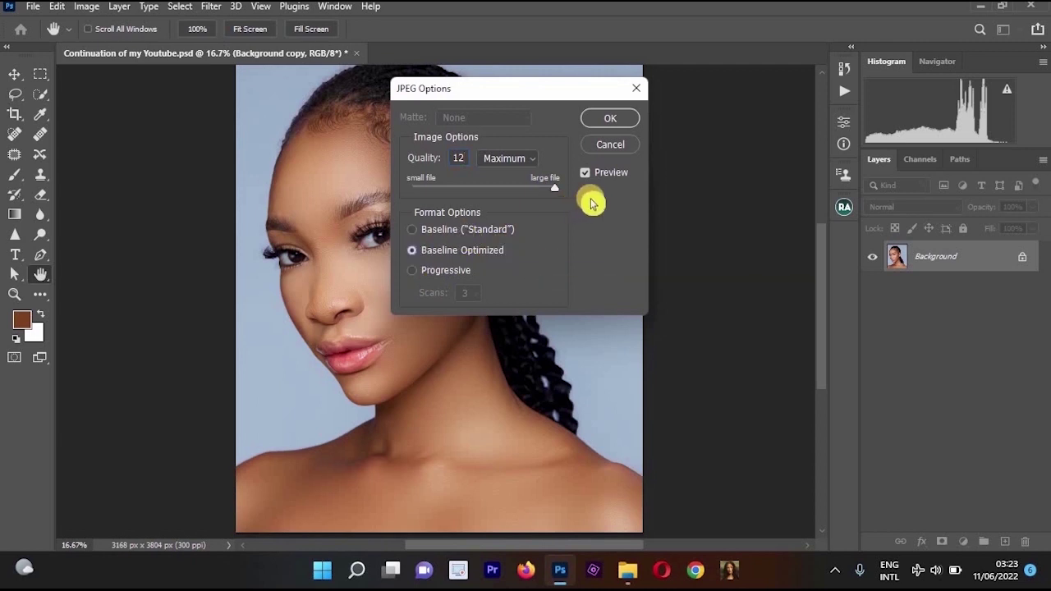
pyautogui.click(416, 233)
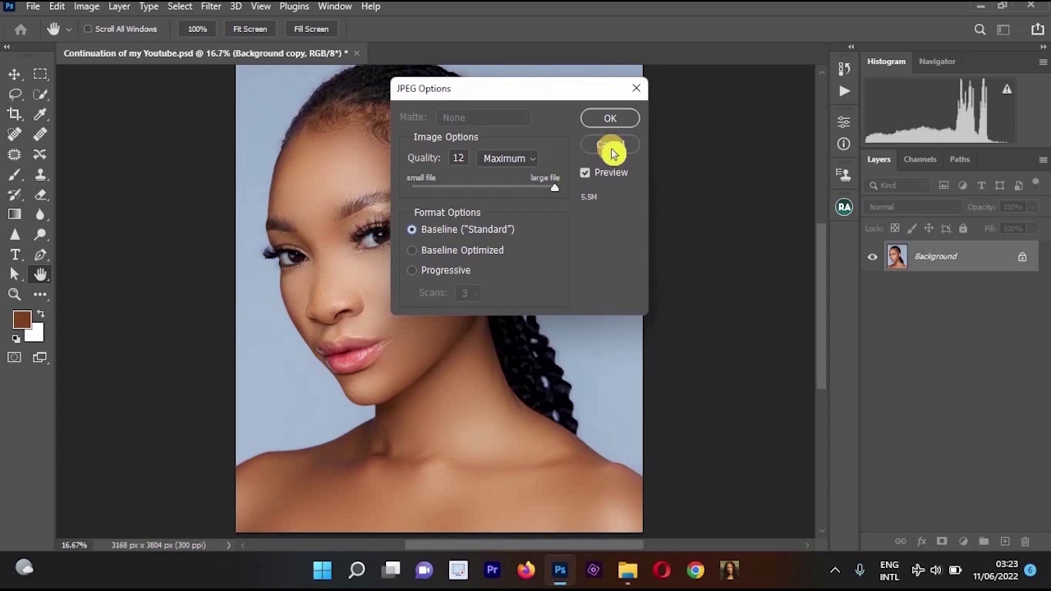
pyautogui.click(610, 120)
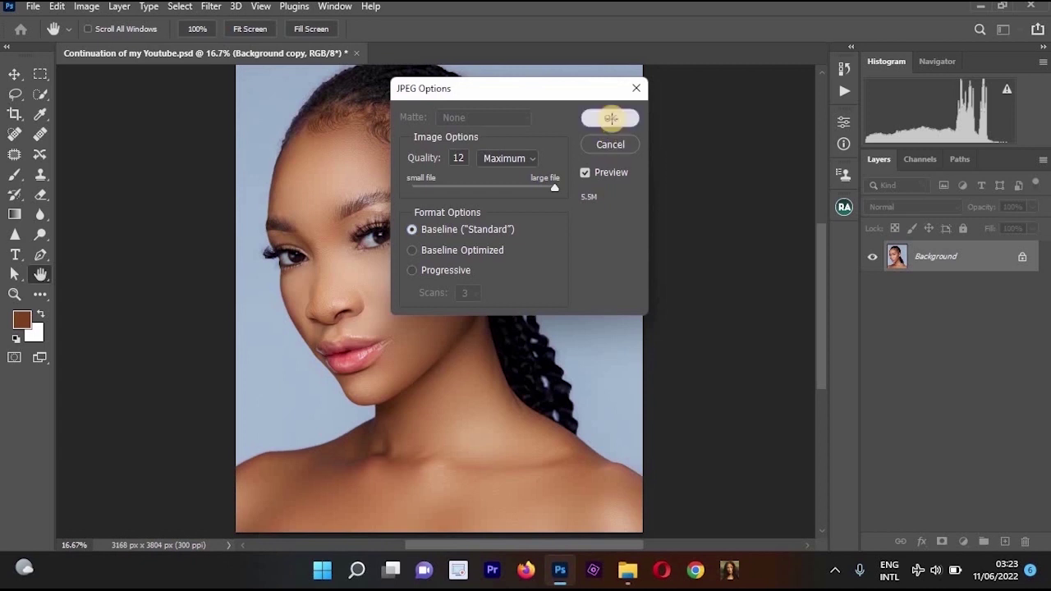
# Switch to File Explorer and open the exported "Continuation of my Youtube copy" image from the Pictures folder
pyautogui.click(627, 570)
pyautogui.click(1025, 192)
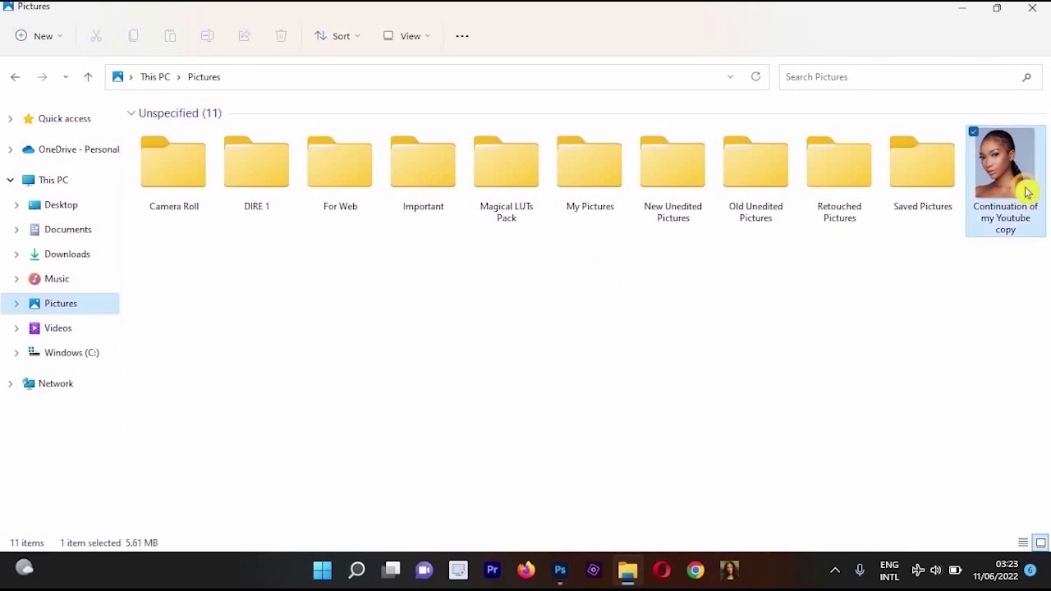
pyautogui.doubleClick(1026, 192)
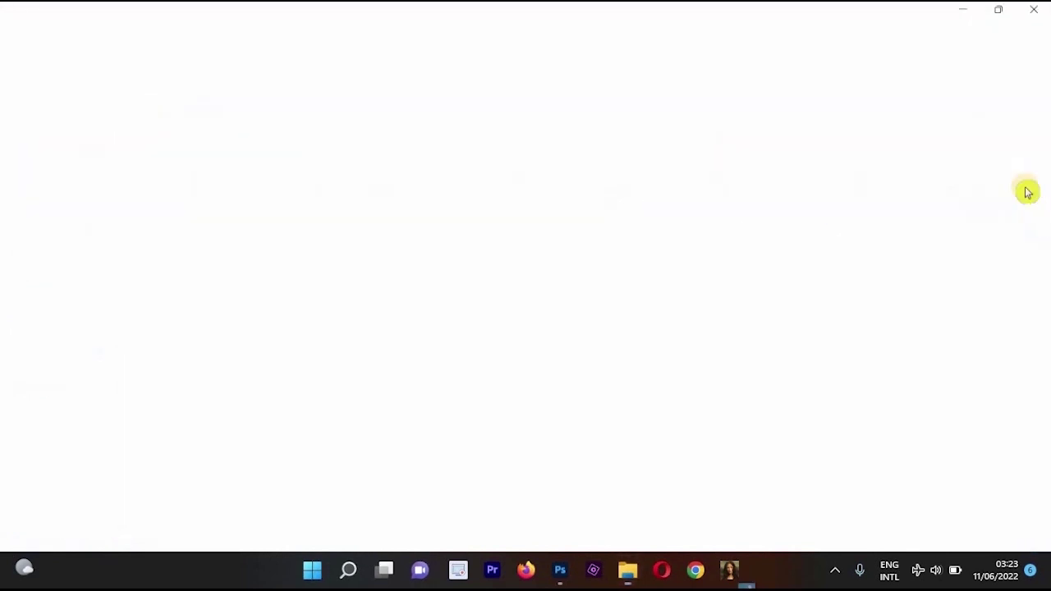